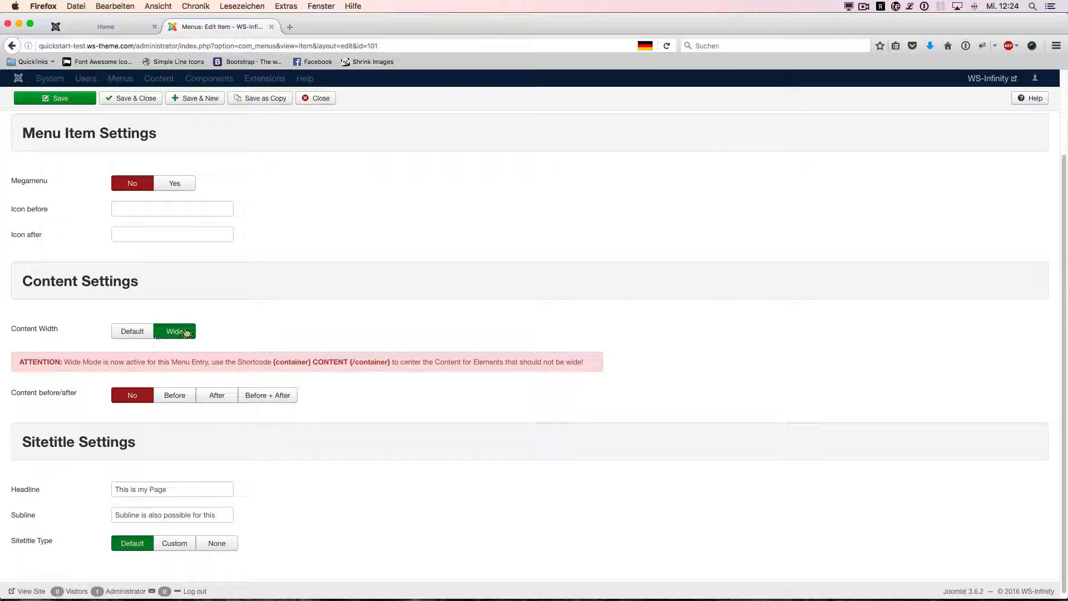
- Set the Home menu item's Sitetitle Type to None, save and close it, and reload the live home page
scroll(332, 335, "down", 1)
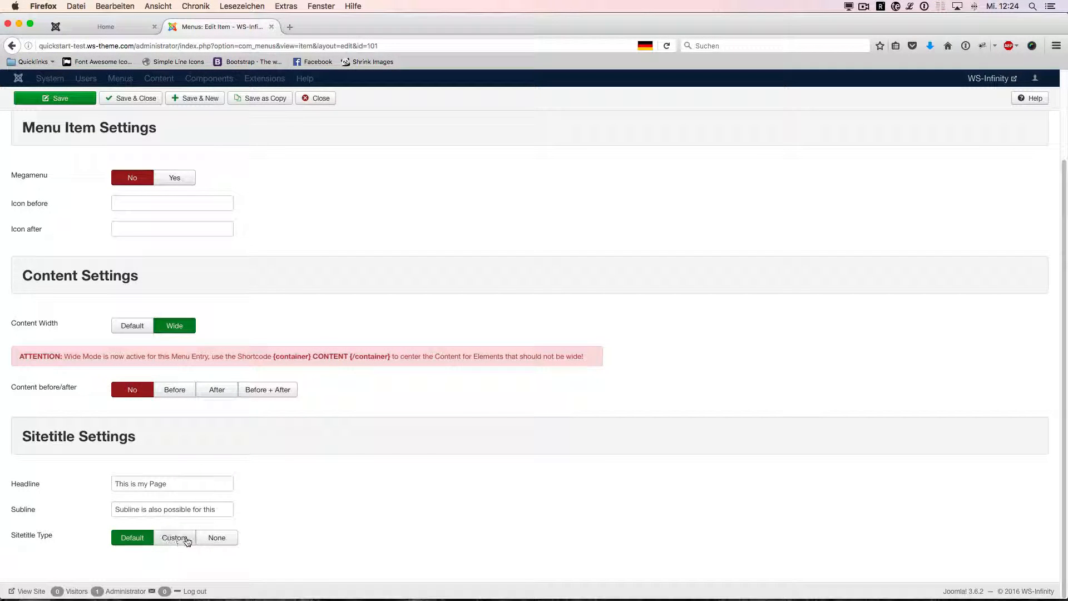
left_click(214, 538)
scroll(292, 197, "up", 1)
scroll(292, 197, "up", 5)
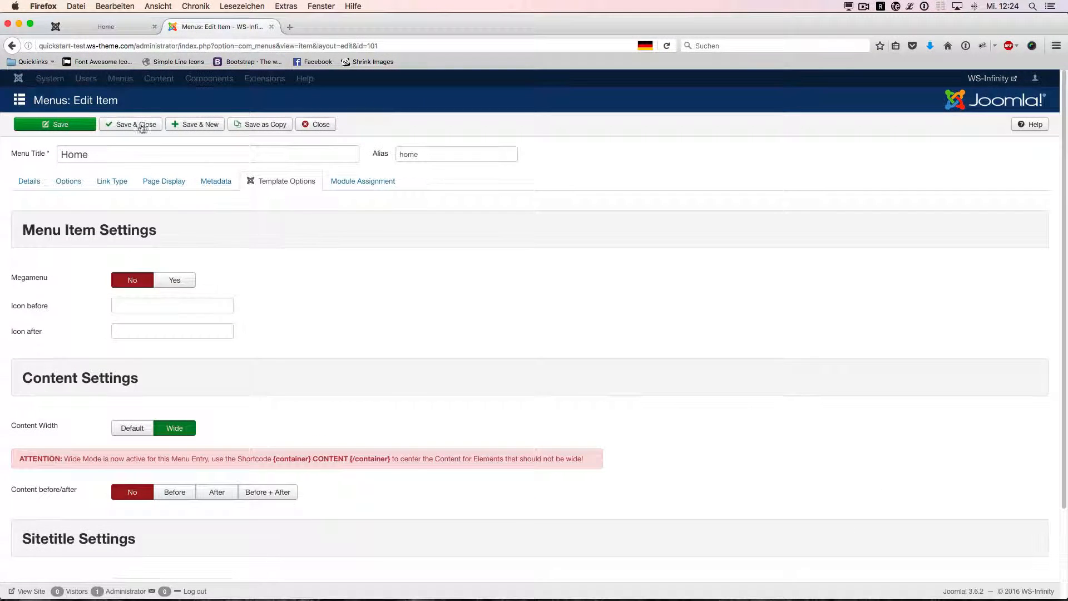
left_click(141, 124)
left_click(122, 22)
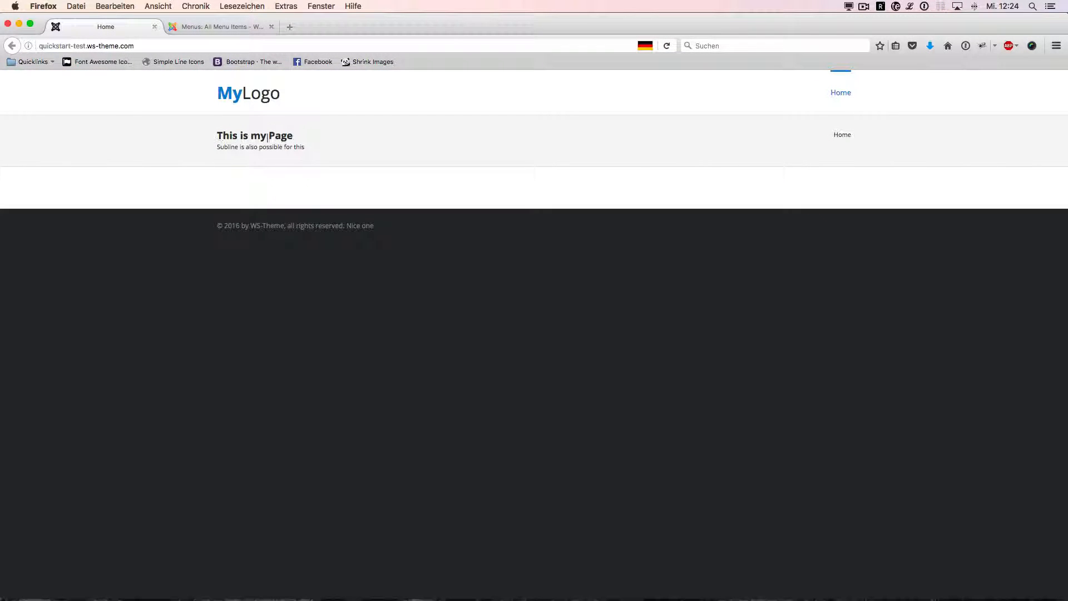
key("super+r")
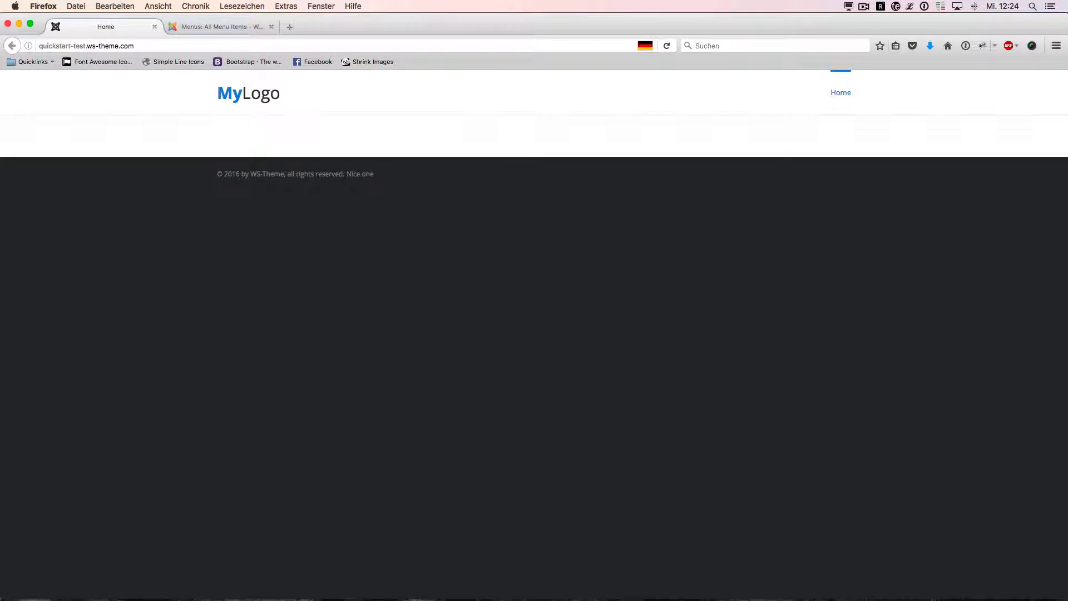
- Open the Homepage article for editing in the Joomla administrator
left_click(223, 27)
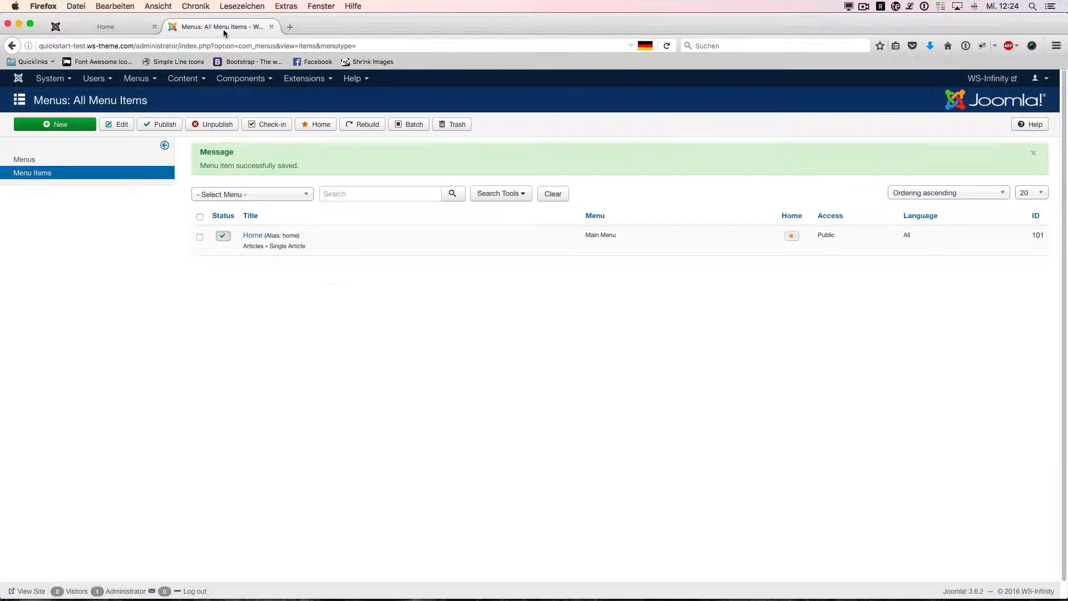
left_click(183, 78)
left_click(193, 99)
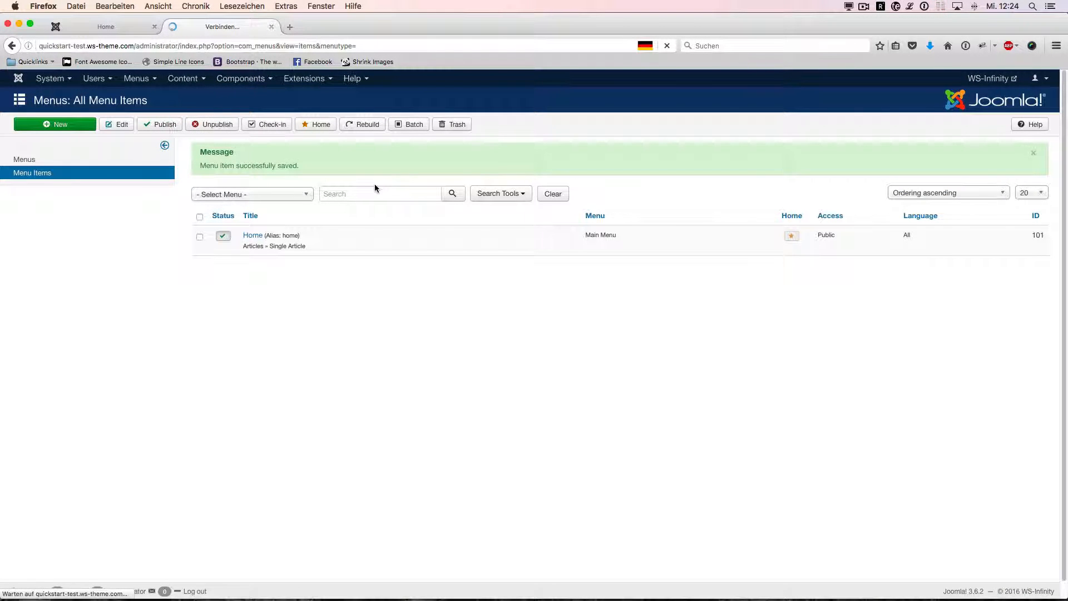
left_click(289, 190)
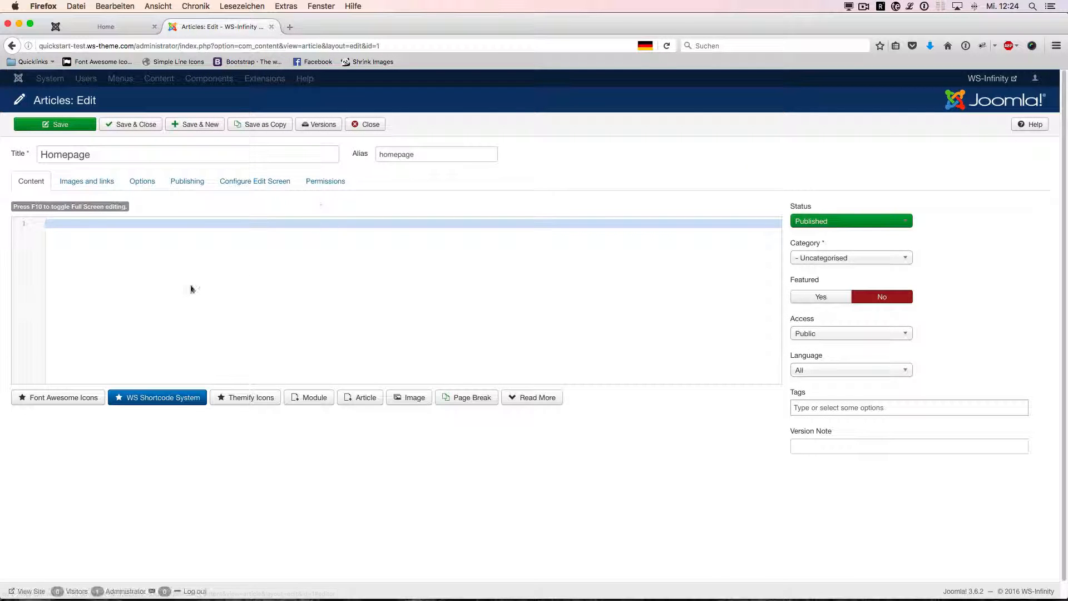
- Copy the Typography h2 shortcode with lines, primary color and center alignment from the WS Shortcode System into the article
left_click(173, 399)
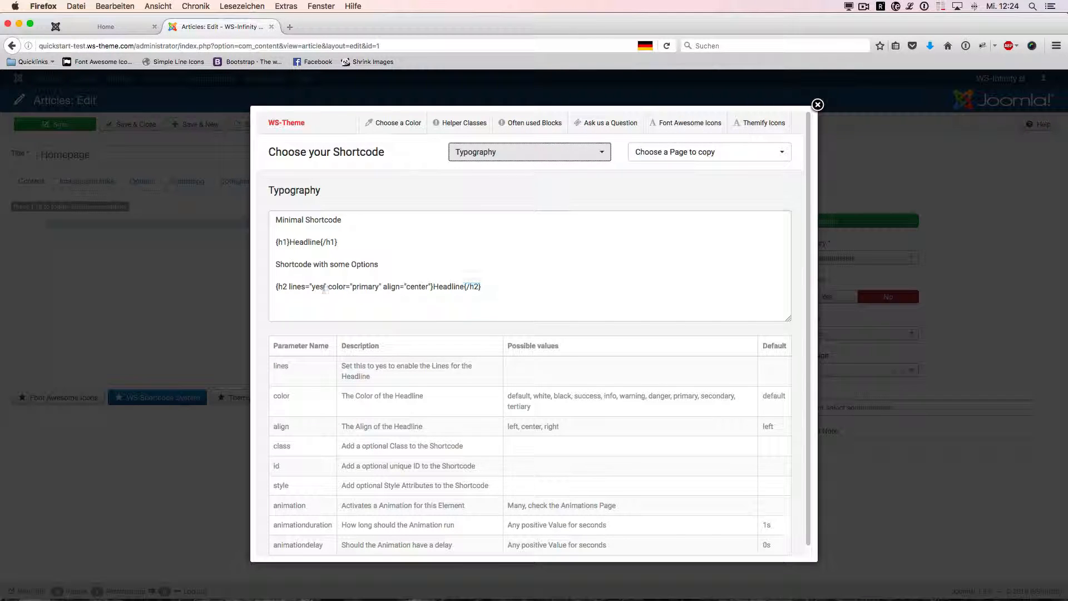
left_click_drag(487, 286, 269, 290)
key("super+c")
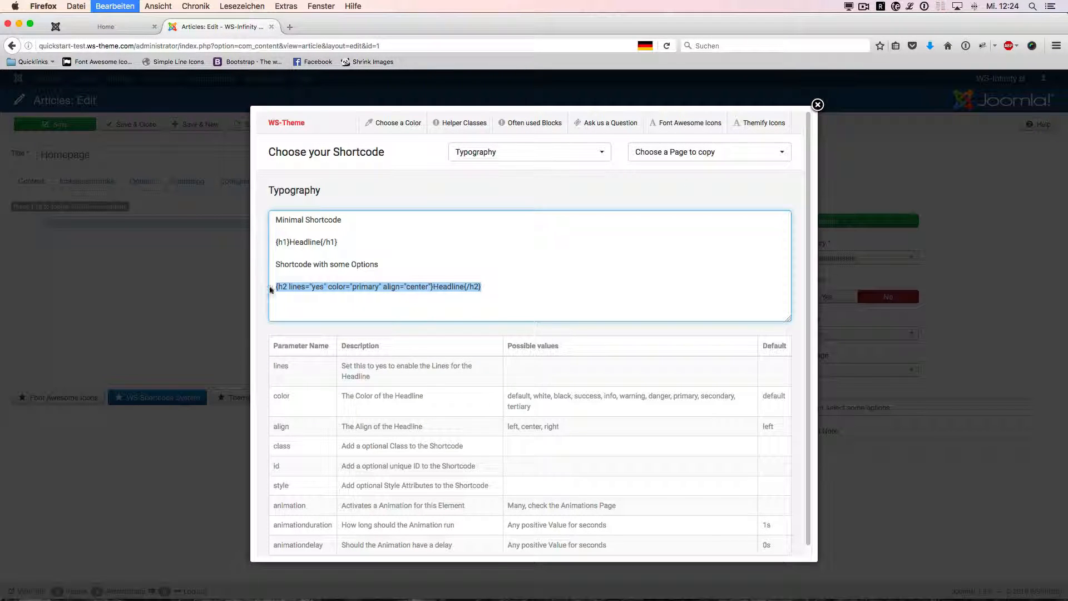
scroll(463, 394, "down", 1)
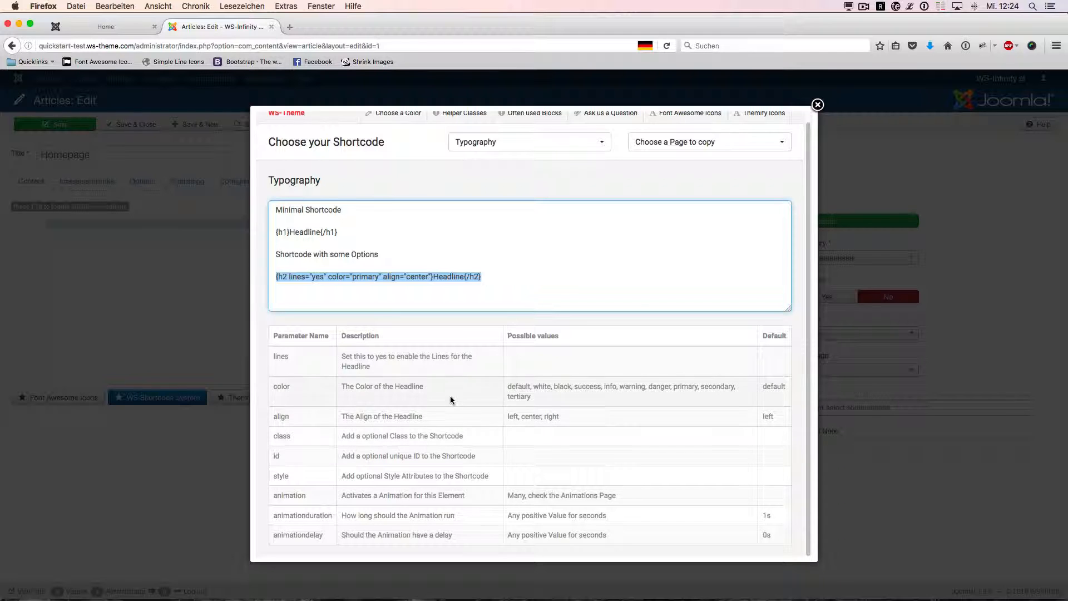
scroll(450, 396, "up", 1)
left_click(161, 237)
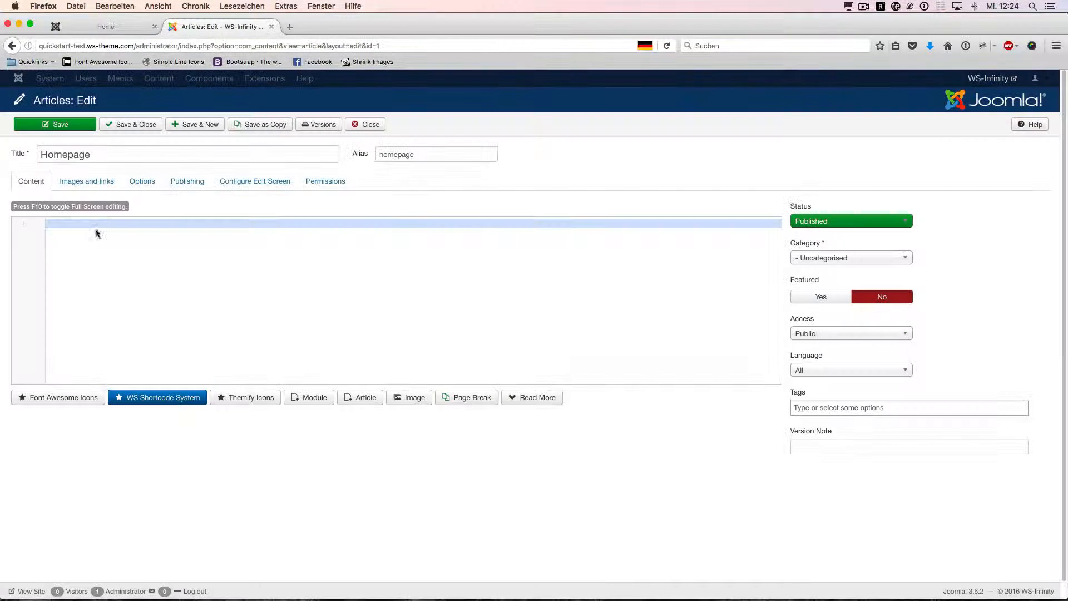
key("super+v")
- Save the Homepage article and reload the live home page to check the headline
left_click(55, 124)
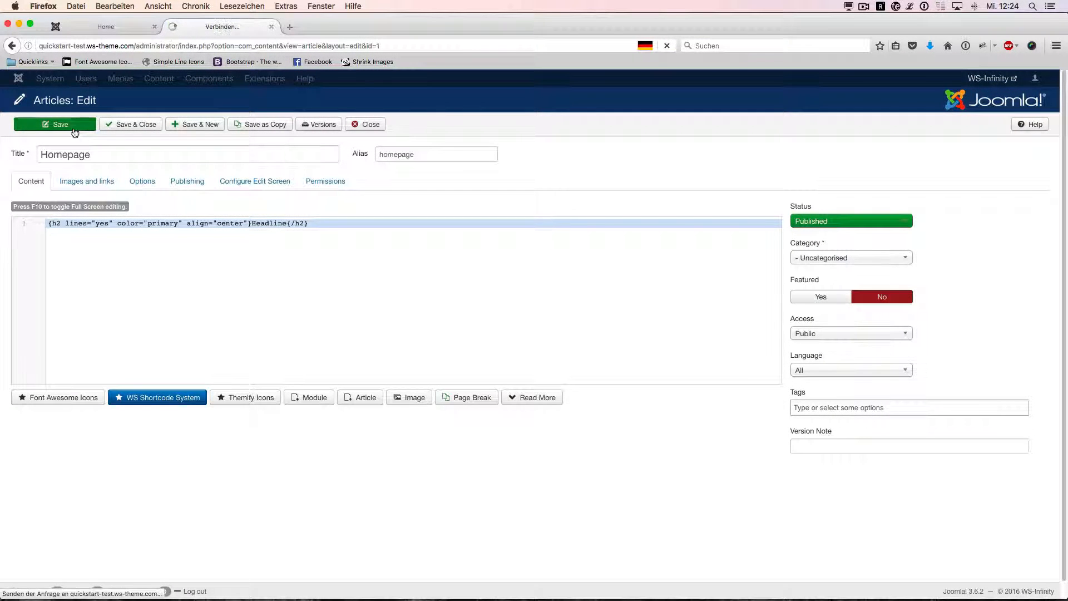
left_click(114, 27)
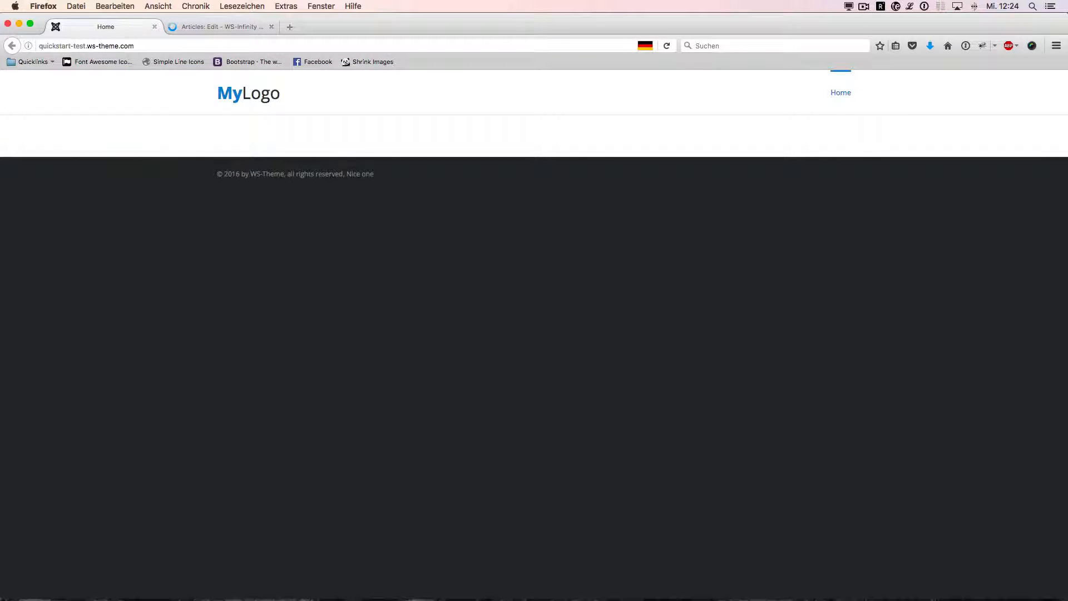
key("super+r")
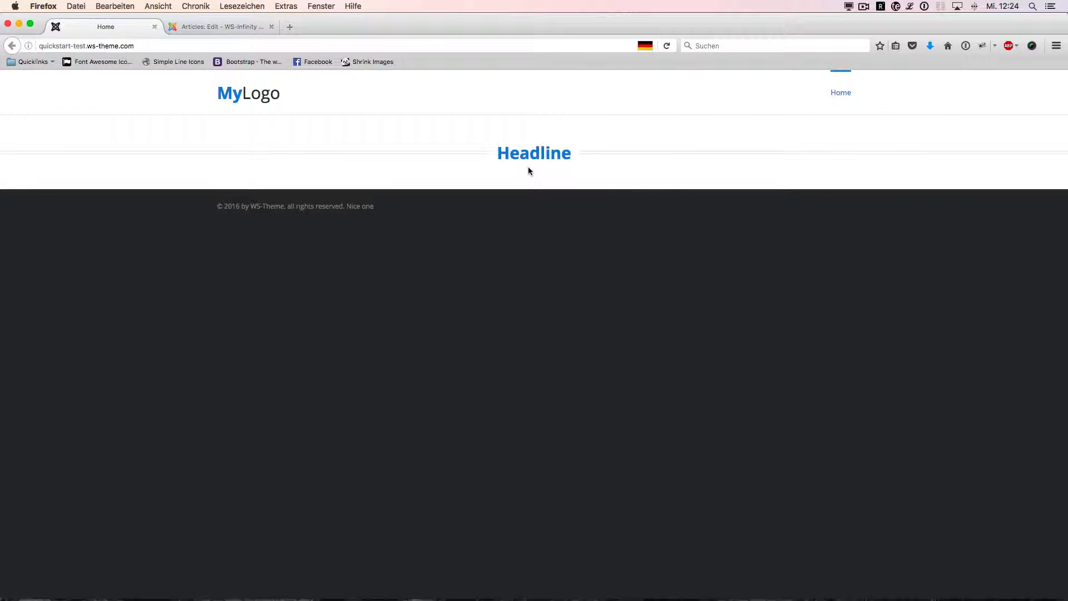
- Add three blank lines above the h2 shortcode in the Homepage article and return to the first line
left_click(228, 29)
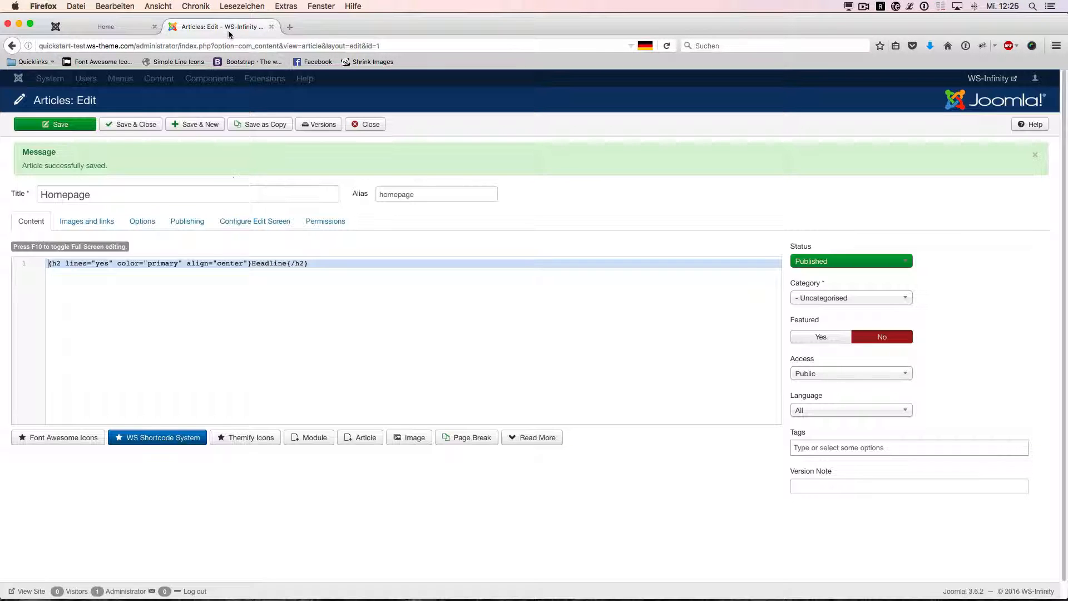
key("Return")
key("Return")
key("Return")
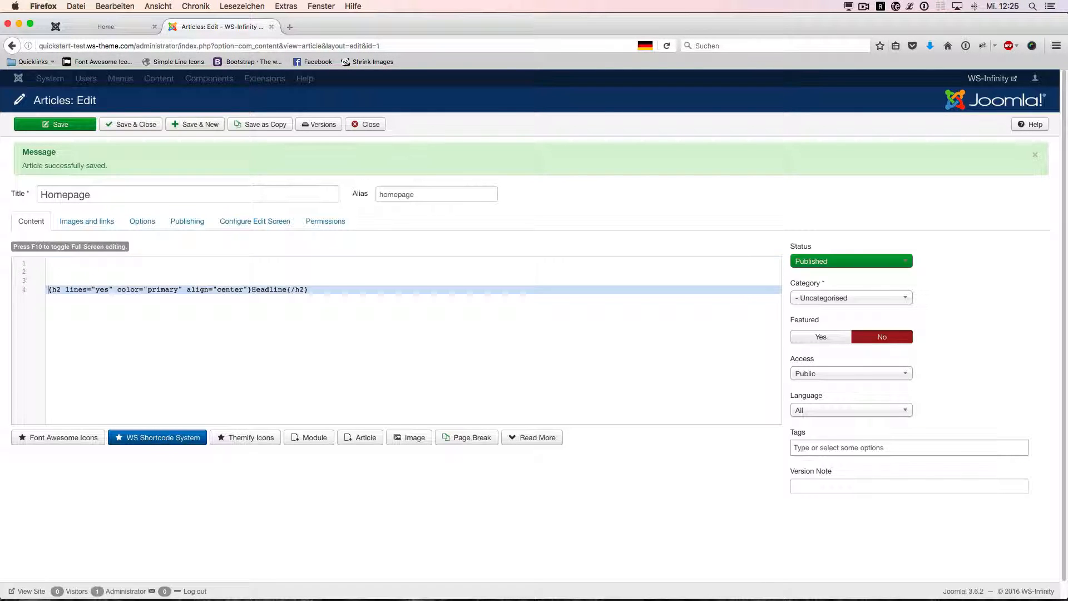
key("Up")
key("Up")
key("Up")
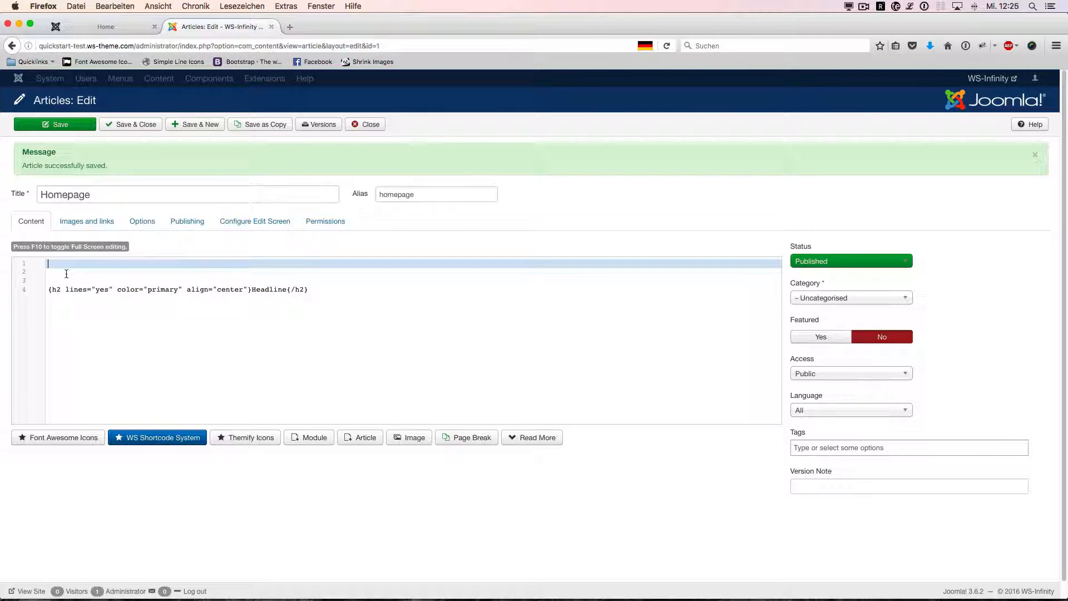
- Copy the Parallax & Blocks shortcode with options from the WS Shortcode System into the article's first line
left_click(186, 439)
left_click(509, 154)
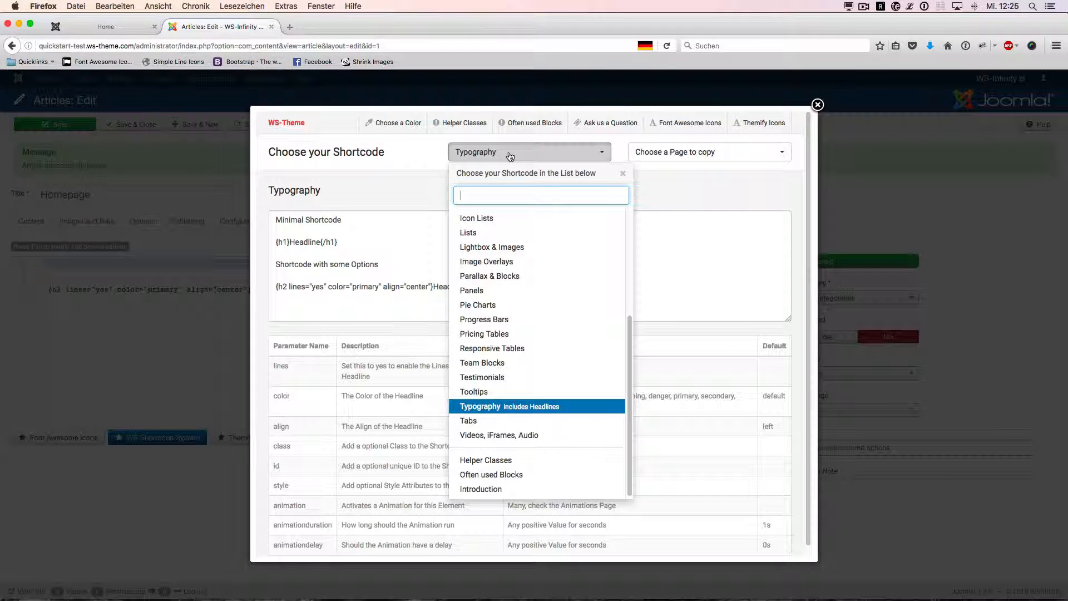
type("par")
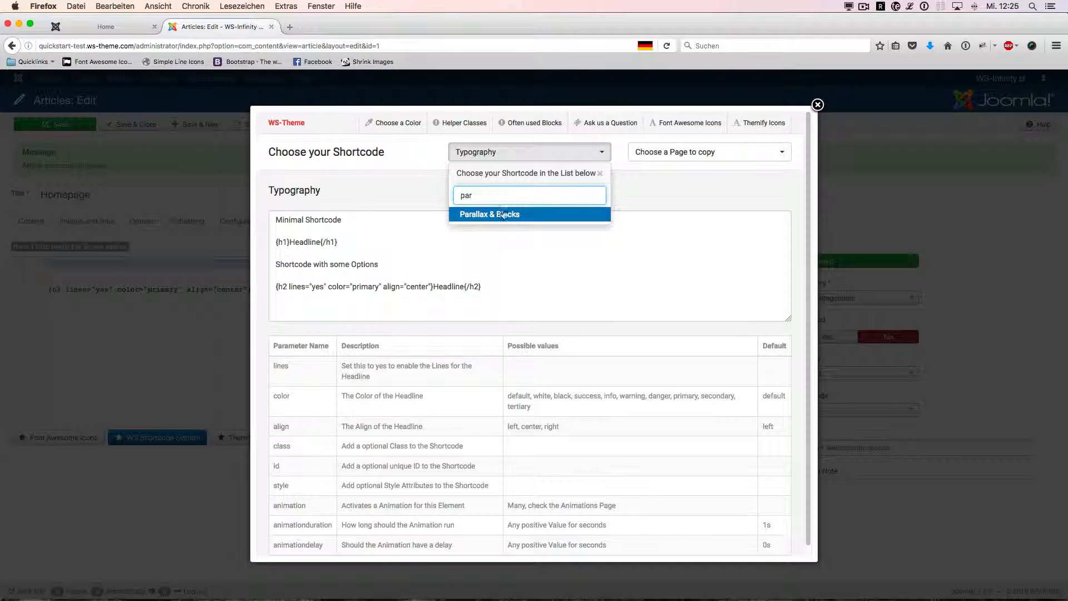
left_click(503, 215)
scroll(340, 310, "down", 3)
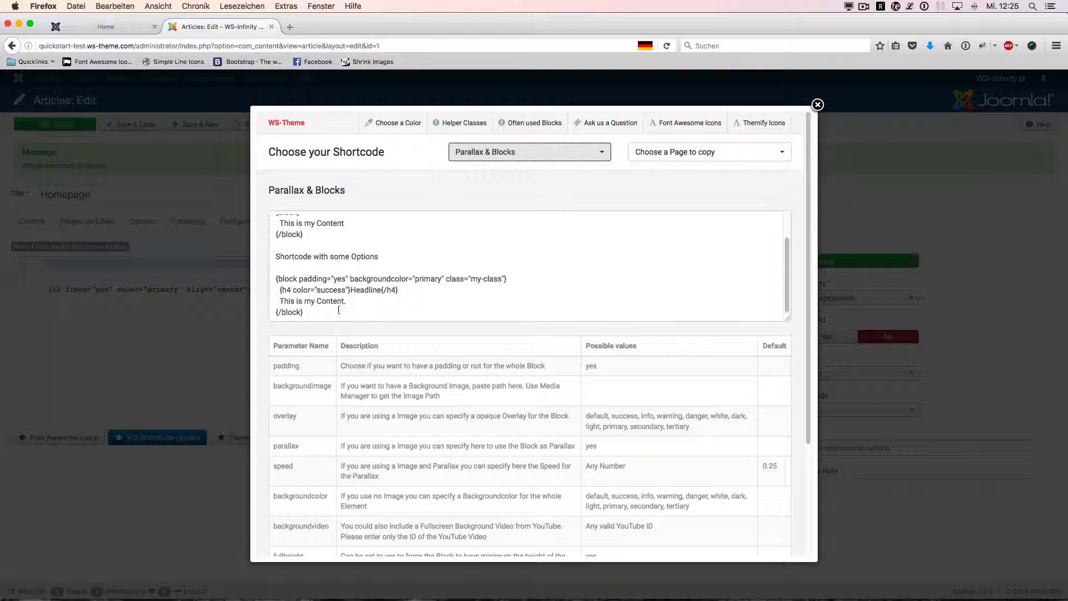
left_click_drag(317, 313, 275, 280)
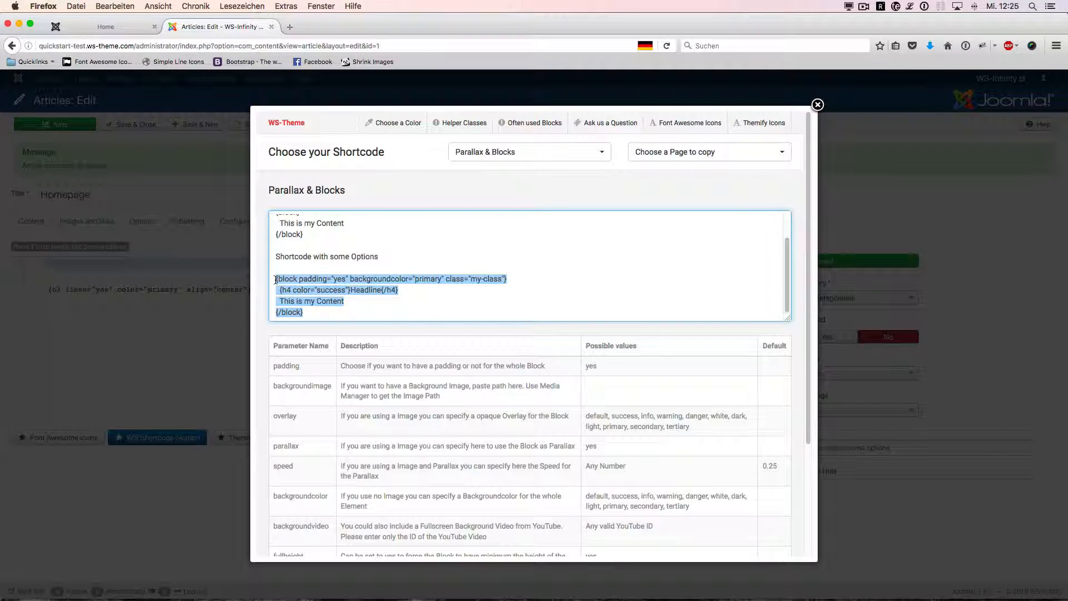
key("ctrl+c")
left_click(118, 283)
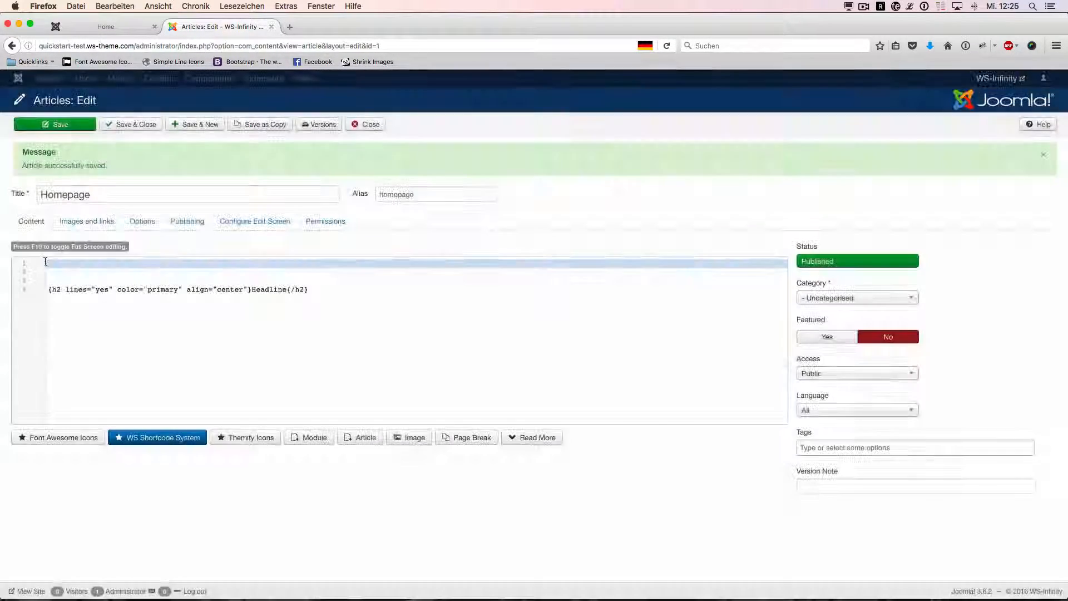
key("ctrl+v")
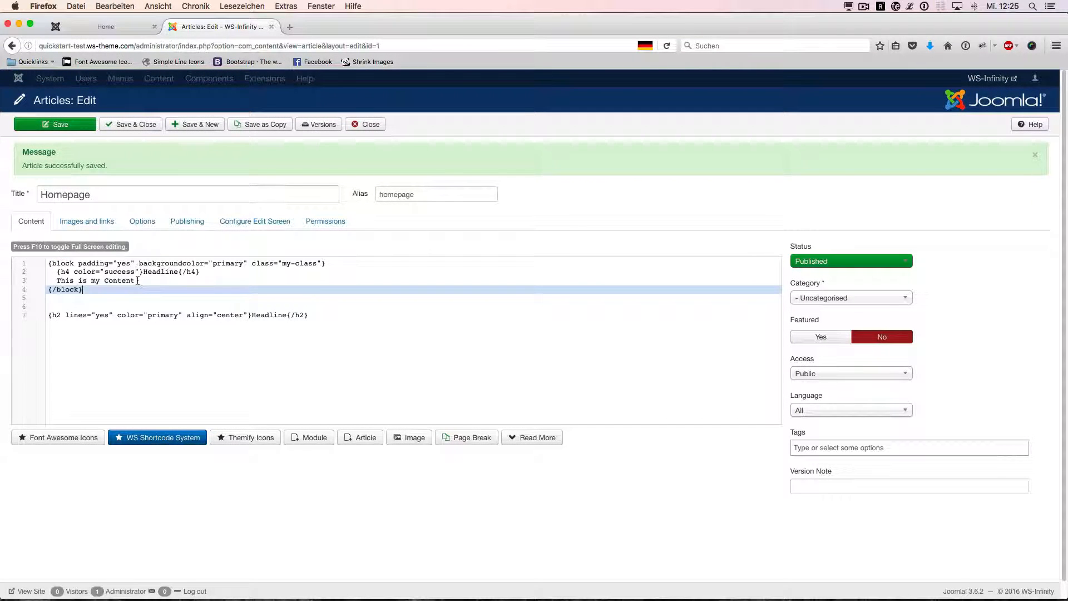
- Replace the block's sample h4 headline and text with the h2 headline shortcode moved up from below it
left_click_drag(138, 280, 47, 272)
key("BackSpace")
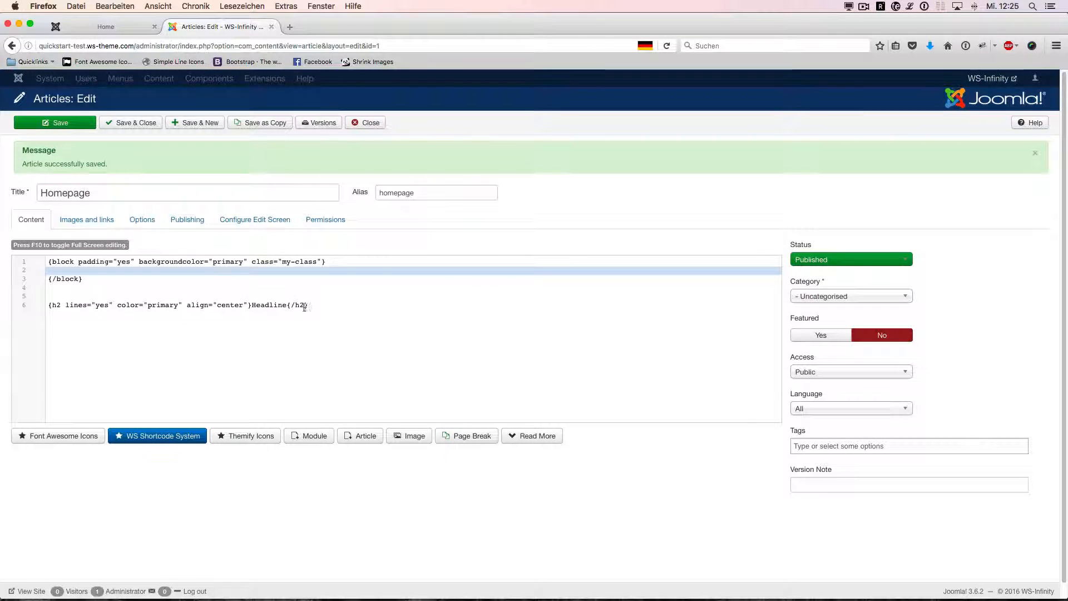
left_click_drag(305, 307, 48, 309)
key("BackSpace")
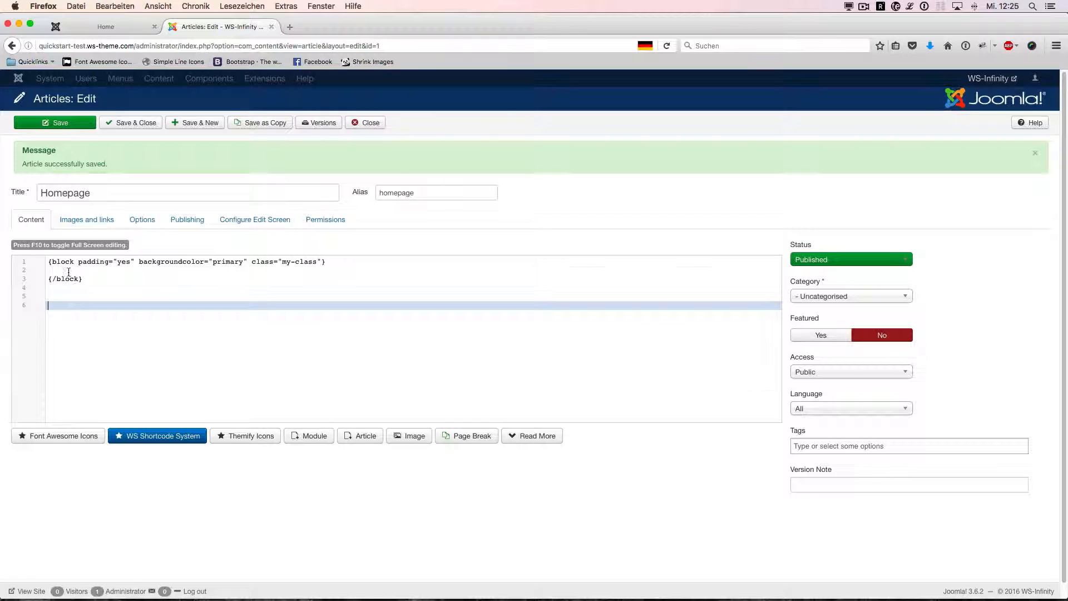
left_click(68, 271)
key("super+v")
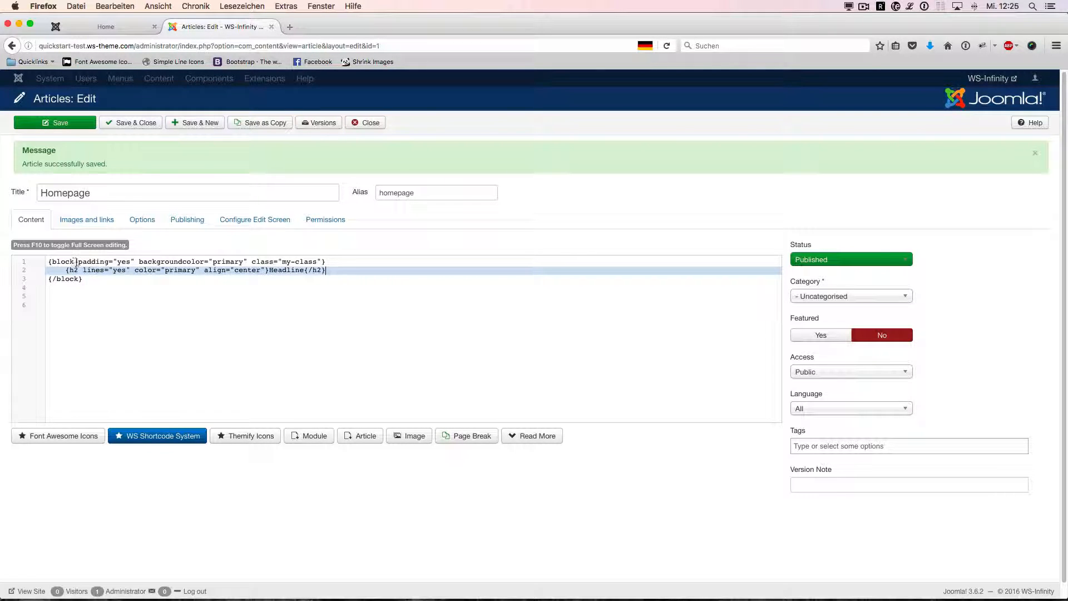
- Remove the padding parameter from the block shortcode and empty its class value
left_click_drag(79, 261, 139, 262)
key("BackSpace")
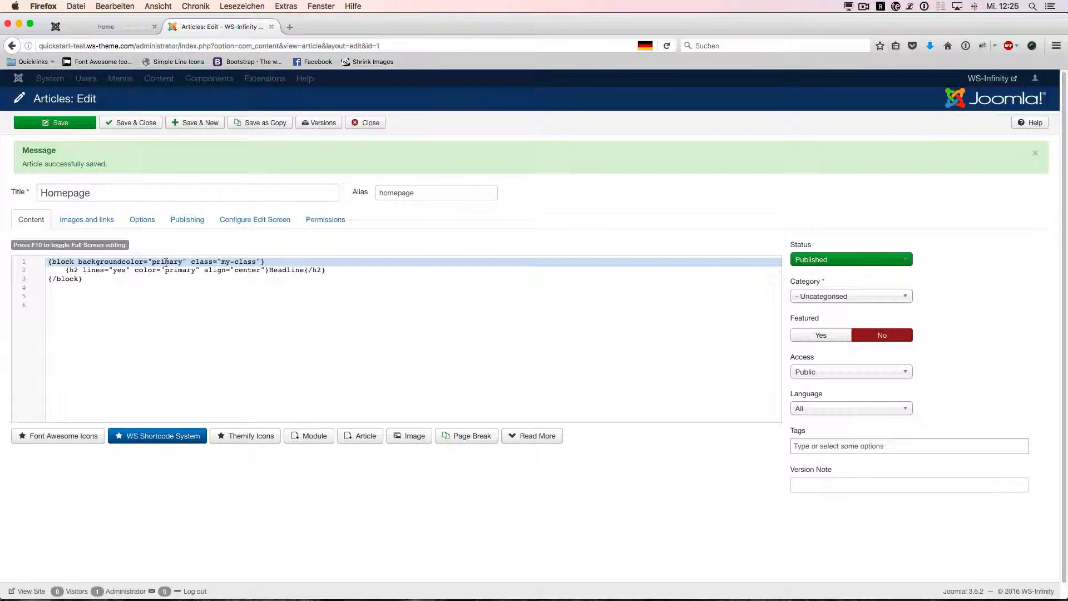
left_click(192, 262)
left_click_drag(256, 261, 223, 263)
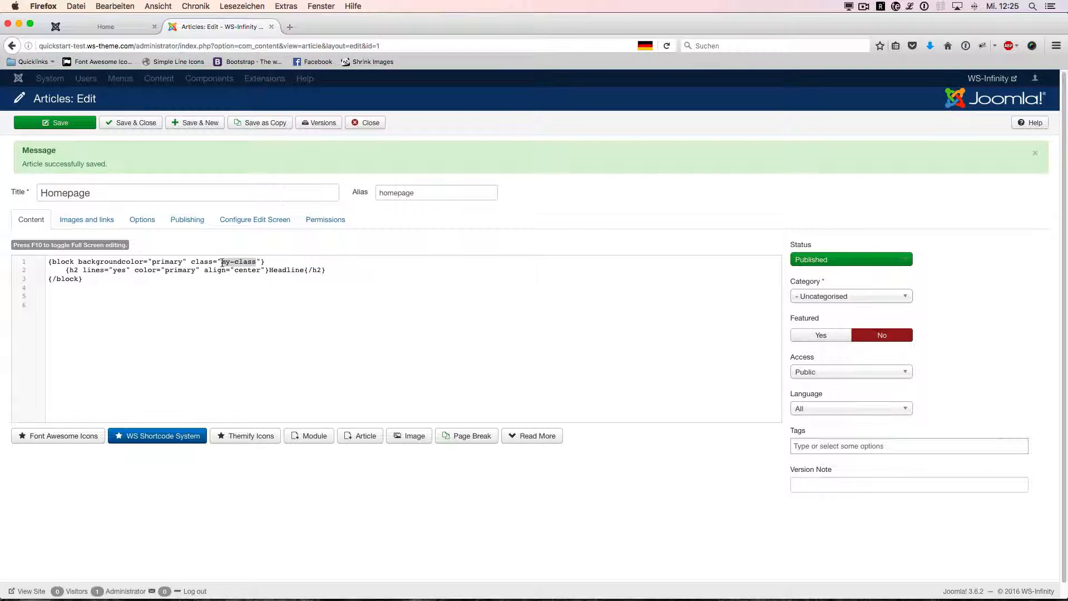
key("BackSpace")
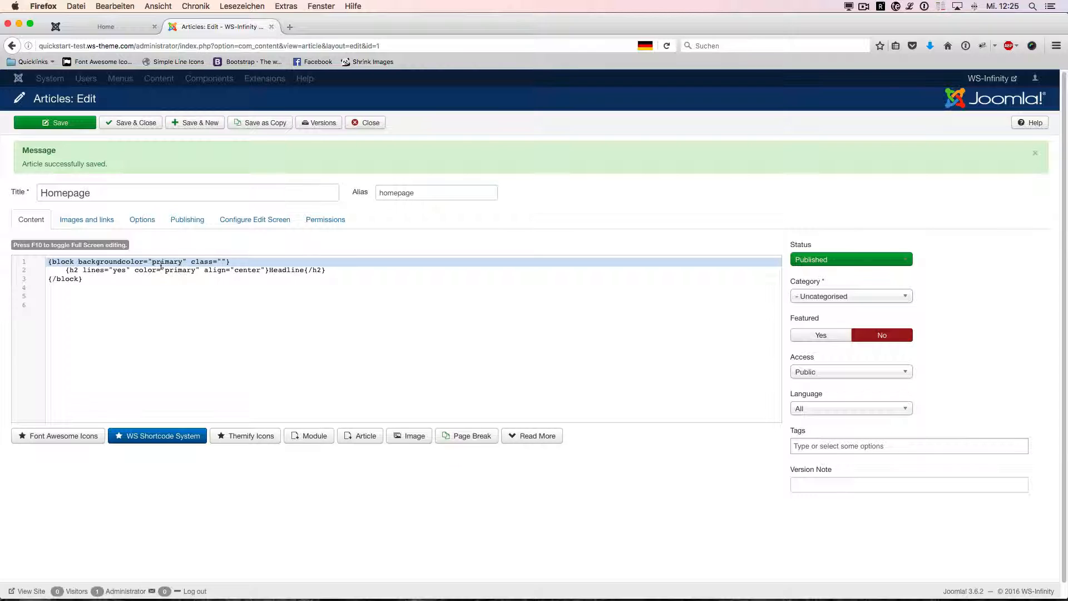
- Set the h2 headline's color to white, save the article, and reload the live home page
double_click(178, 270)
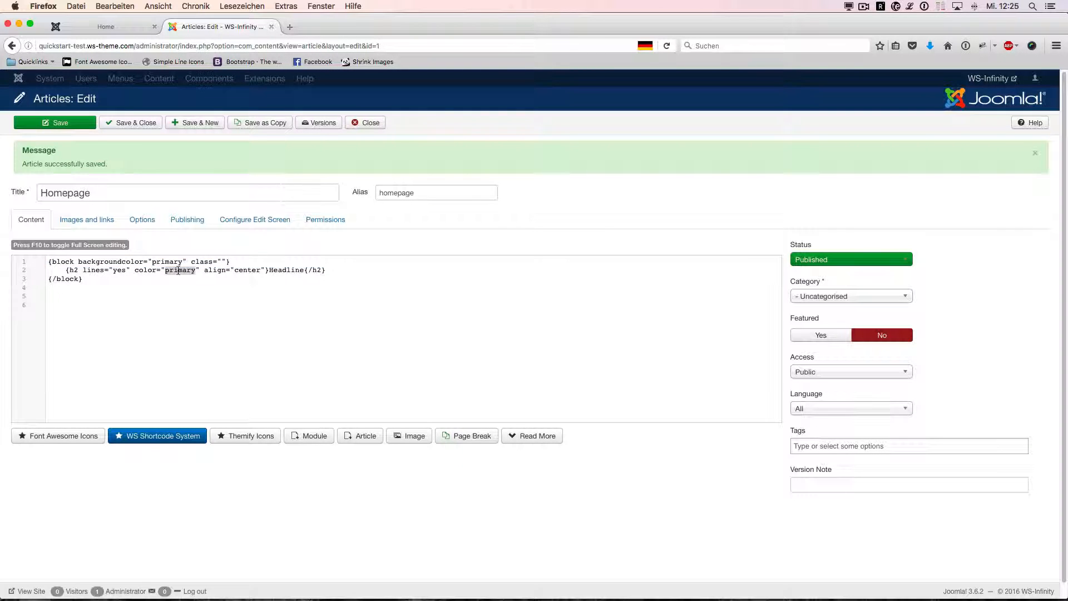
type("white")
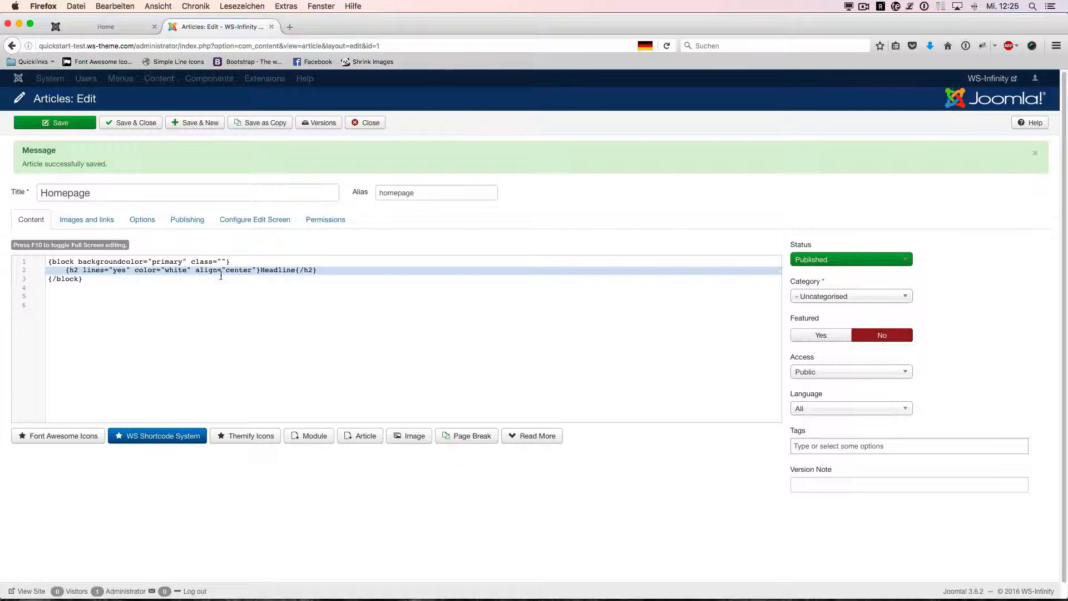
left_click(56, 123)
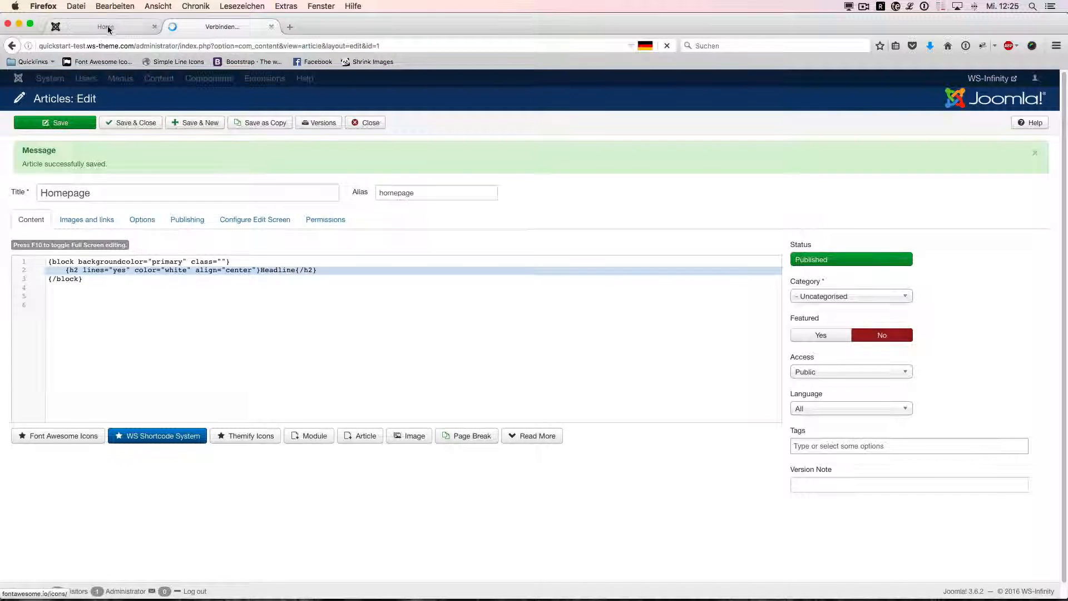
left_click(109, 28)
key("super+r")
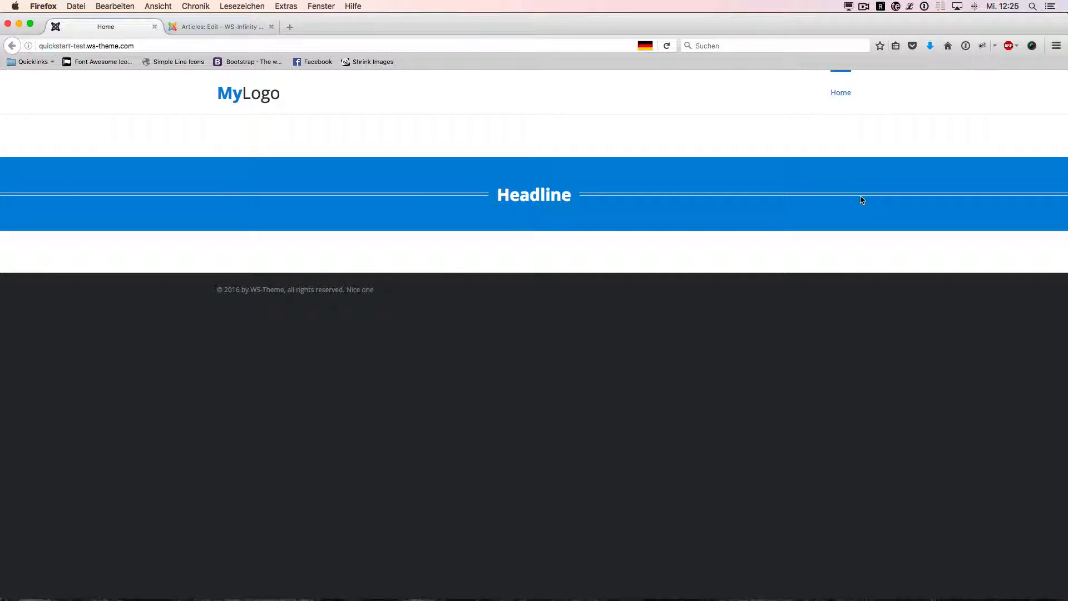
- Set the block shortcode's class to mt-50 in the Homepage article and save it
left_click(231, 26)
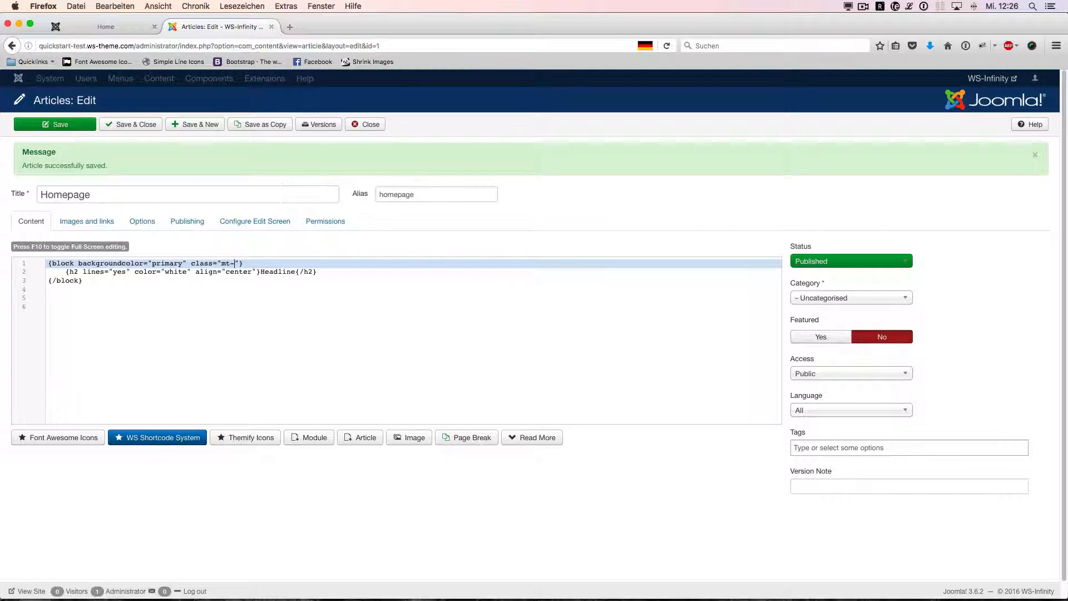
left_click(73, 128)
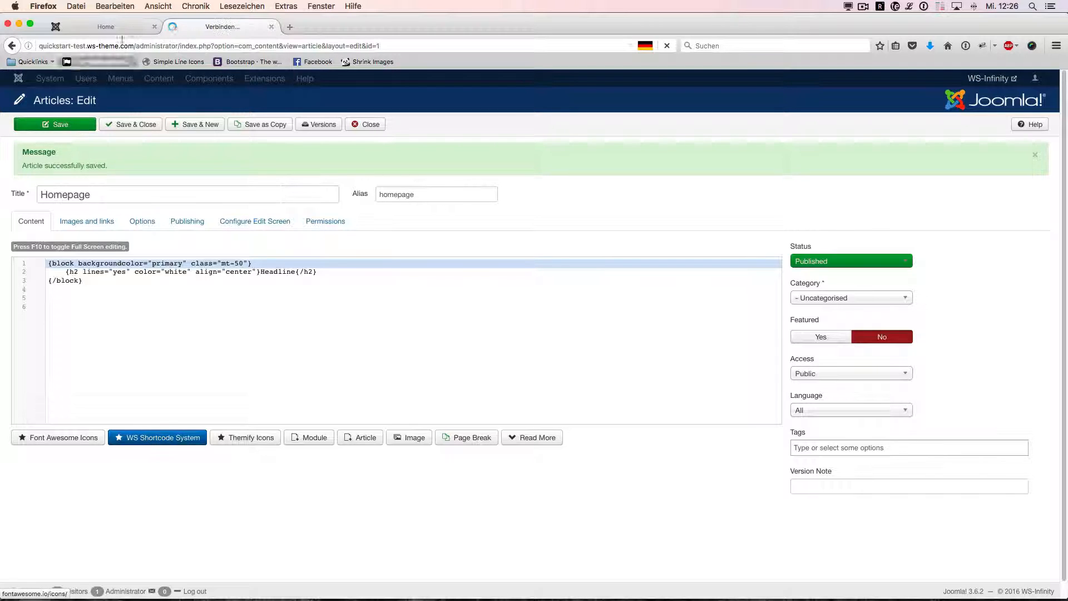
- Reload the live home page and review the margin classes under Helper Classes in the WS Shortcode System
left_click(128, 27)
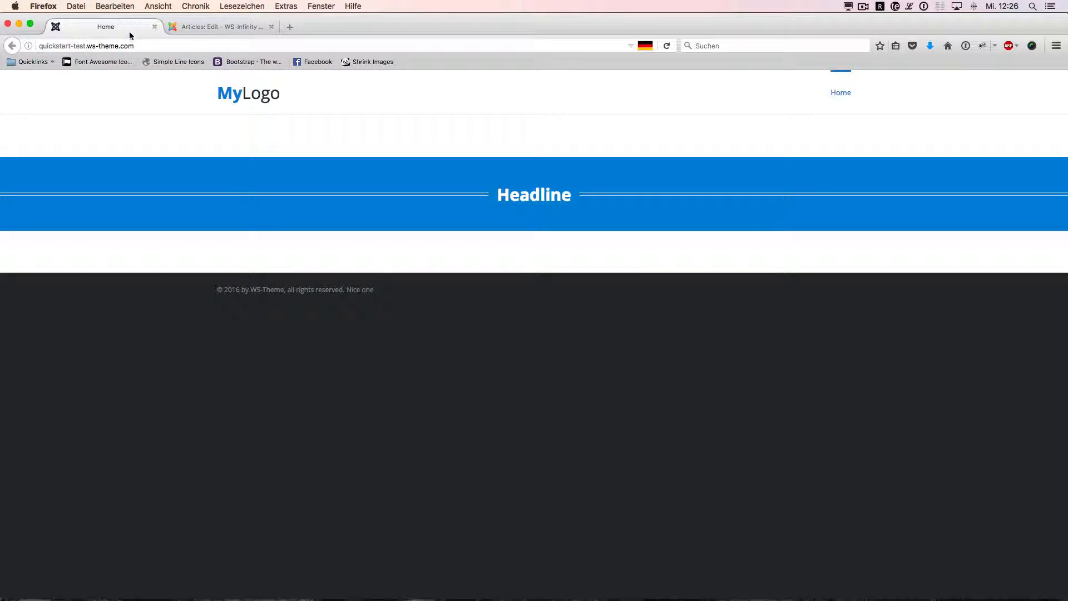
key("super+r")
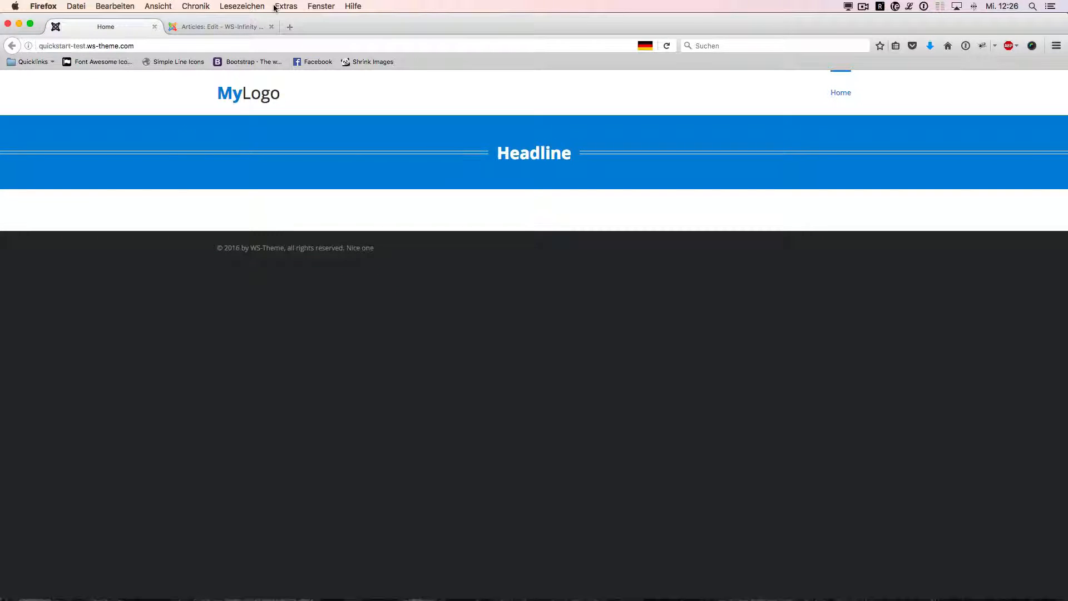
left_click(240, 27)
left_click(167, 437)
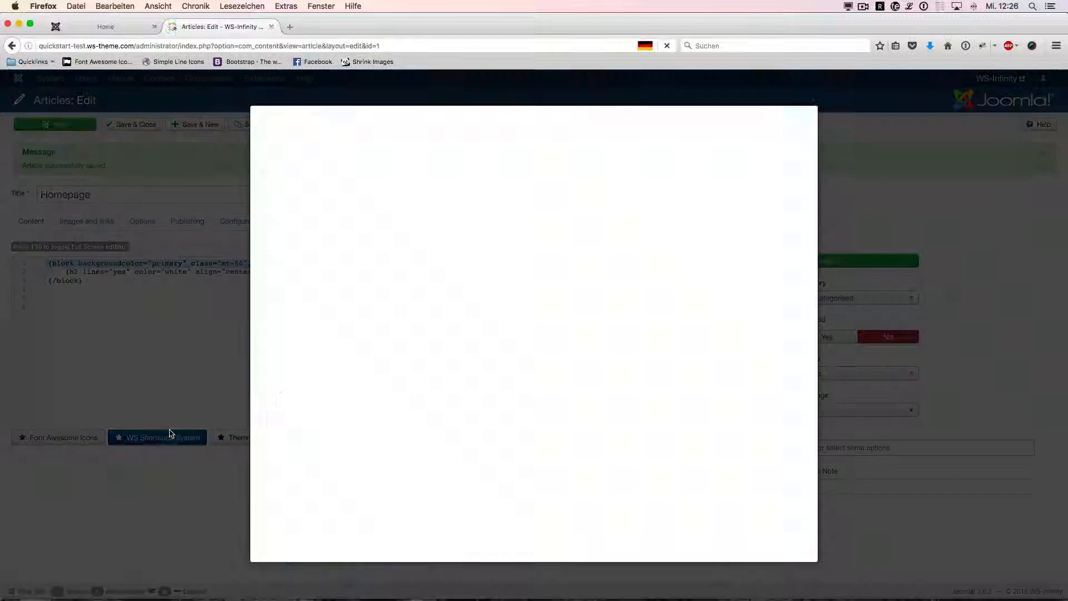
left_click(471, 123)
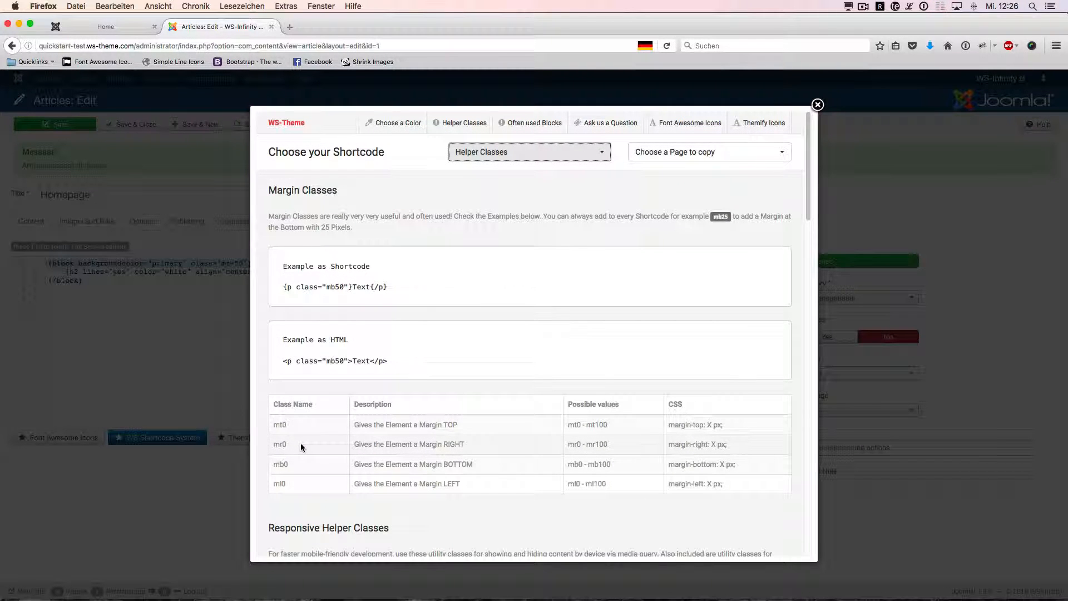
left_click(201, 338)
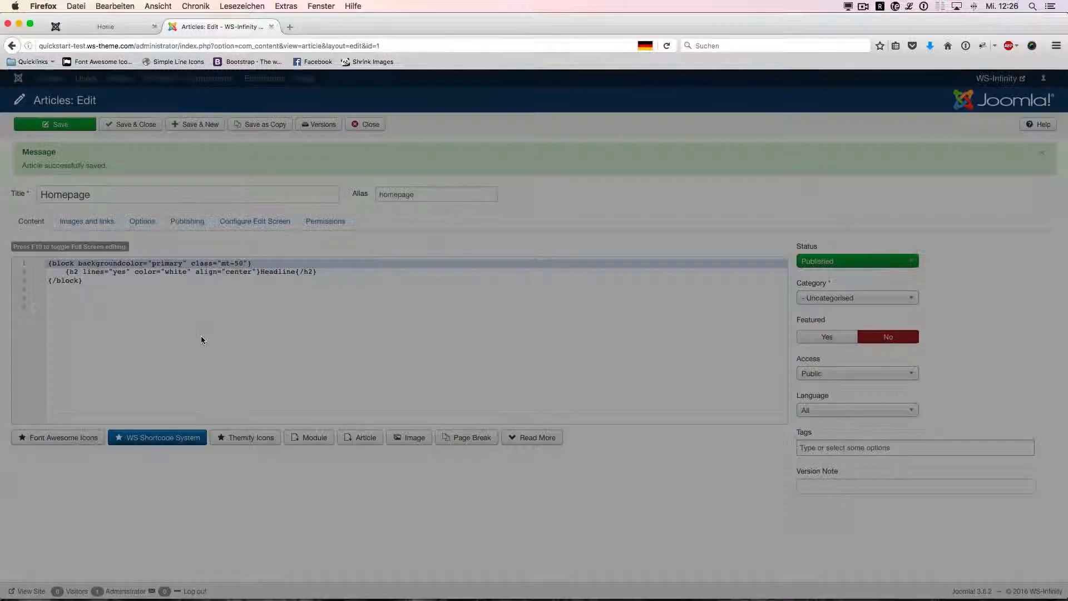
left_click(133, 28)
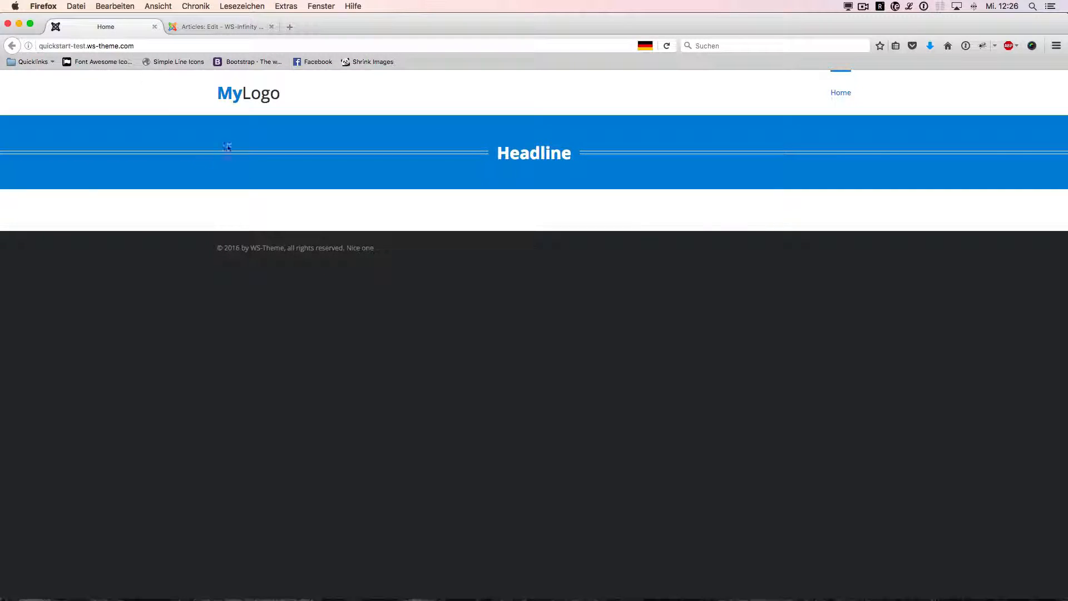
- Wrap the h2 headline in a container shortcode inside the block and indent the headline one level
left_click(216, 29)
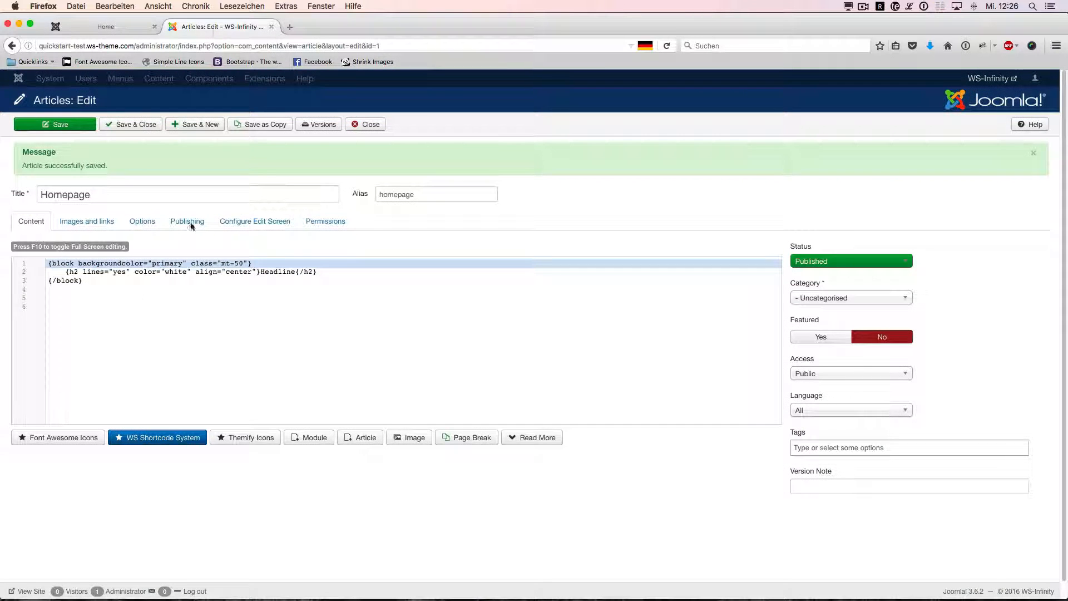
left_click(280, 258)
key("Return")
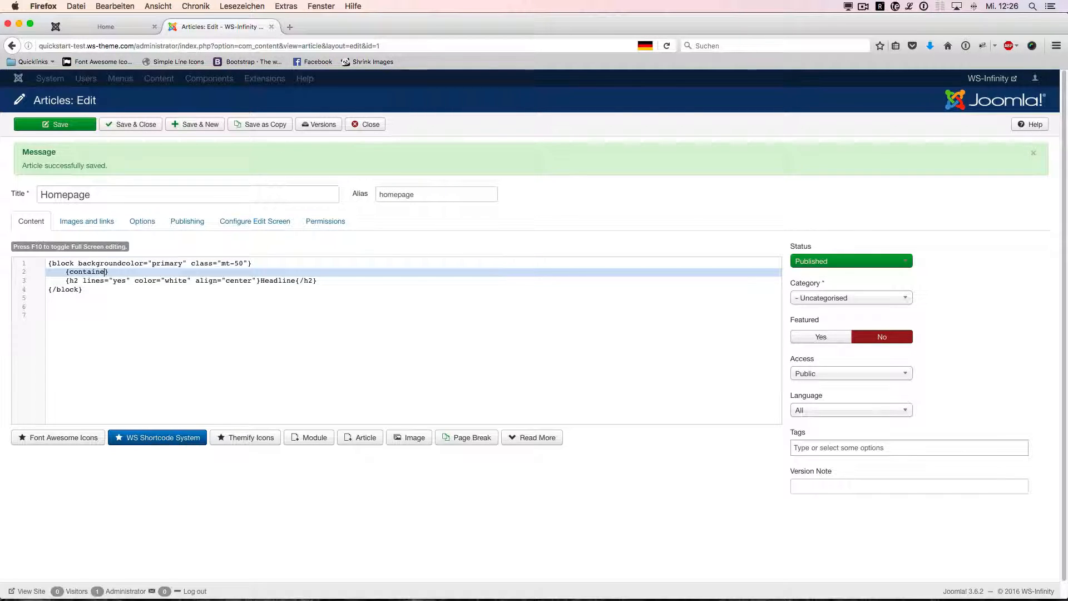
type("{container")
left_click(67, 281)
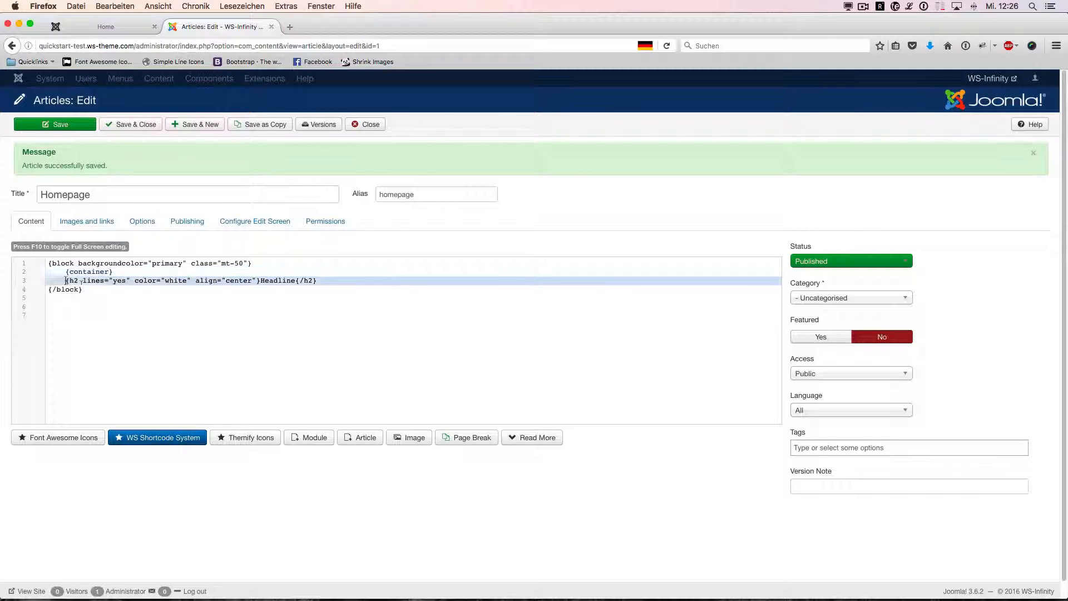
key("Tab")
key("Return")
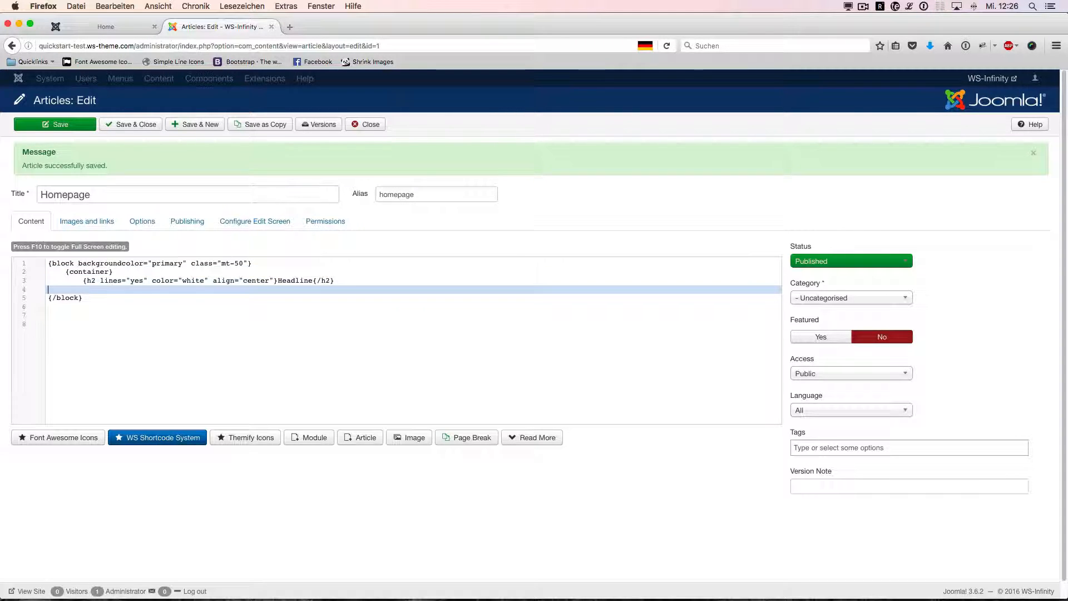
type("{/container")
- Save the Homepage article with the container and reload the live home page
left_click(63, 125)
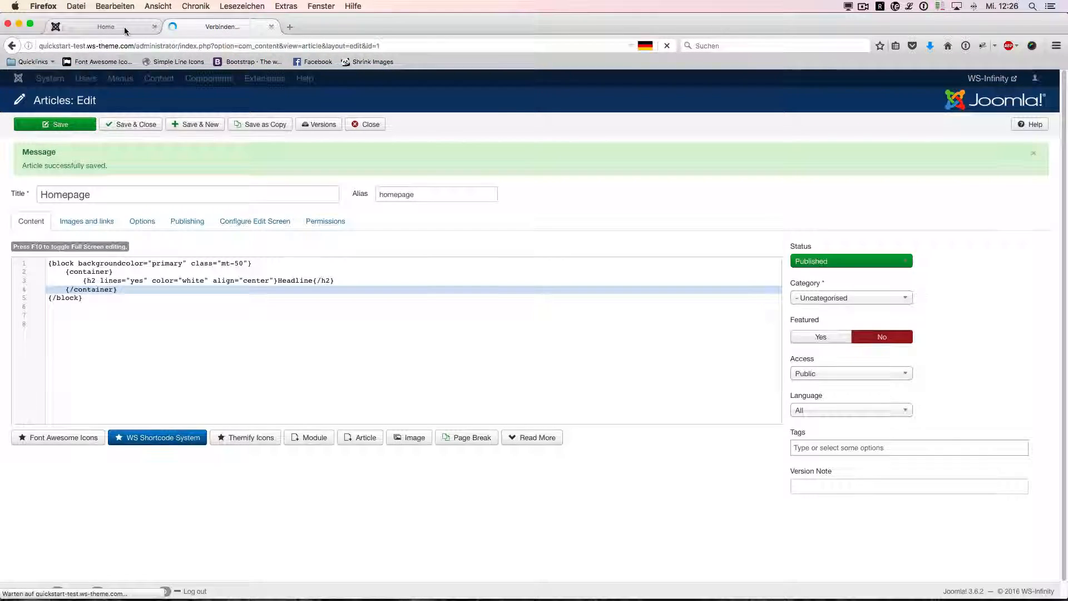
left_click(125, 26)
key("super+r")
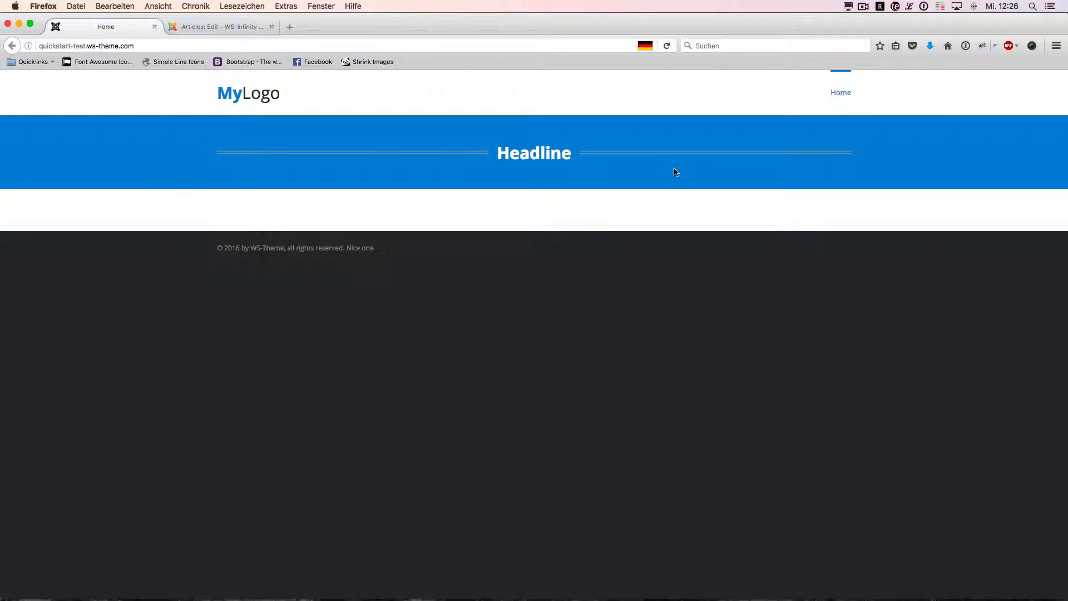
- Copy the button shortcode with options from the WS Shortcode System and insert it below the h2 headline inside the container
left_click(226, 27)
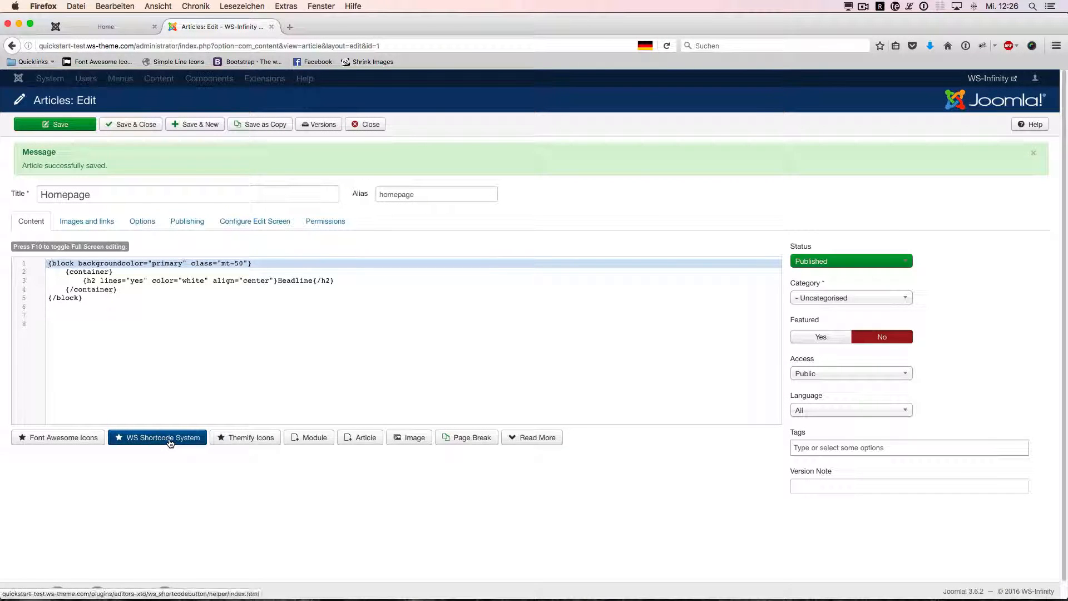
left_click(169, 441)
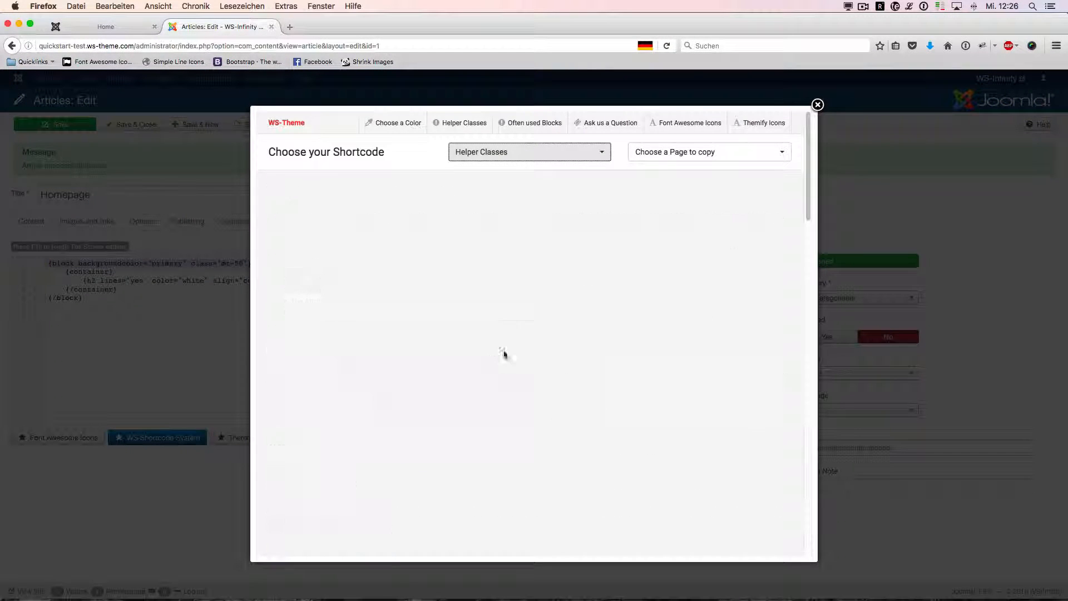
left_click(512, 158)
scroll(560, 331, "up", 5)
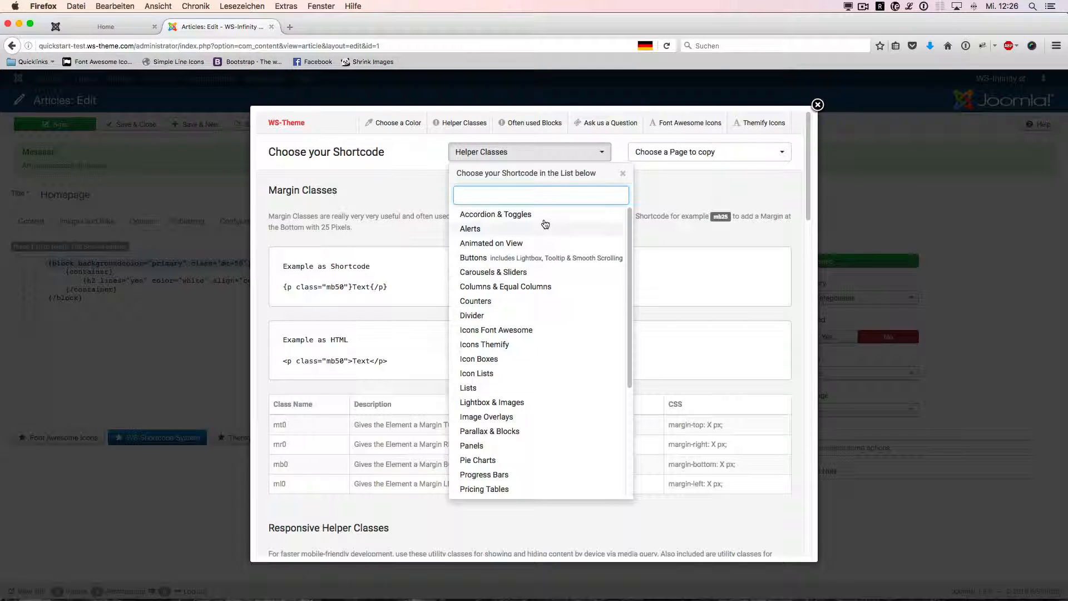
left_click(513, 262)
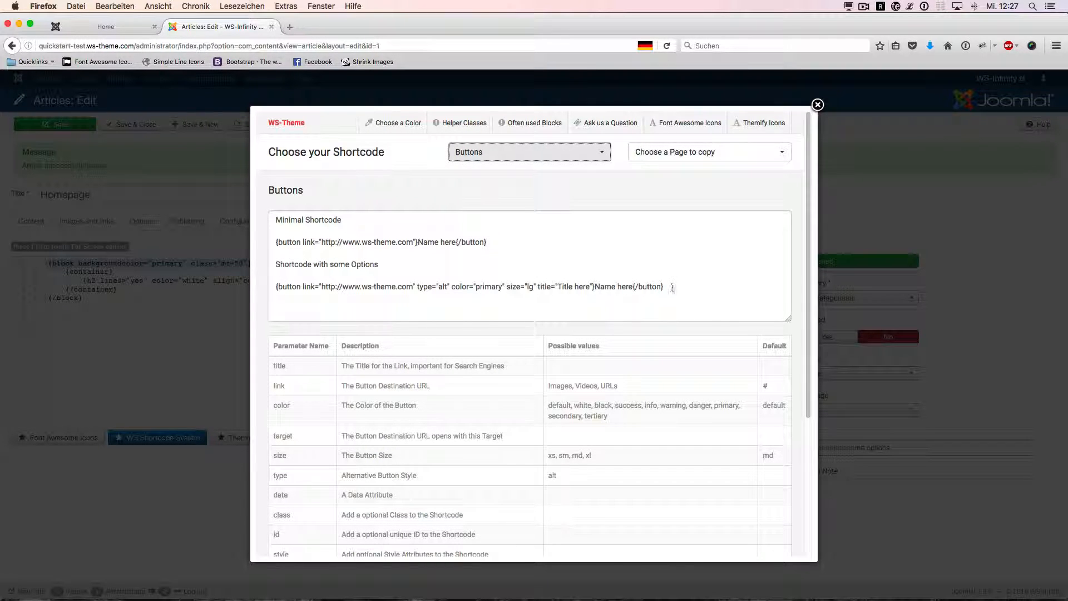
left_click_drag(667, 287, 274, 284)
key("super+c")
key("Escape")
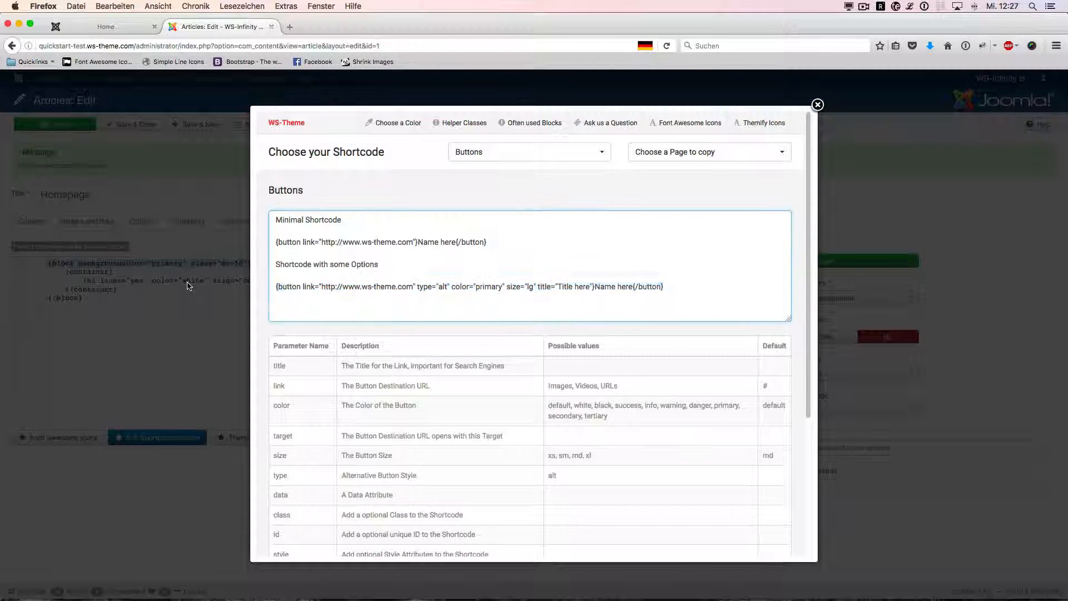
left_click(345, 284)
key("Return")
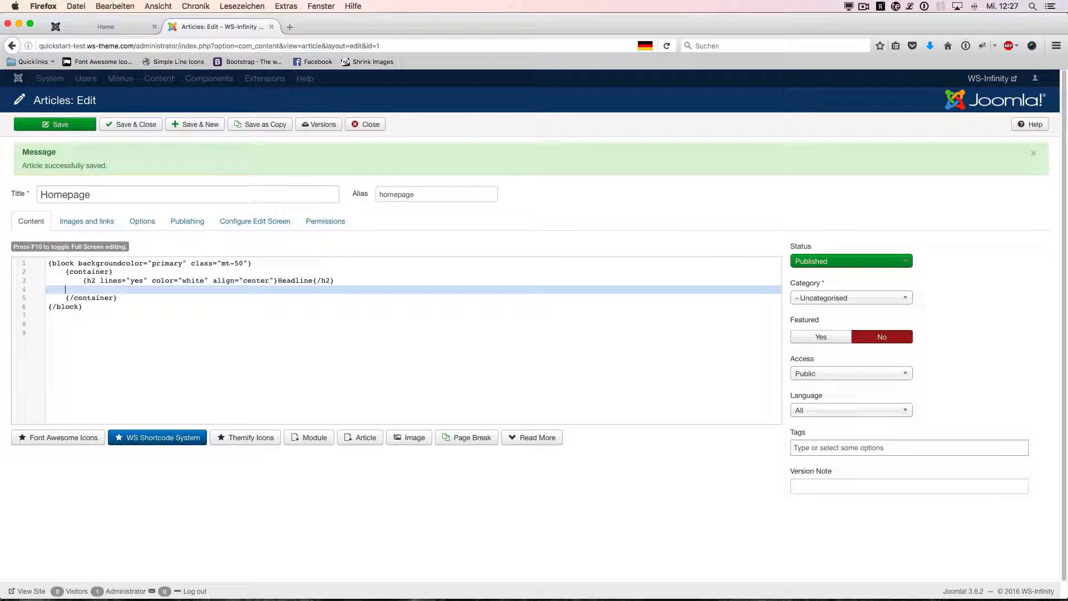
key("super+v")
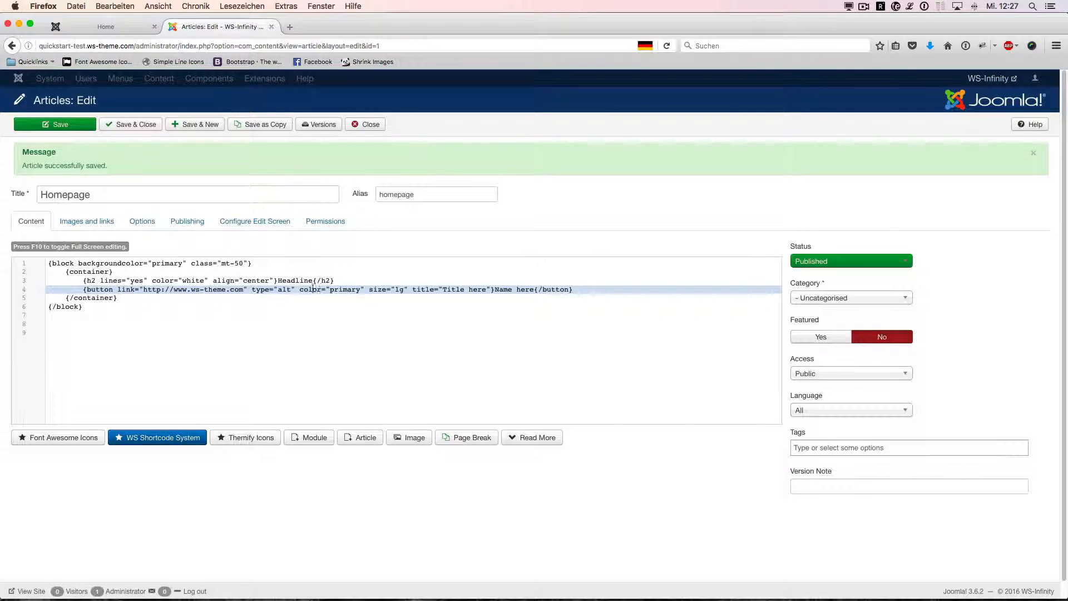
- Set the button shortcode's color to white and its label to "Click me"
double_click(342, 289)
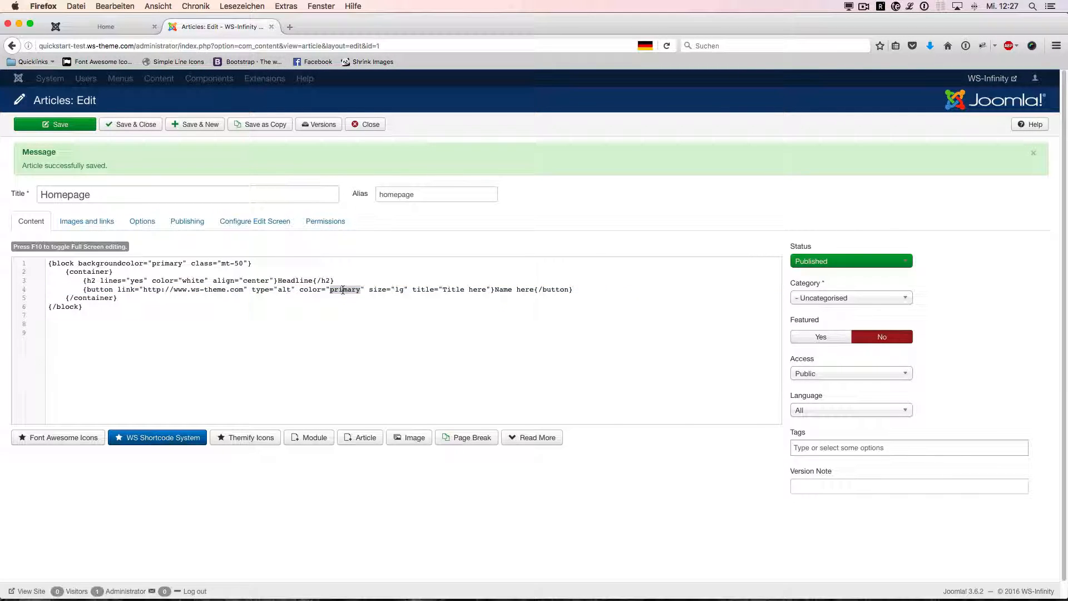
type("white")
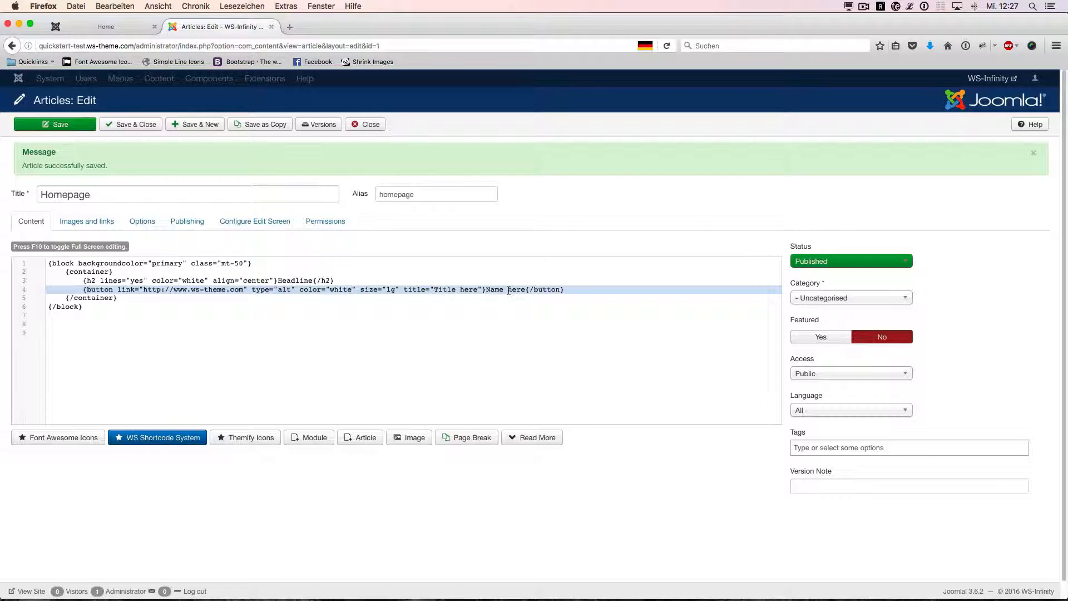
left_click_drag(526, 290, 486, 289)
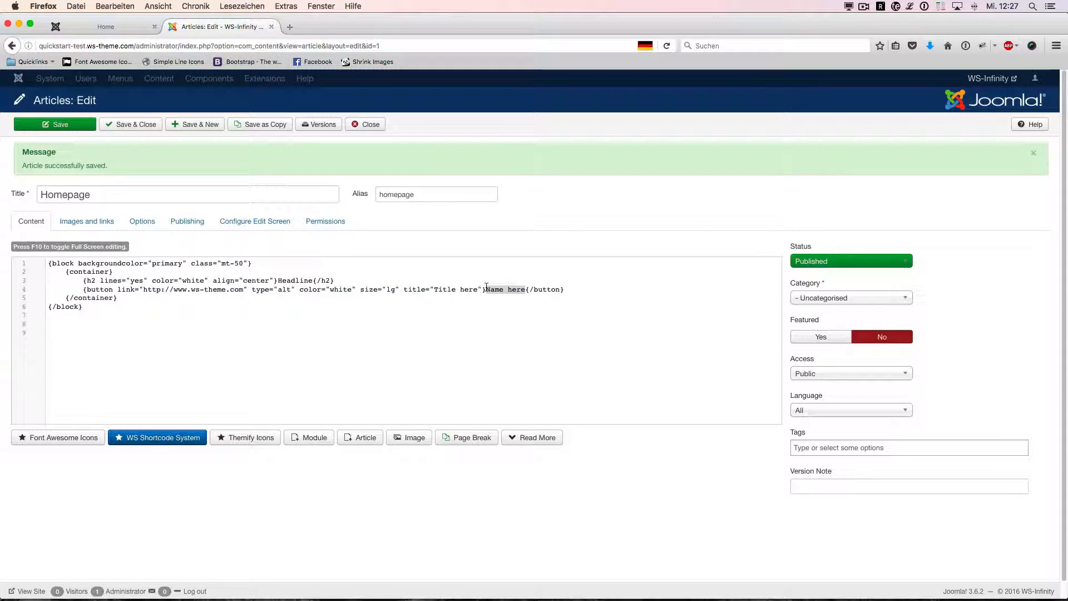
type("Click me")
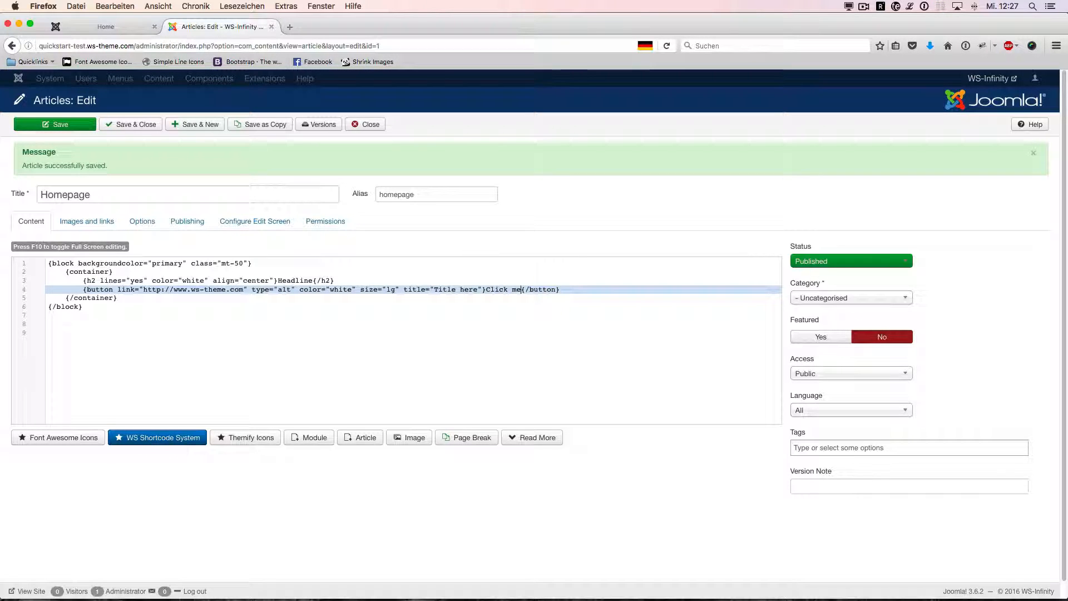
- Save the article with the new button and reload the live home page
left_click(55, 124)
left_click(106, 27)
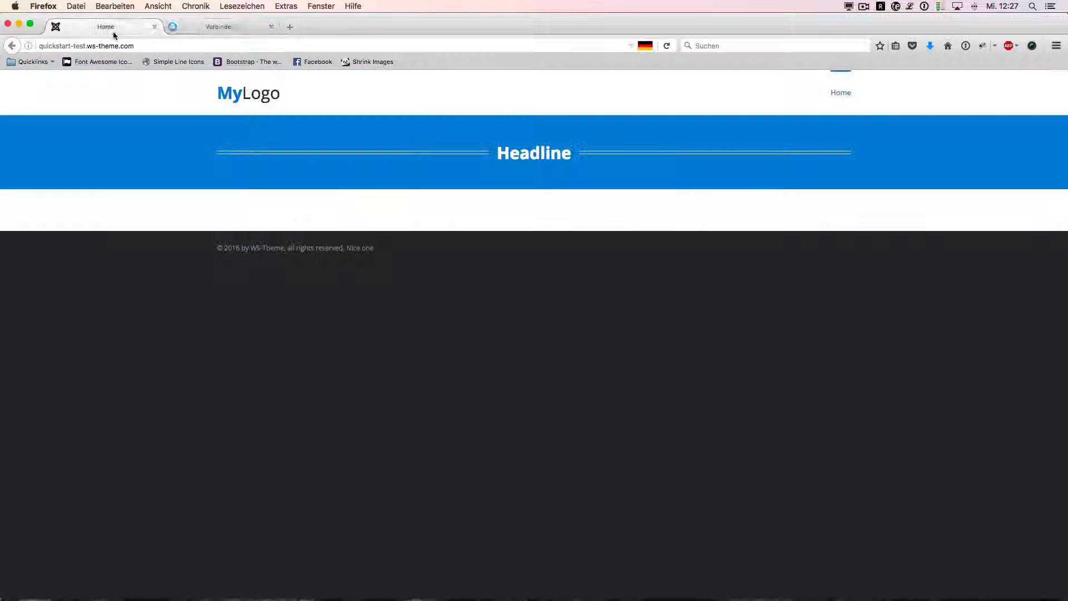
key("super+r")
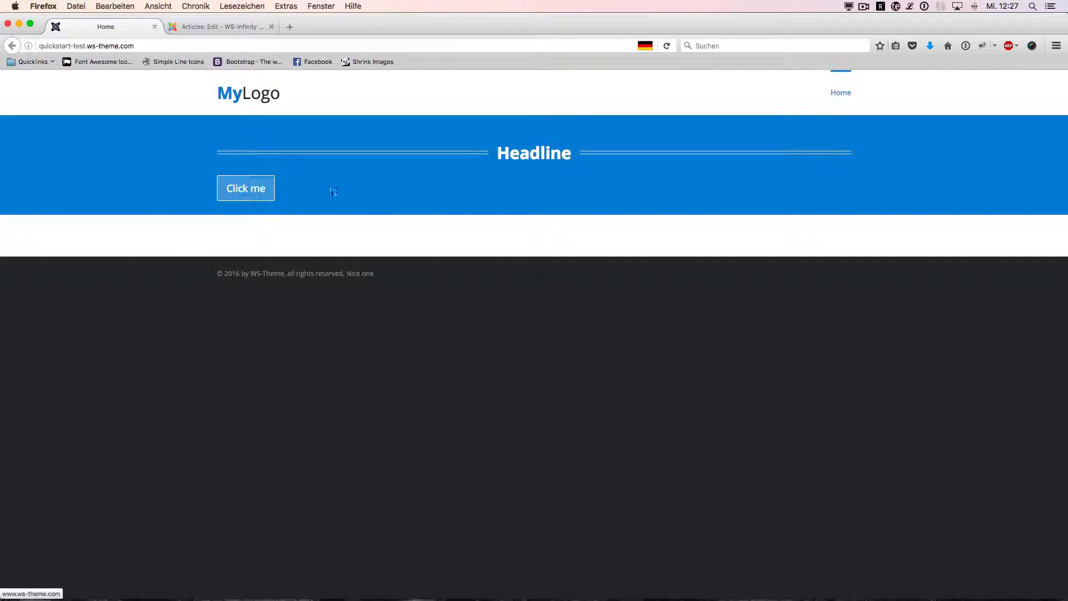
- Add an opening p shortcode with align="center" directly before the button shortcode
left_click(225, 27)
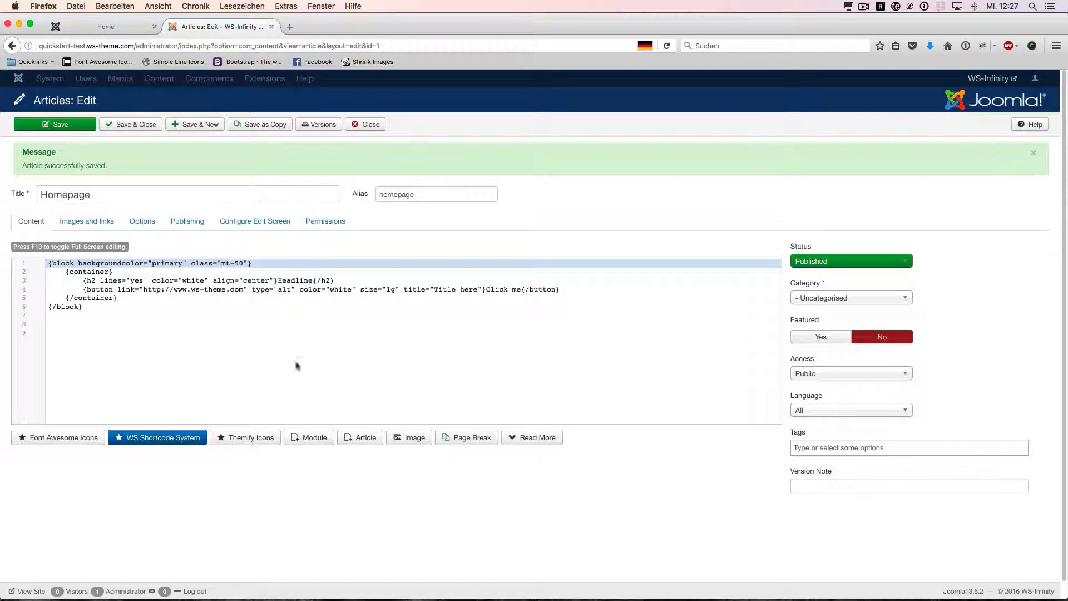
left_click(83, 290)
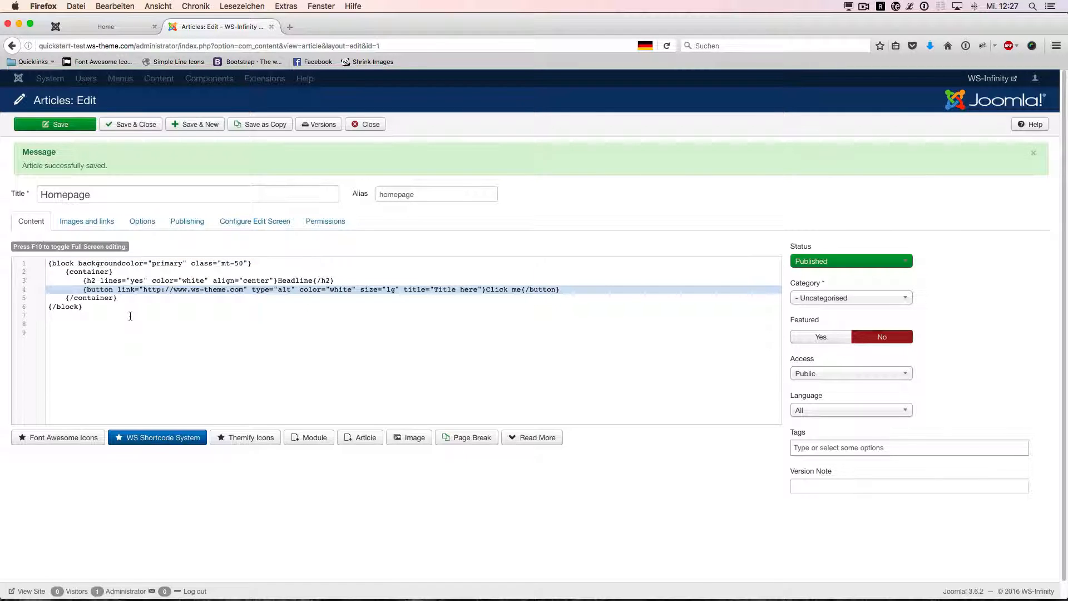
type("{")
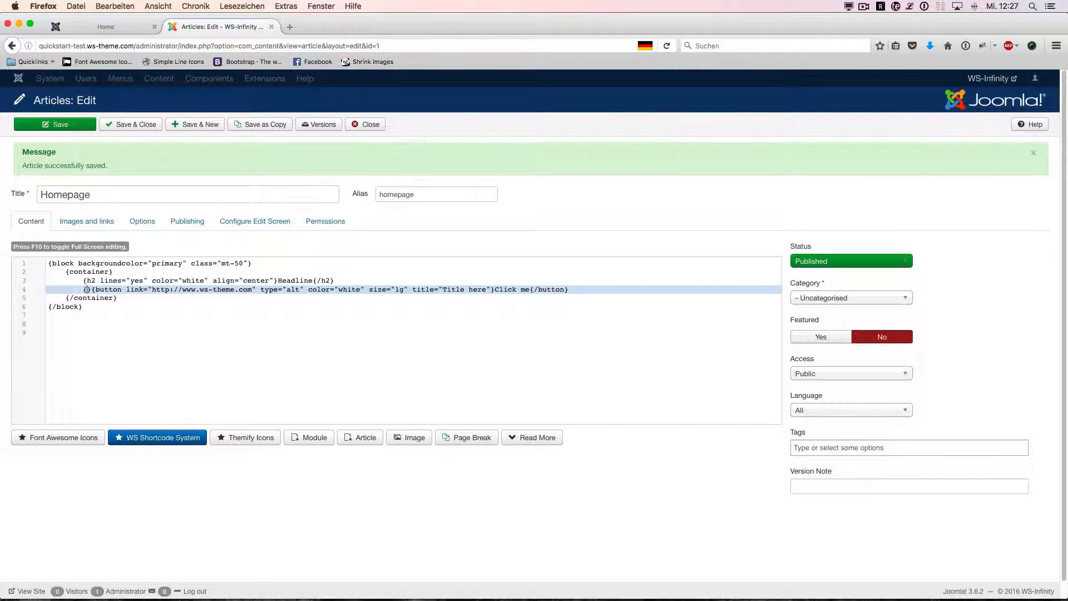
type("p align")
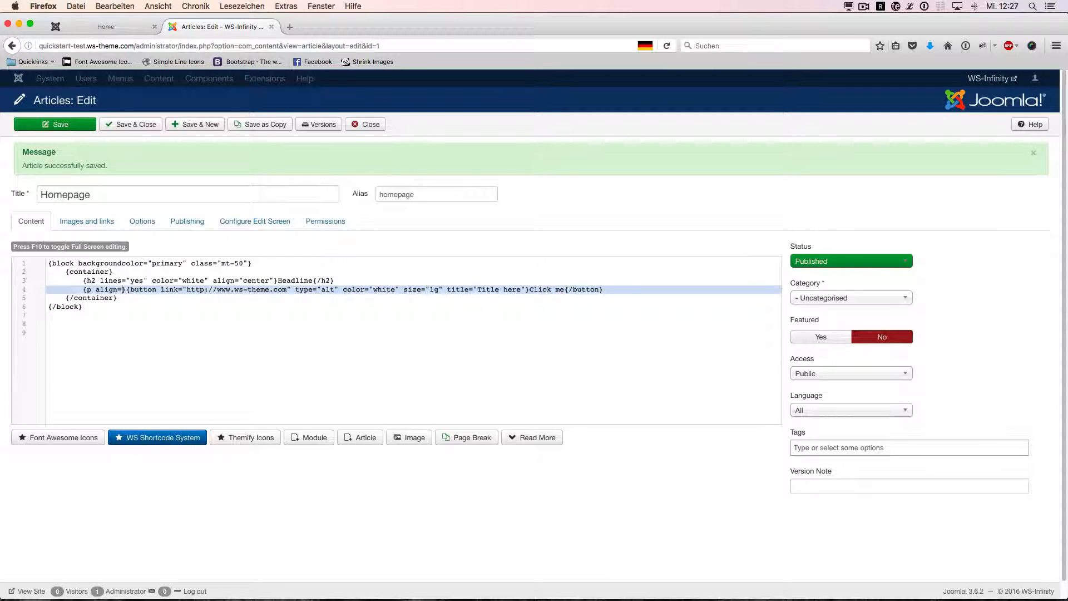
type("=\"")
type("center")
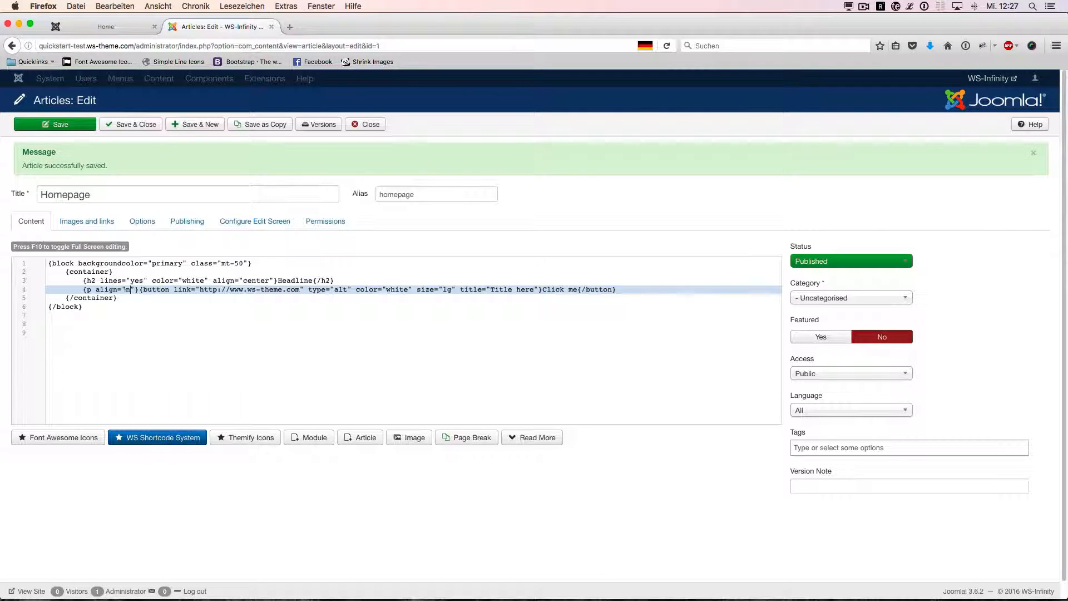
- Save the article and reload the live home page to check the button's alignment
left_click(50, 124)
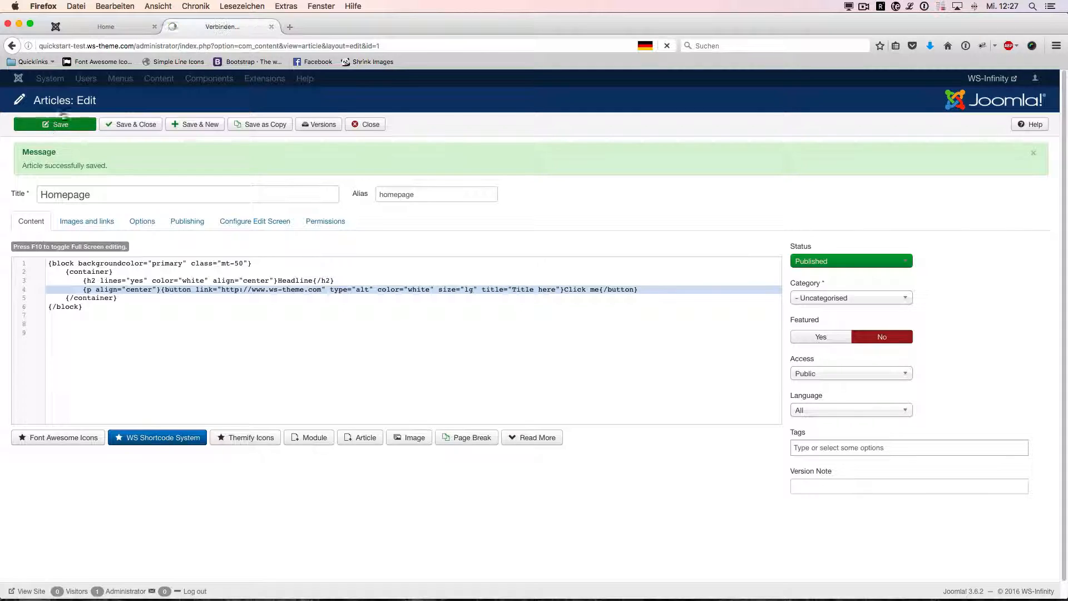
left_click(114, 25)
key("super+r")
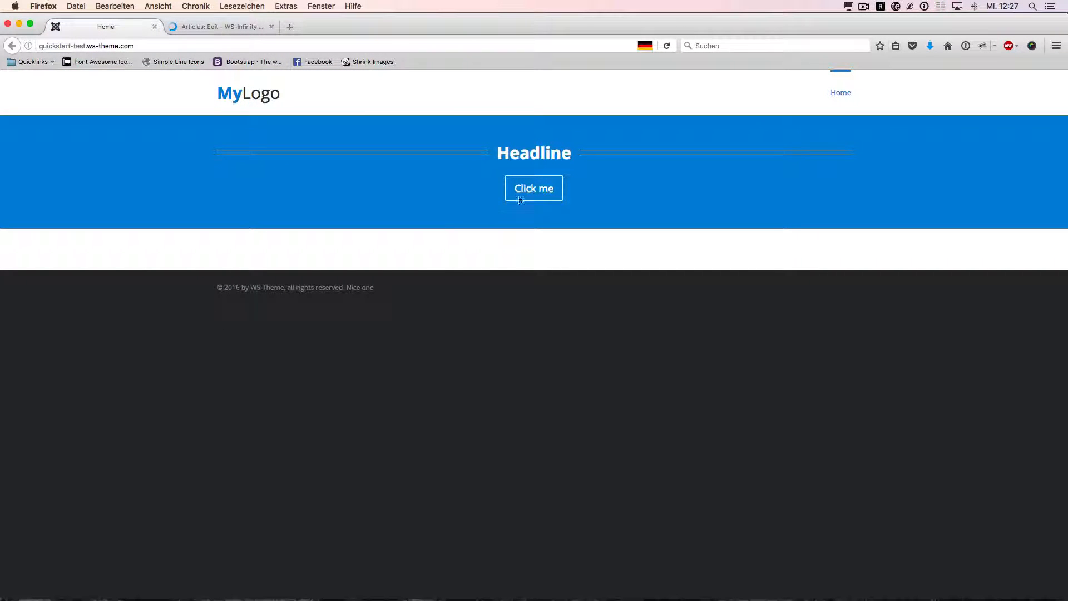
- Add a spacer shortcode with height="25" between the headline and the button, and check it saved on the reloaded live home page
left_click(213, 27)
left_click(376, 284)
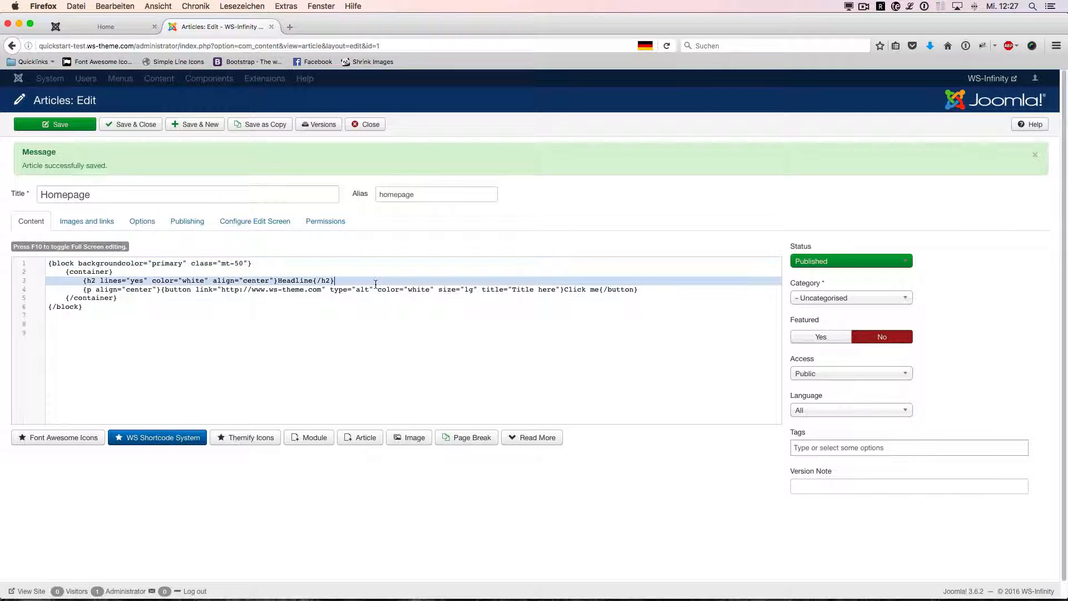
key("Return")
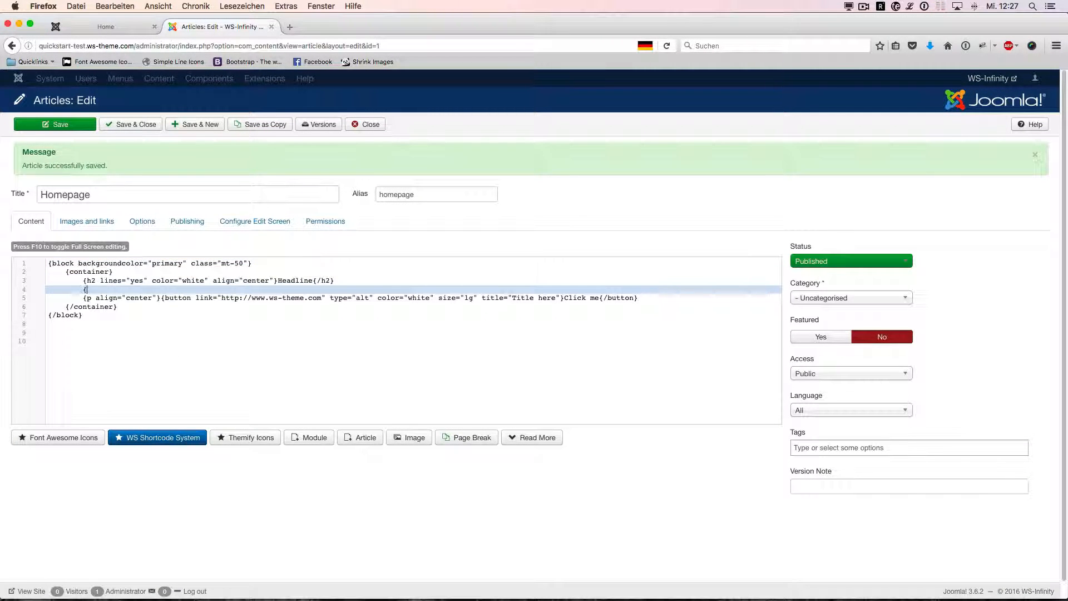
type("{spacer ")
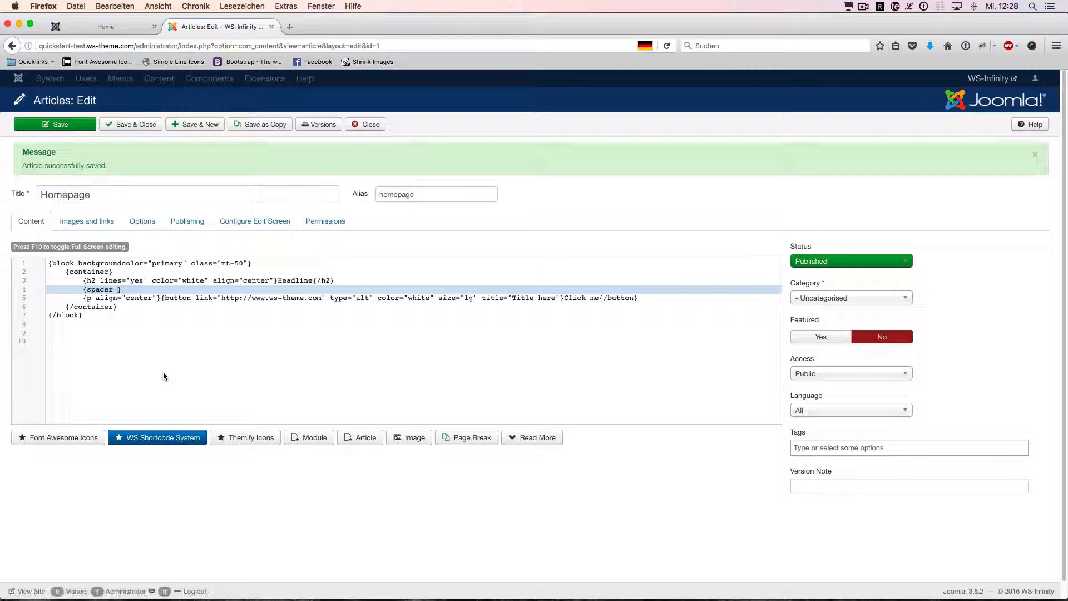
type("height=\"")
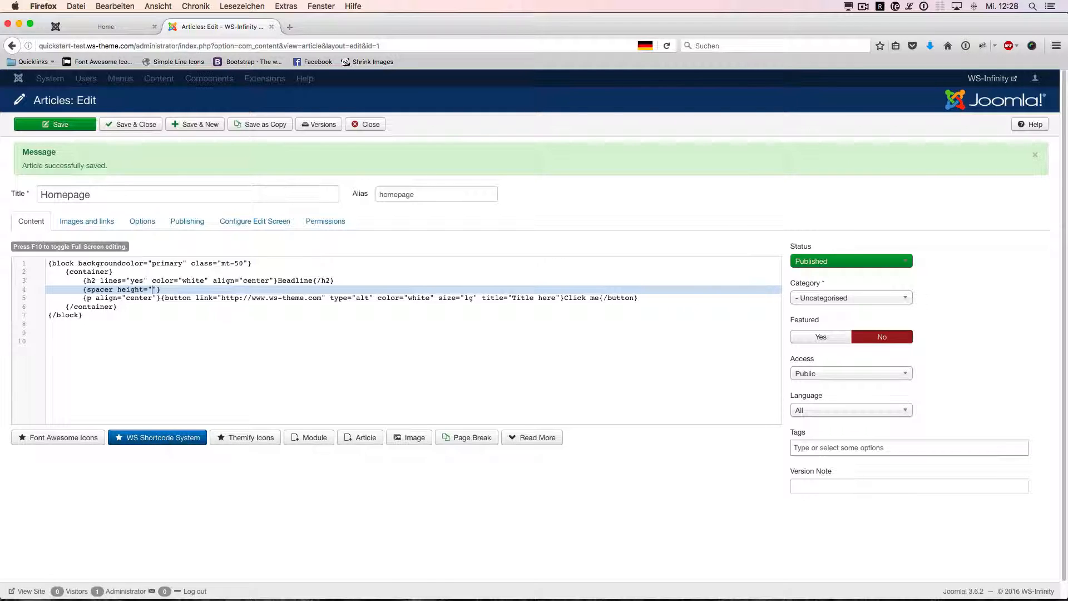
type("25")
left_click(115, 22)
key("super+r")
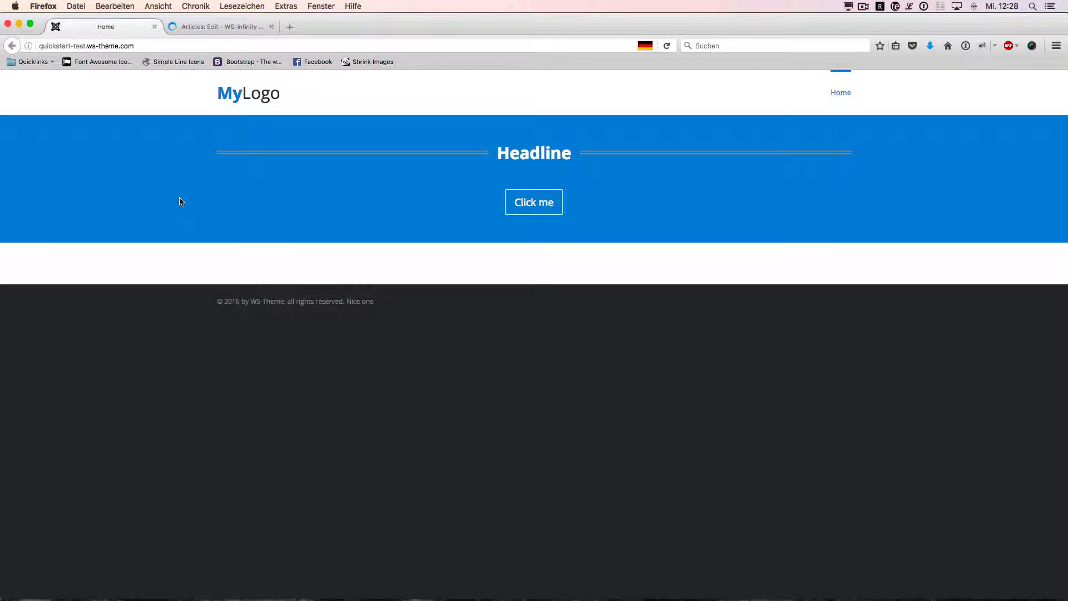
- Replace the spacer line with a p shortcode enclosing one placeholder paragraph copied from LittleIpsum
left_click(217, 24)
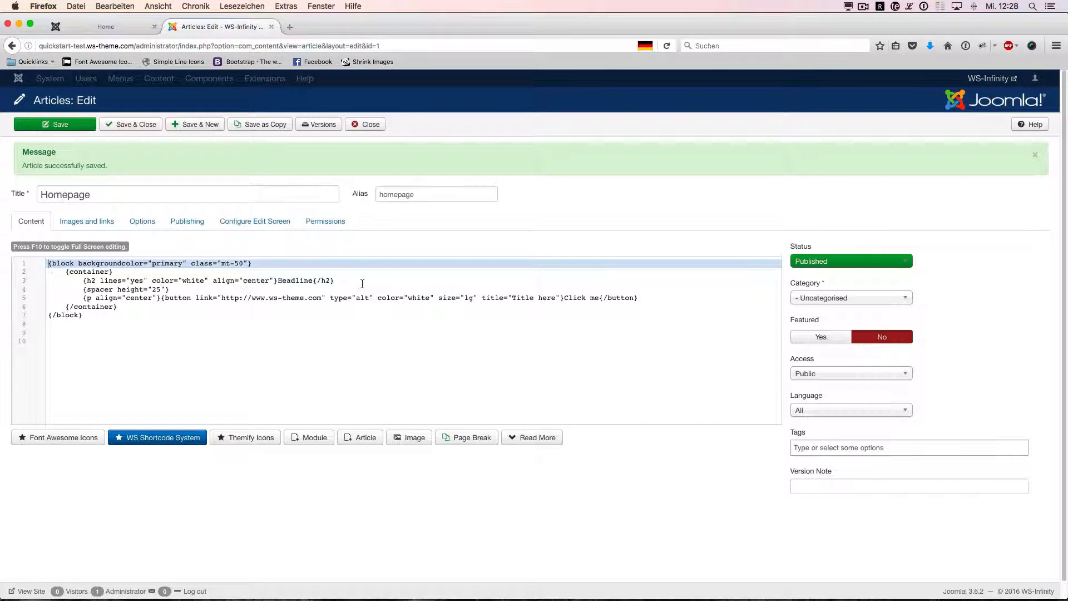
left_click(342, 282)
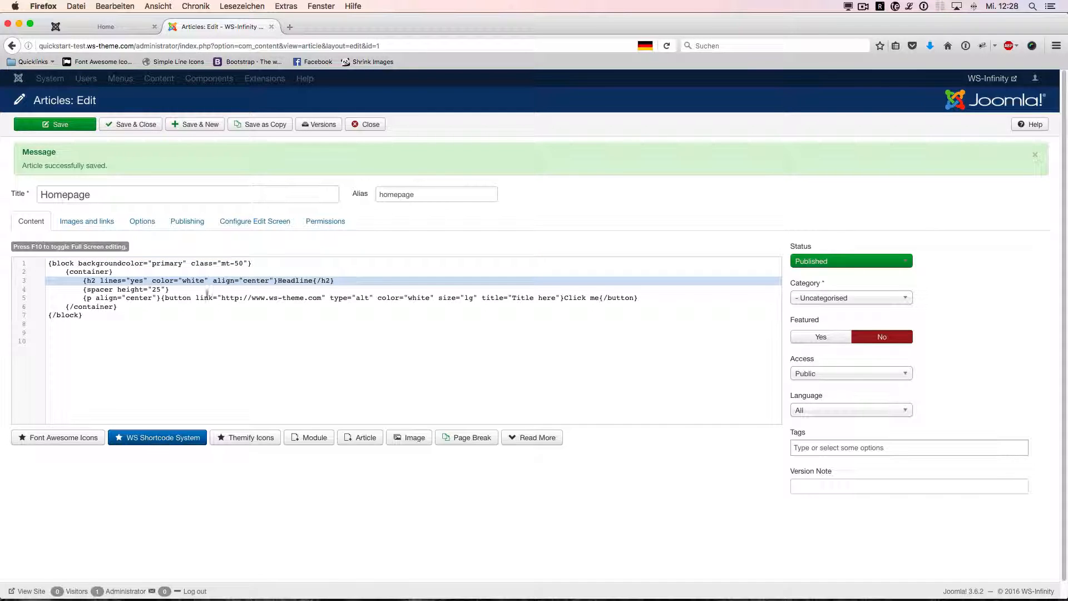
left_click_drag(174, 289, 84, 292)
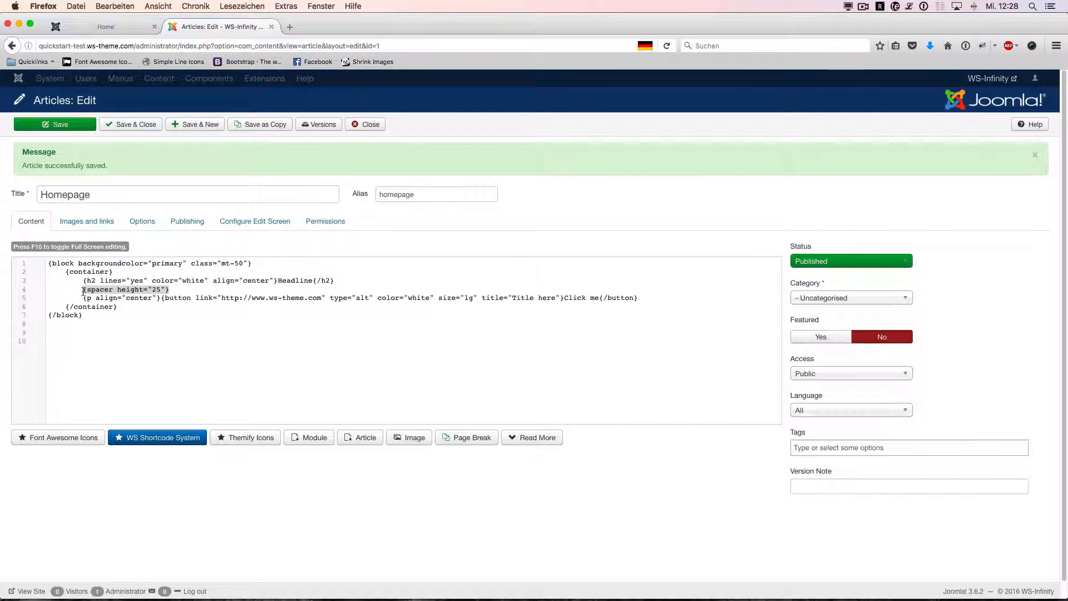
type("{p}")
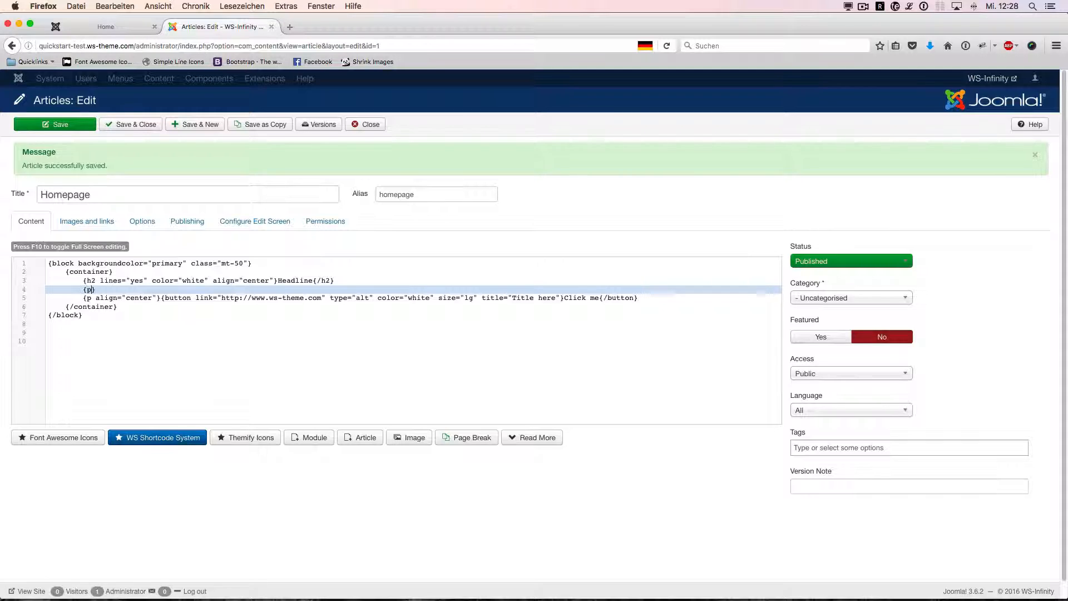
left_click(911, 8)
left_click(932, 77)
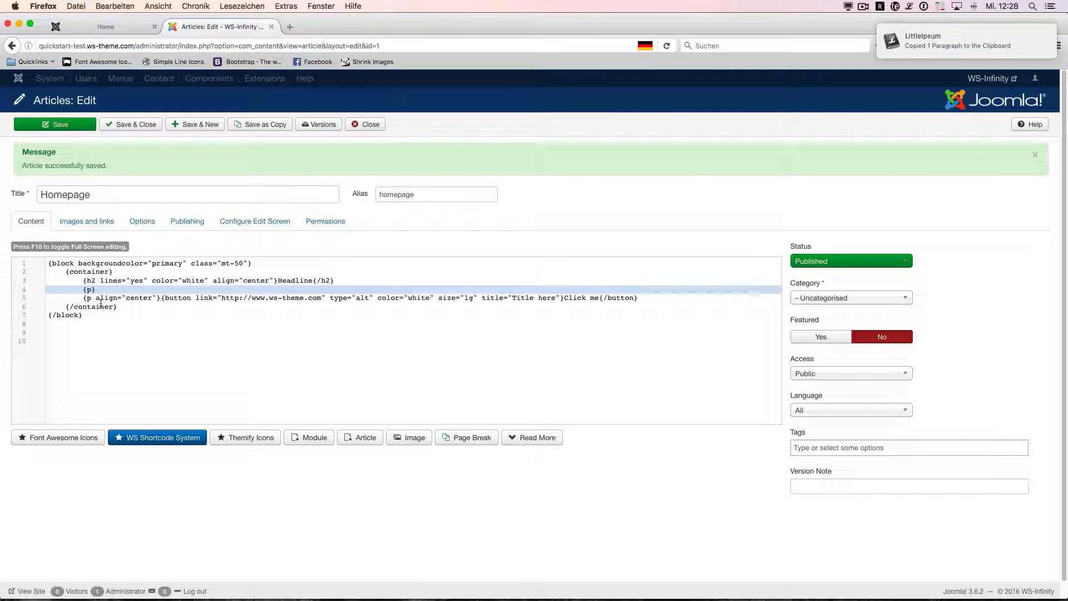
key("super+v")
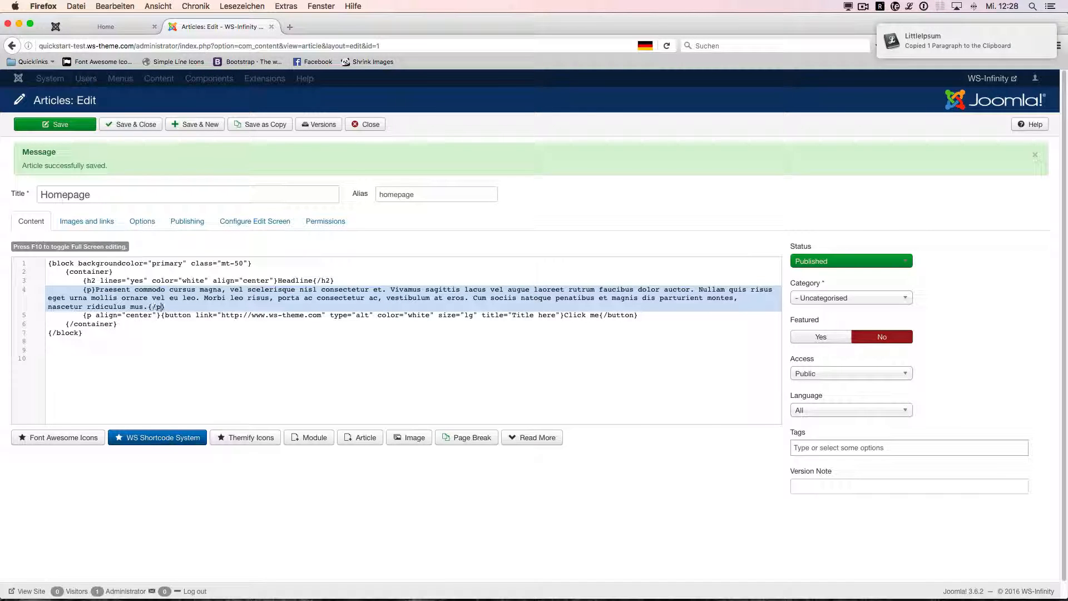
- Add color="white" to the opening p shortcode of the placeholder paragraph
left_click(92, 290)
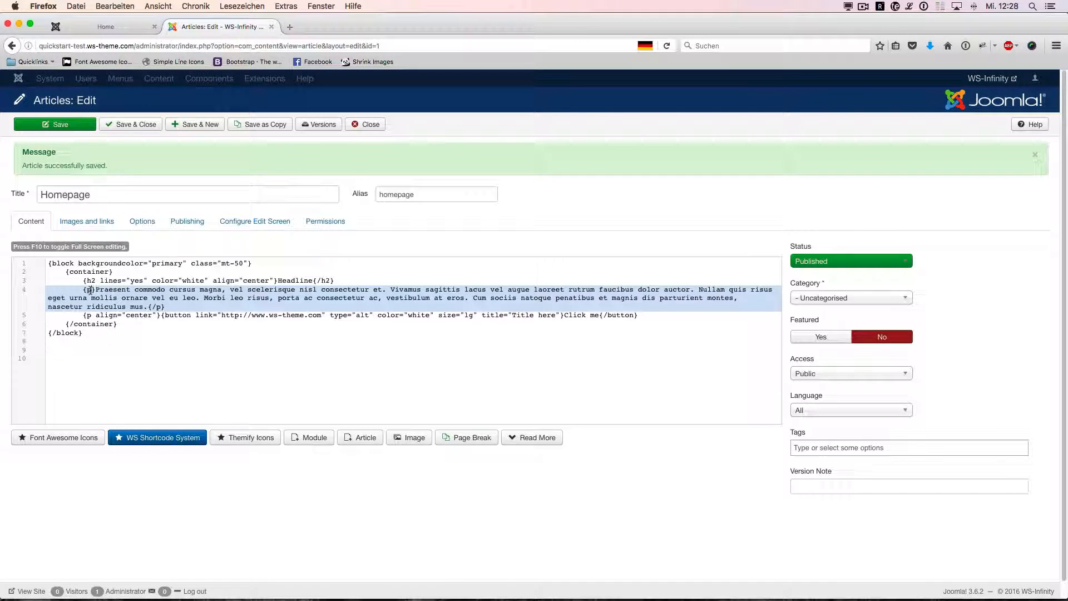
type("color=\"\"")
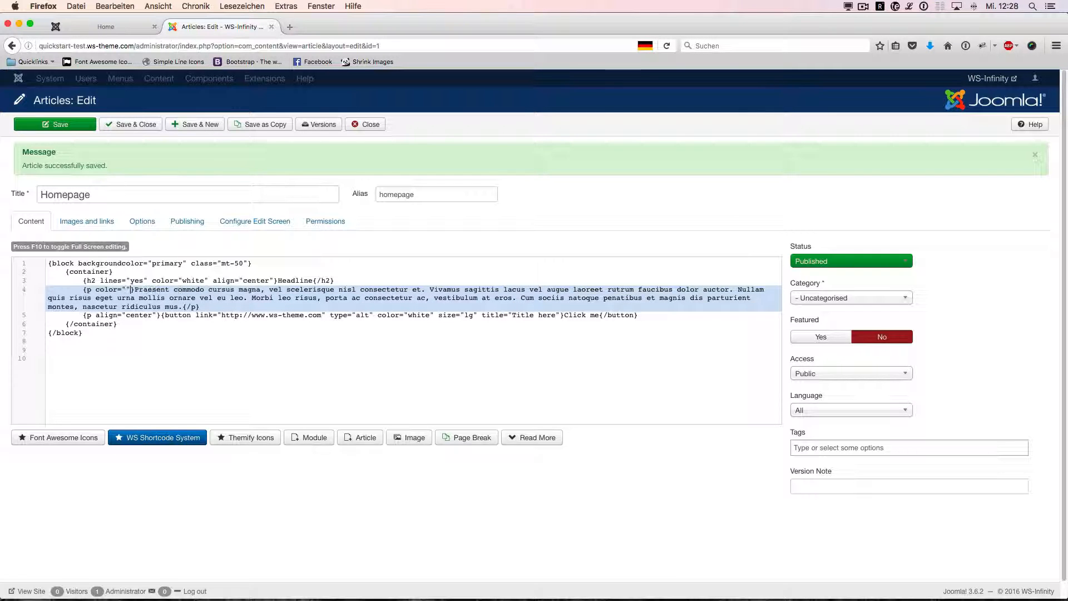
type("white")
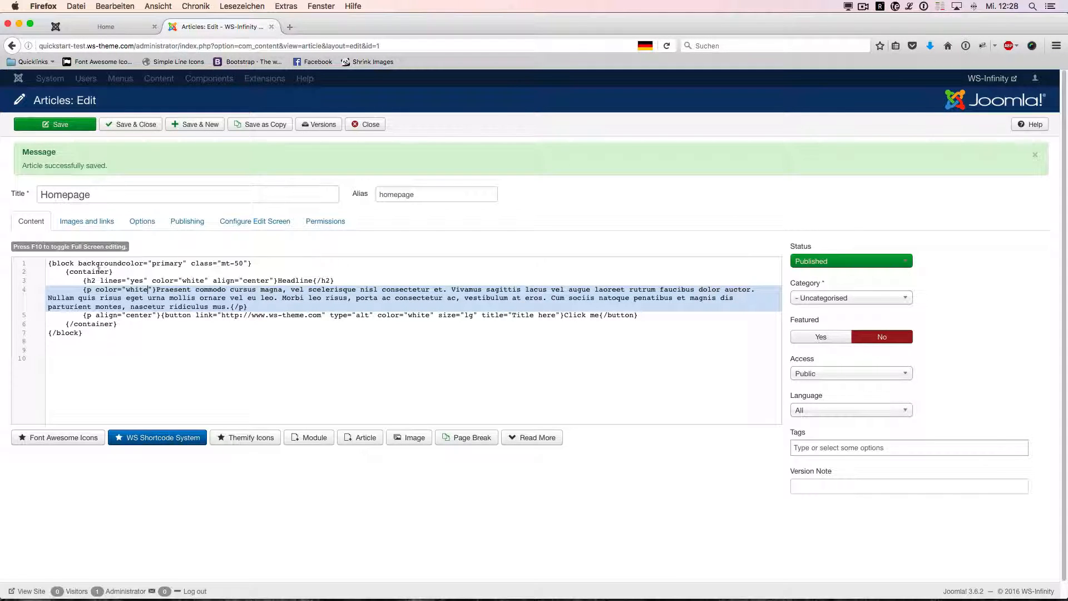
- Save the article and reload the live home page to check the white paragraph
left_click(70, 125)
left_click(122, 25)
key("super+r")
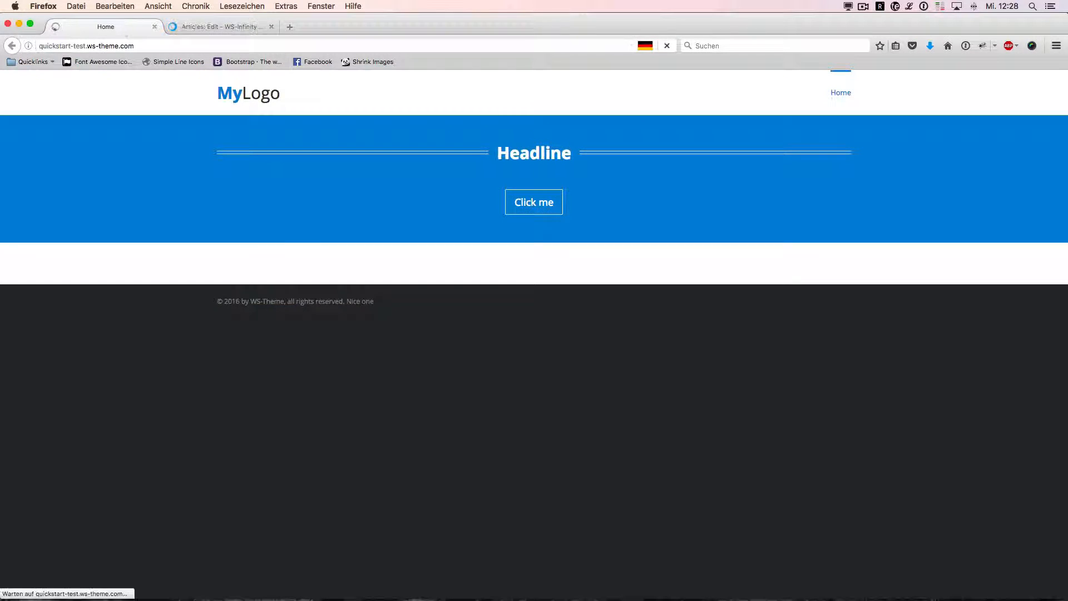
- Add aling="center" after the color attribute in the placeholder paragraph's p shortcode
left_click(219, 28)
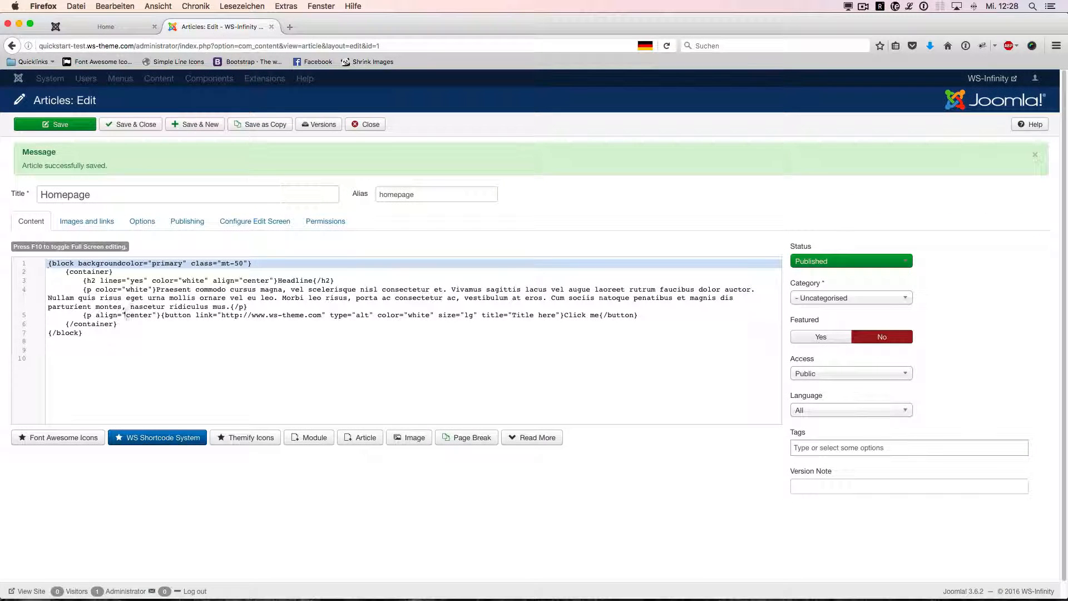
left_click(151, 290)
type("aling=\"")
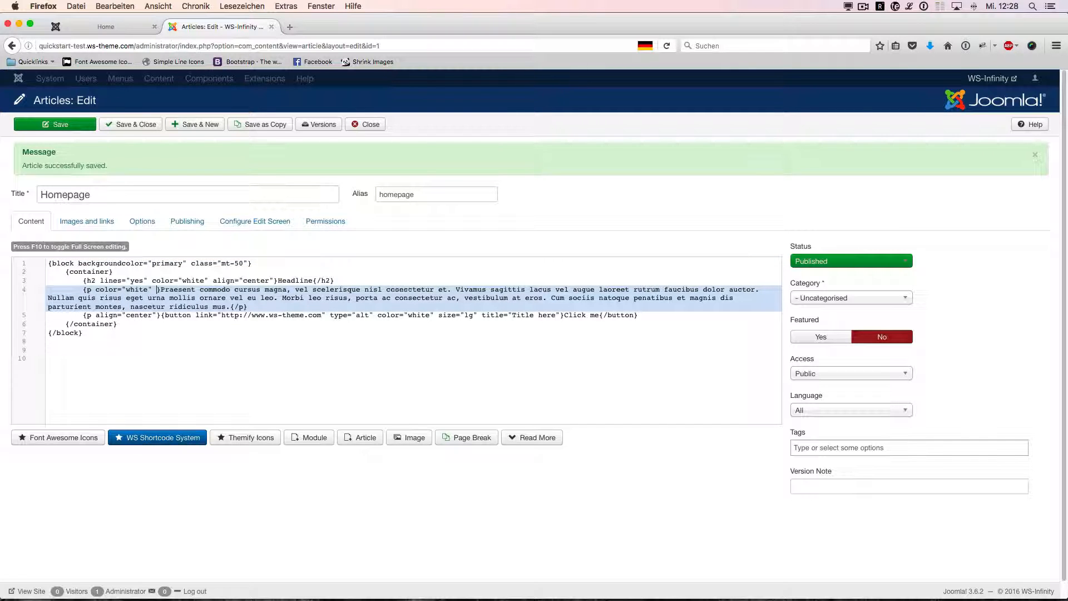
type("center\"")
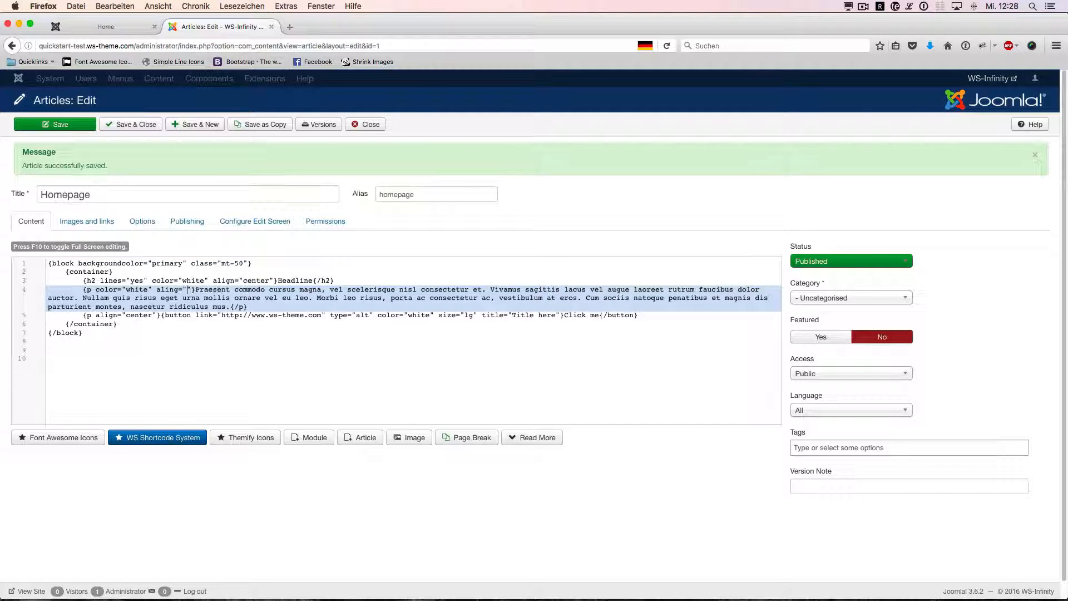
- Save the article and reload the live home page to check the paragraph's alignment
left_click(55, 124)
left_click(106, 27)
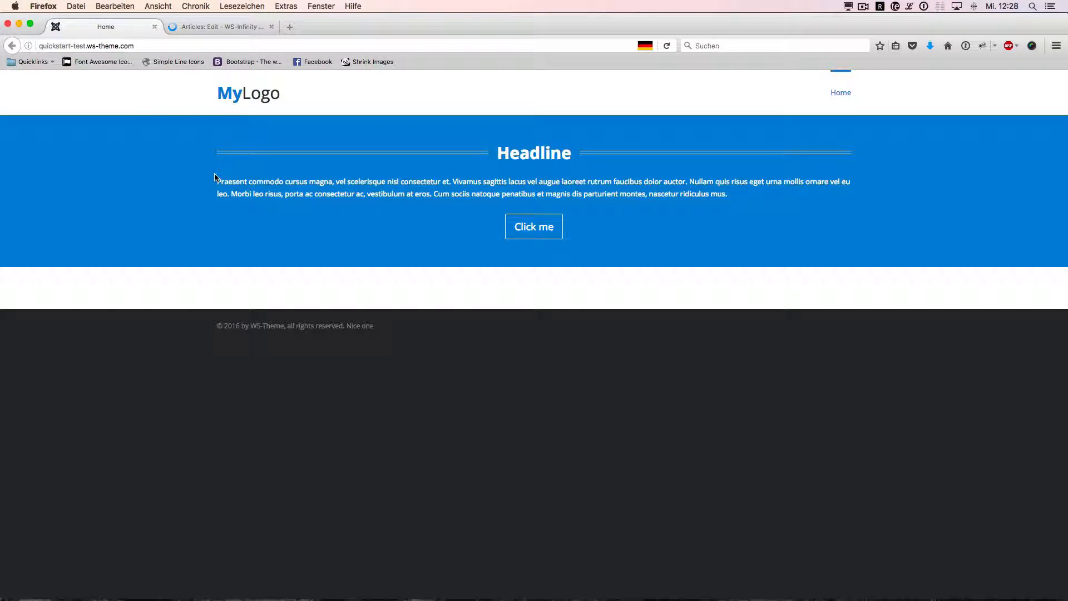
key("super+r")
- Correct the misspelled attribute name in the placeholder paragraph's p shortcode to align
left_click(195, 25)
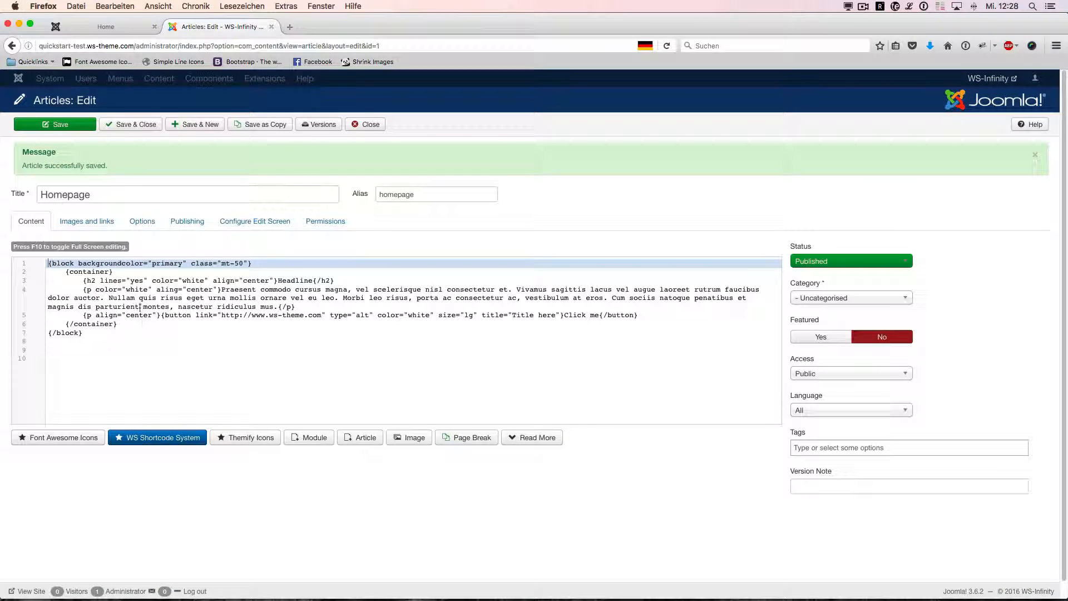
left_click(179, 289)
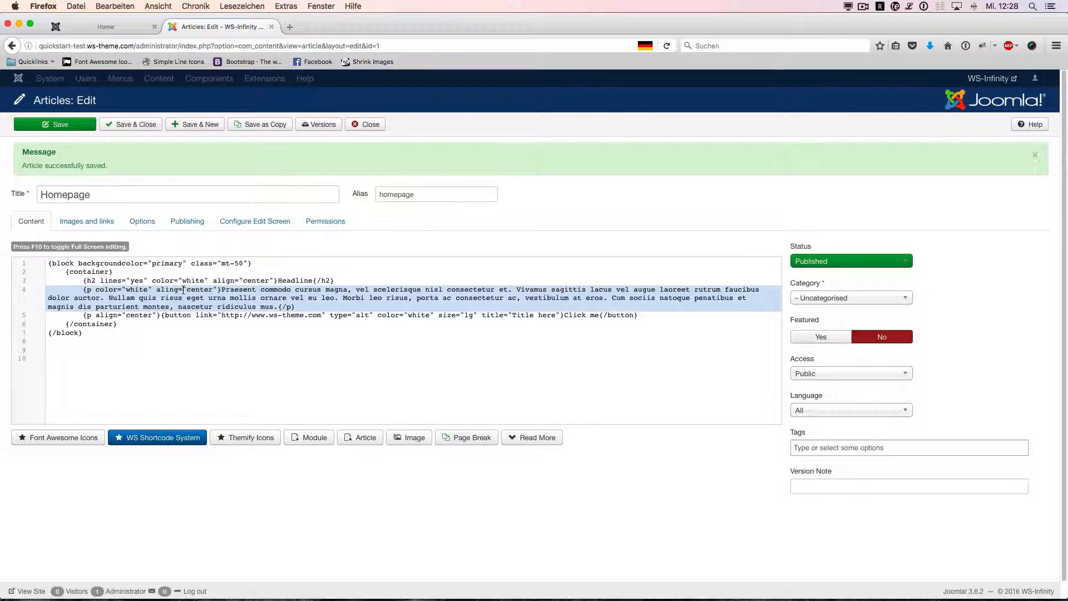
key("BackSpace")
key("BackSpace")
type("gn")
- Save the article with the corrected attribute and reload the live home page
left_click(67, 128)
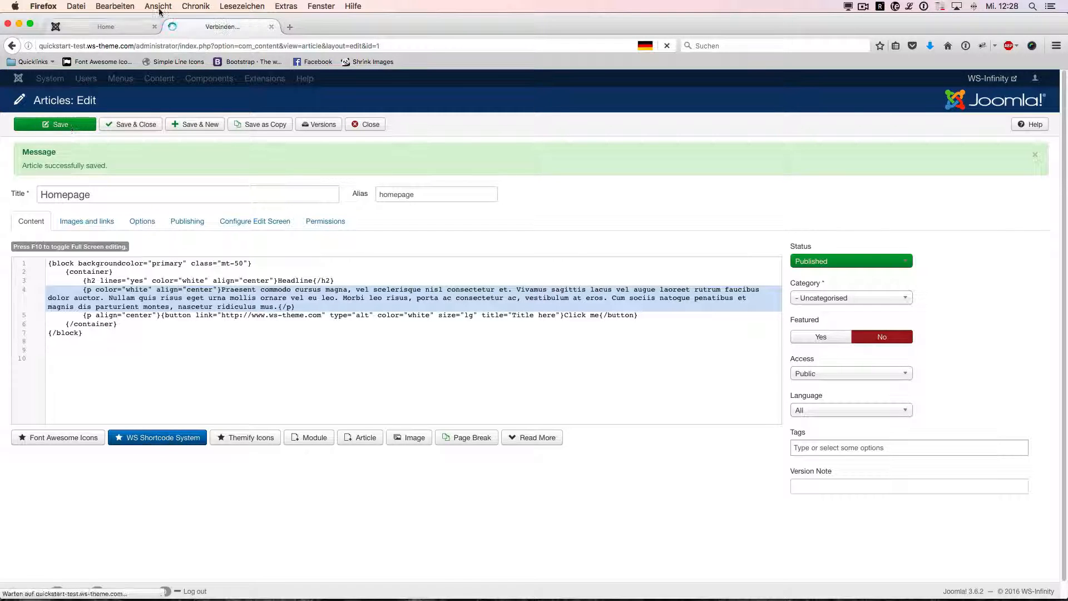
left_click(125, 26)
key("super+r")
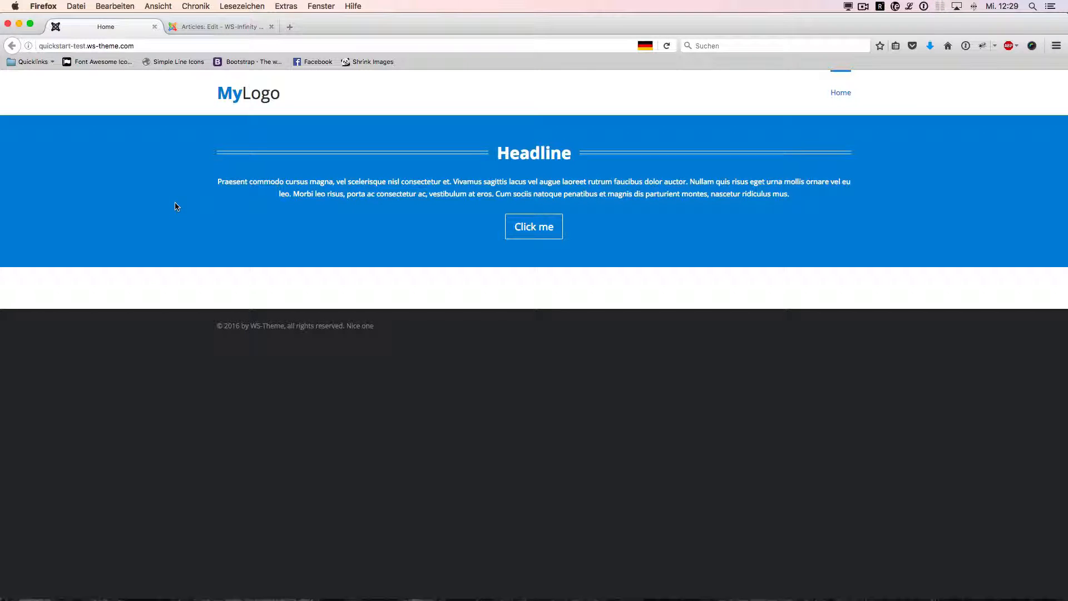
- Find the Columns & Equal Columns entry in the WS Shortcode System by searching for "row" and "col", and display it
key("ctrl+Tab")
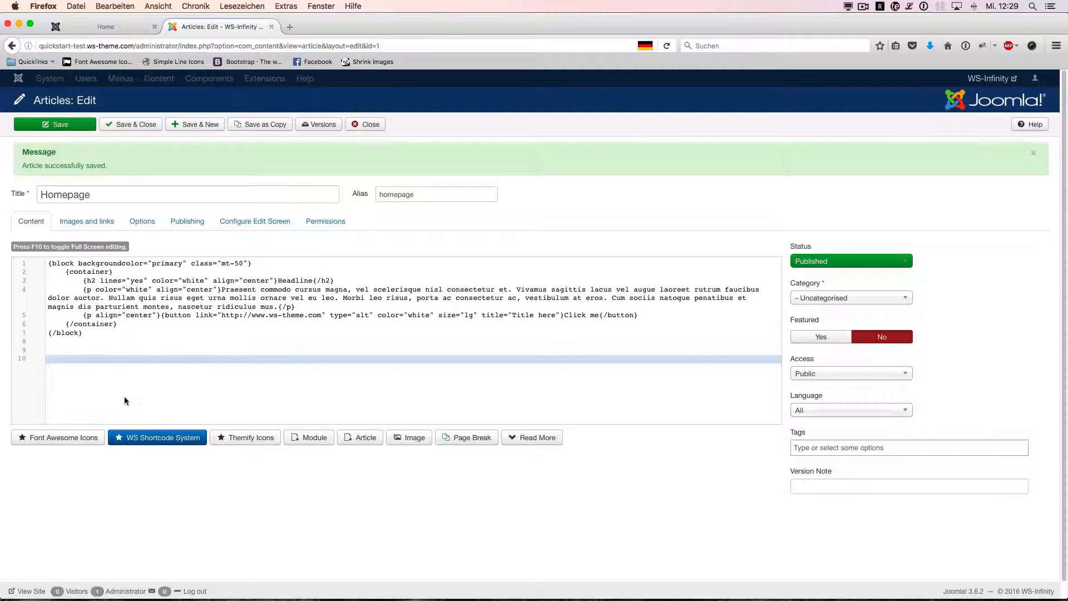
left_click(148, 440)
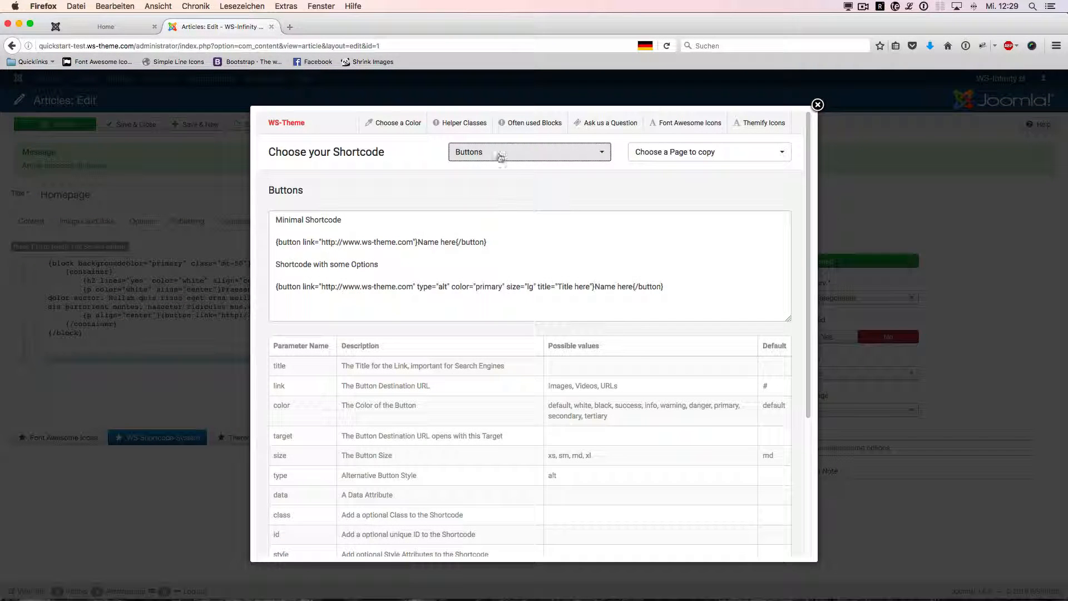
left_click(498, 154)
type("row")
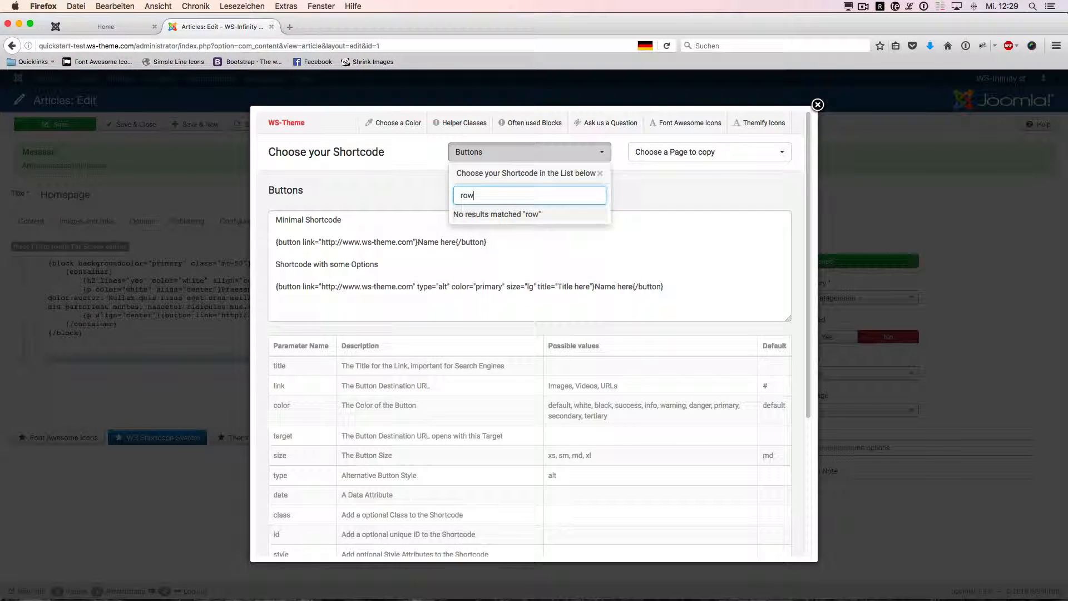
key("BackSpace")
key("BackSpace")
key("BackSpace")
type("col")
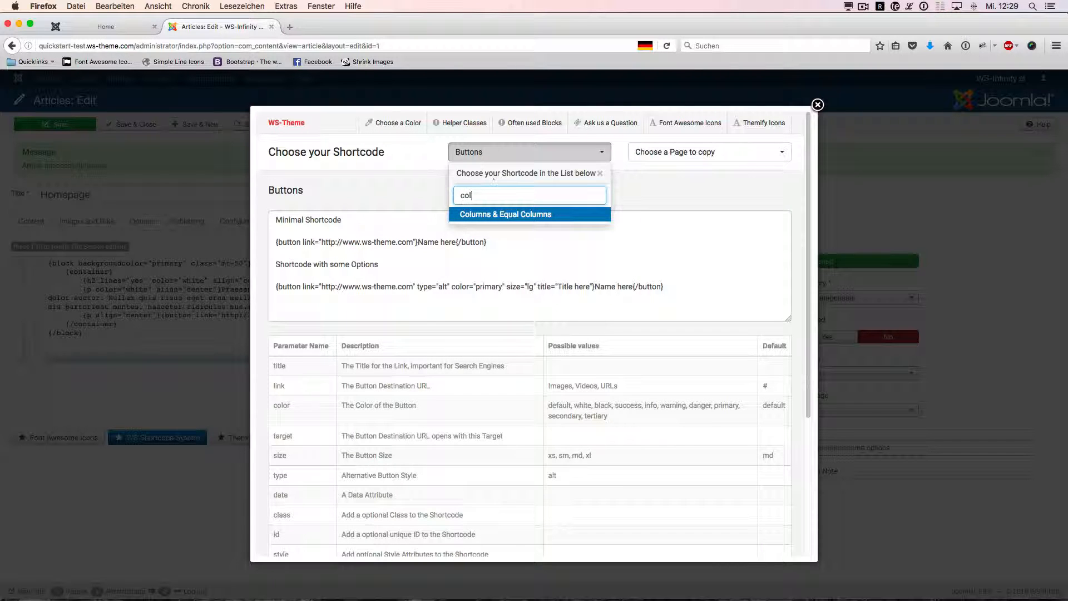
left_click(494, 221)
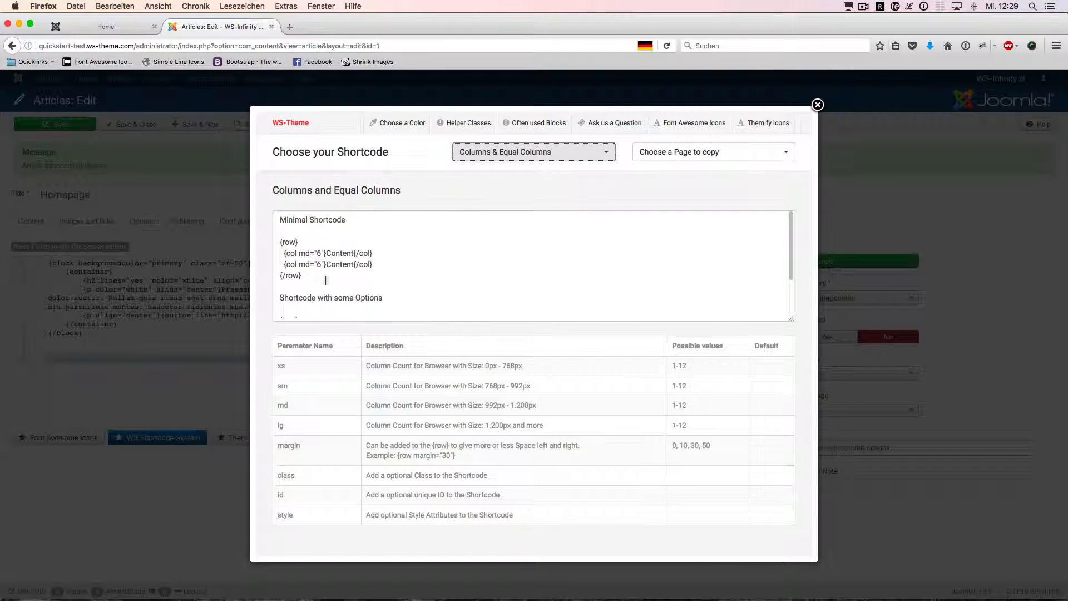
- Copy the minimal row shortcode with its two md="6" columns and return to the article editor
scroll(323, 283, "down", 2)
scroll(322, 285, "up", 2)
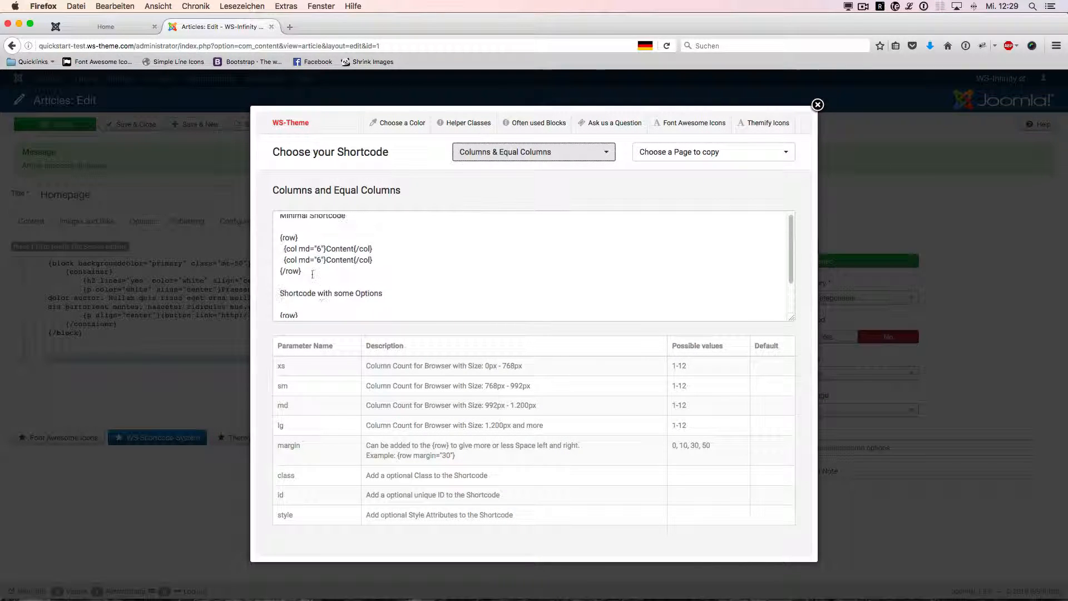
left_click_drag(307, 274, 278, 236)
key("super+c")
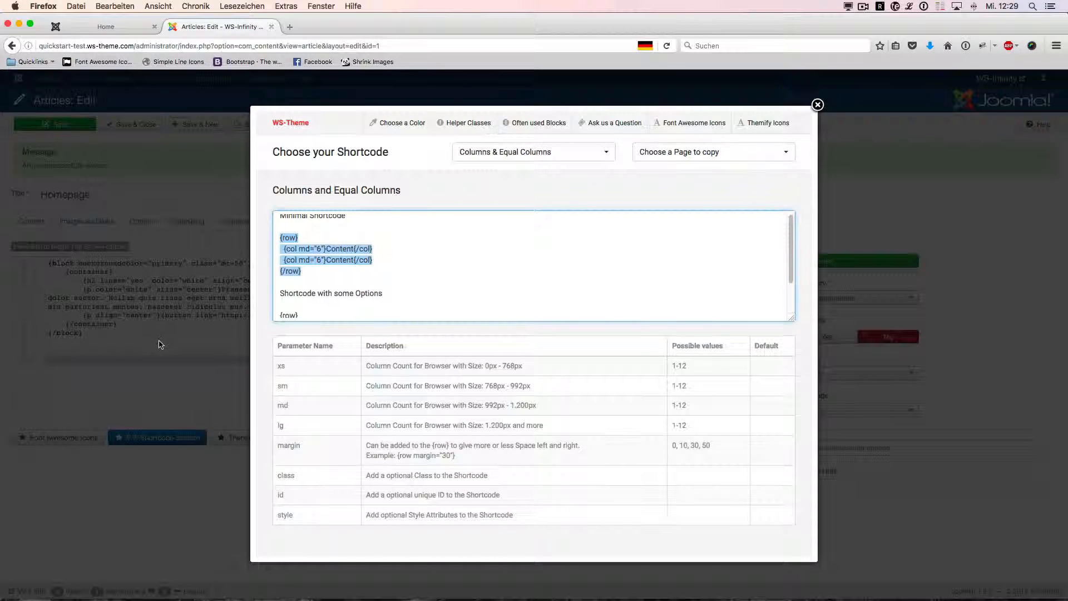
left_click(72, 369)
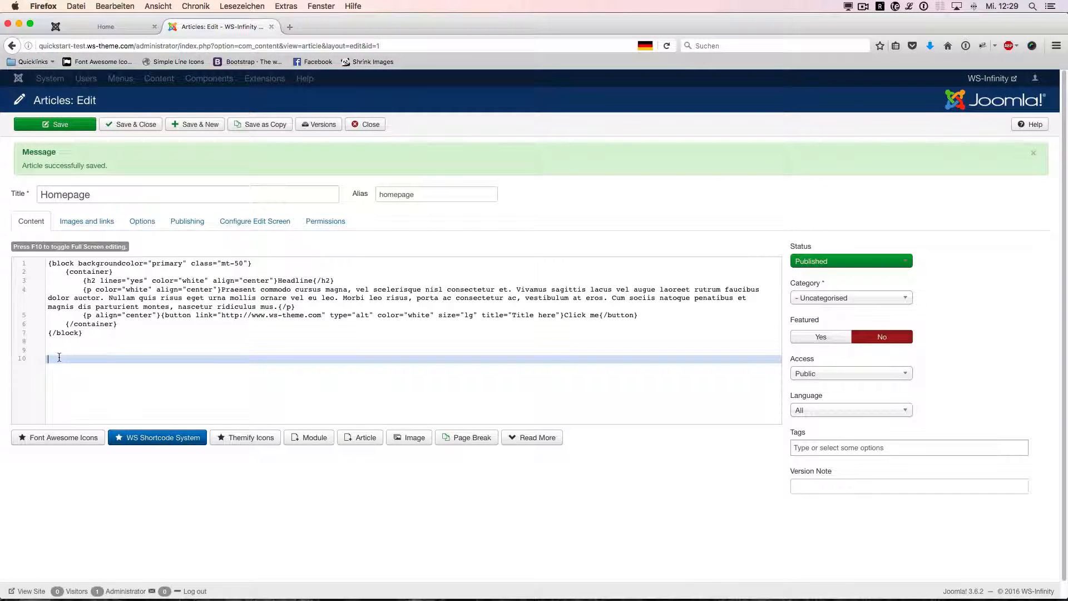
- Add a new container shortcode pair below the block and paste the copied two-column row shortcode inside it
left_click(79, 398)
key("Return")
key("Return")
key("Return")
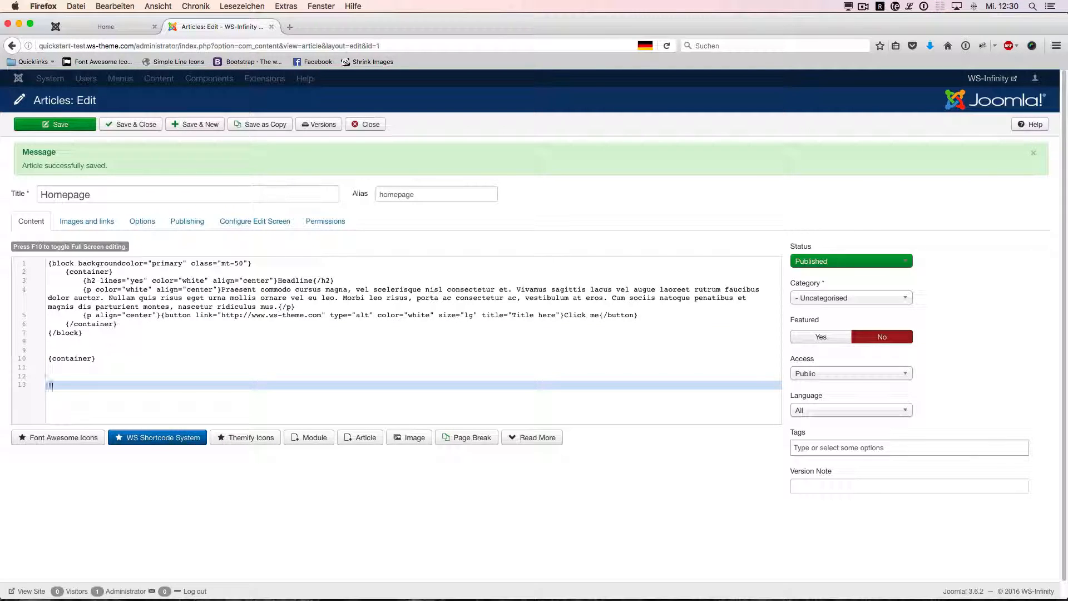
type("{/container")
key("Up")
key("Up")
key("super+v")
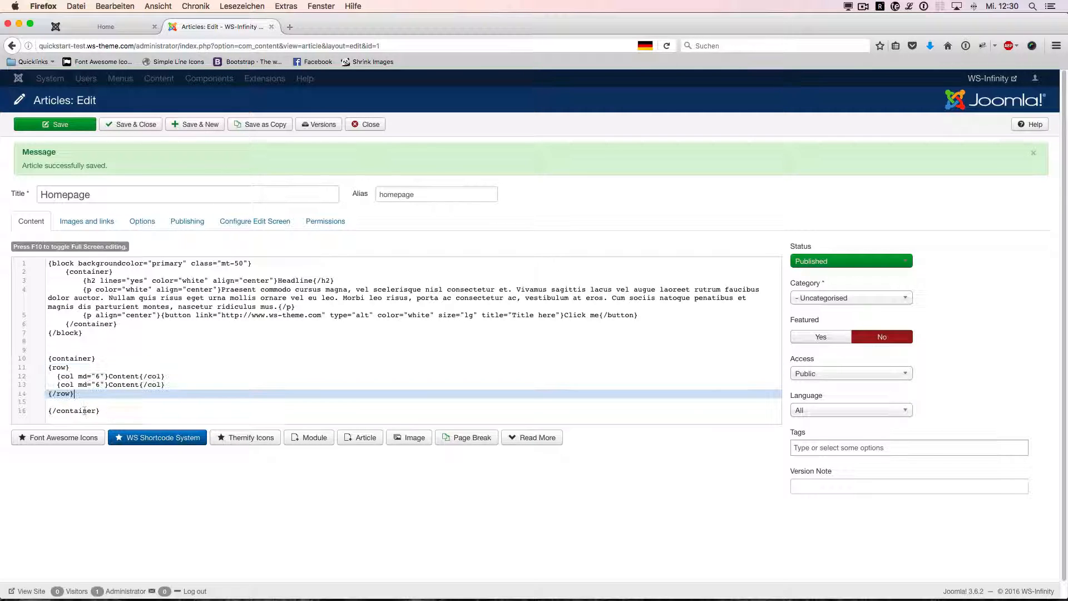
- Indent the opening {row} tag one level and both {col md="6"} lines two levels inside the new container
left_click(49, 367)
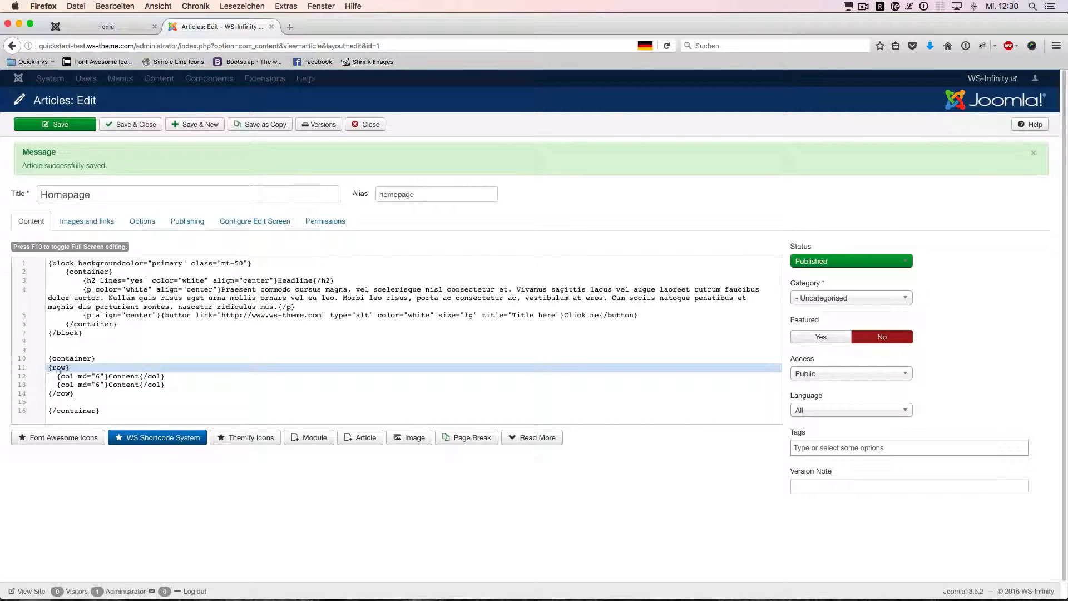
key("Tab")
left_click(52, 377)
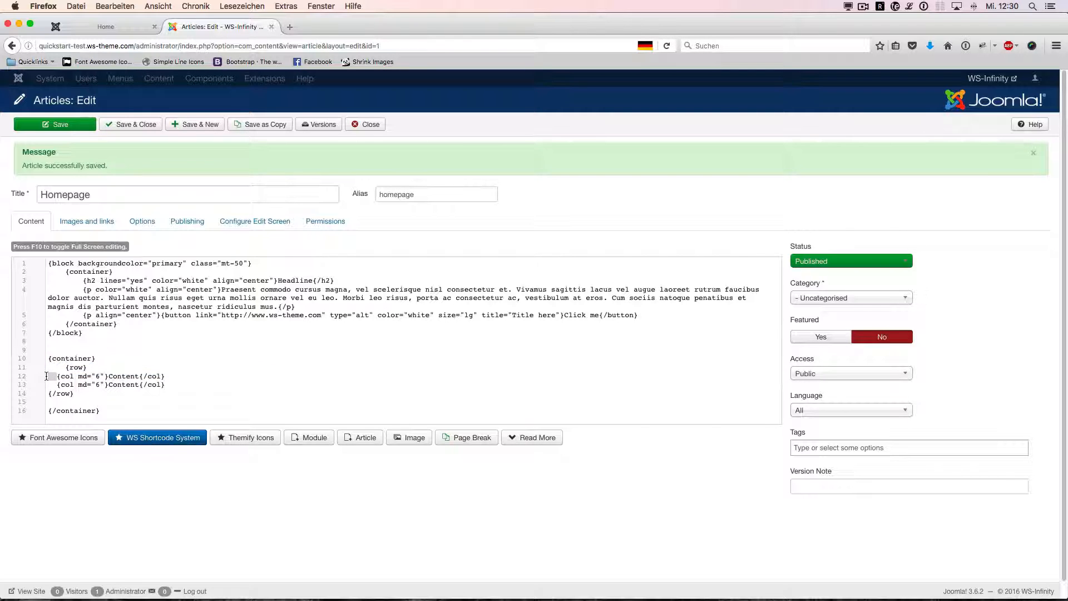
key("BackSpace")
key("Tab")
key("Tab")
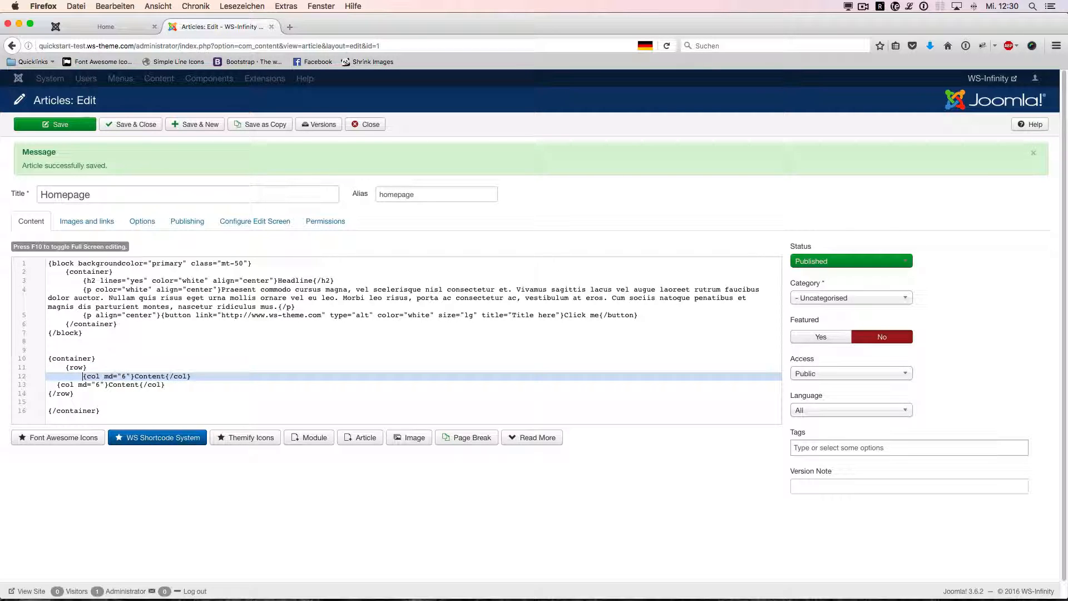
left_click(57, 385)
key("BackSpace")
key("Tab")
key("Tab")
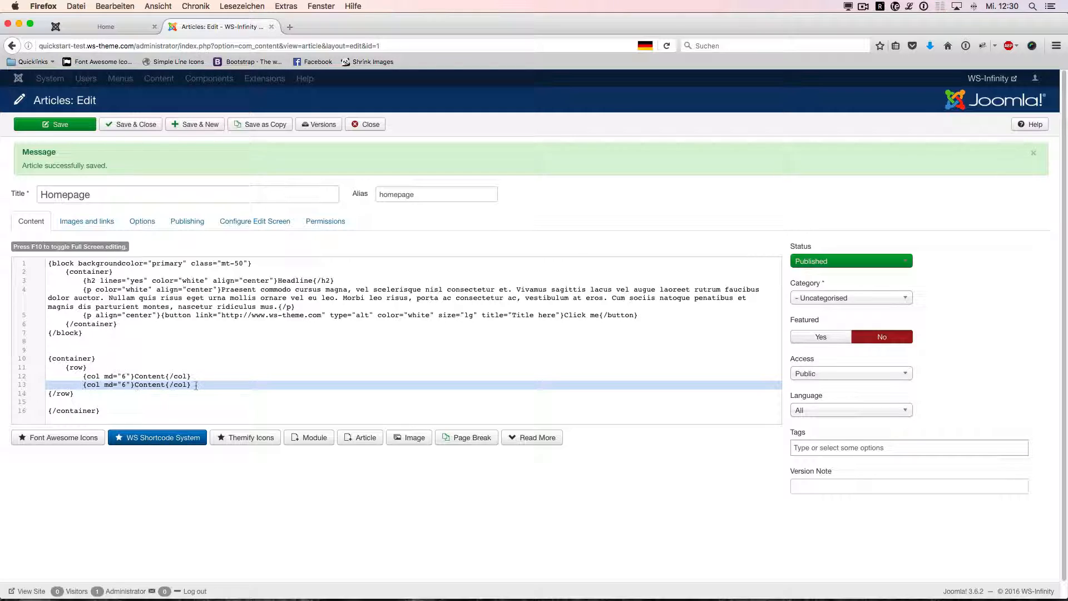
- Duplicate the second {col md="6"} line as a third column and indent the closing {/row} tag one level
left_click_drag(196, 385, 87, 385)
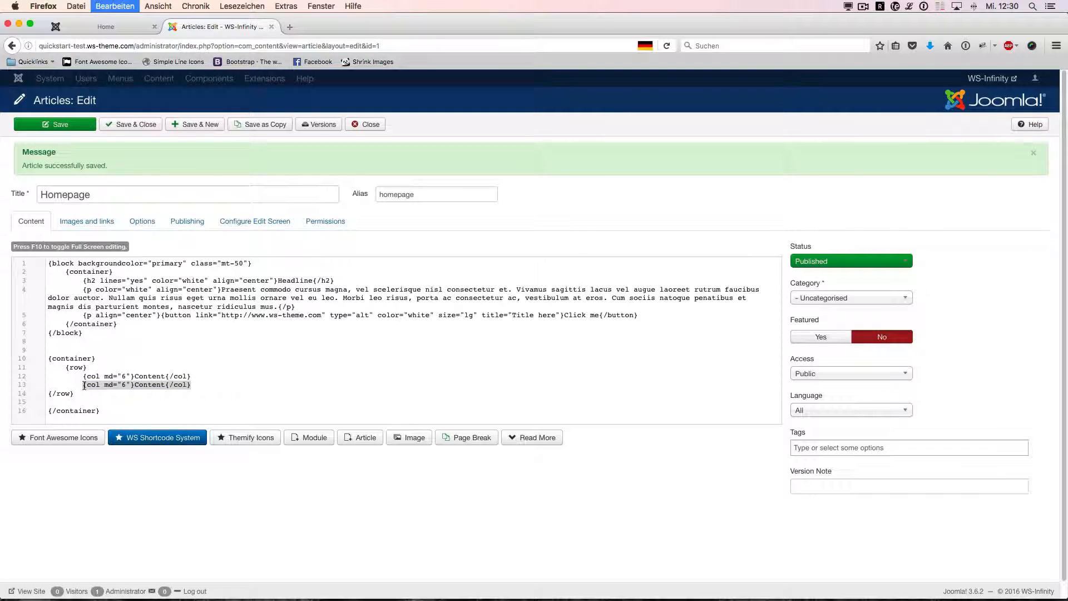
key("super+c")
key("Right")
key("Return")
key("super+v")
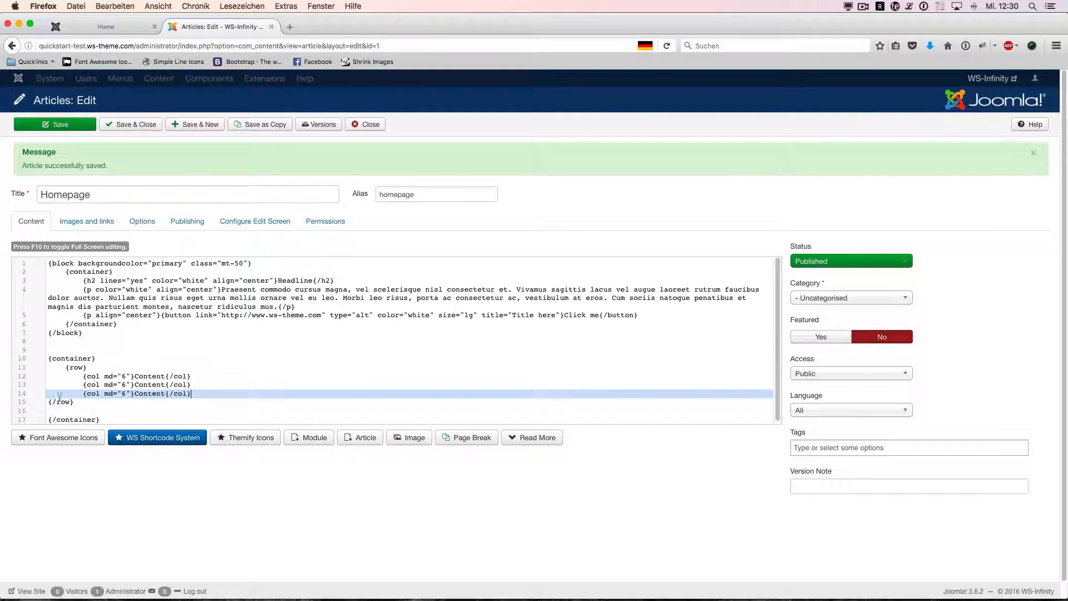
left_click(56, 402)
key("Tab")
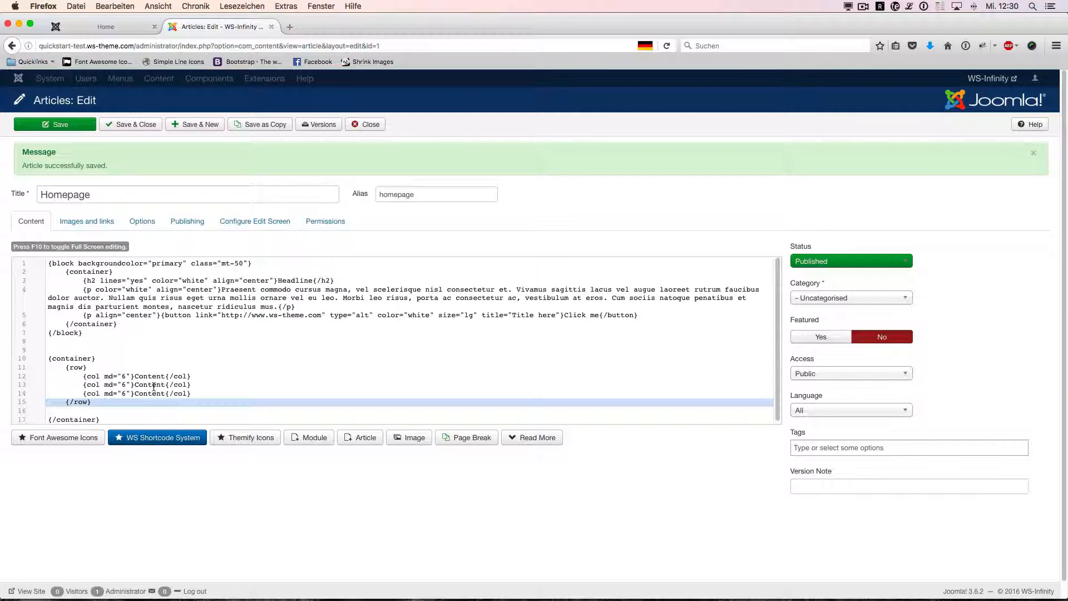
- Set the md value of all three columns in the row to 4
left_click(125, 377)
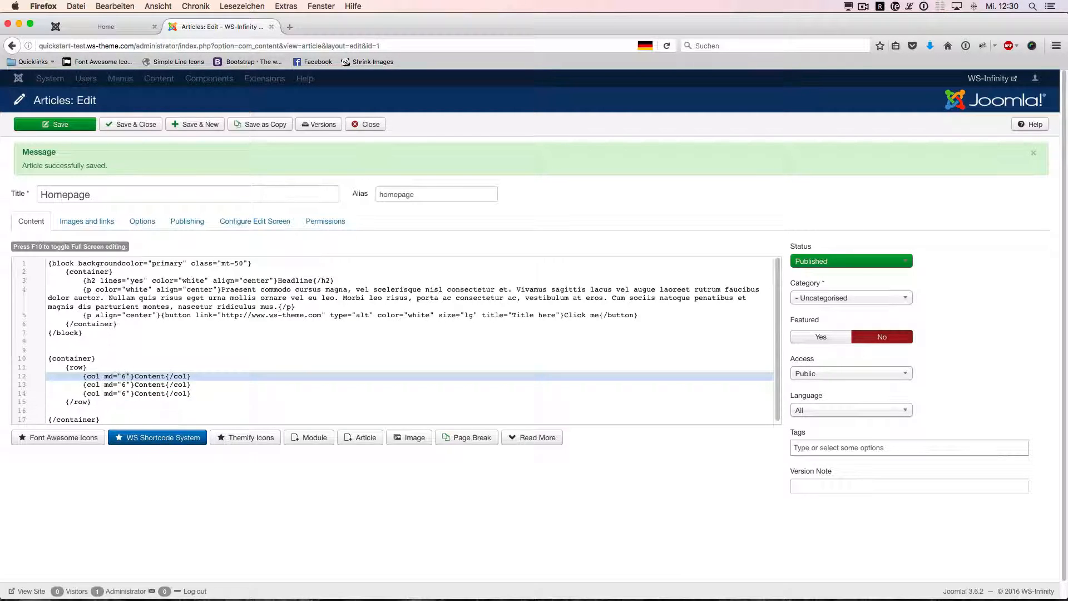
key("Down")
key("BackSpace")
type("4")
key("Down")
key("BackSpace")
type("4")
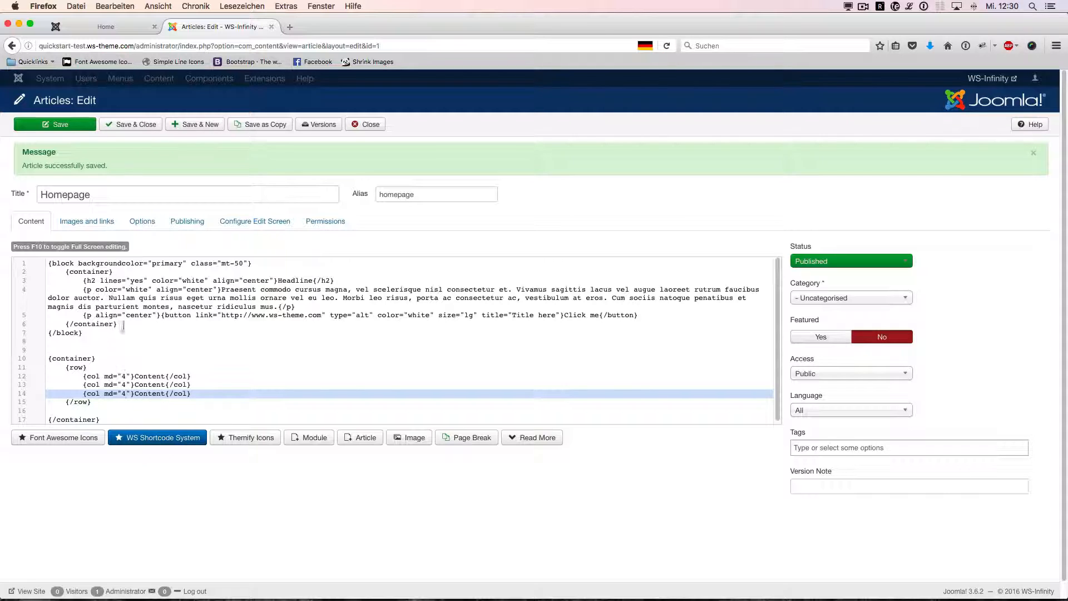
- Save the article with the three-column row and reload the live home page
left_click(75, 126)
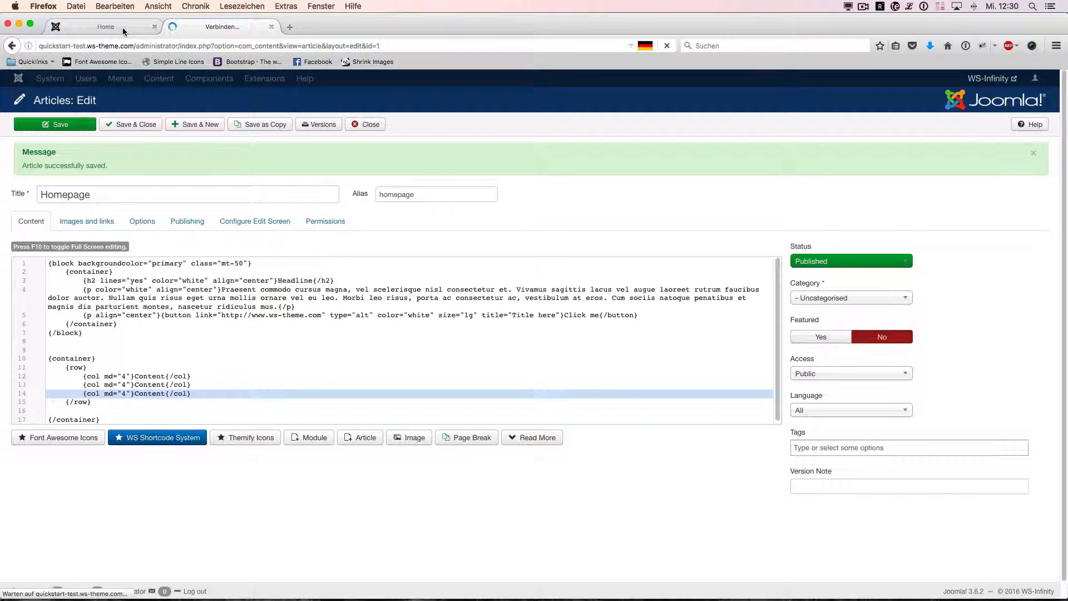
left_click(122, 28)
key("super+r")
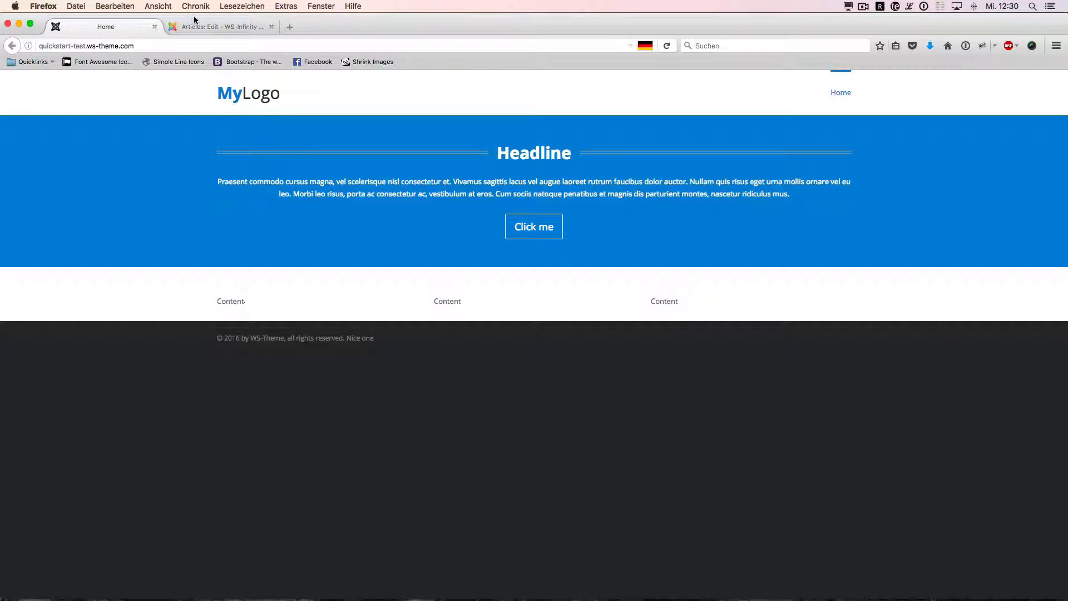
- Back in the article editor, remove the first column's Content placeholder and put its closing {/col} on a separate line below an empty line
left_click(223, 27)
double_click(142, 376)
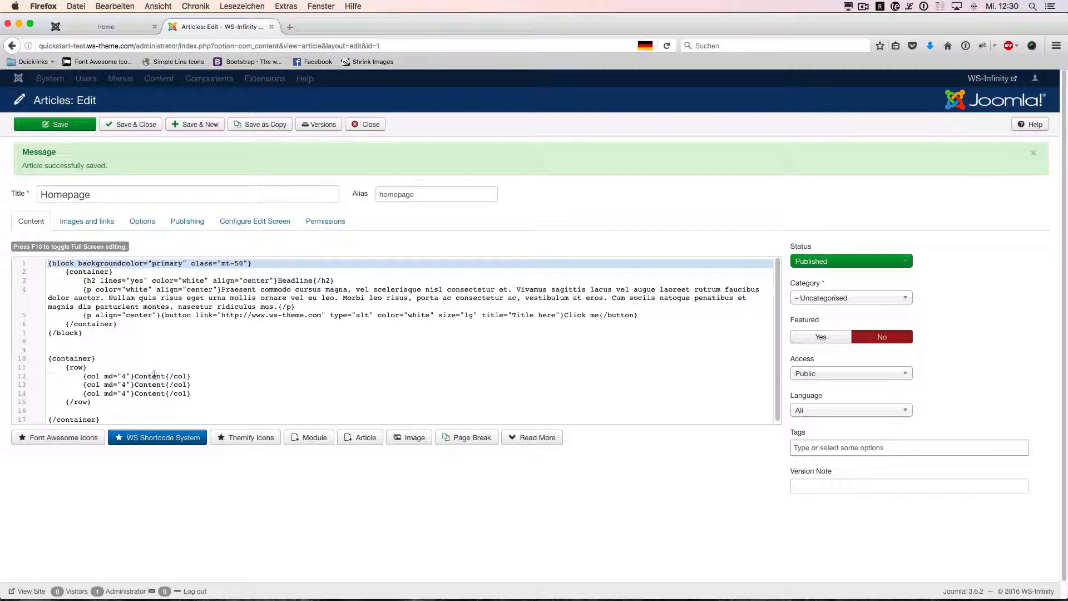
key("BackSpace")
key("Return")
key("Tab")
key("Tab")
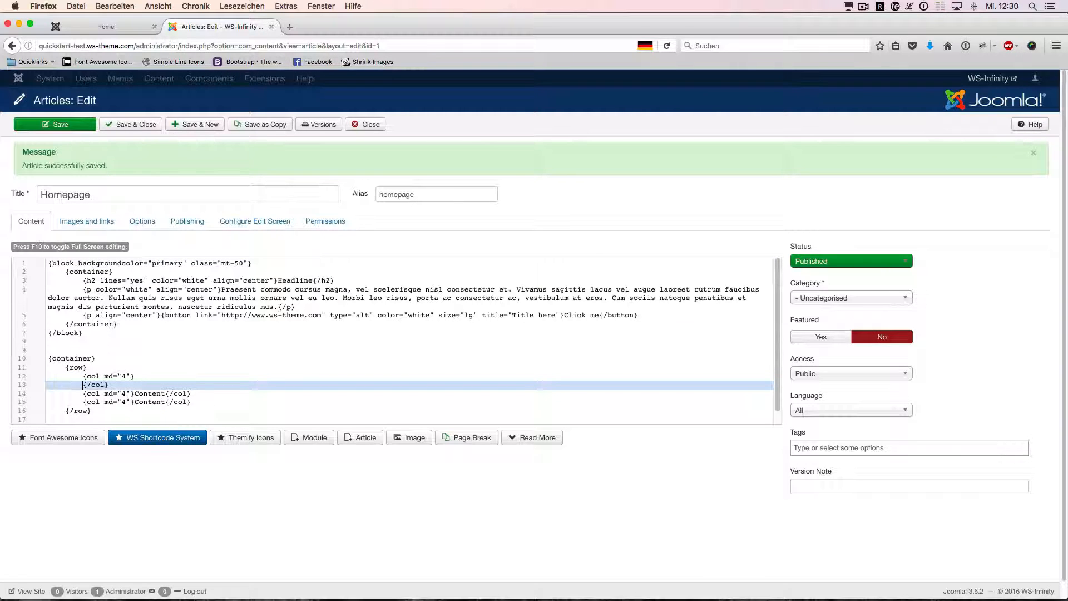
key("Return")
key("Tab")
key("Tab")
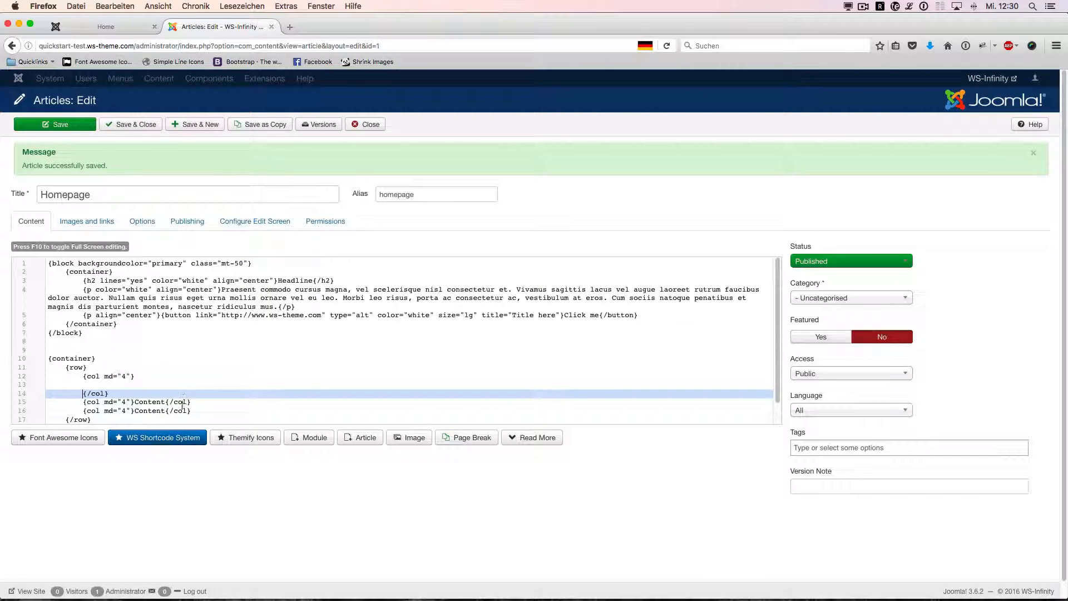
- Find Icon Boxes in the WS Shortcode System by searching for "icon", copy its shortcode with some options, and return to the article
left_click(158, 437)
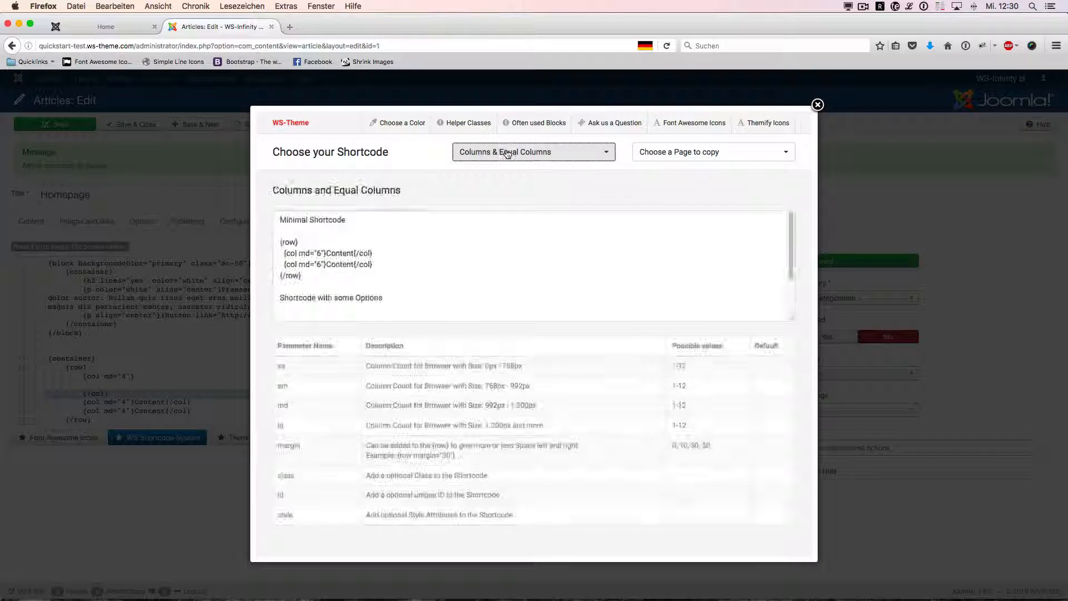
left_click(528, 152)
type("icon")
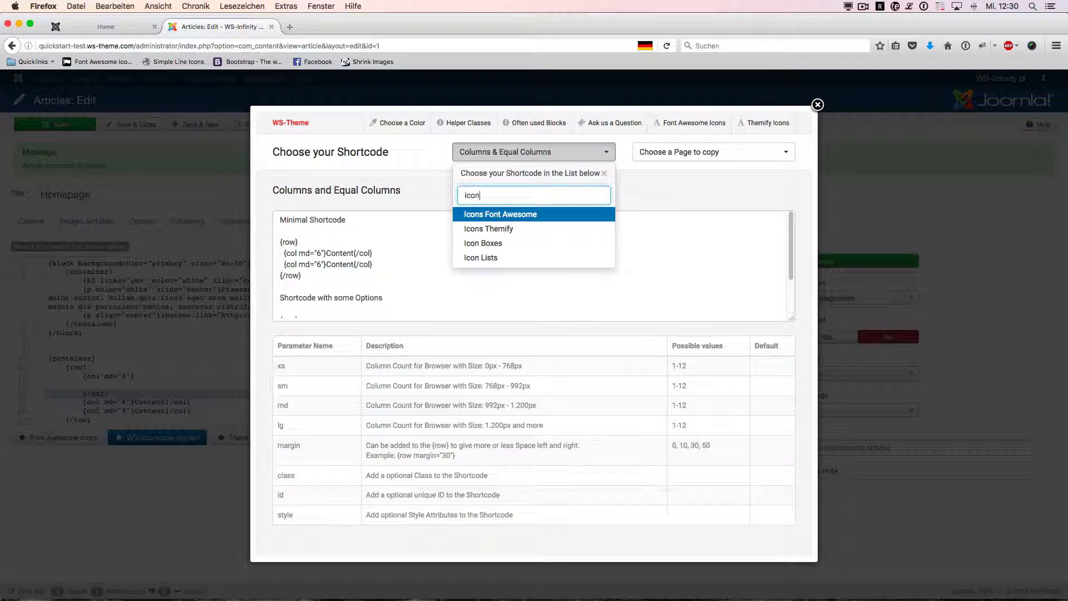
left_click(504, 243)
scroll(397, 294, "down", 2)
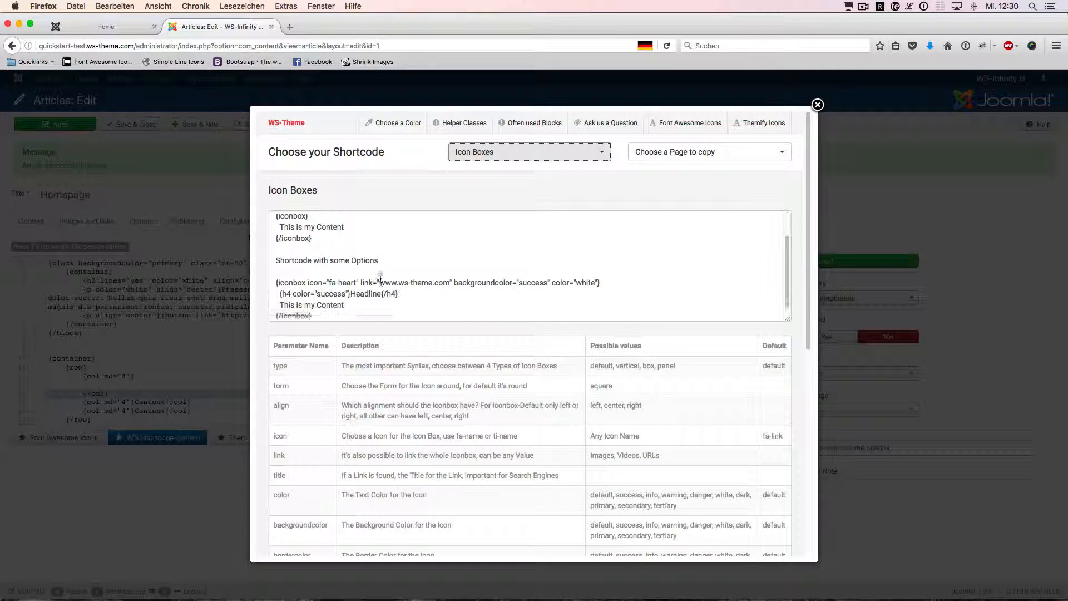
left_click_drag(321, 310, 275, 278)
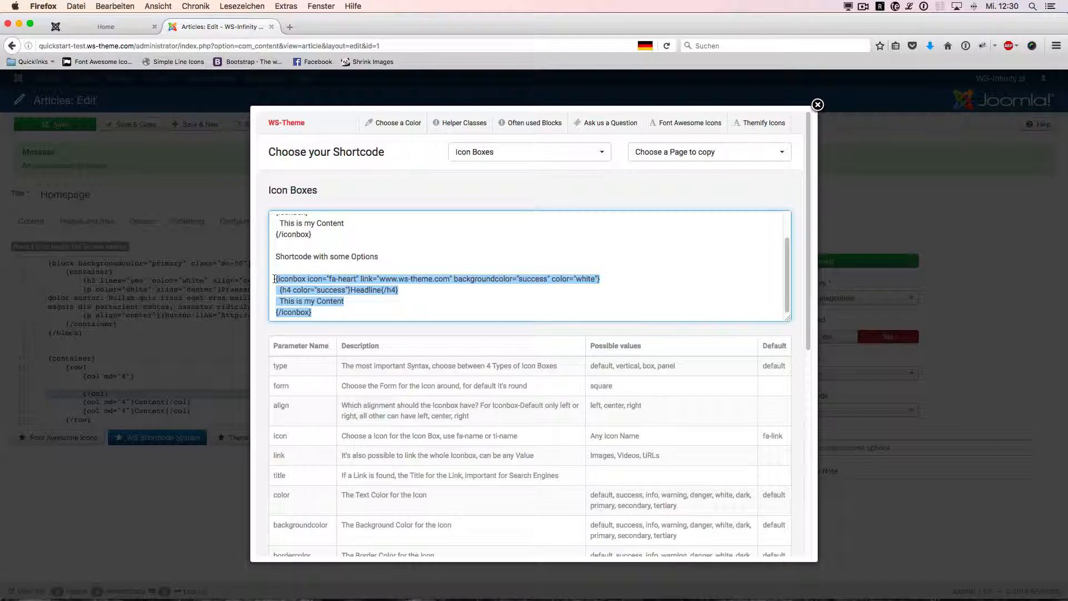
left_click(116, 405)
- Paste the copied icon box shortcode into the first column and indent its {h4} headline and content lines beneath the opening {iconbox} tag
left_click(139, 384)
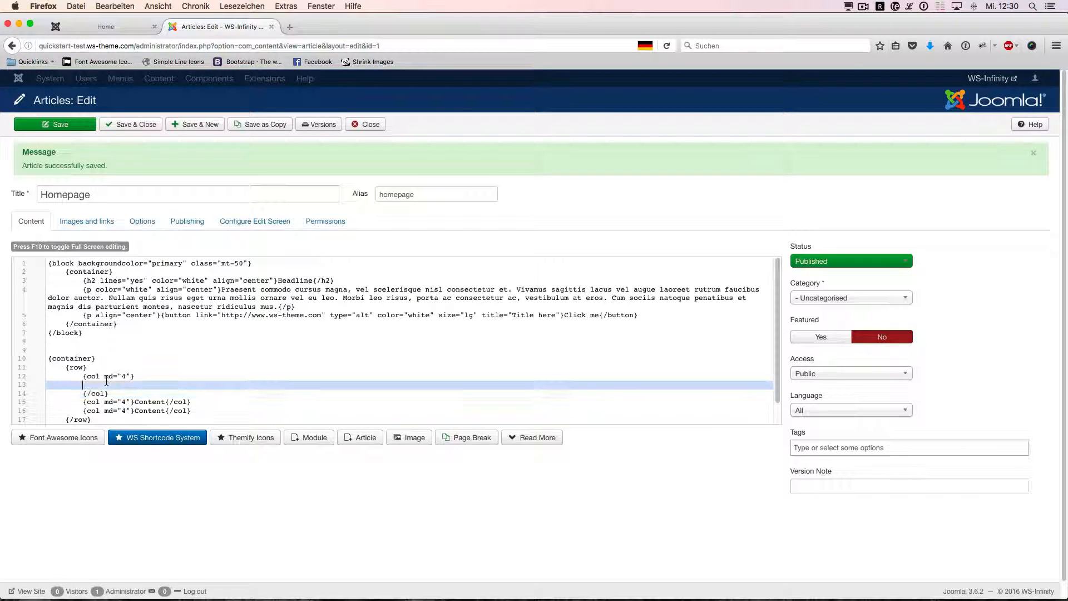
key("super+v")
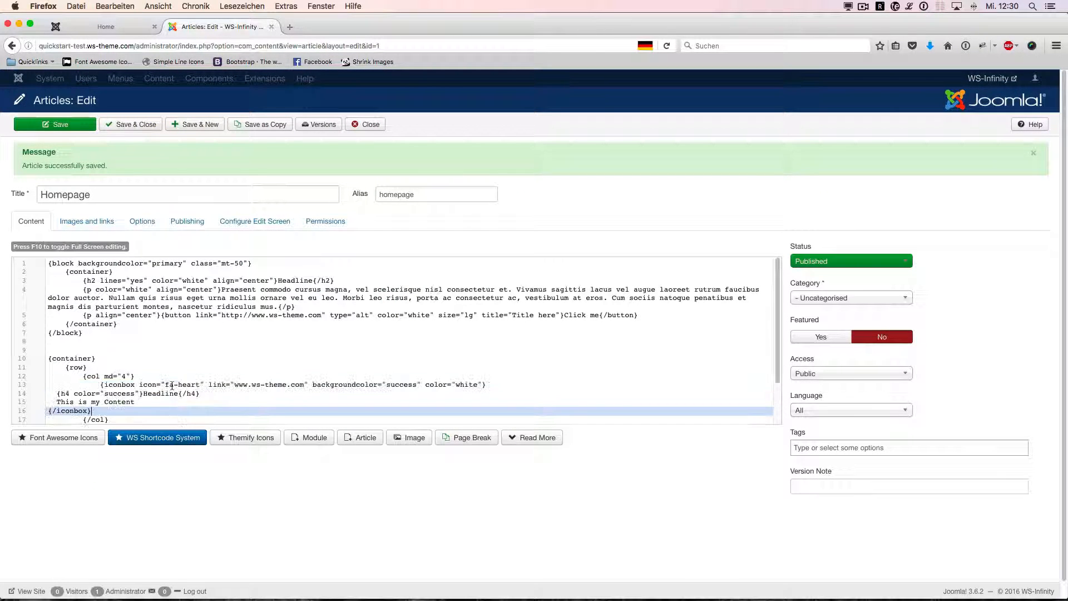
left_click(47, 394)
key("Tab")
key("Tab")
key("Tab")
key("Tab")
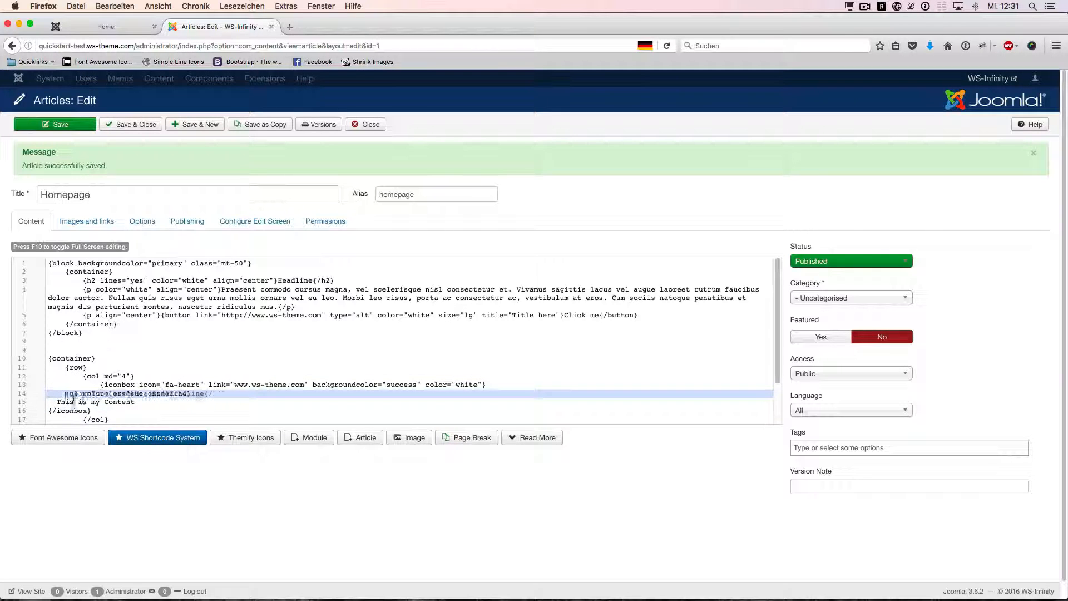
left_click_drag(56, 402, 46, 402)
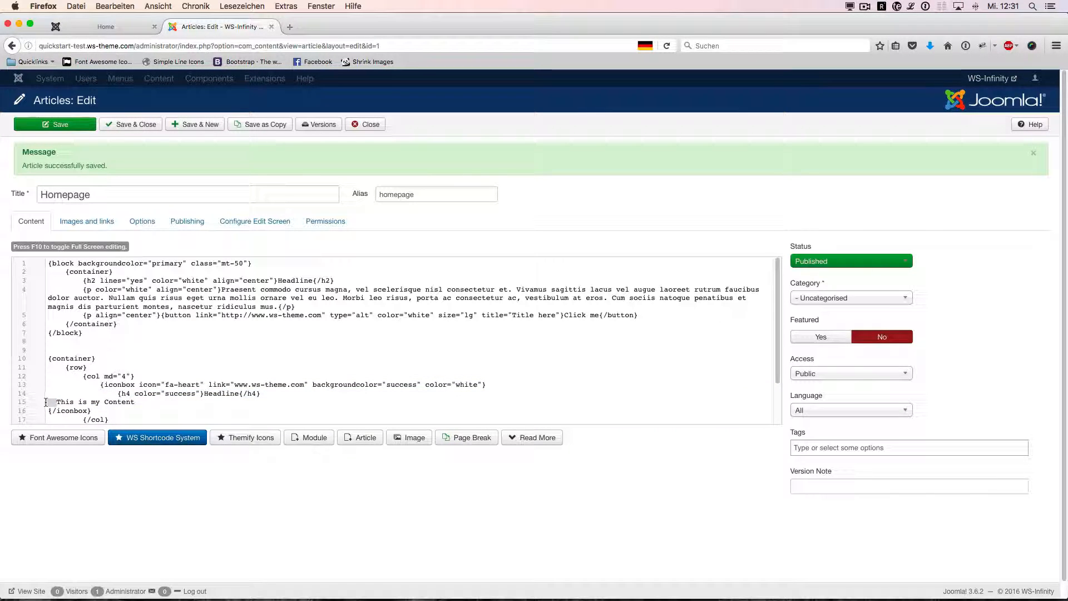
key("Tab")
key("Tab")
key("Tab")
key("Tab")
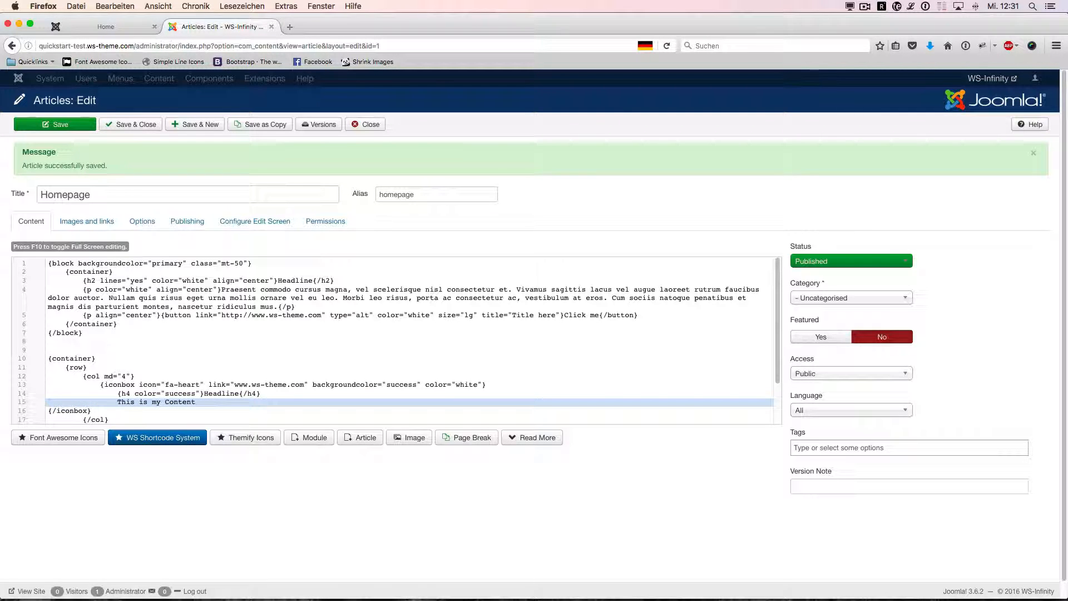
- Wrap the icon box text "This is my Content" in {p} and {/p} tags and indent the closing {/iconbox} tag
type("{}")
type("p")
left_click(176, 403)
key("Right")
type("{/p")
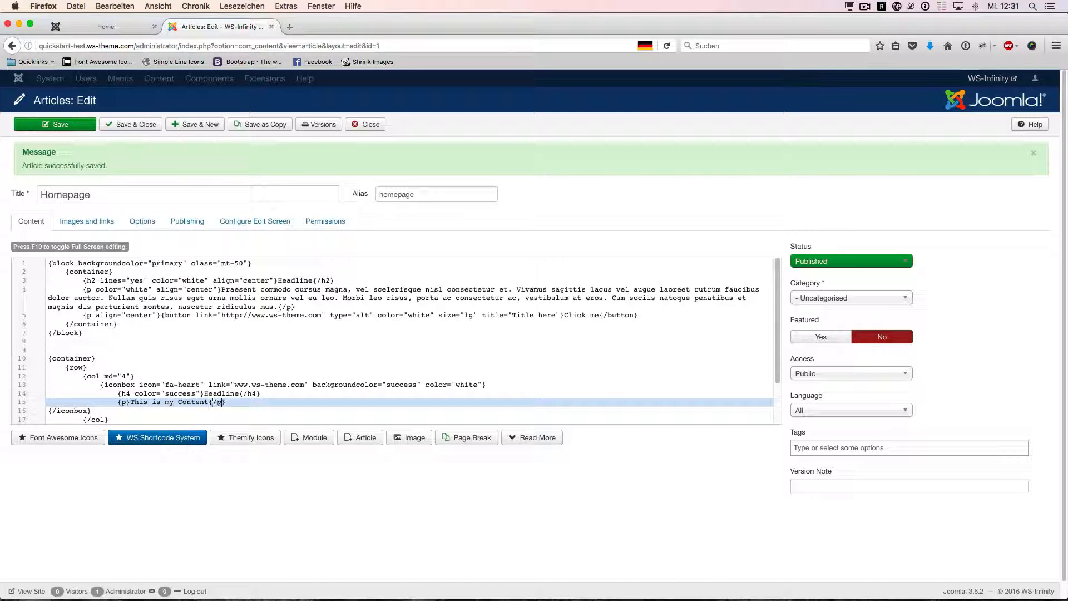
left_click(49, 410)
key("Tab")
key("Tab")
key("Tab")
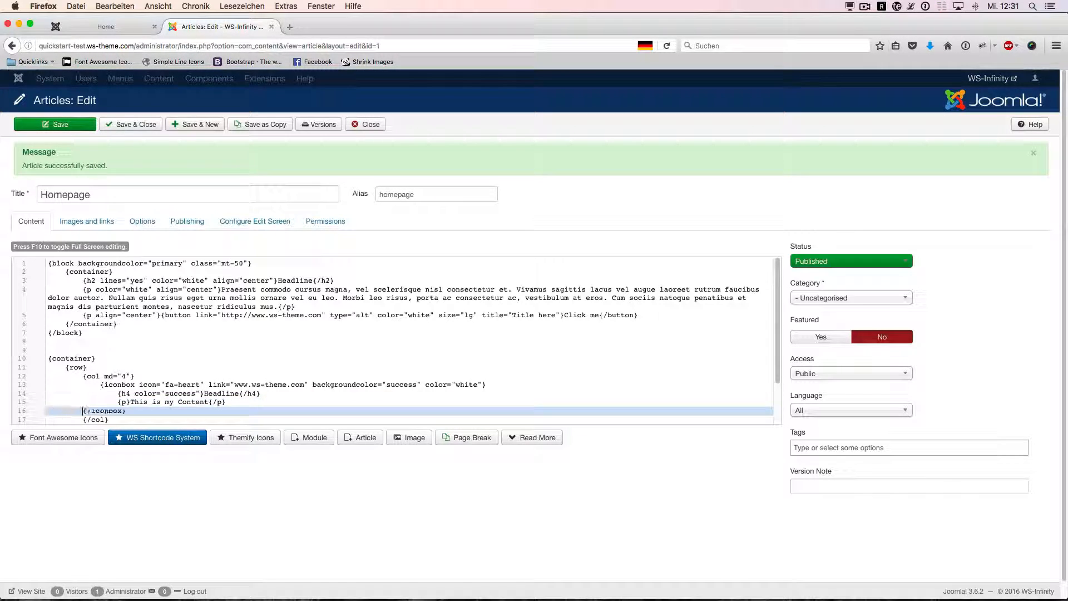
- Save the article with the new icon box and reload the live home page
left_click(89, 126)
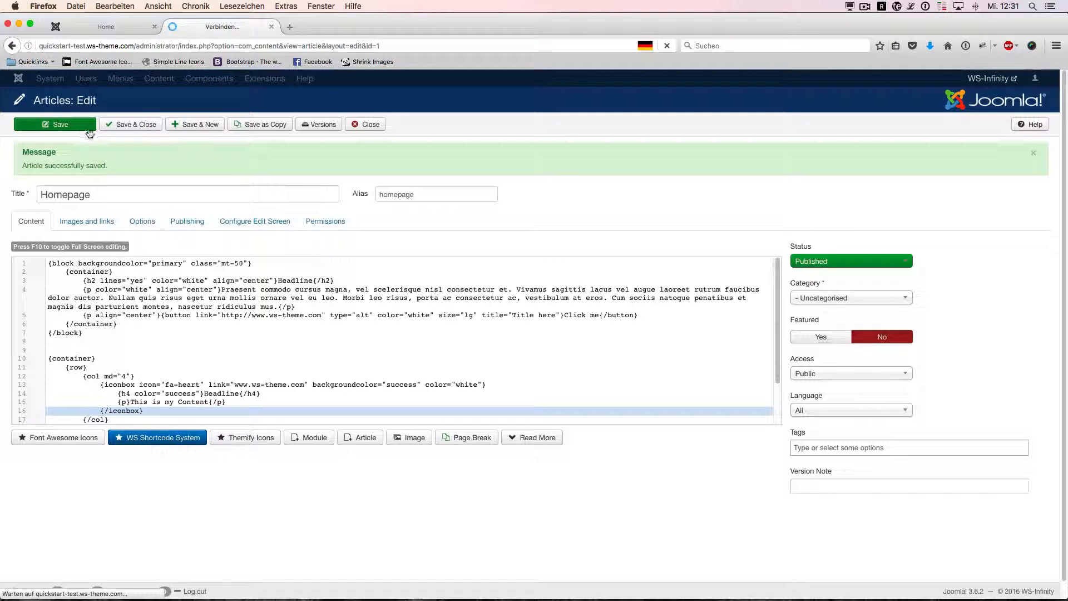
left_click(120, 25)
key("super+r")
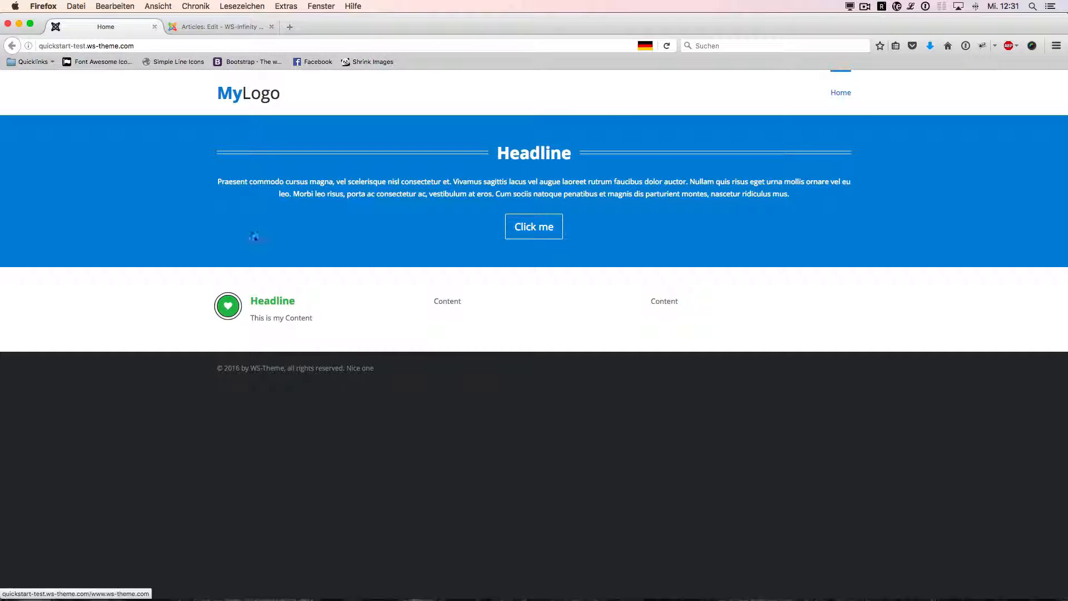
- Return to the article editor and delete the backgroundcolor="success" and color="white" attributes from the {iconbox} tag
left_click(245, 27)
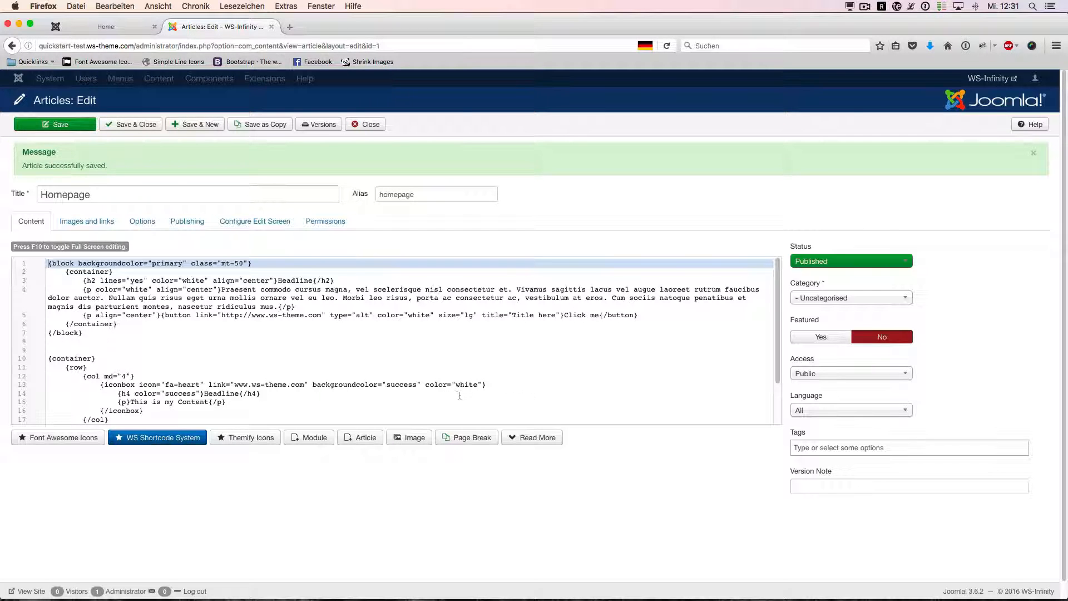
left_click_drag(478, 384, 312, 386)
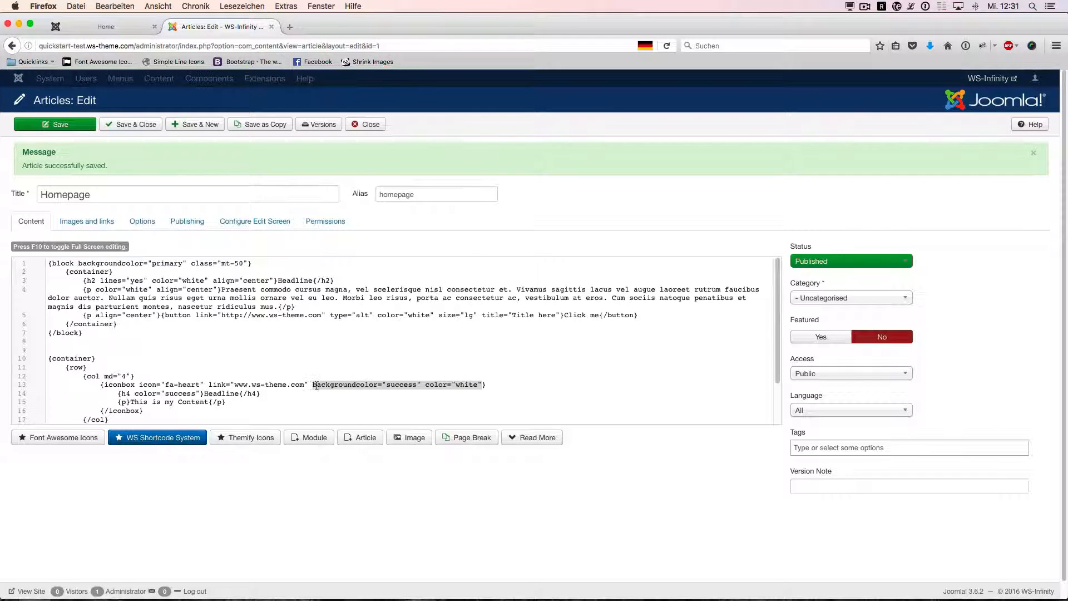
key("BackSpace")
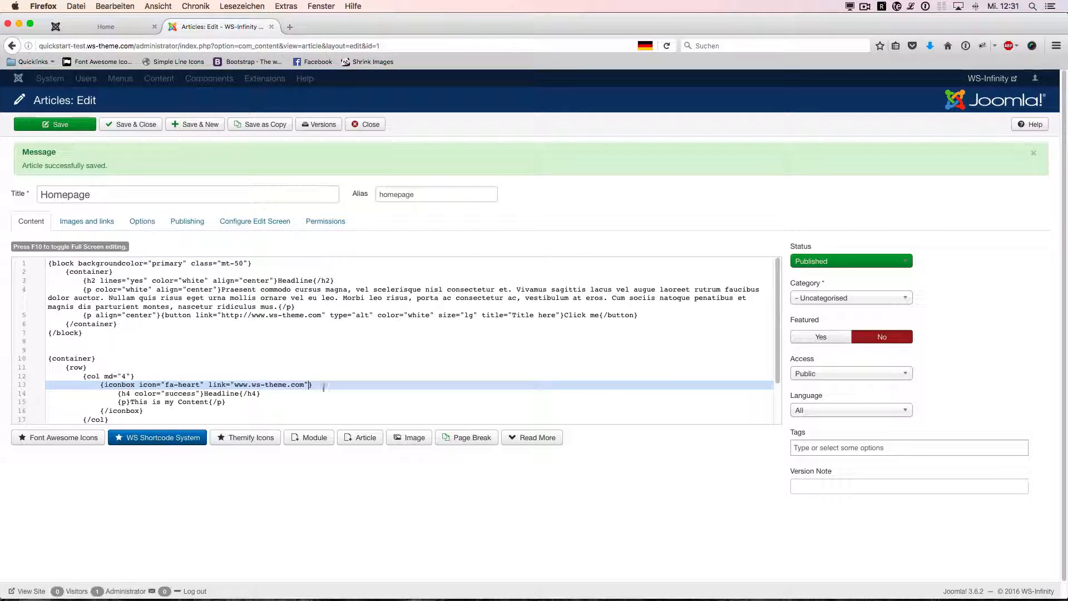
- Copy two placeholder sentences from LittleIpsum and replace the icon box's paragraph text with them
left_click(911, 8)
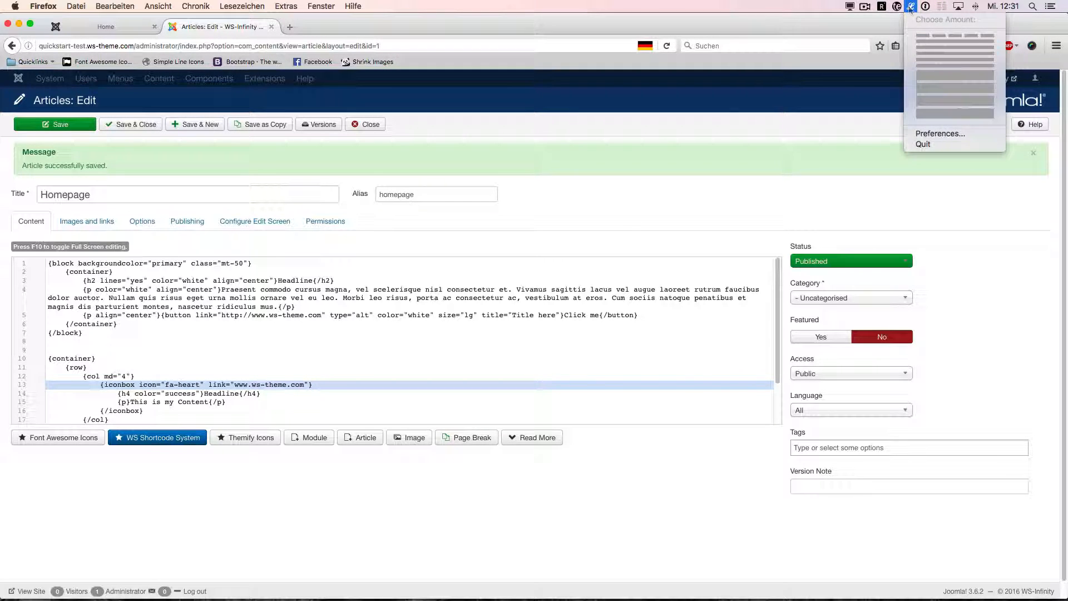
left_click(933, 48)
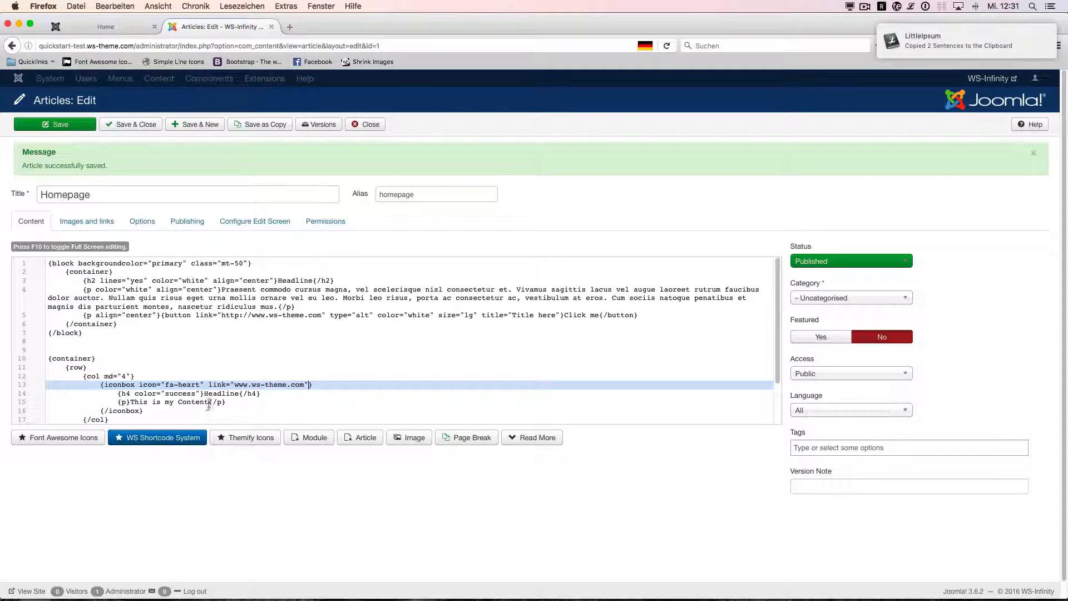
left_click_drag(209, 401, 130, 402)
type("Vivamus sagittis lacus vel augue laoreet rutrum faucibus dolor auctor. Vestibulum id ligula porta felis euismod semper.")
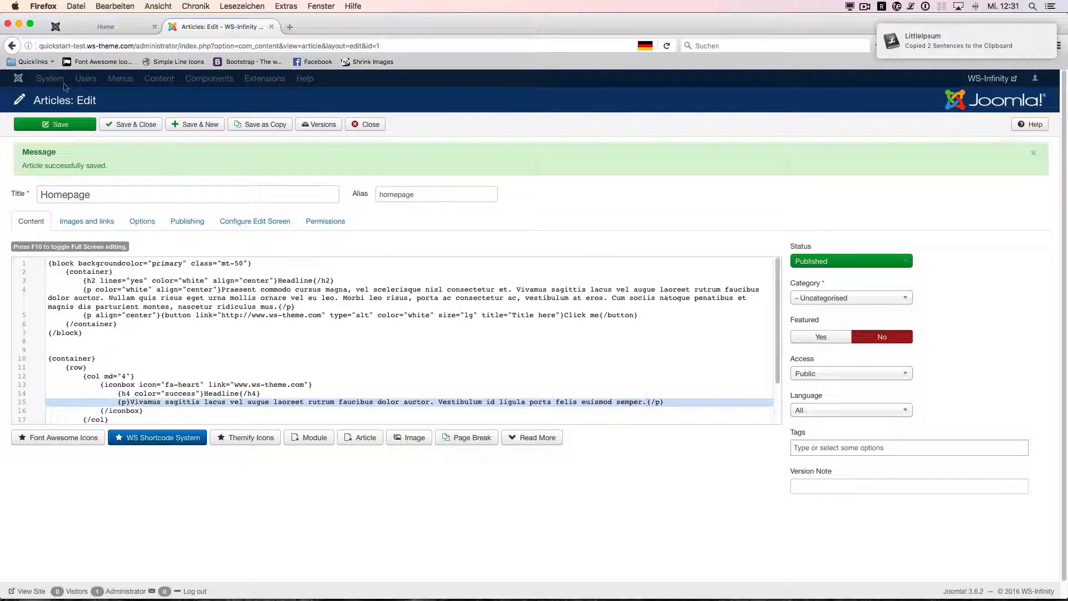
- Save the article with the revised icon box and reload the live home page
left_click(83, 125)
left_click(116, 26)
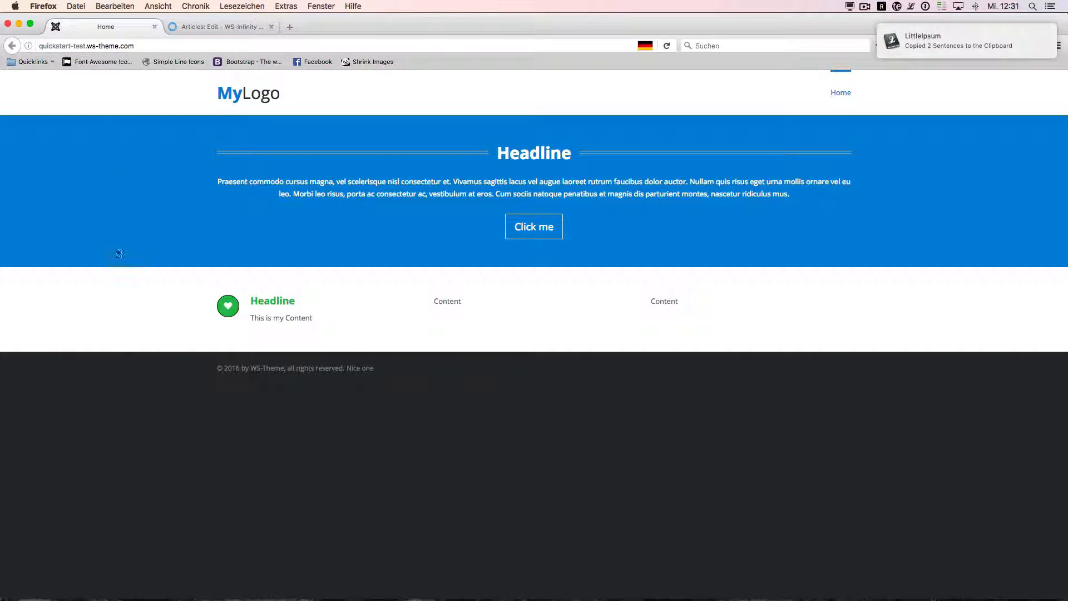
key("super+r")
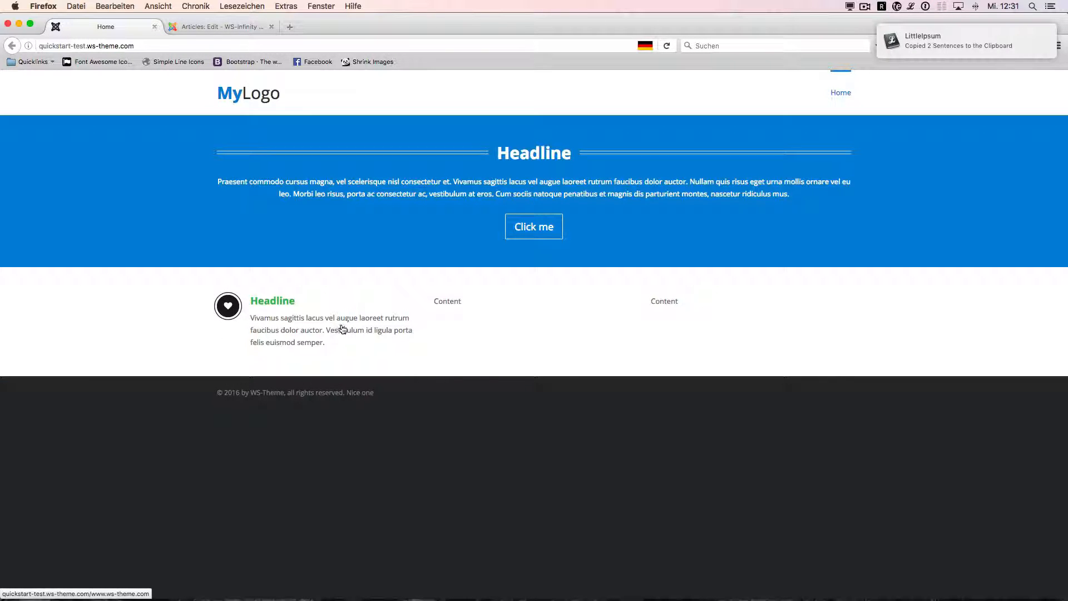
- Return to the article editor, check the Icon Boxes shortcode reference for type values, and add type="vertical" to the {iconbox} tag
left_click(237, 27)
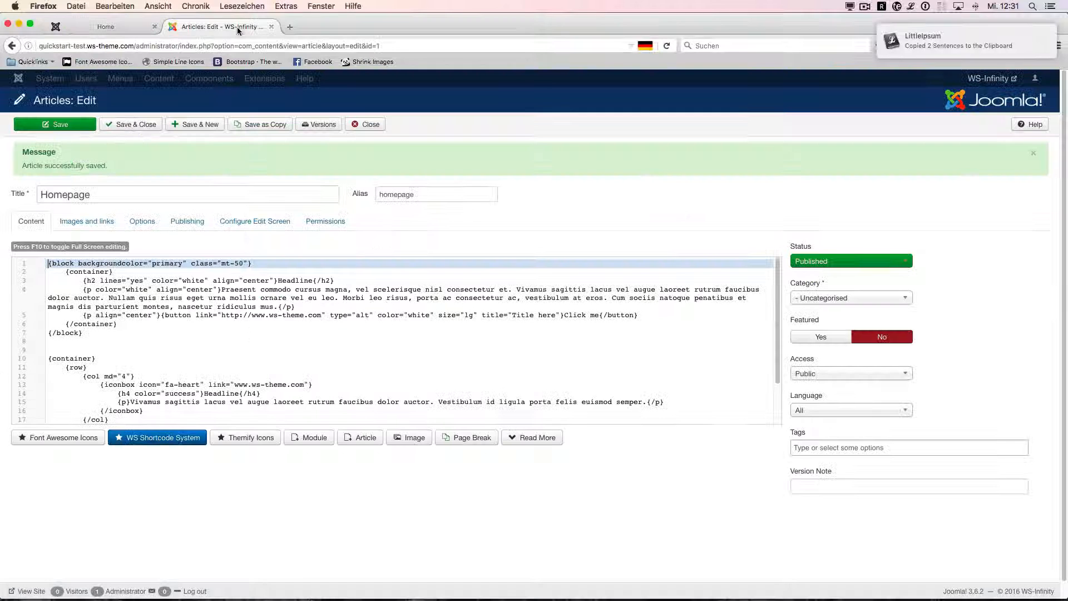
left_click(156, 439)
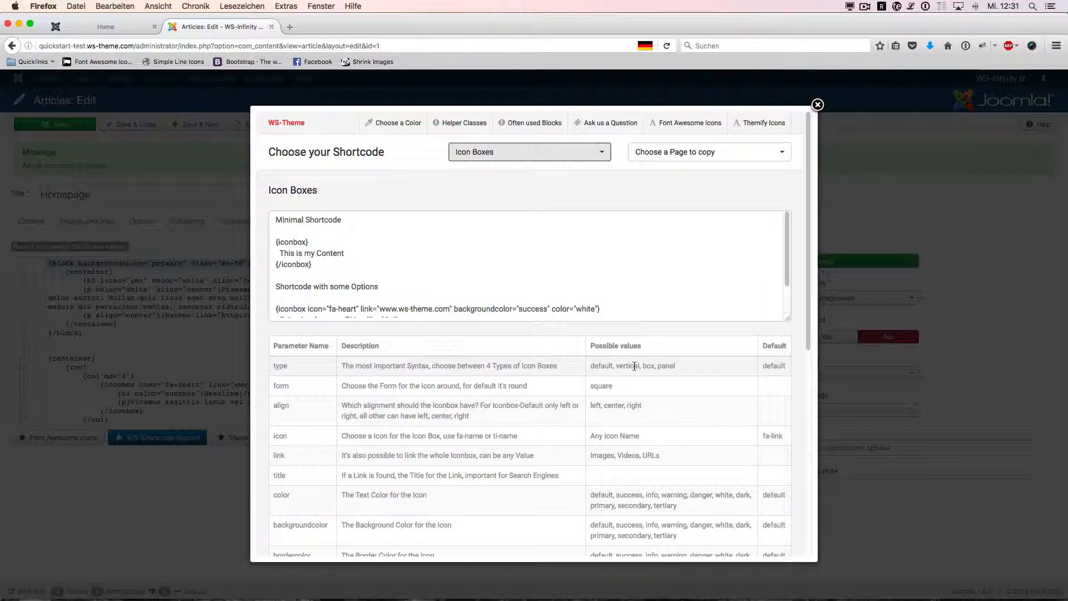
left_click(165, 377)
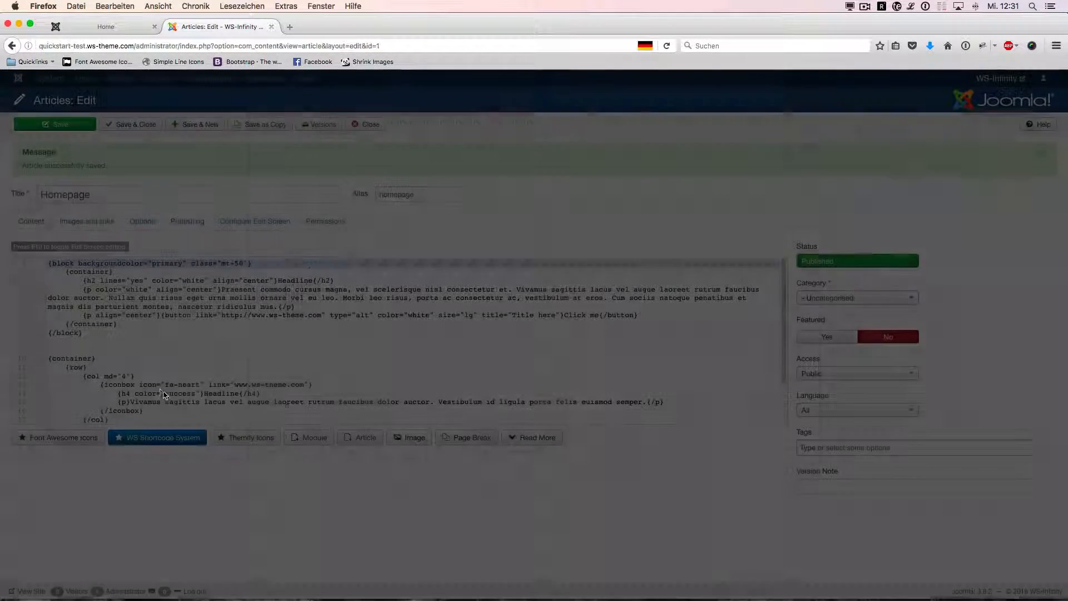
left_click(308, 385)
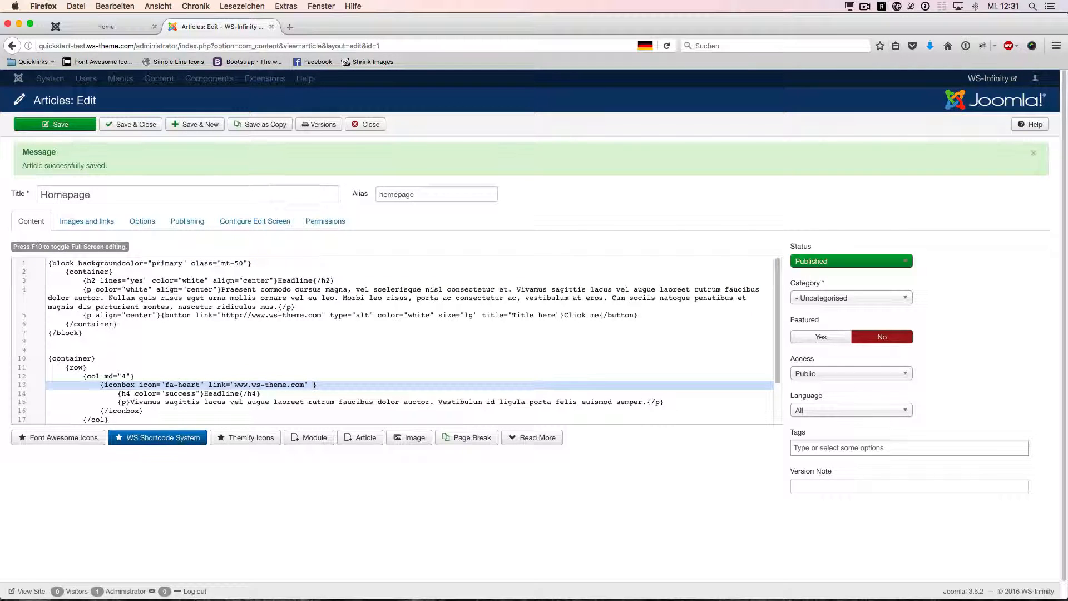
type("type=\"vertical")
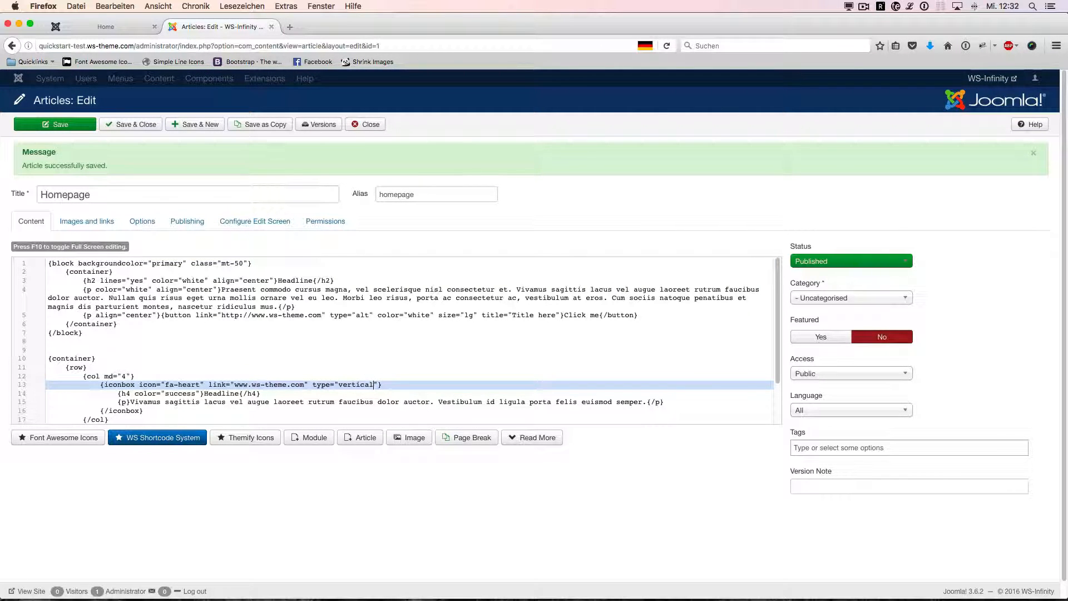
left_click_drag(308, 385, 209, 384)
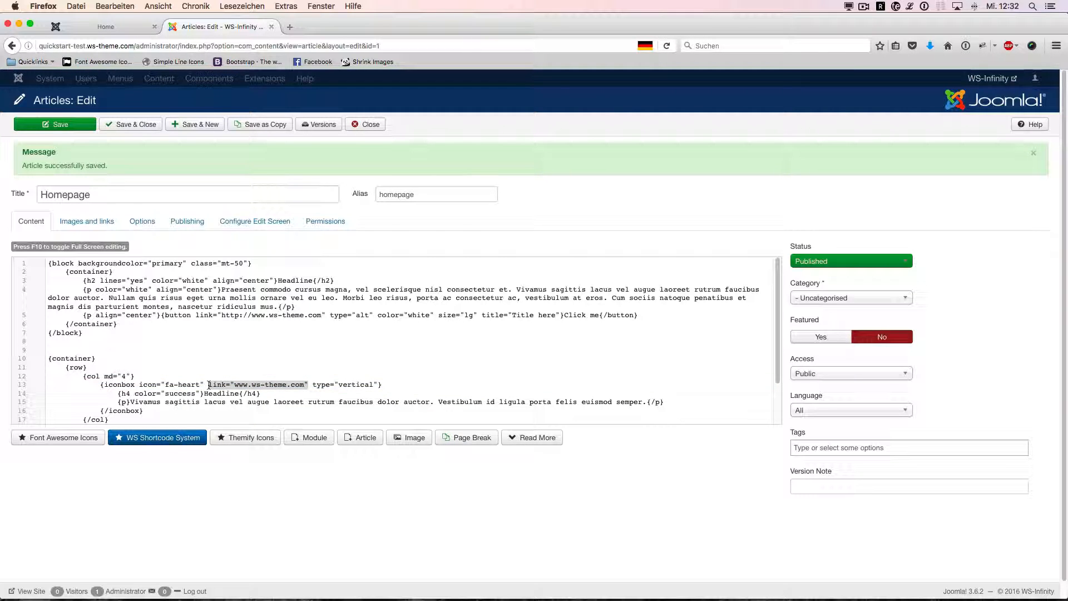
key("BackSpace")
key("BackSpace")
- Save the article with the vertical icon box and reload the live home page
left_click(58, 124)
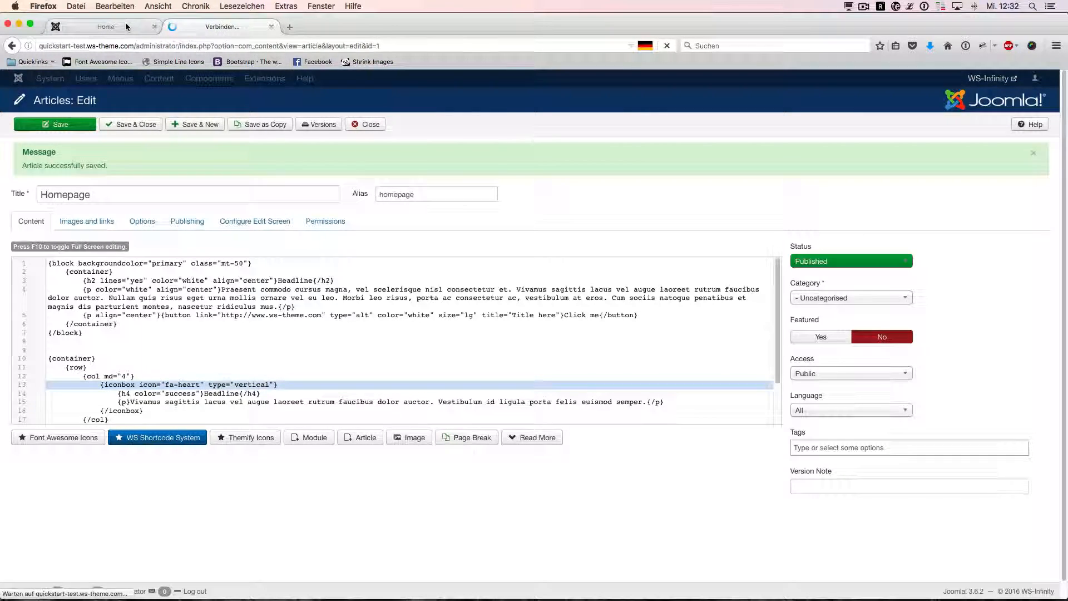
left_click(126, 23)
key("super+r")
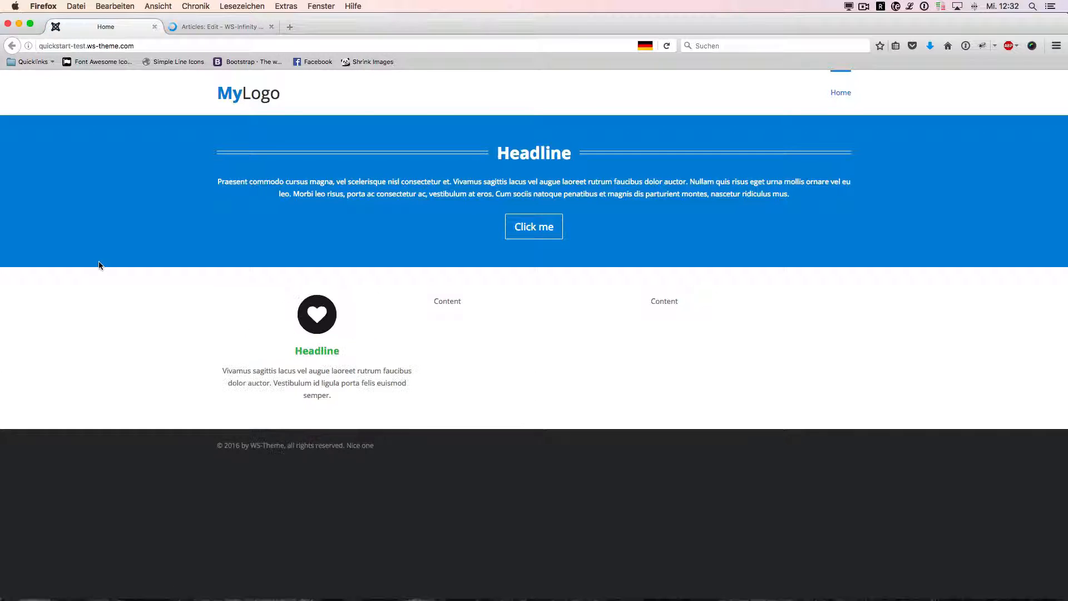
- Return to the article editor and set the icon box's {h4} headline color to "primary"
left_click(206, 32)
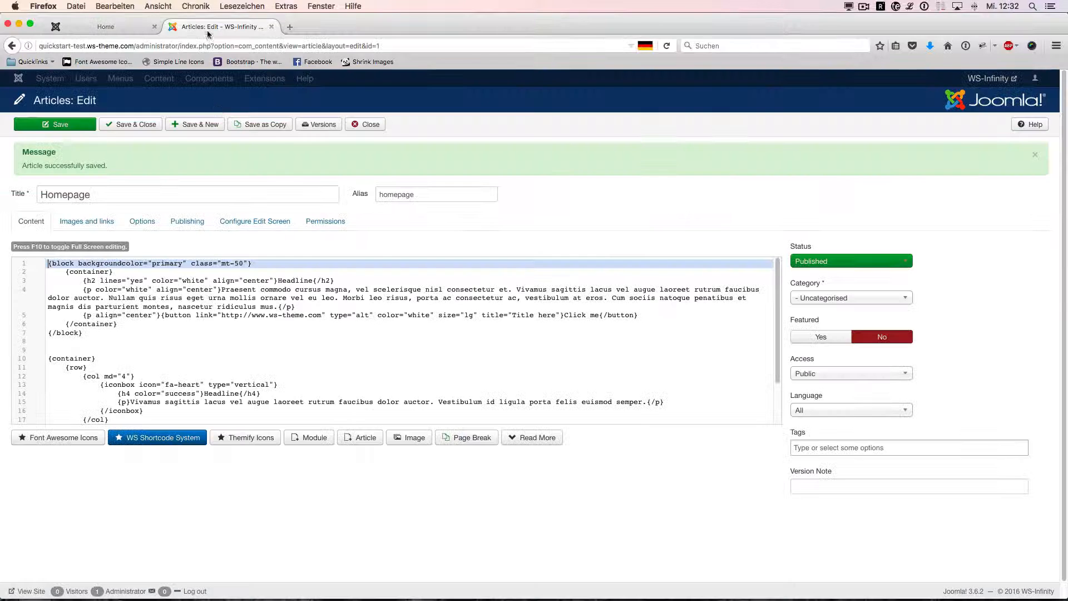
double_click(181, 394)
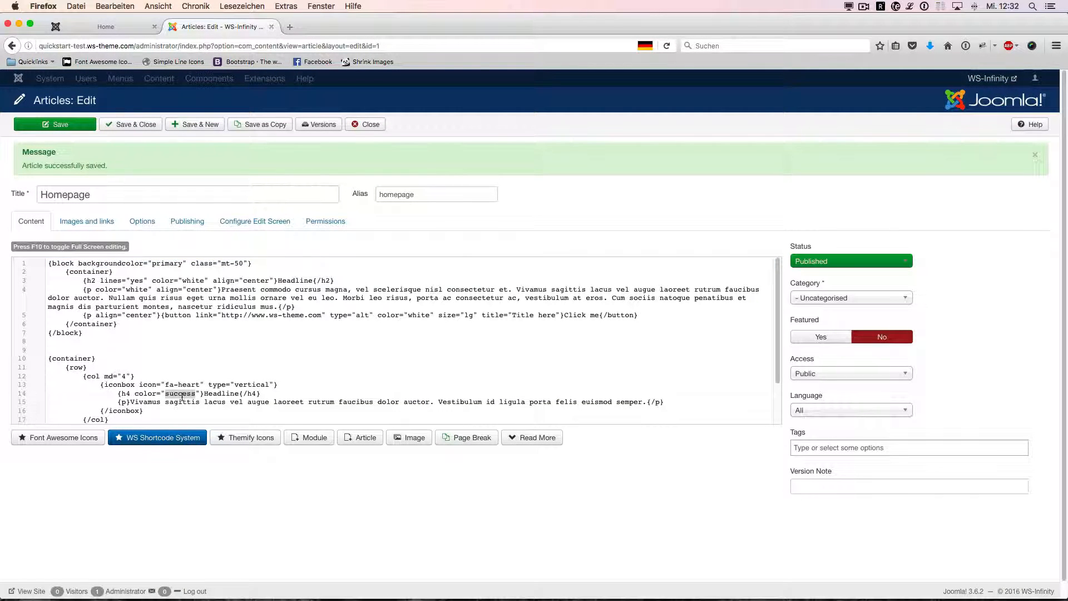
type("primary")
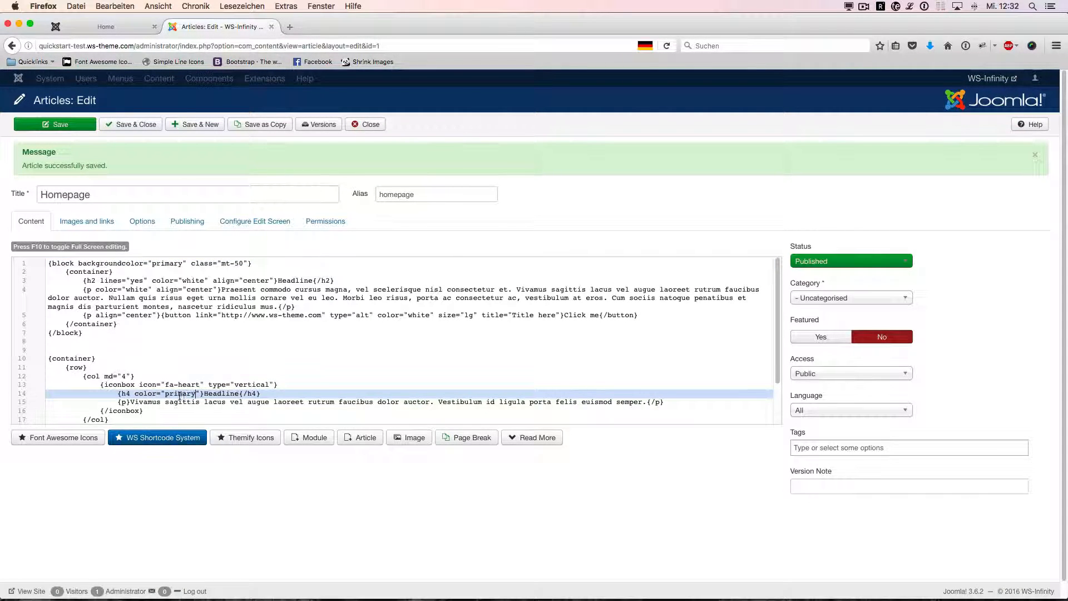
- Save the article with the primary-colored icon box headline and reload the live home page
left_click(81, 125)
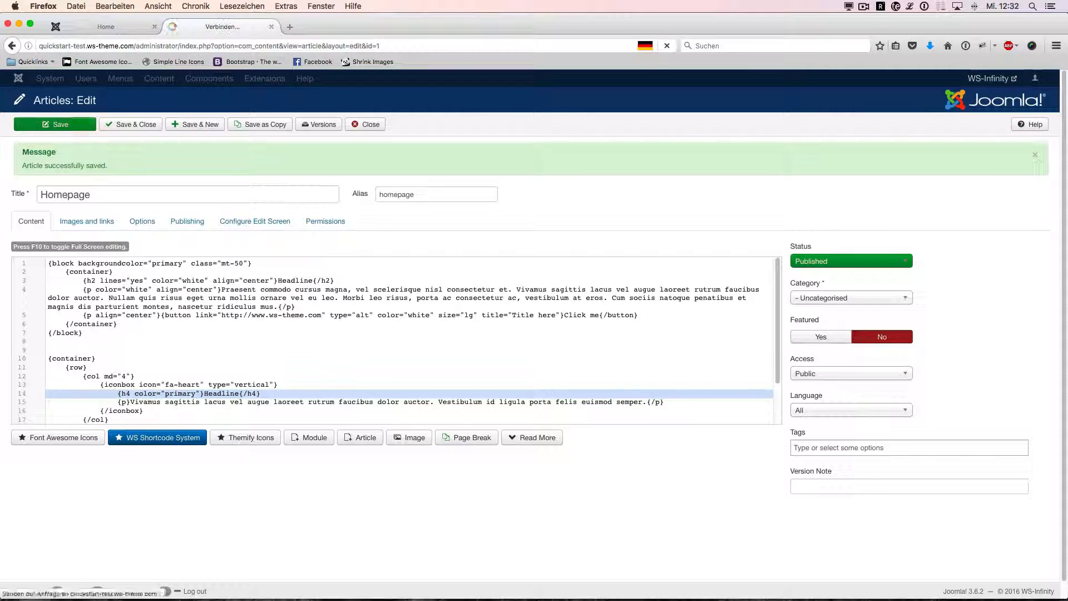
left_click(112, 30)
key("super+r")
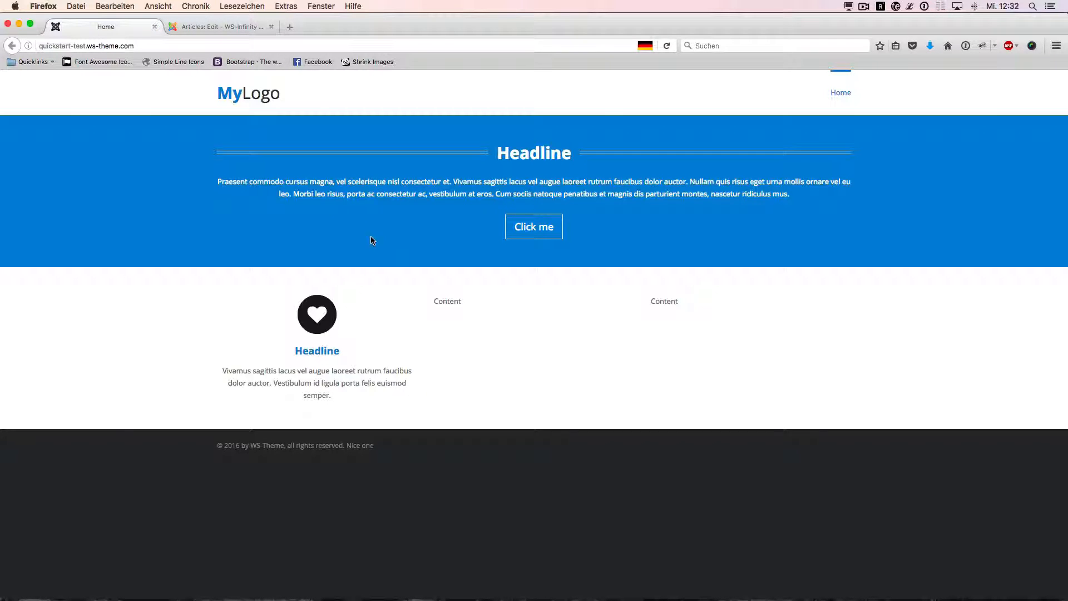
- Return to the article editor and examine the full list of Icon Boxes shortcode parameters, from type through matchheight
left_click(239, 29)
scroll(282, 366, "down", 2)
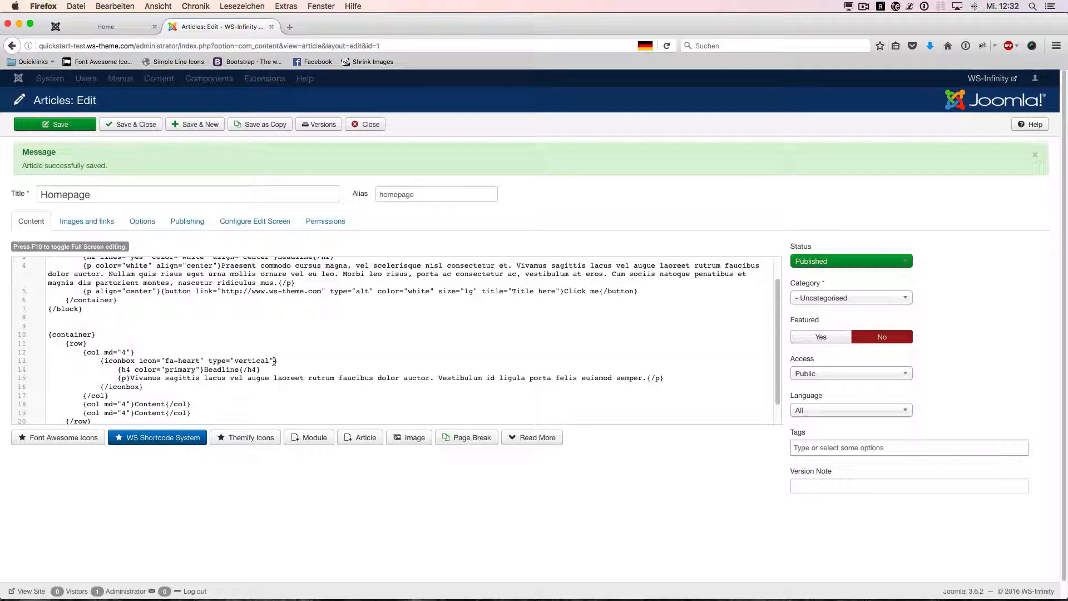
left_click(274, 360)
left_click(157, 437)
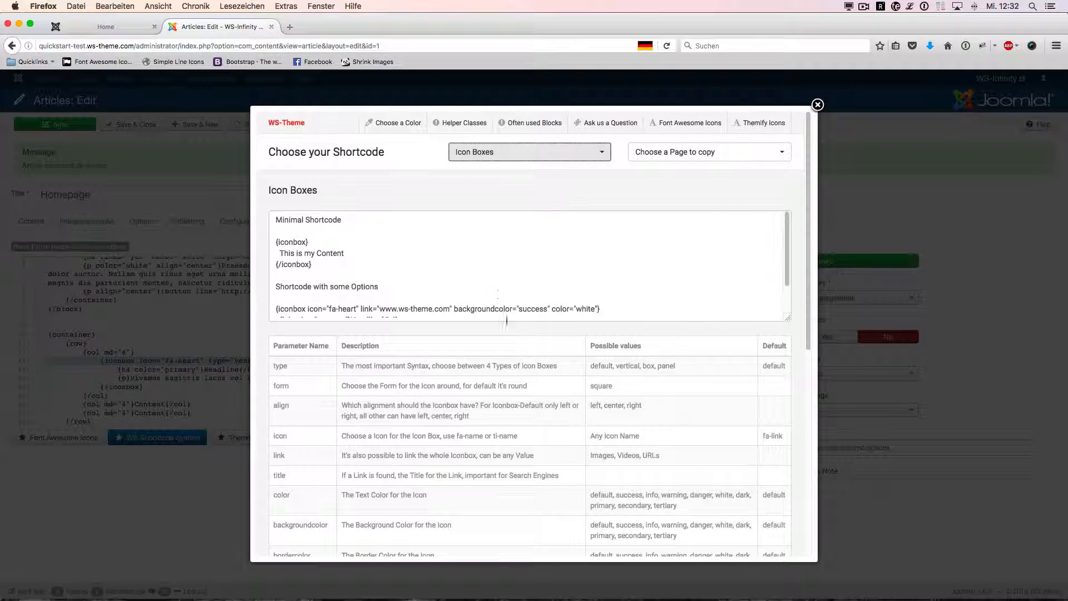
scroll(465, 420, "down", 1)
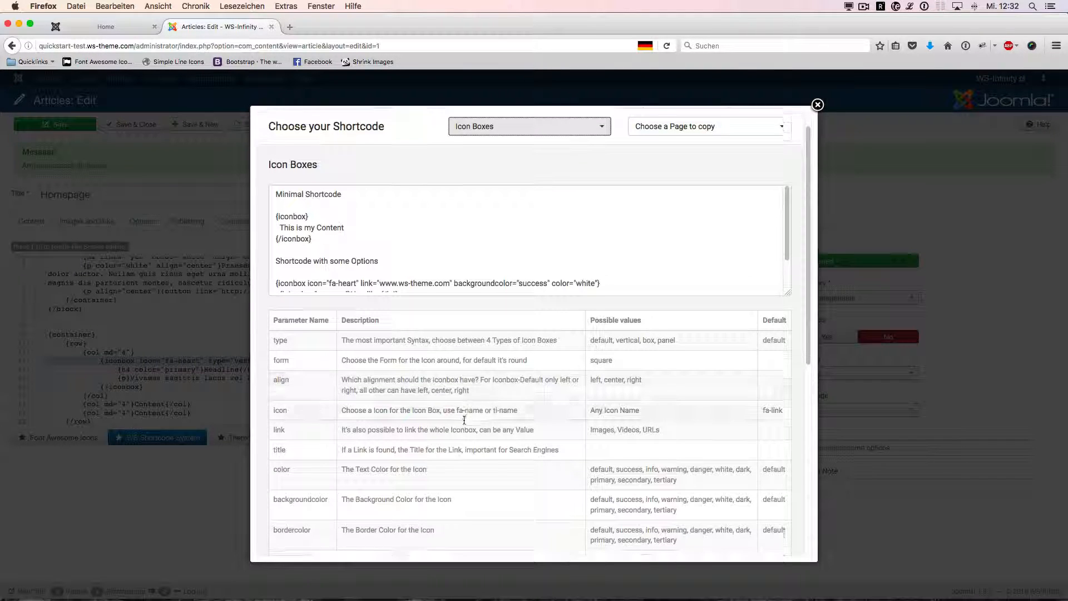
scroll(465, 420, "down", 1)
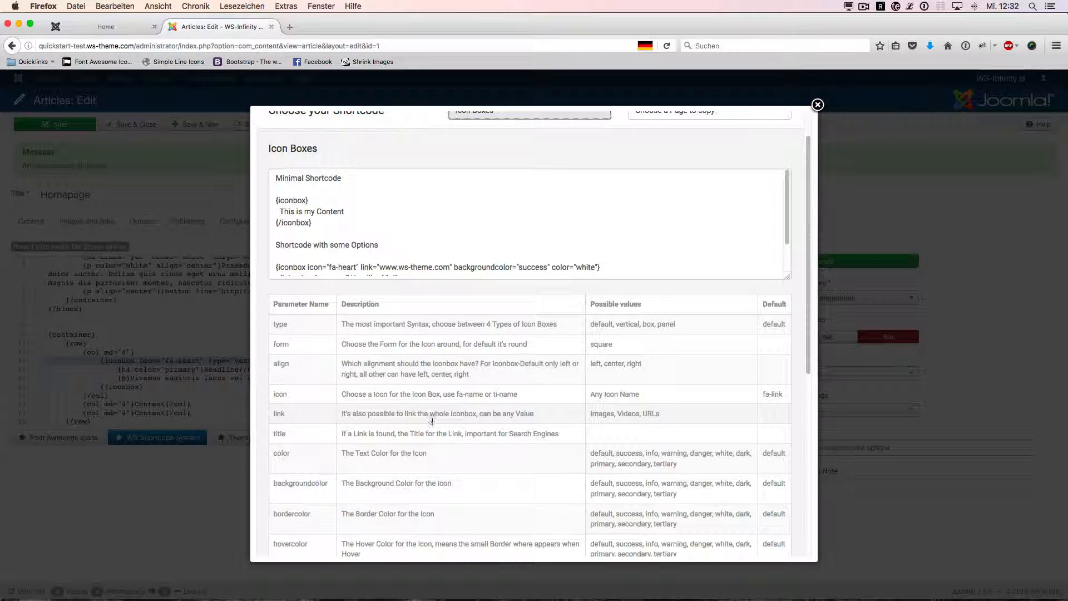
scroll(388, 471, "down", 1)
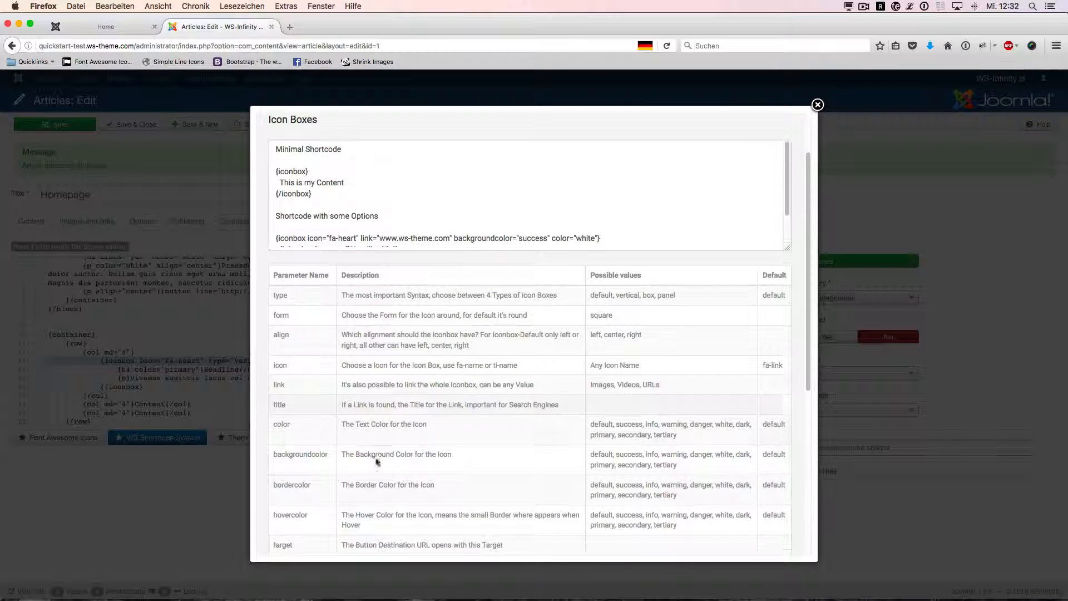
scroll(408, 482, "down", 2)
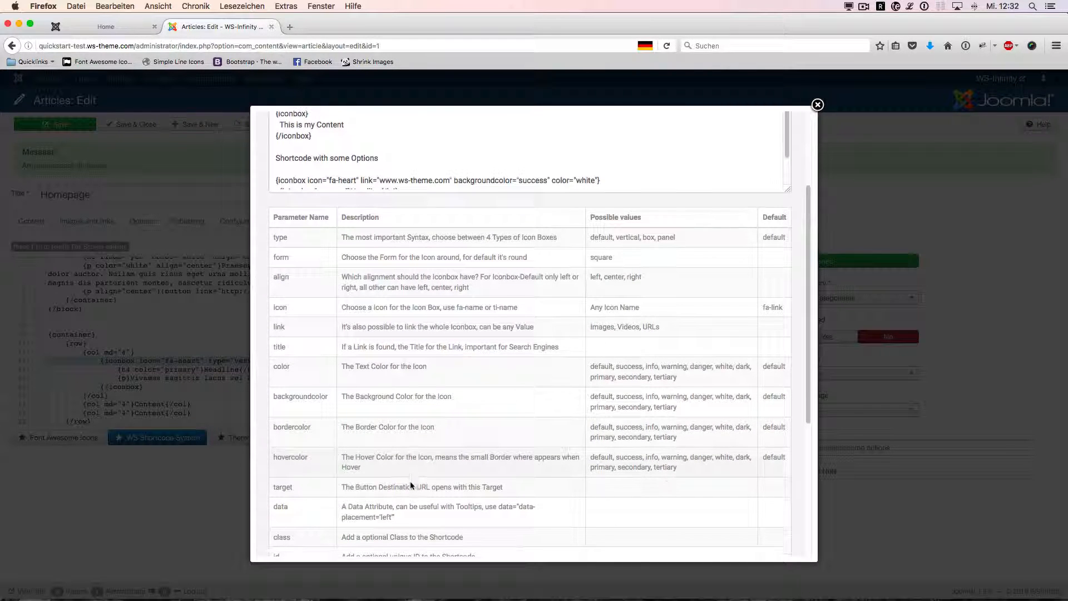
scroll(419, 498, "down", 3)
scroll(418, 501, "up", 4)
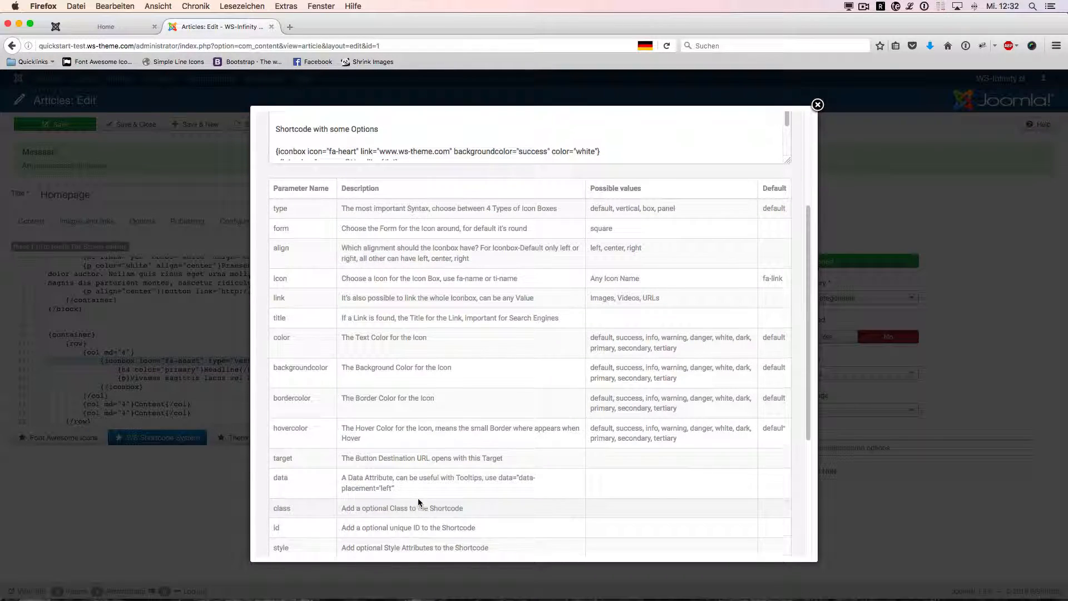
scroll(439, 455, "down", 7)
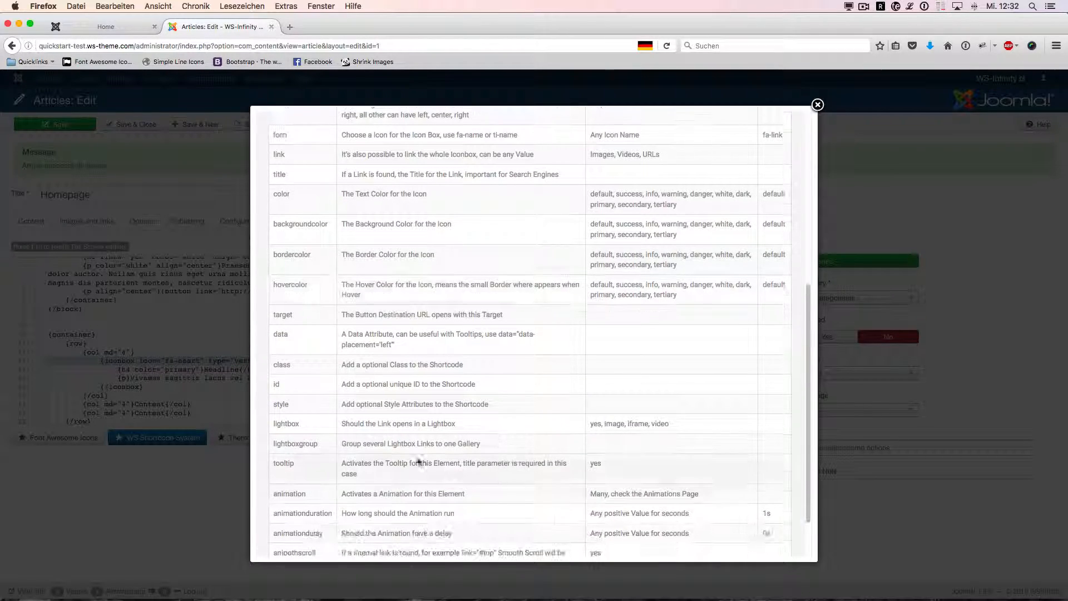
scroll(438, 451, "down", 2)
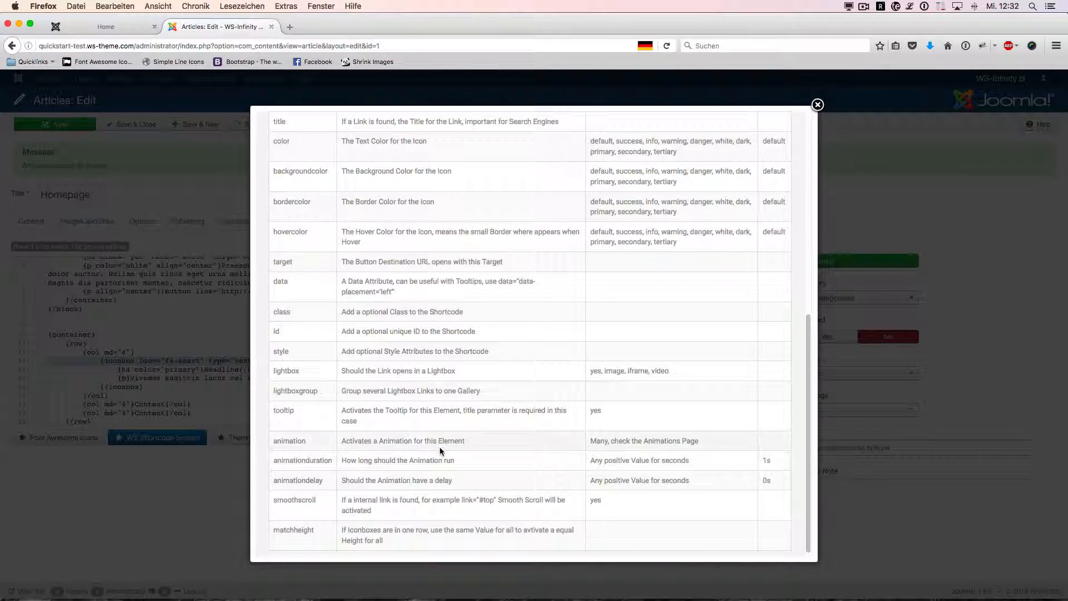
left_click(180, 379)
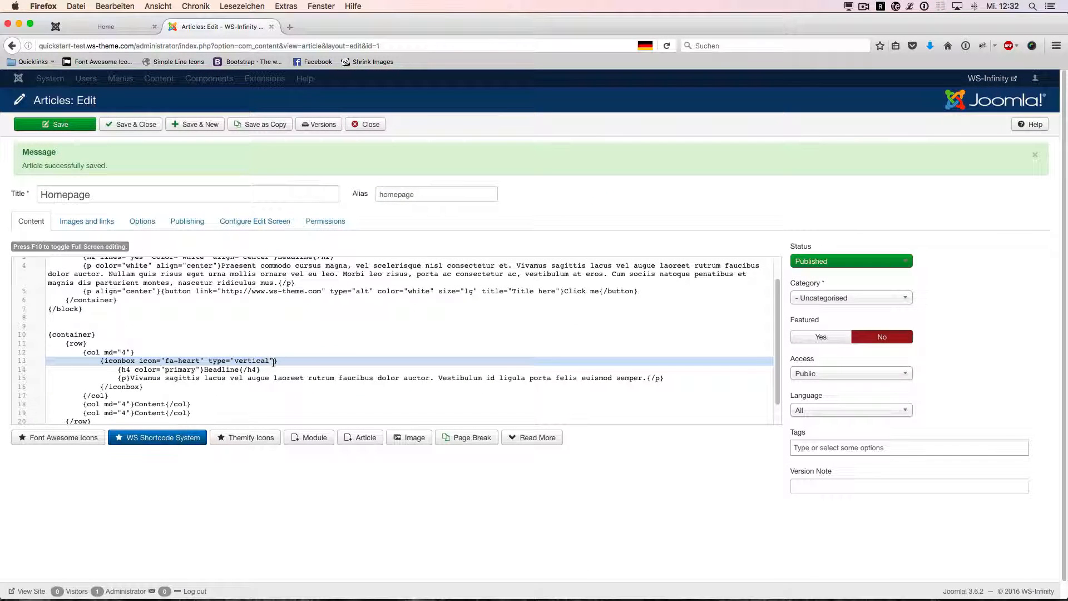
- Copy the name ti-tablet from the Themify icon list and replace fa-heart with it in the {iconbox} tag
left_click(256, 438)
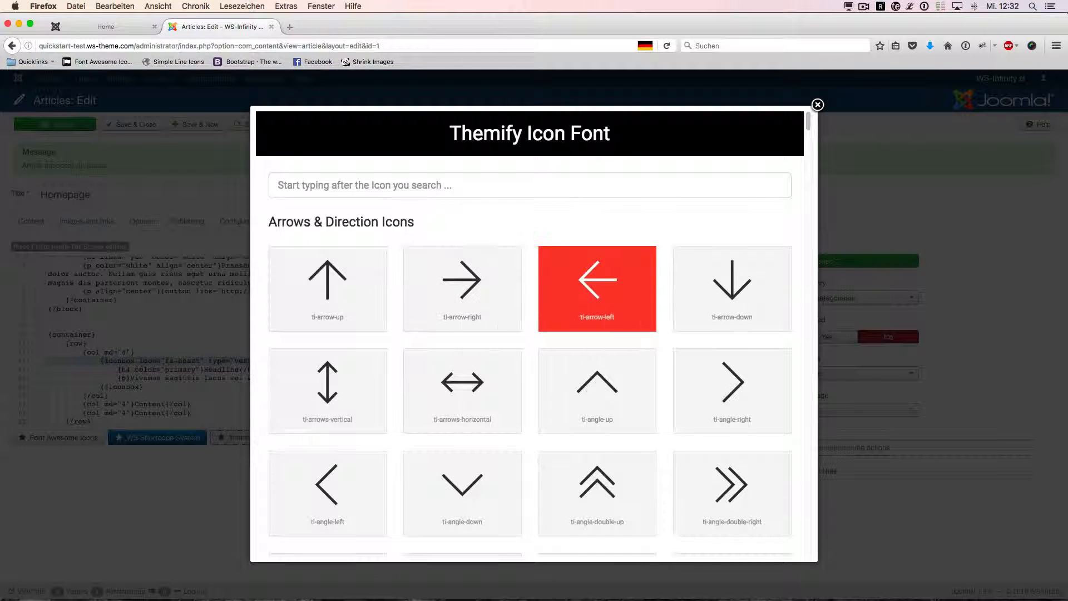
scroll(655, 358, "down", 15)
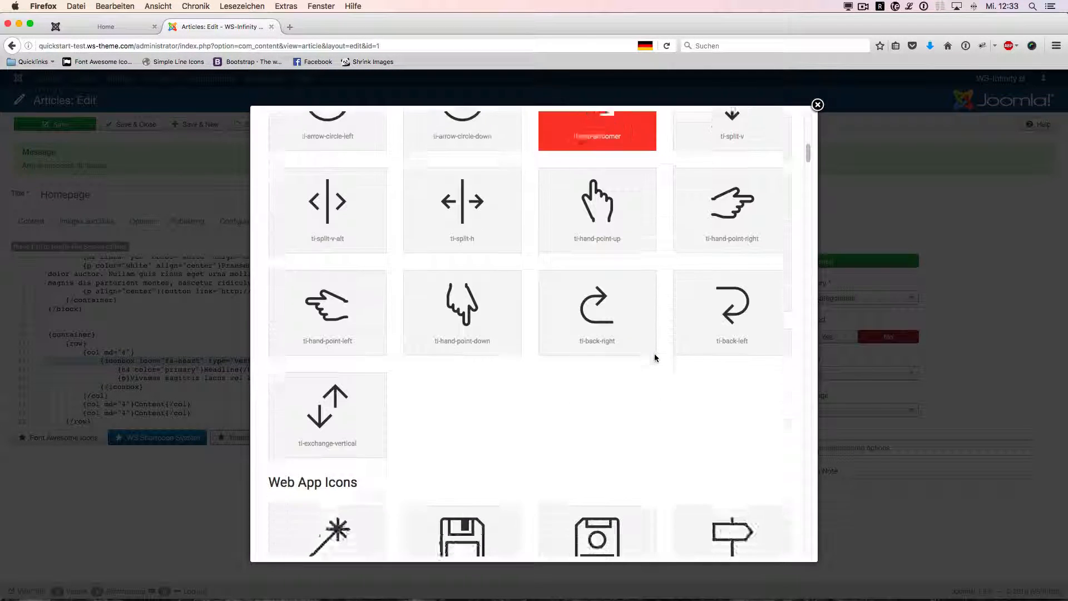
scroll(655, 358, "down", 8)
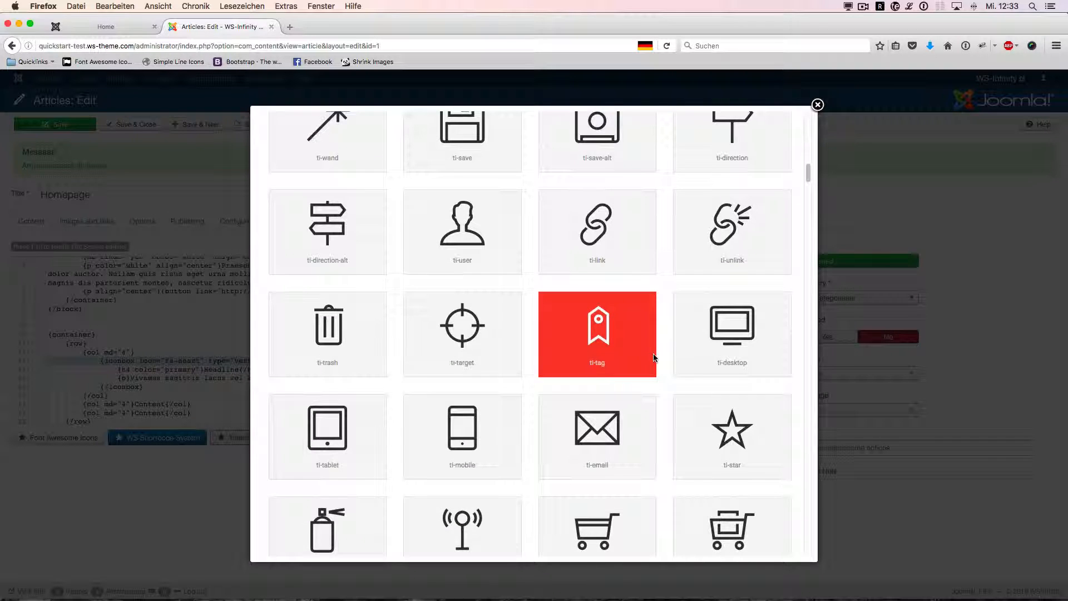
scroll(655, 358, "down", 6)
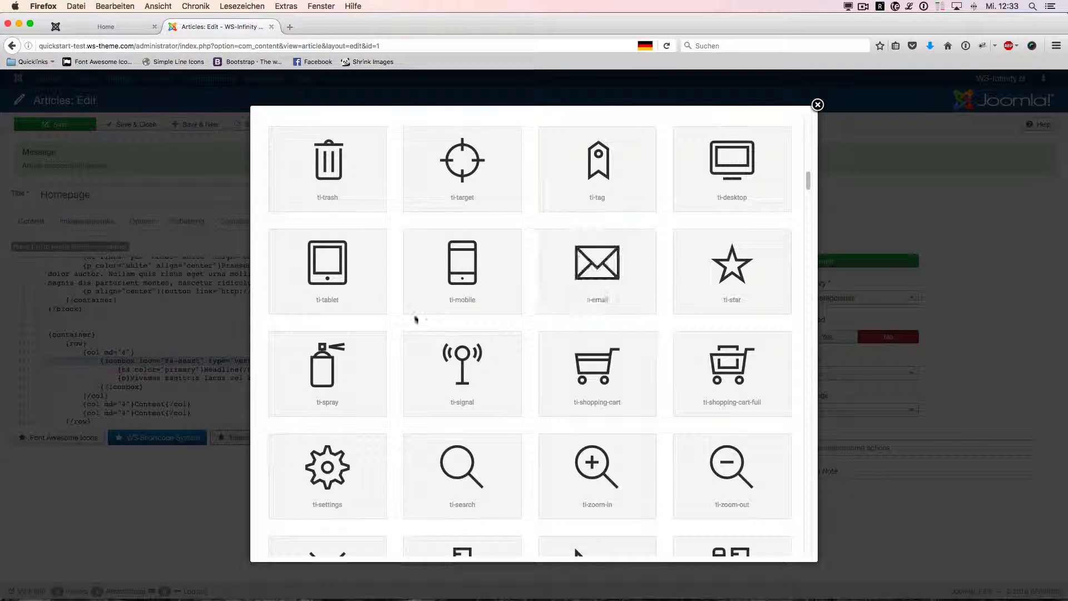
left_click_drag(342, 304, 308, 304)
key("super+c")
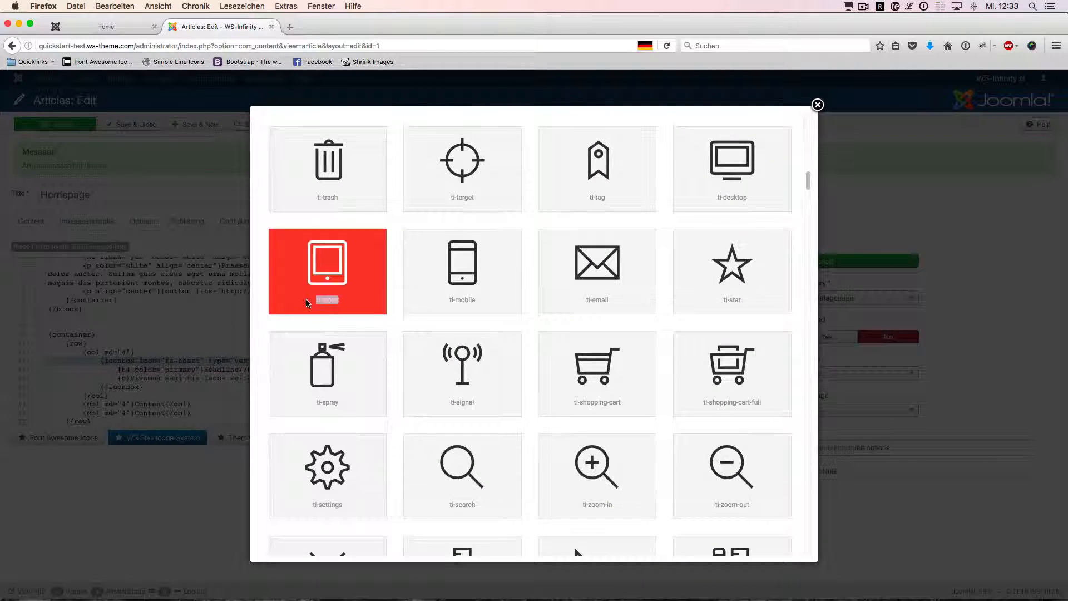
left_click(186, 359)
left_click_drag(200, 361, 167, 361)
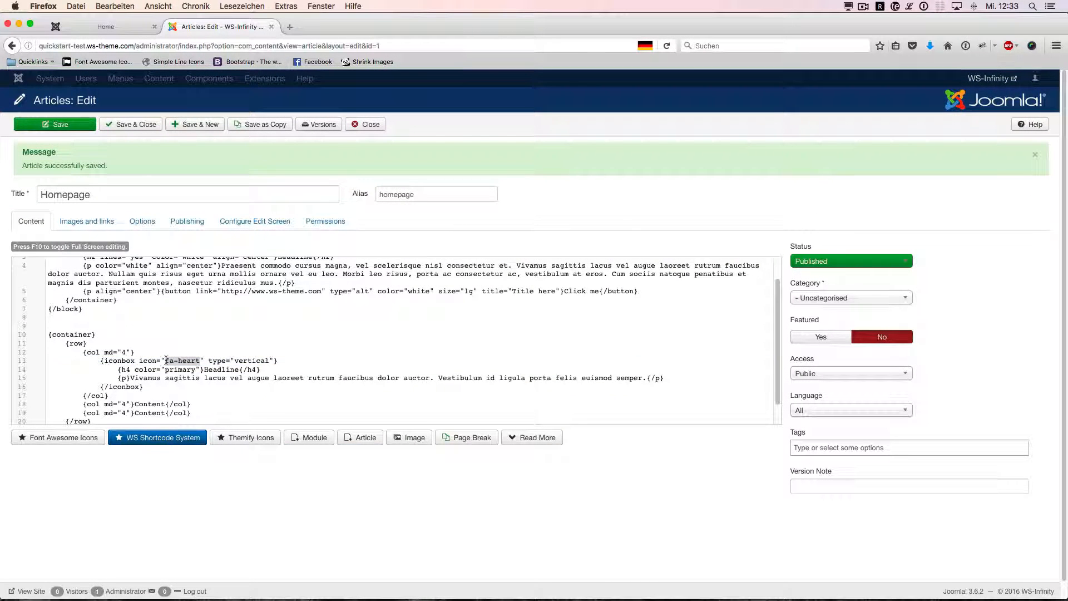
key("super+v")
- Save the article with the tablet icon and reload the live home page
left_click(79, 129)
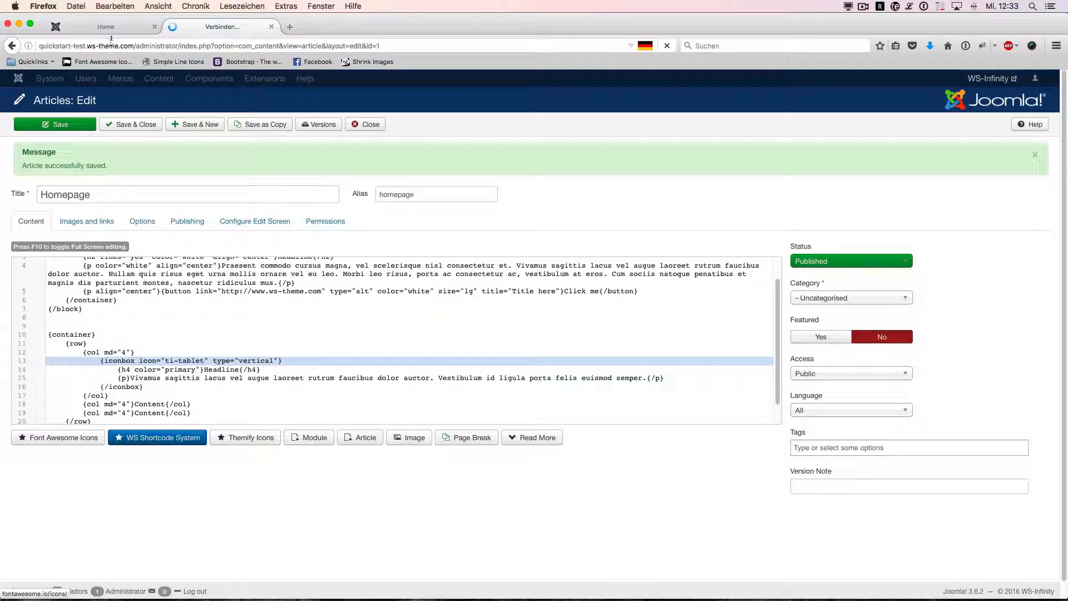
left_click(112, 29)
key("super+r")
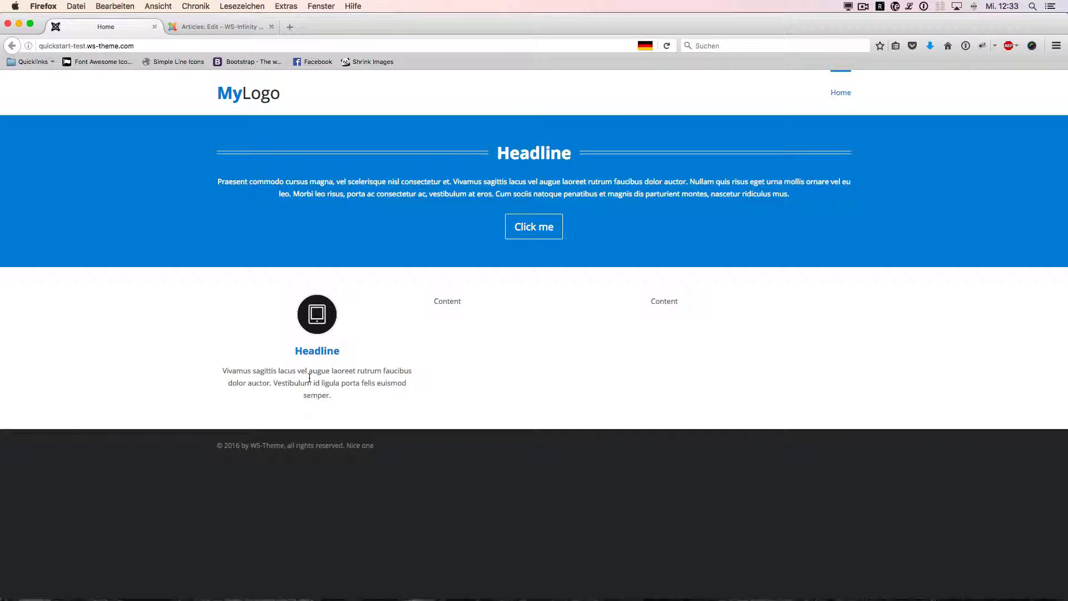
- Return to the article editor, check the Icon Boxes type values again, and set the {iconbox} type to "box"
left_click(223, 27)
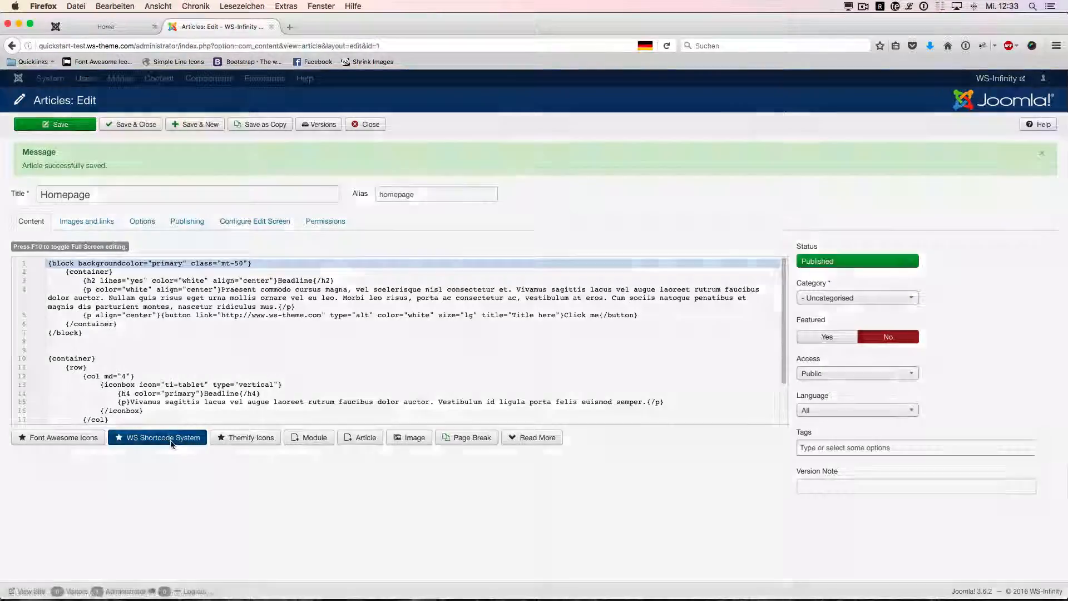
left_click(171, 440)
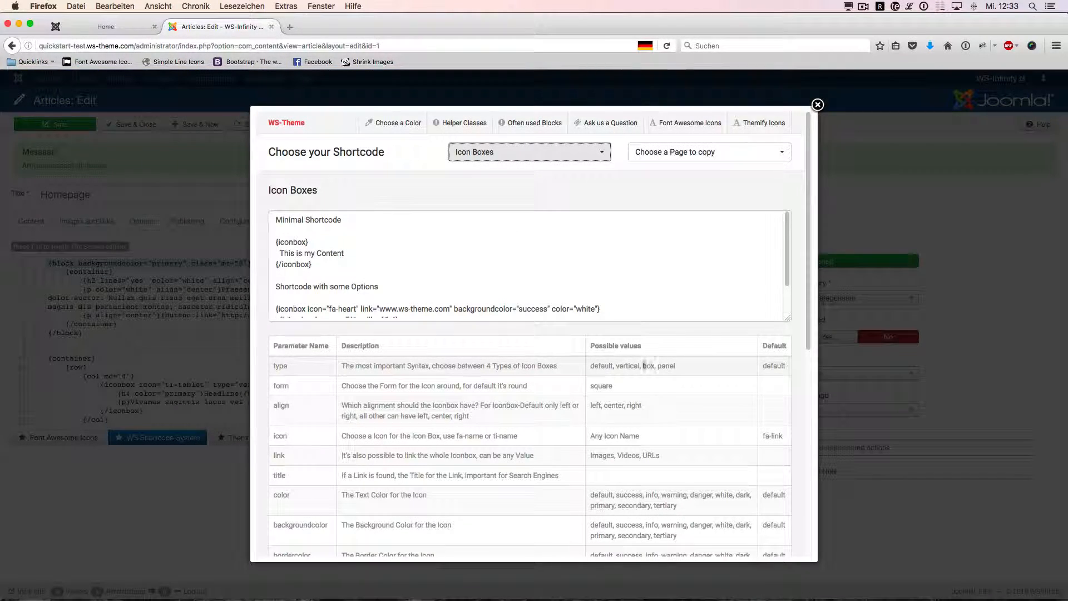
left_click(114, 365)
double_click(250, 384)
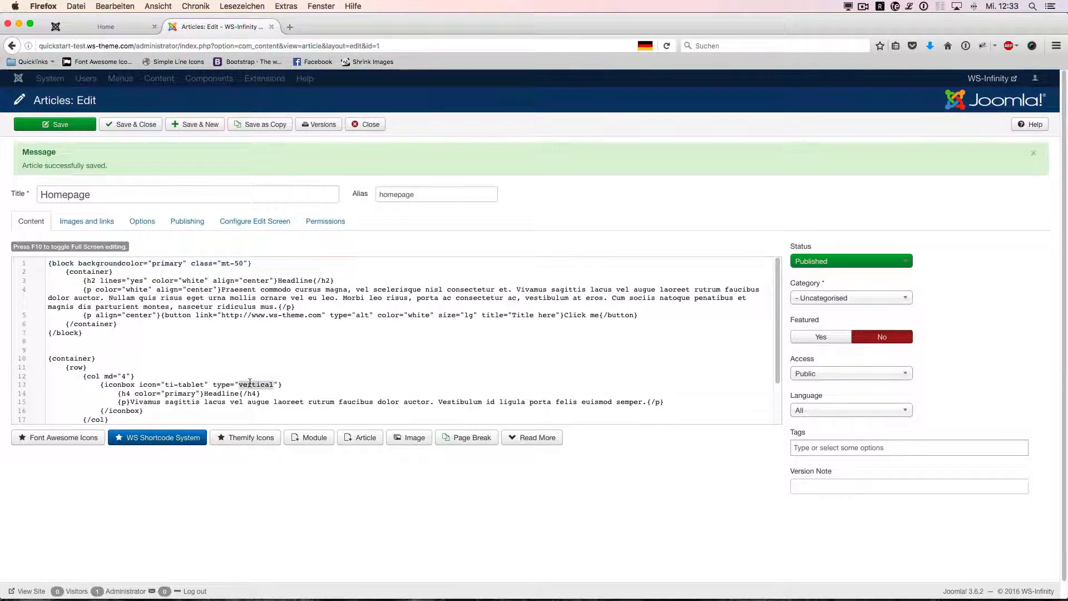
type("box")
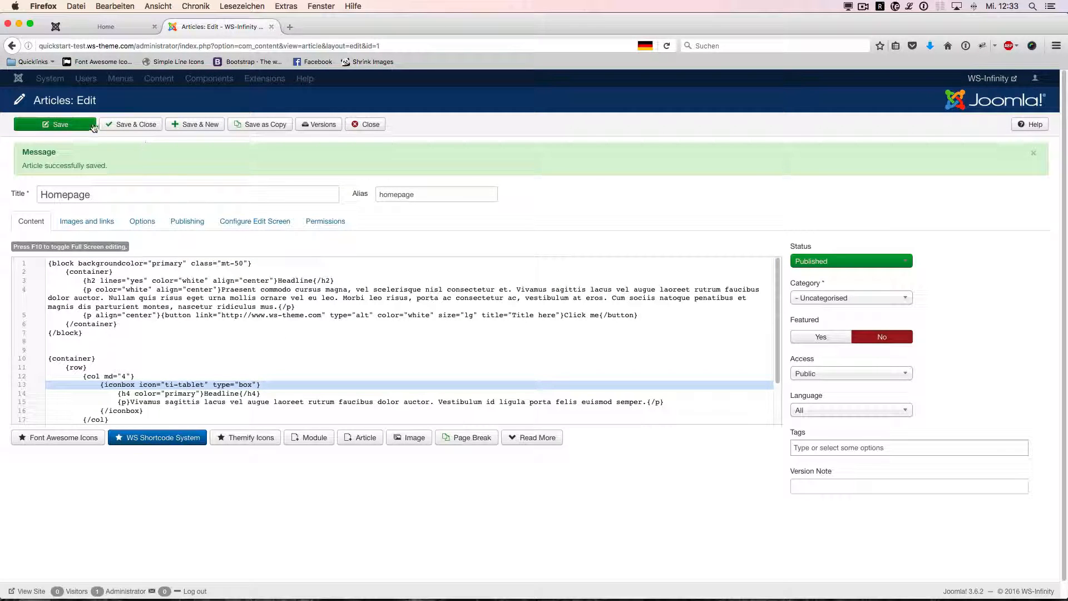
- Save the article with the box-type icon box and reload the live home page
left_click(56, 124)
left_click(106, 27)
key("super+r")
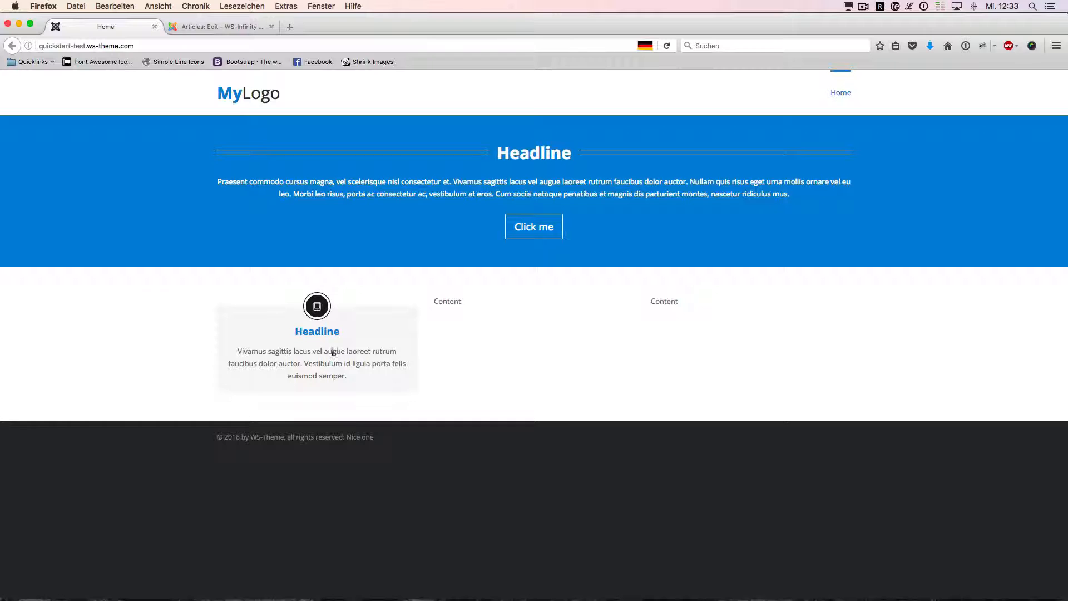
- Return to the article editor and copy the complete {iconbox} shortcode from the first column
left_click(222, 26)
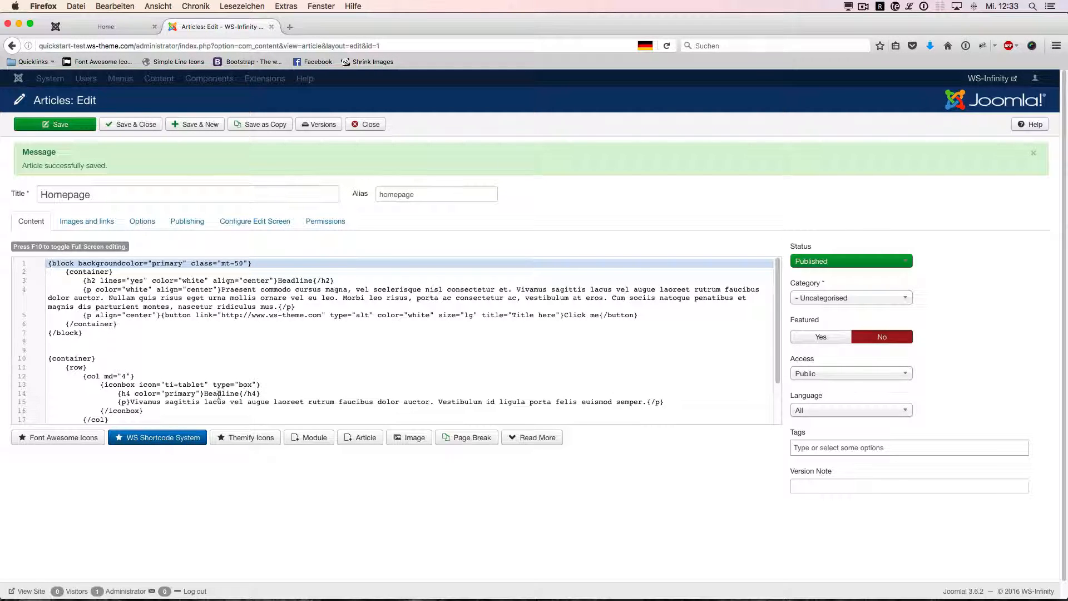
scroll(219, 396, "down", 2)
left_click_drag(151, 388, 101, 365)
key("super+c")
scroll(102, 364, "down", 3)
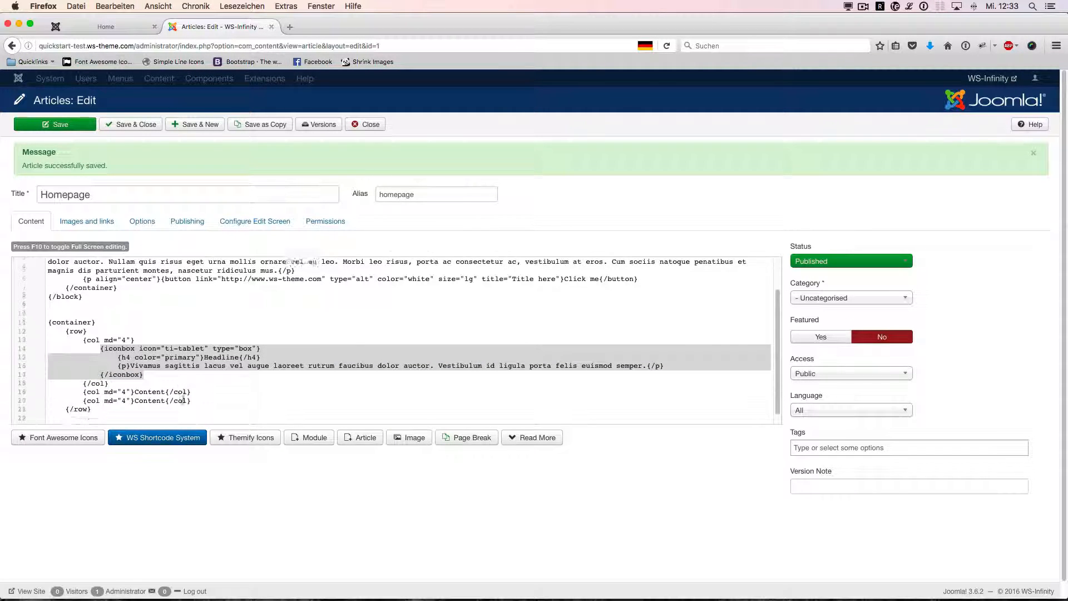
- Replace the Content placeholder in the second {col md="4"} with the copied icon box, keeping the closing {/col} indented on its own line
double_click(147, 382)
key("BackSpace")
key("Return")
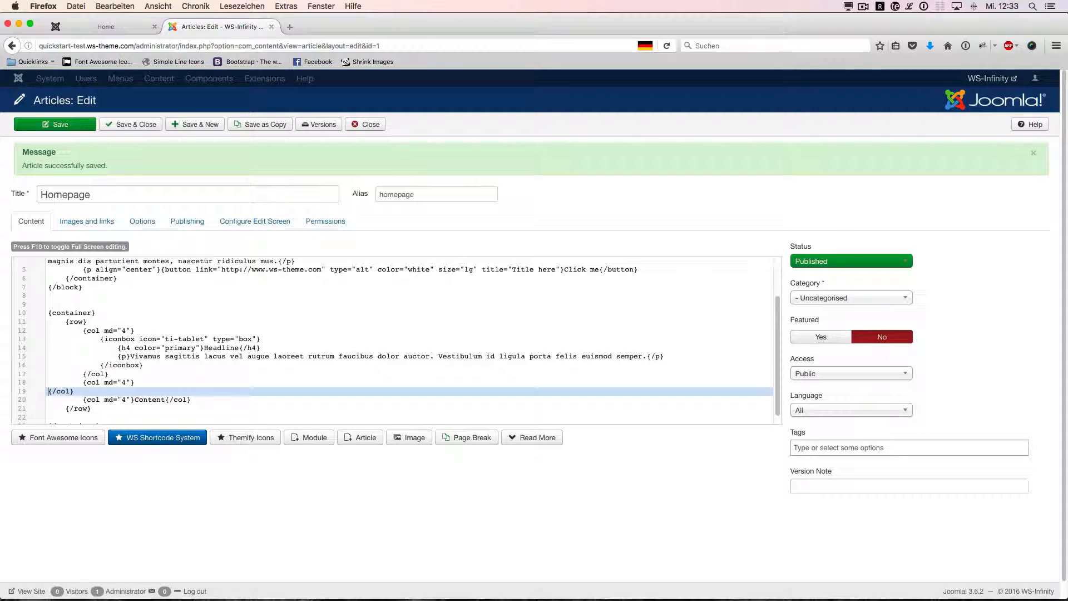
key("Tab")
key("Tab")
key("Return")
key("Tab")
key("Tab")
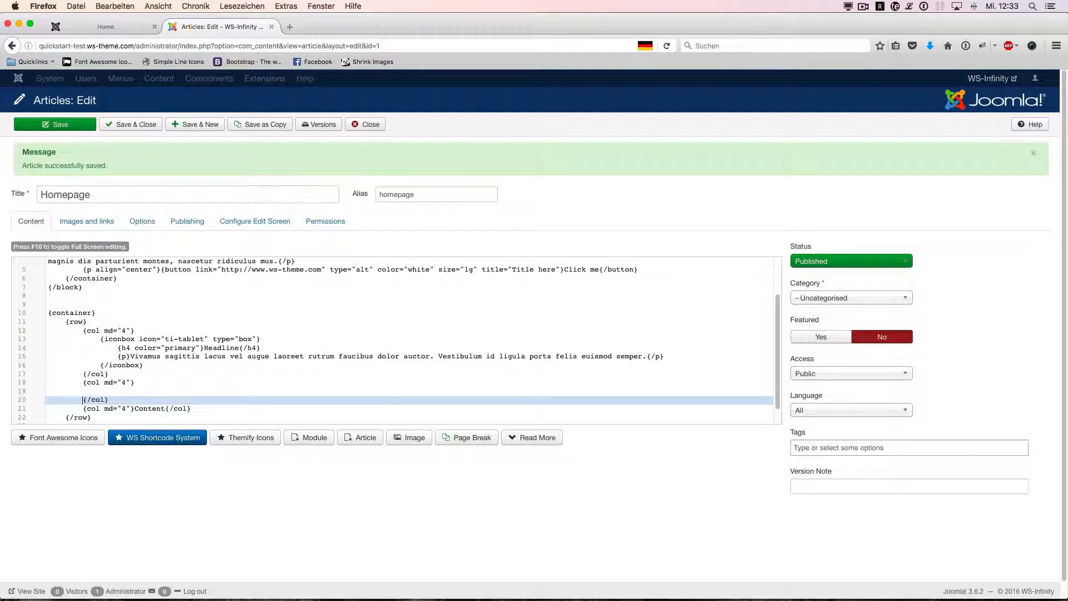
left_click(153, 391)
key("super+v")
- Replace the Content placeholder in the third {col md="4"} with the same icon box, indenting the closing {/col}
scroll(154, 391, "down", 2)
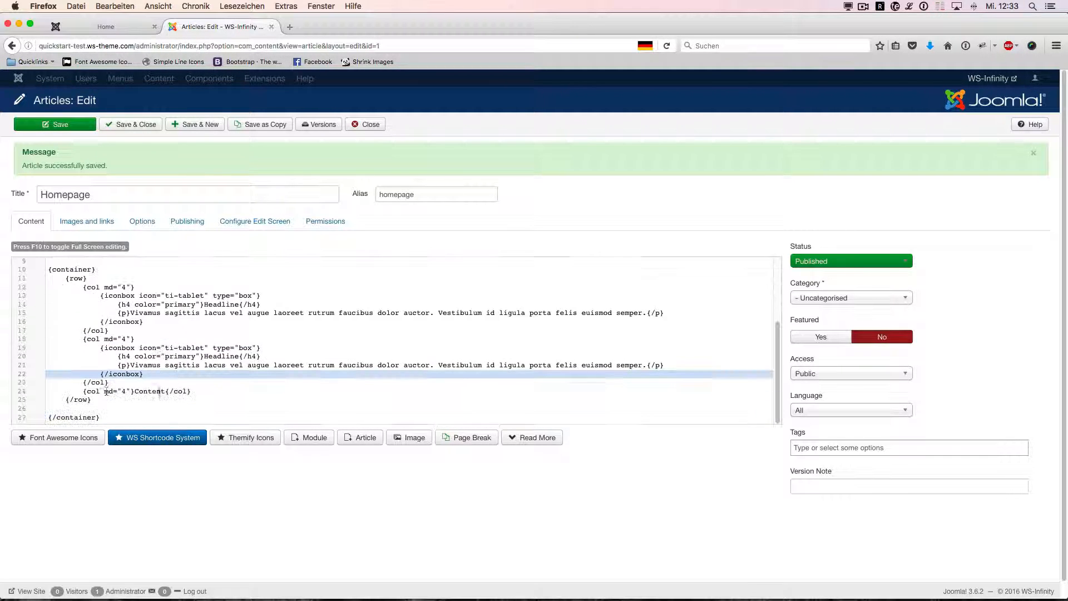
double_click(158, 391)
key("BackSpace")
key("Return")
key("Return")
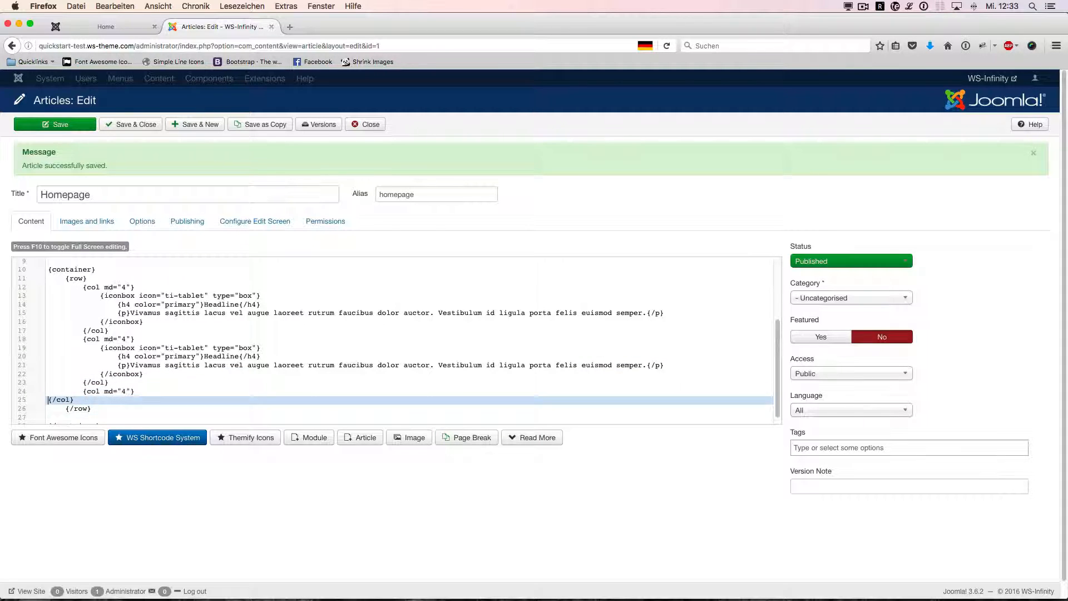
key("Tab")
key("Tab")
left_click(105, 399)
key("super+v")
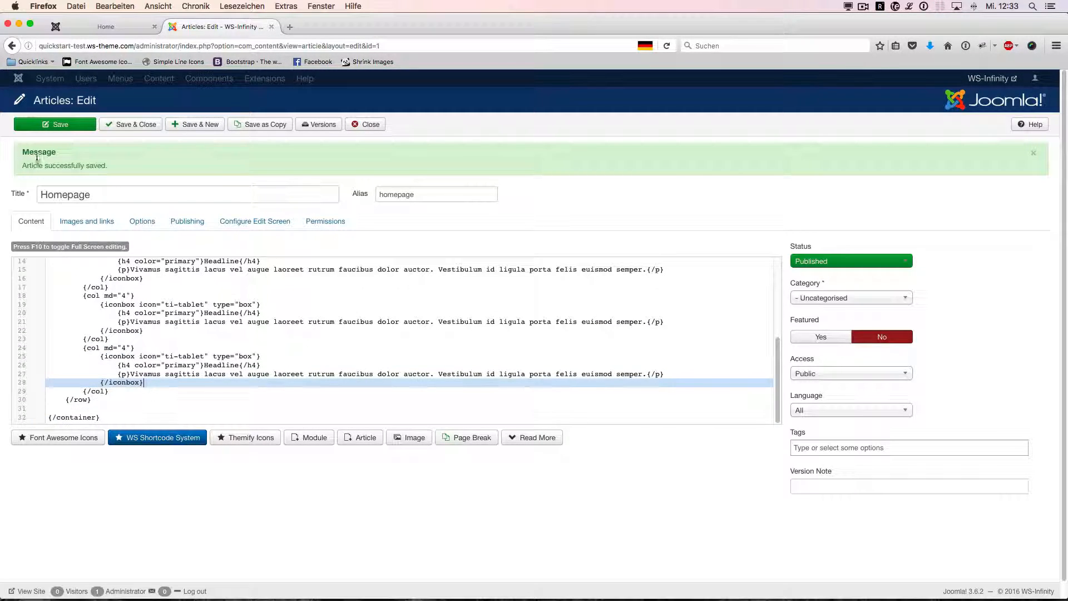
- Save the article with the three icon boxes and reload the live home page
left_click(60, 127)
left_click(111, 31)
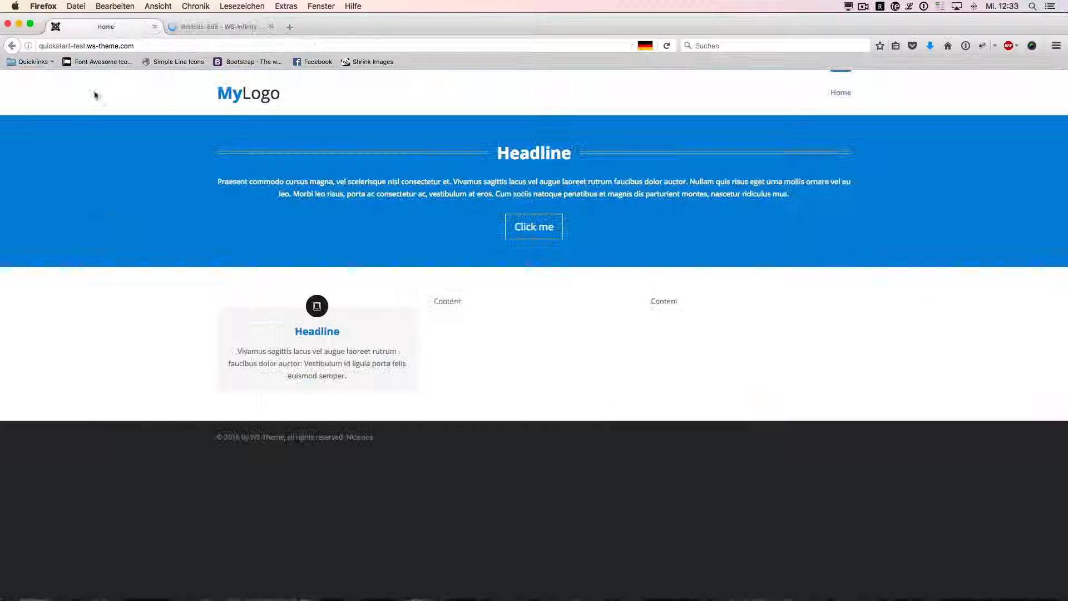
key("super+r")
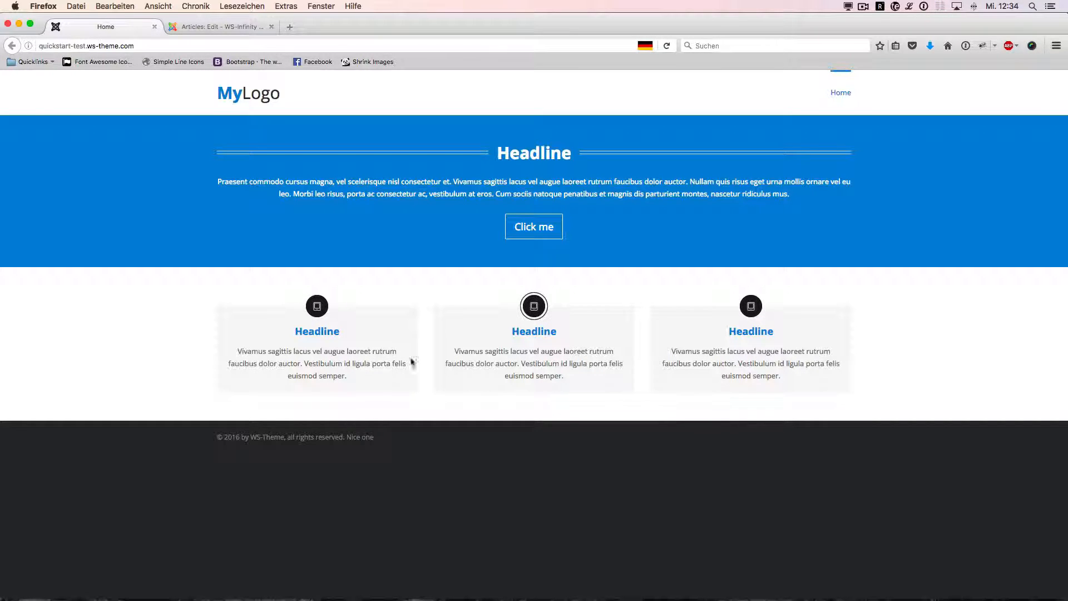
- Compare the three-column icon box shortcodes in the article source with the live home page
left_click(222, 26)
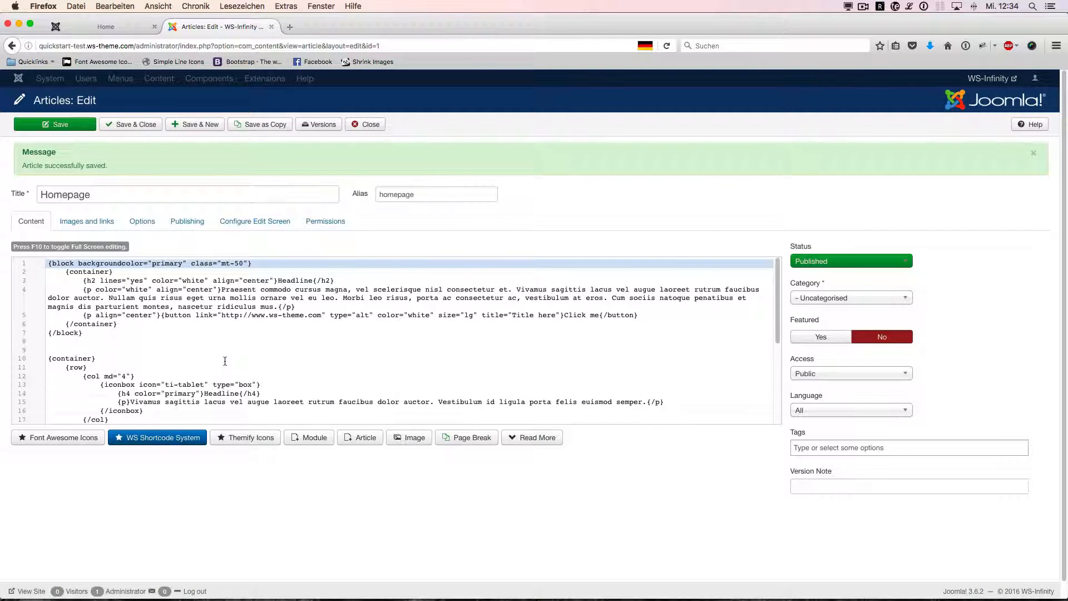
scroll(225, 361, "down", 5)
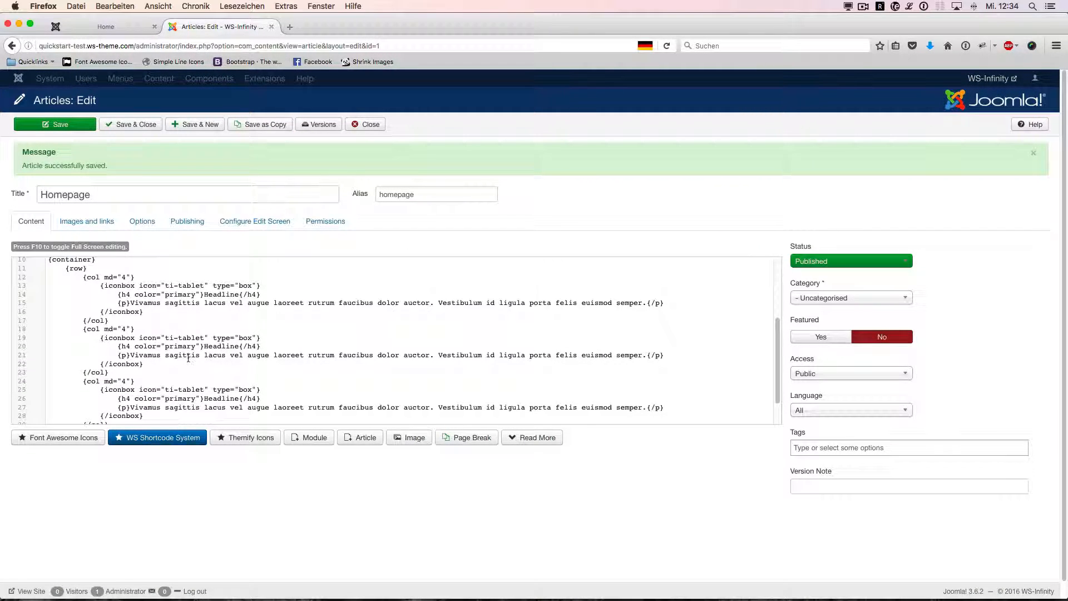
left_click(75, 278)
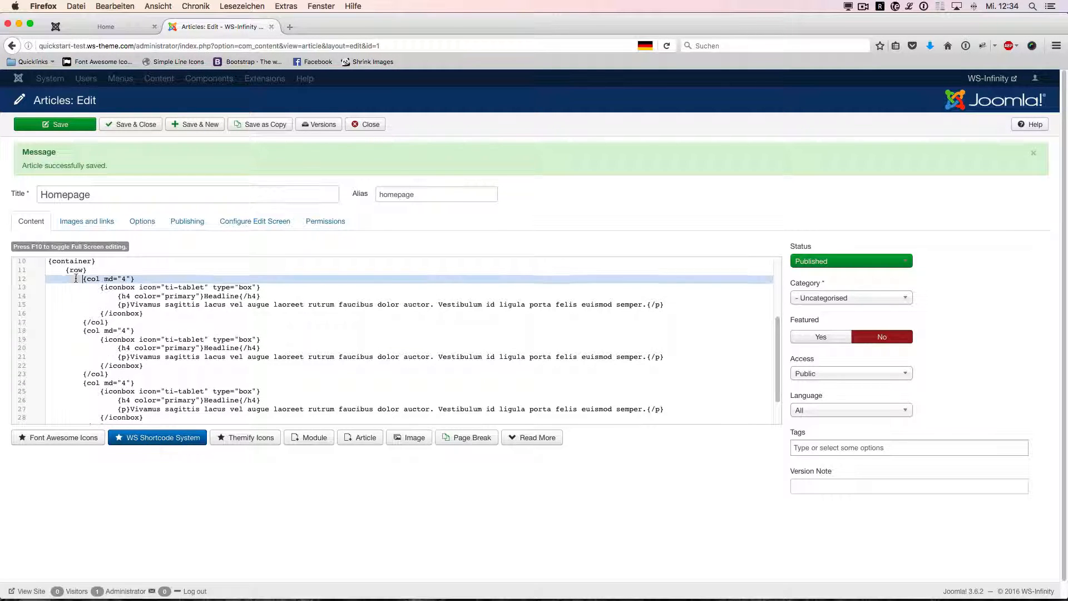
scroll(84, 284, "down", 1)
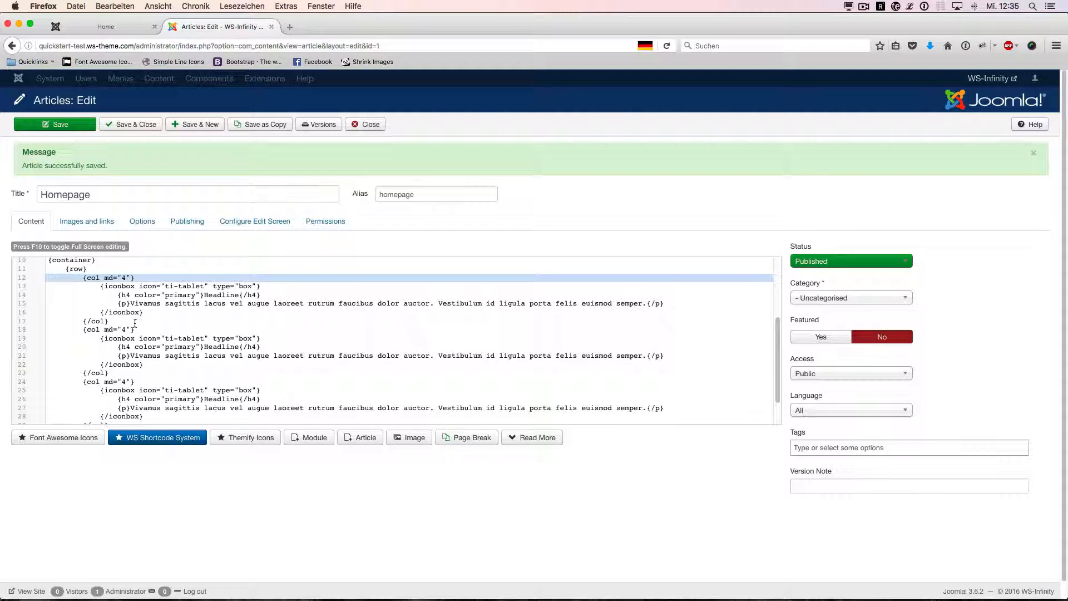
left_click(127, 28)
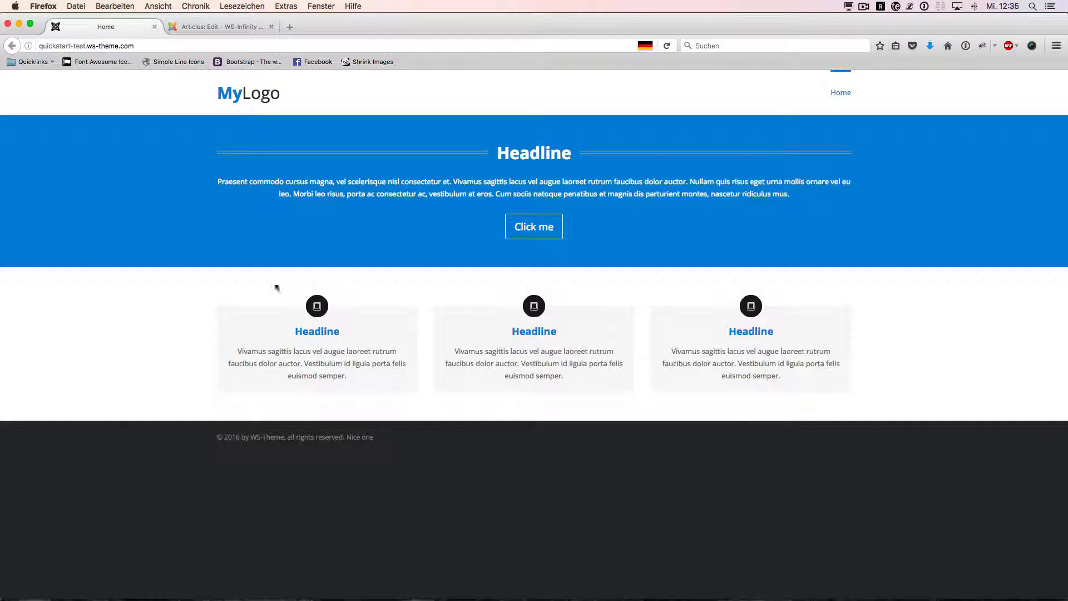
- In the article editor, copy the whole primary headline {block} and paste it below the last {/container}, separated by blank lines
left_click(192, 29)
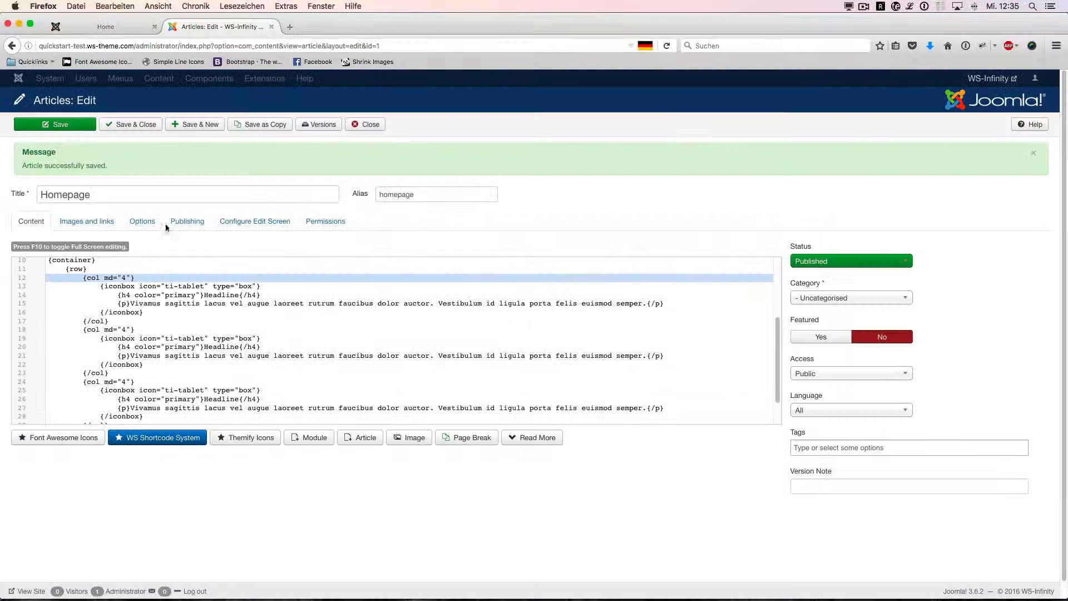
left_click_drag(83, 333, 39, 264)
key("super+c")
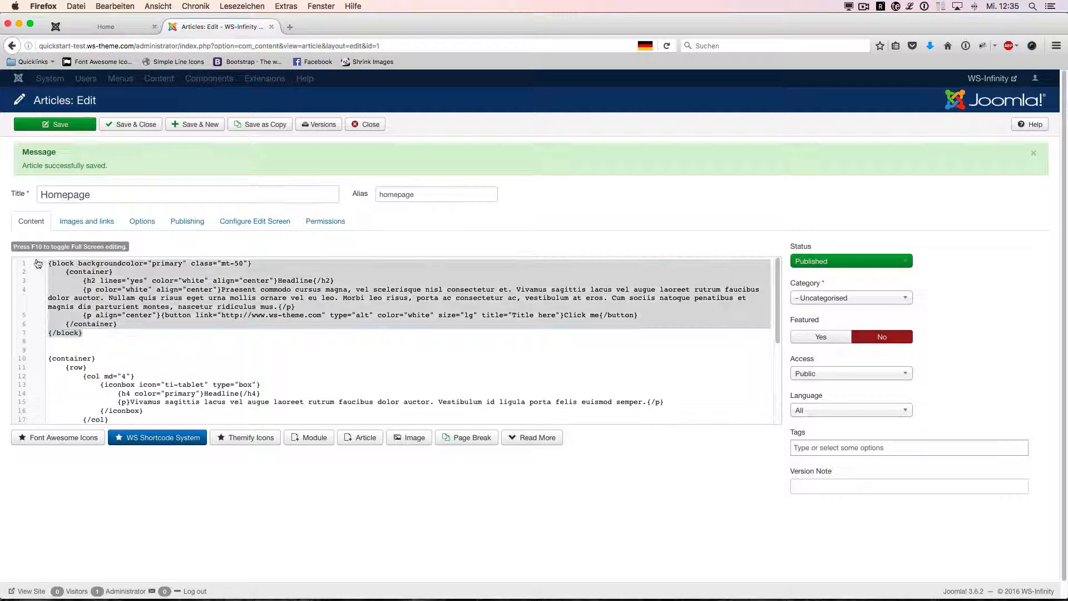
scroll(129, 316, "down", 5)
left_click(109, 417)
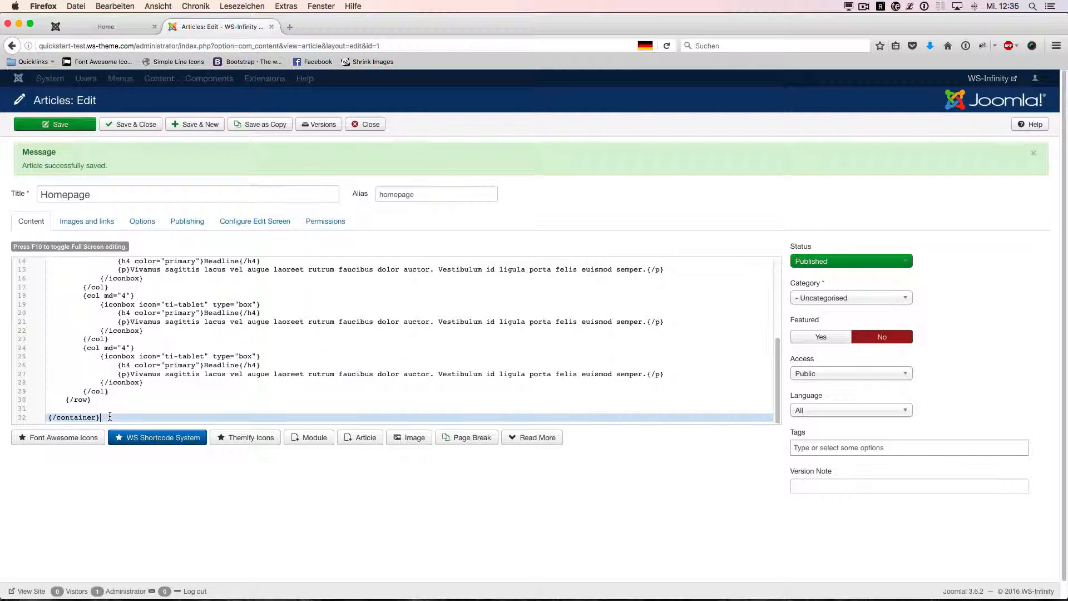
key("Return")
key("Return")
key("Return")
key("super+v")
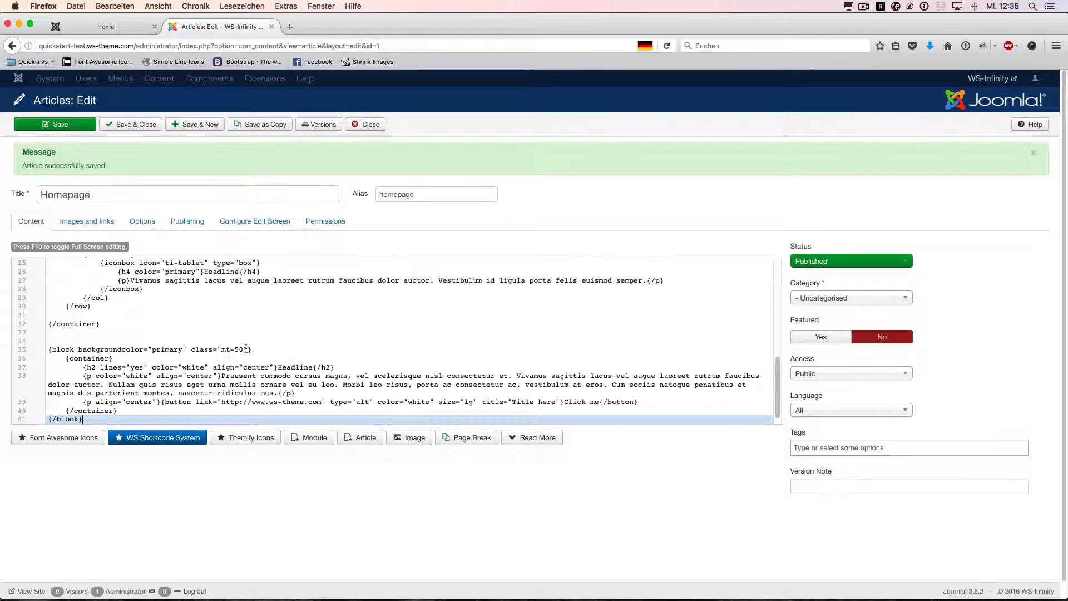
- Remove the mt-50 class from the pasted {block} tag and set its backgroundcolor to "dark"
left_click_drag(245, 349, 193, 350)
key("BackSpace")
key("BackSpace")
key("BackSpace")
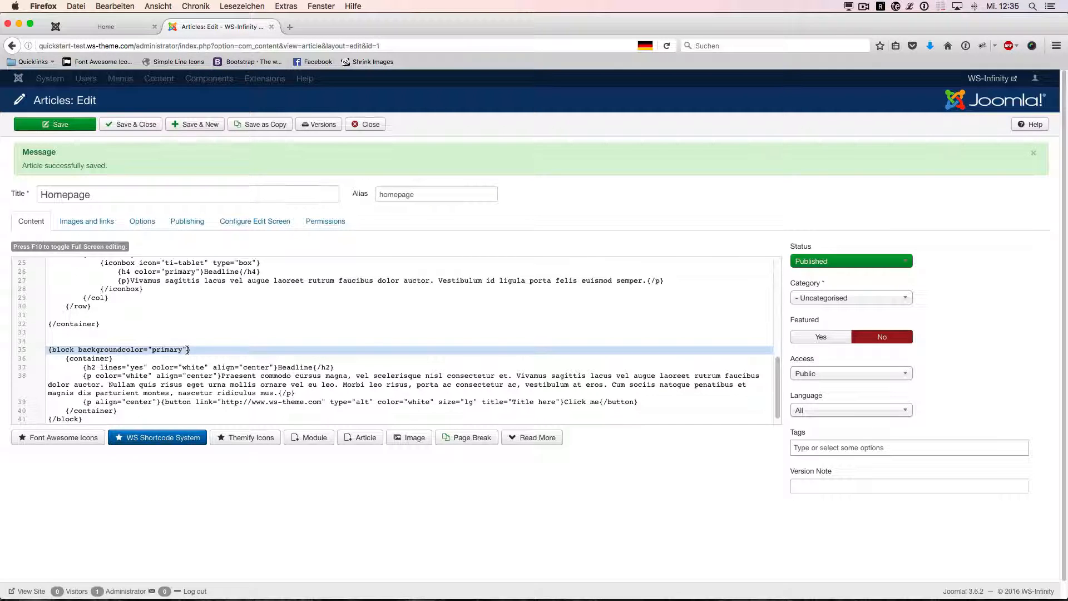
double_click(167, 349)
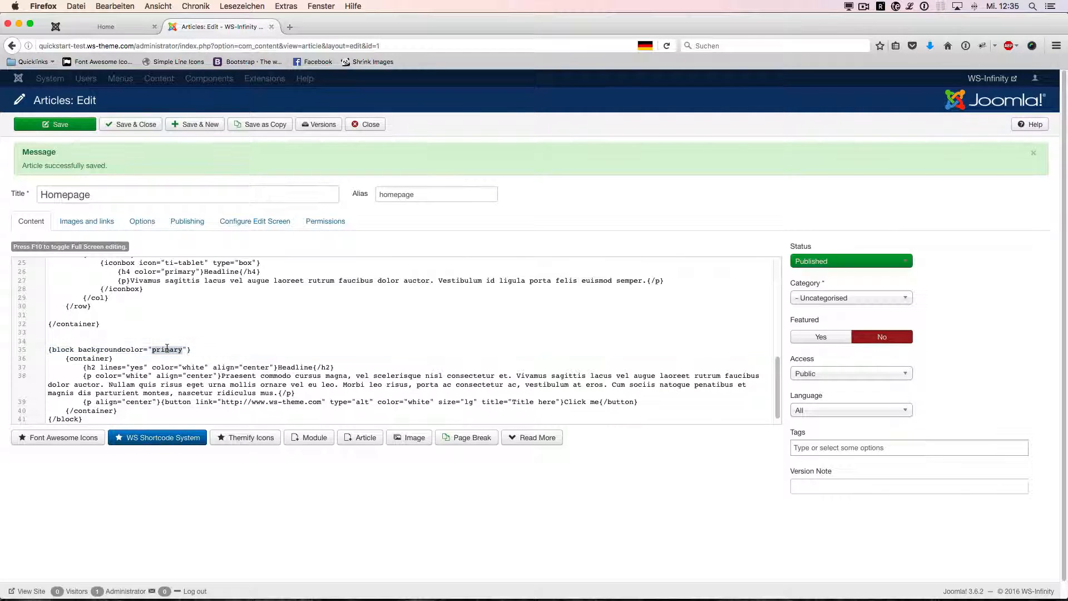
type("dark")
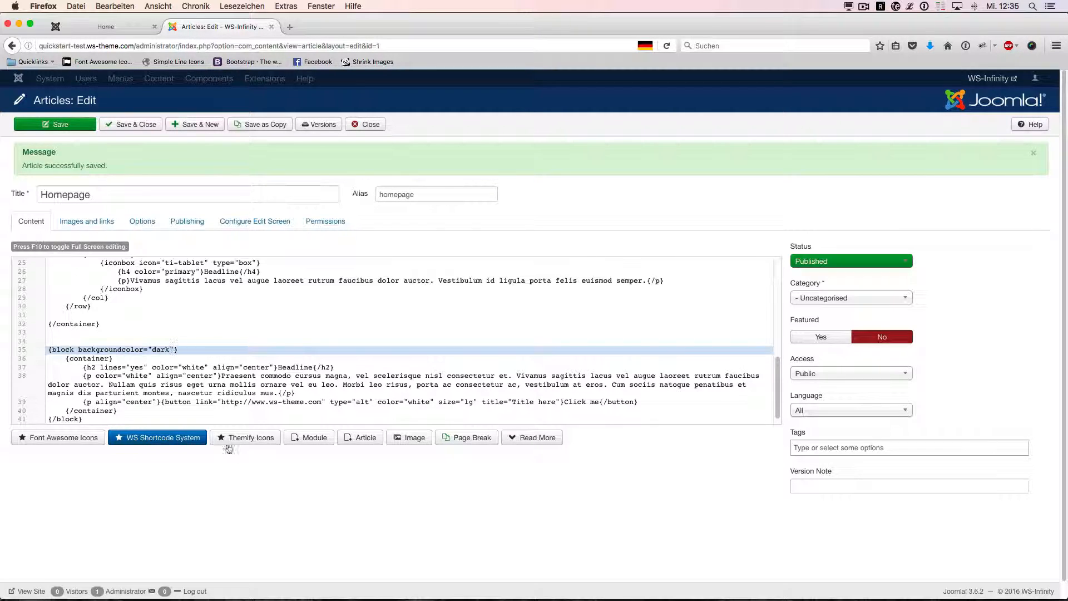
- Look up the Parallax & Blocks parameters in the WS Shortcode System and copy the parameter name backgroundimage
left_click(192, 440)
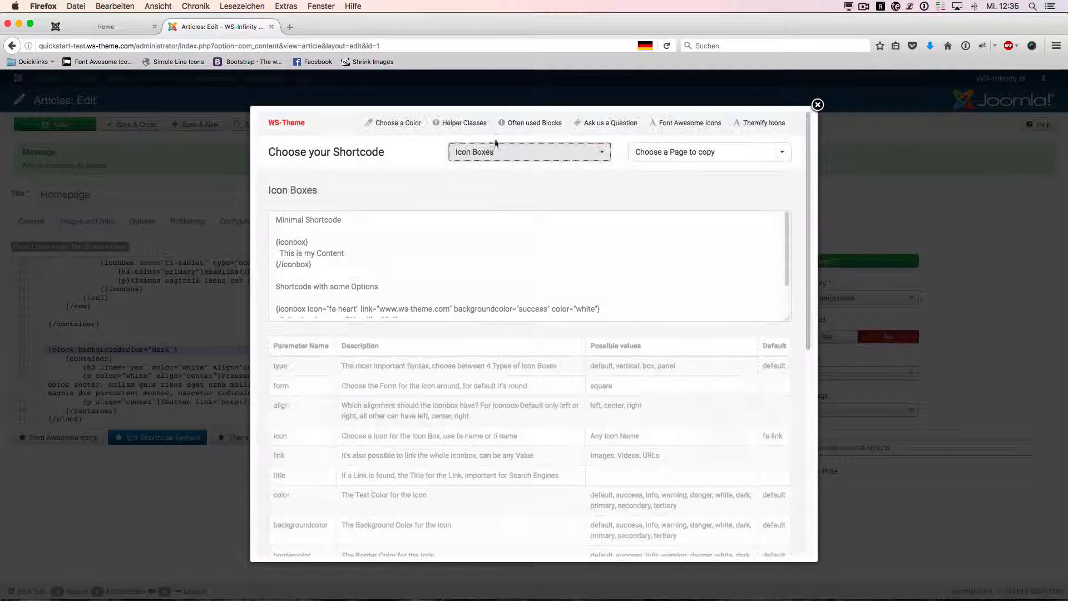
left_click(495, 149)
type("blo")
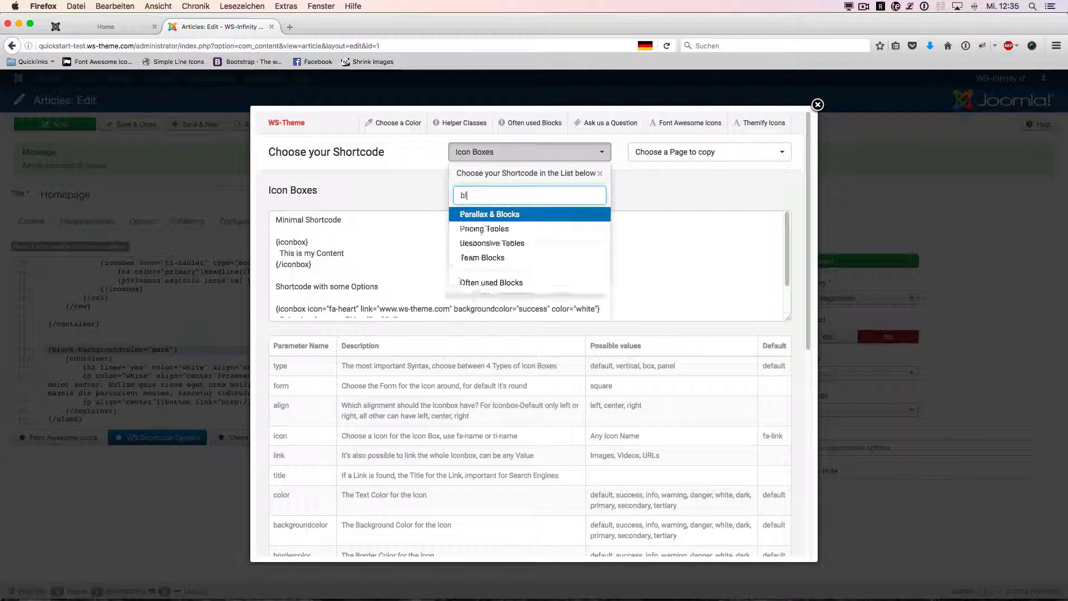
left_click(485, 222)
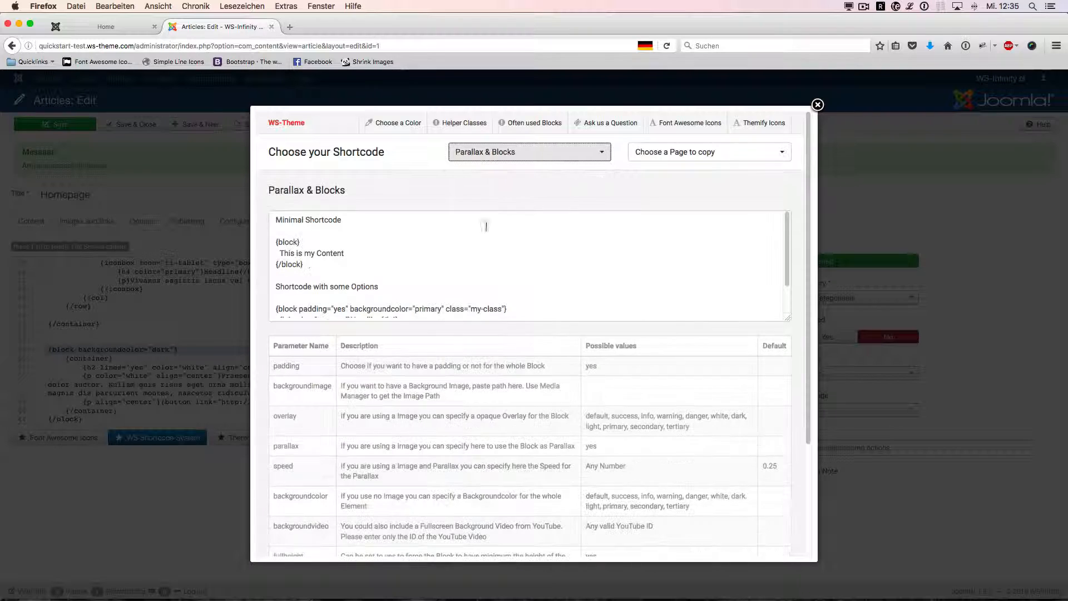
double_click(302, 387)
key("super+c")
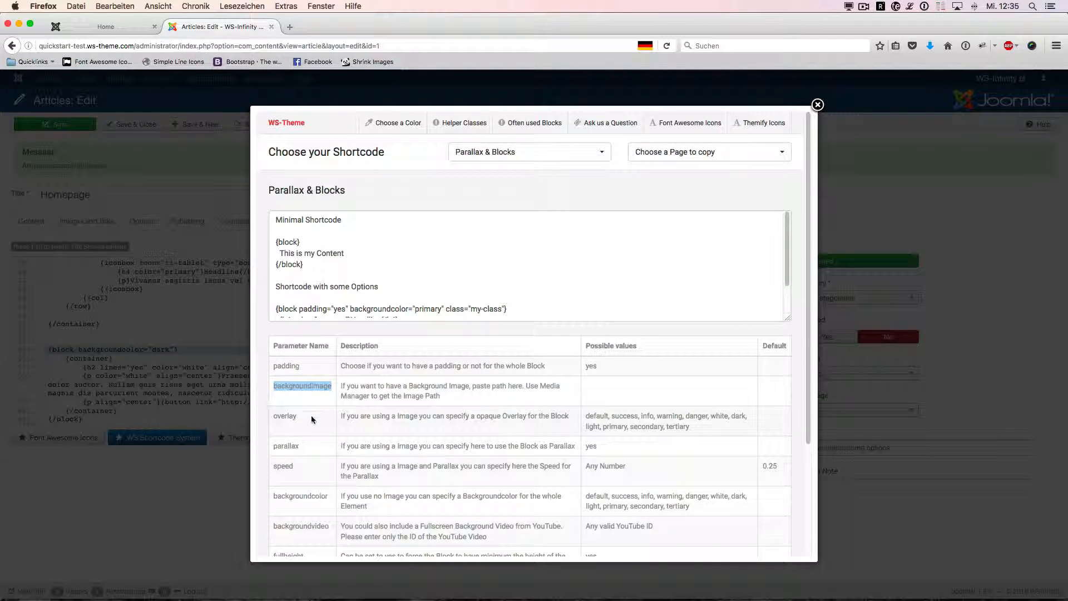
- Add an empty backgroundimage="" attribute to the dark {block} tag
left_click(178, 356)
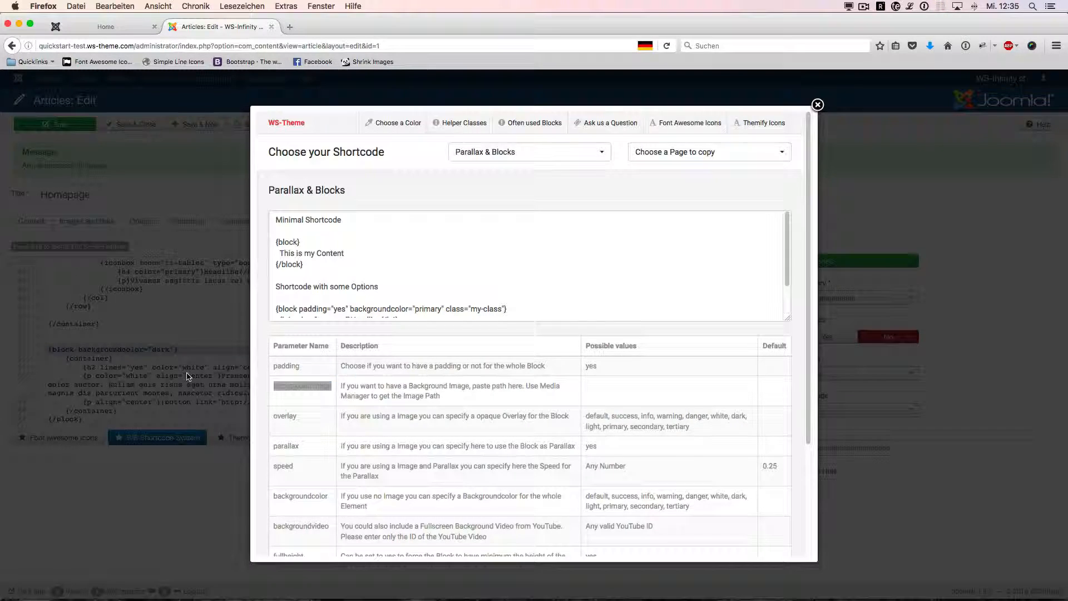
key("super+v")
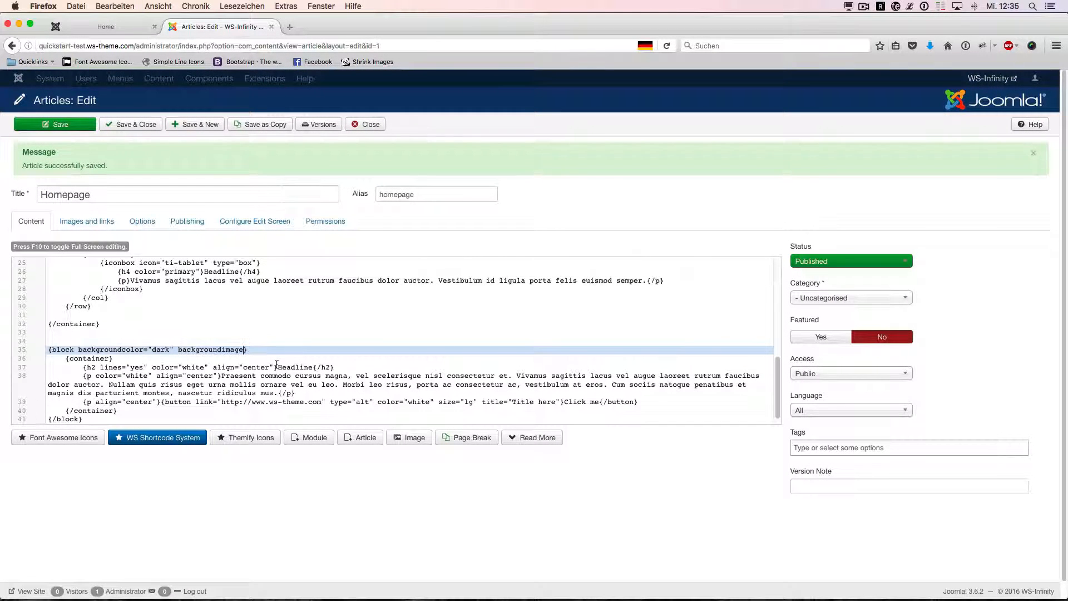
type("\"")
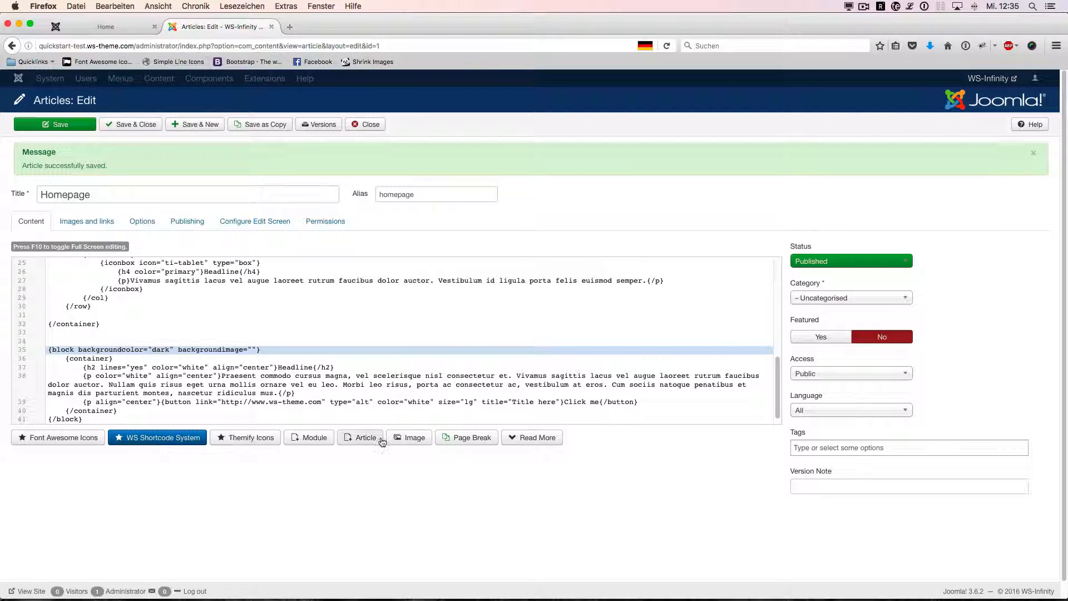
- Copy the image path images/headers/blue-flower.jpg from the article's image browser and return to the shortcode source
left_click(409, 437)
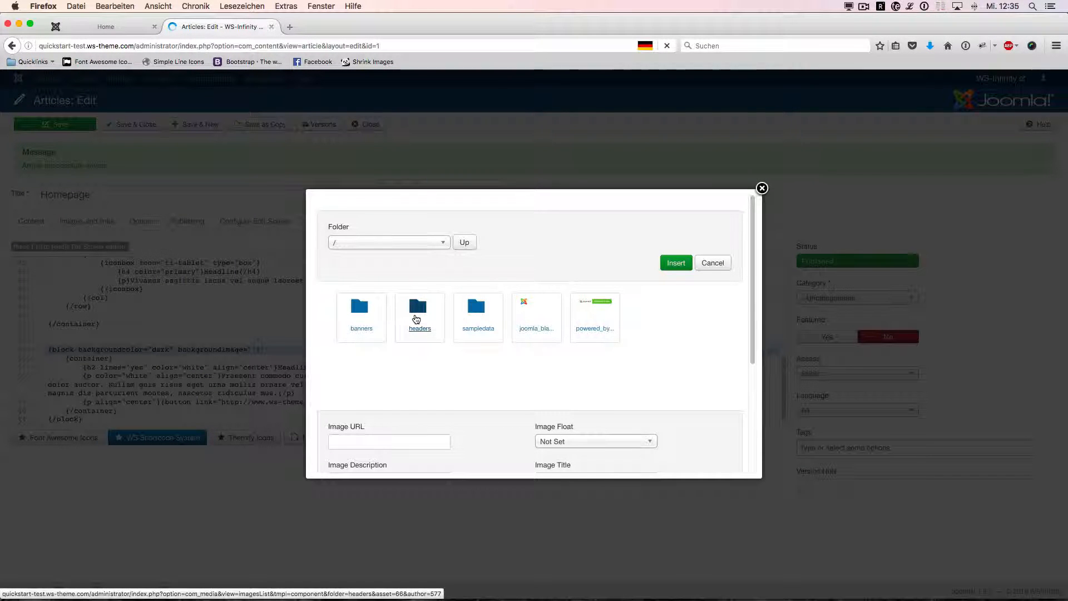
left_click(477, 312)
left_click(464, 242)
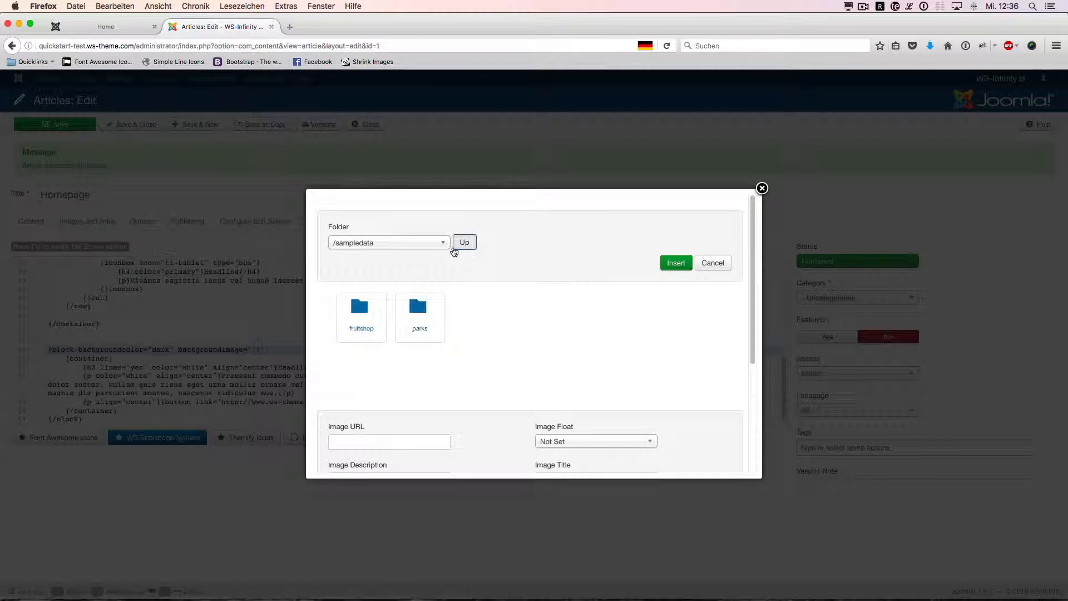
left_click(360, 316)
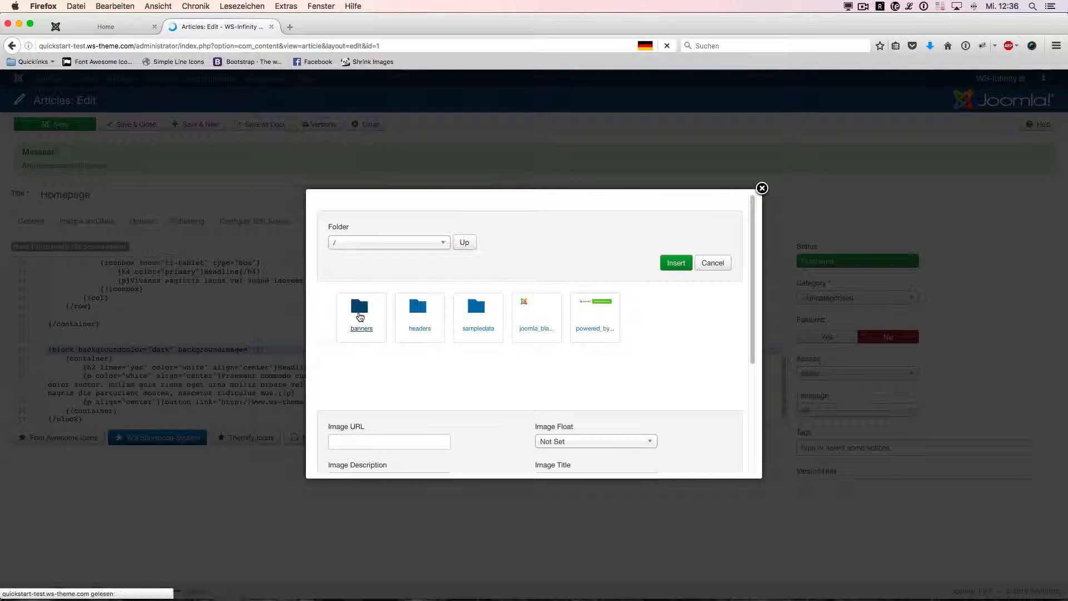
left_click(464, 242)
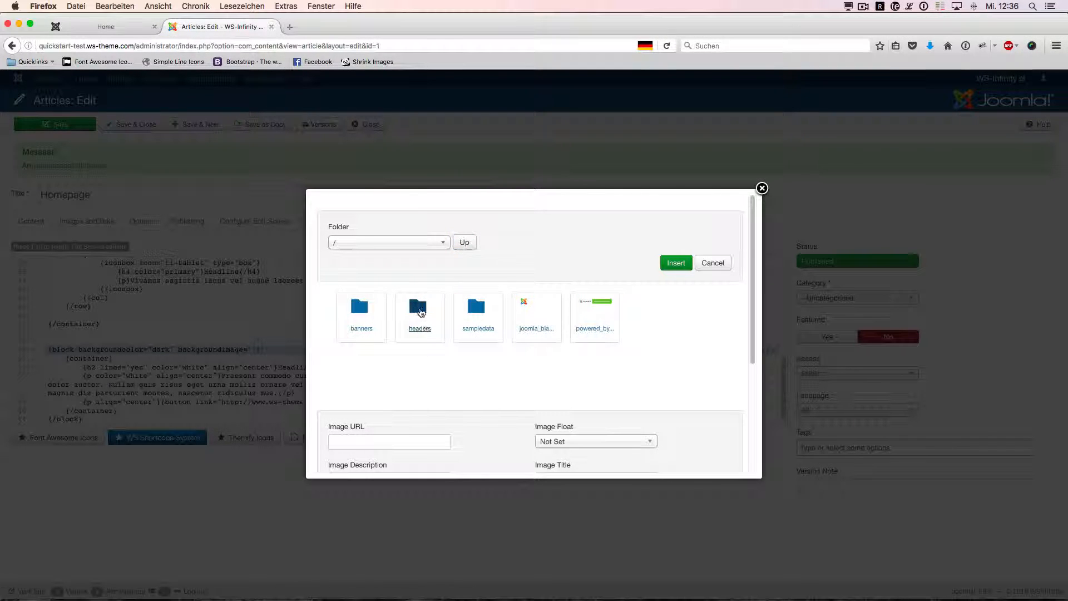
left_click(418, 303)
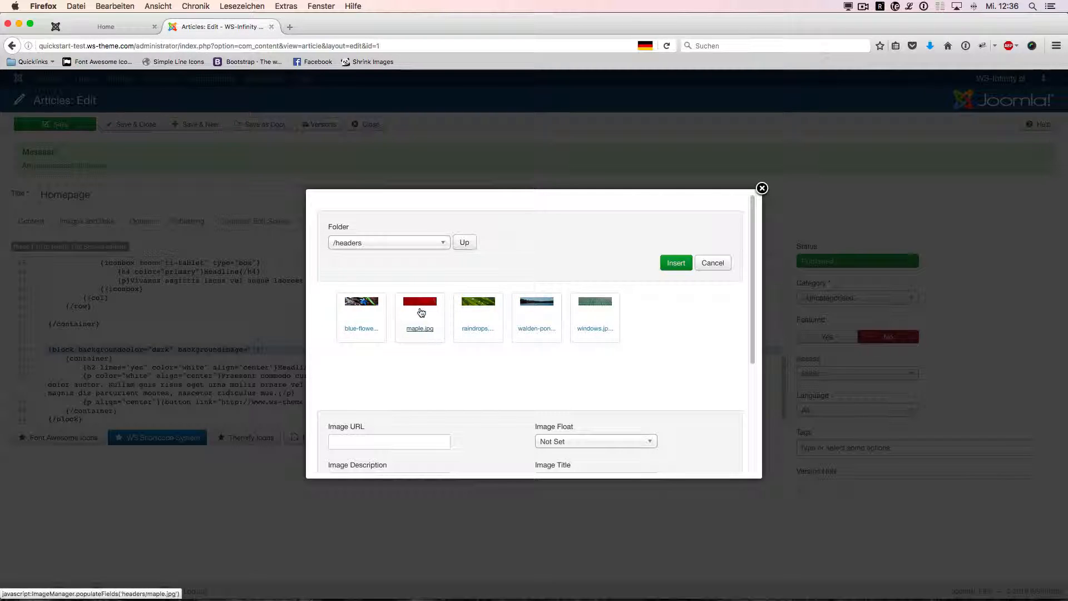
left_click(362, 304)
triple_click(376, 441)
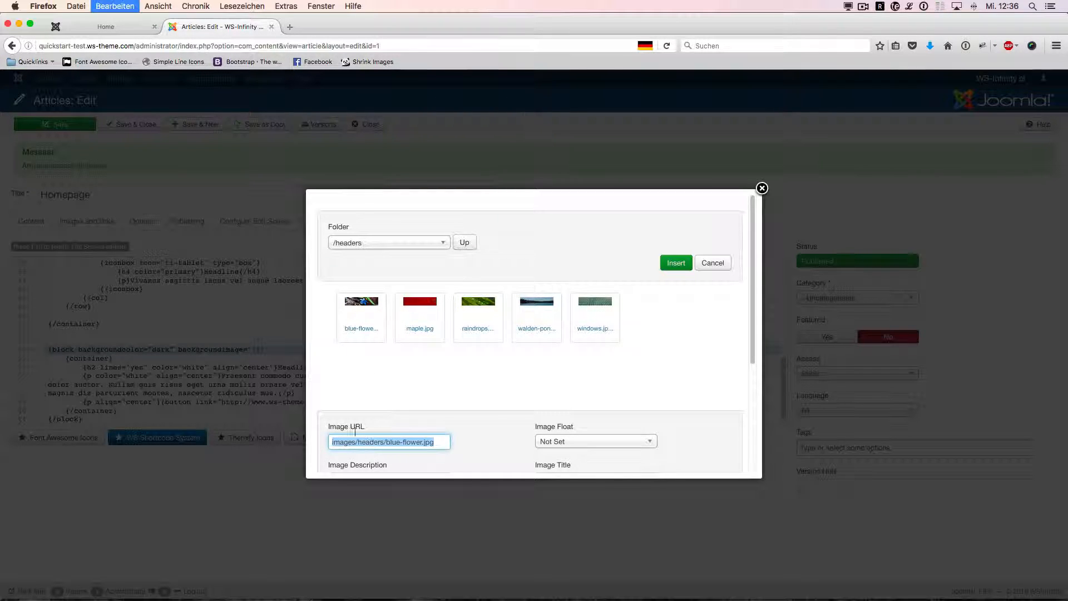
left_click(248, 399)
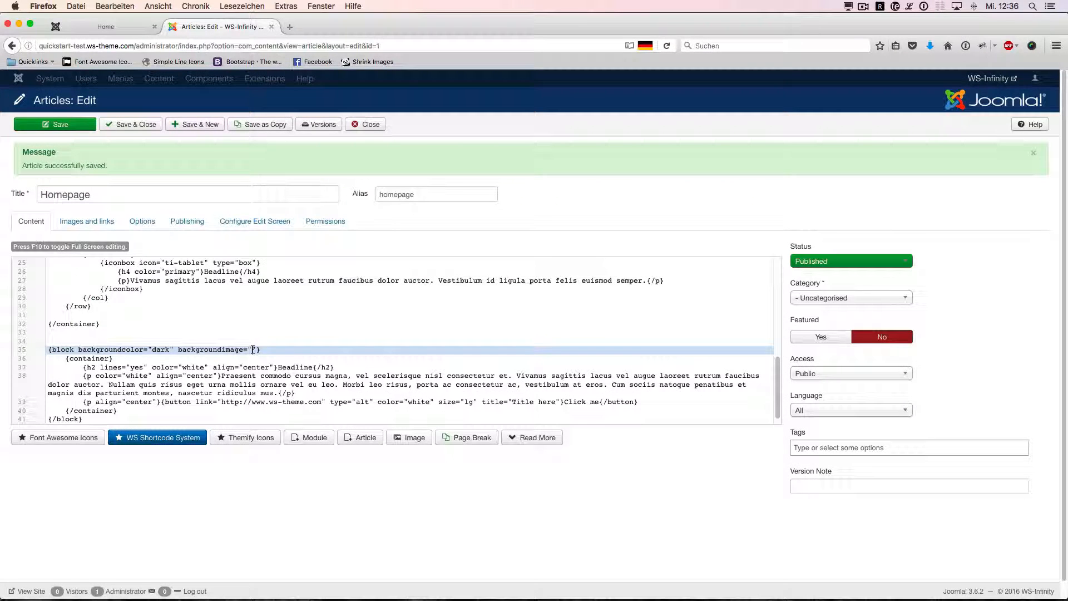
- Fill the dark {block} tag's backgroundimage with images/headers/blue-flower.jpg, add overlay="dark", save the article and reload the homepage
key("super+v")
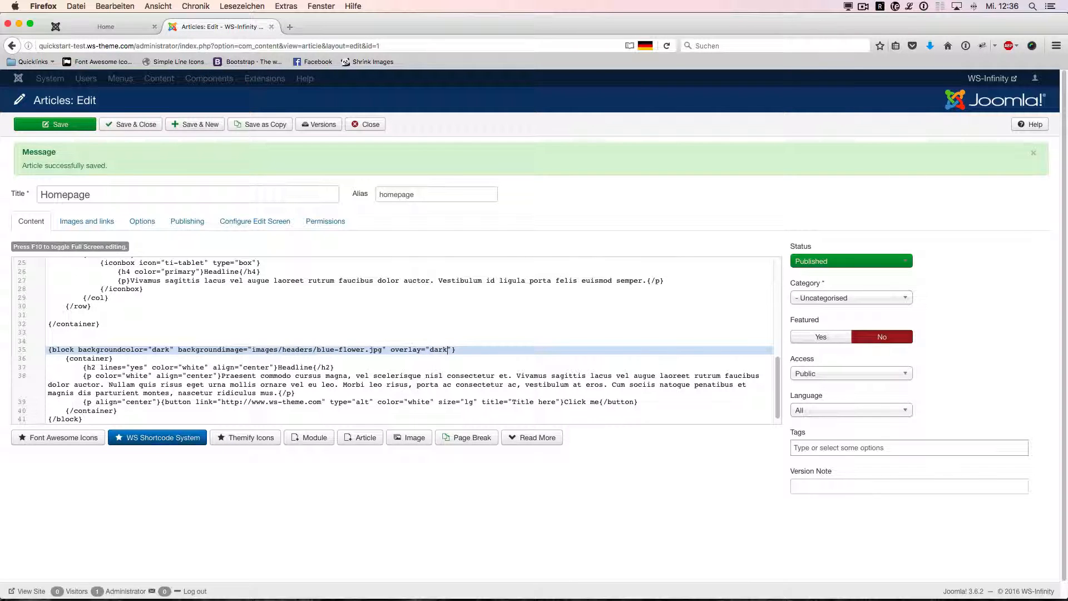
left_click(57, 128)
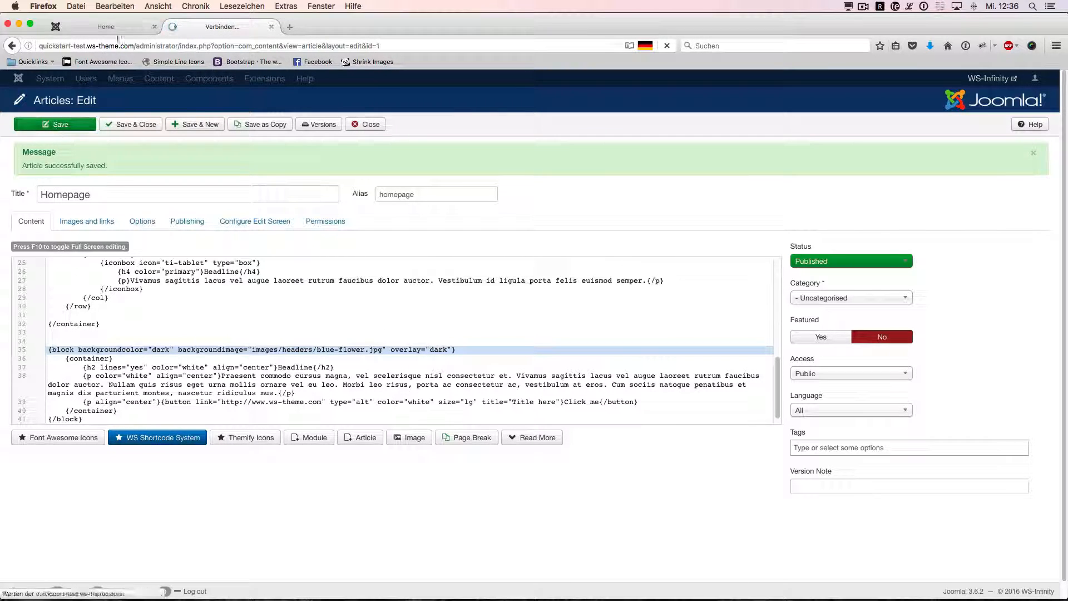
left_click(118, 26)
key("super+r")
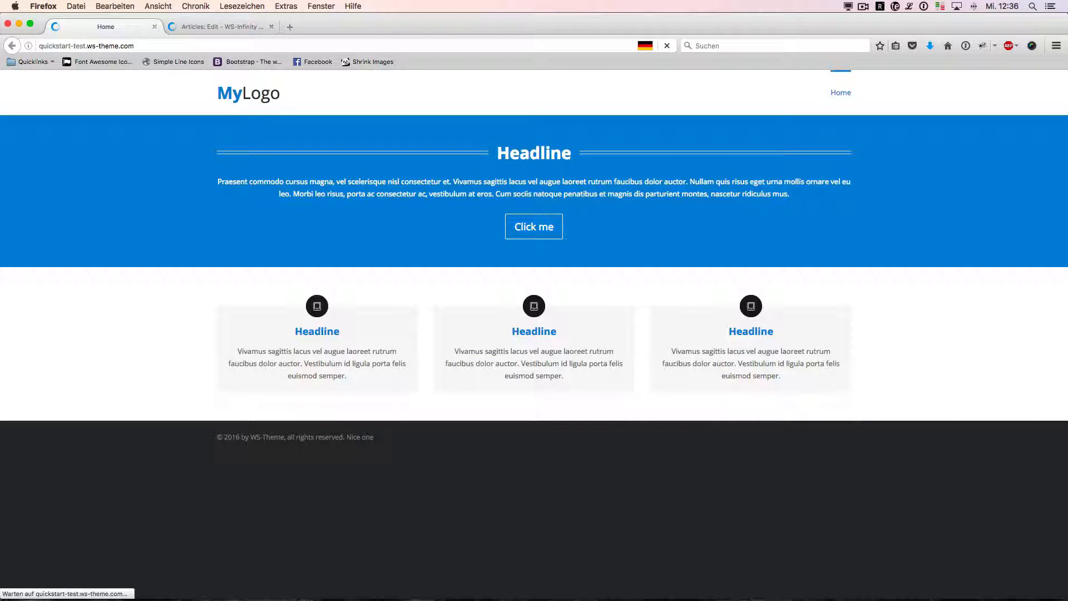
- Examine how the dark block's background image and overlay look on the homepage while the page moves
scroll(134, 355, "down", 2)
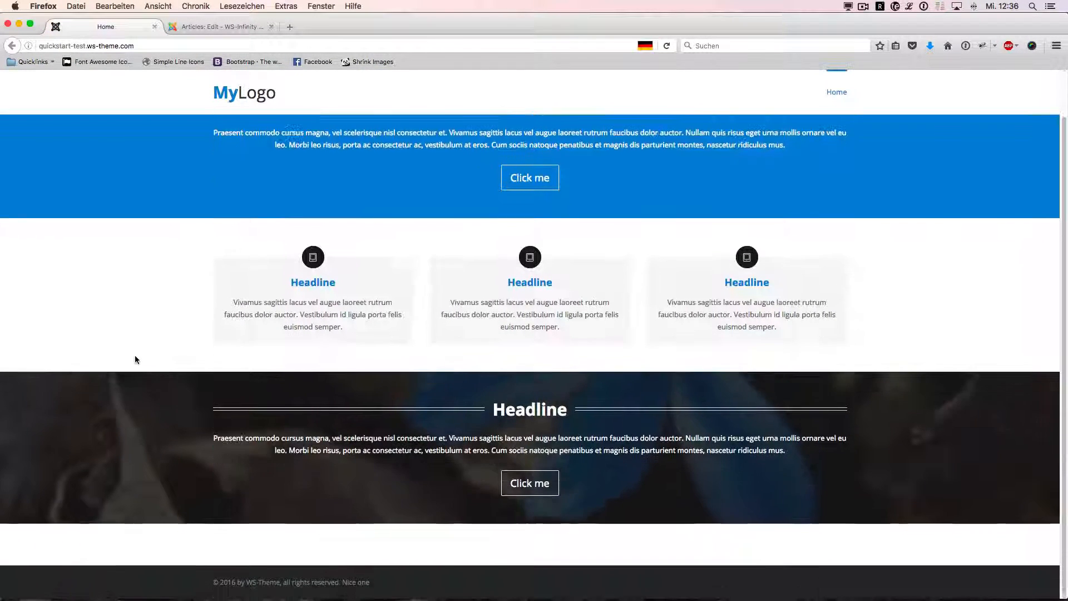
scroll(170, 435, "up", 2)
scroll(158, 426, "down", 2)
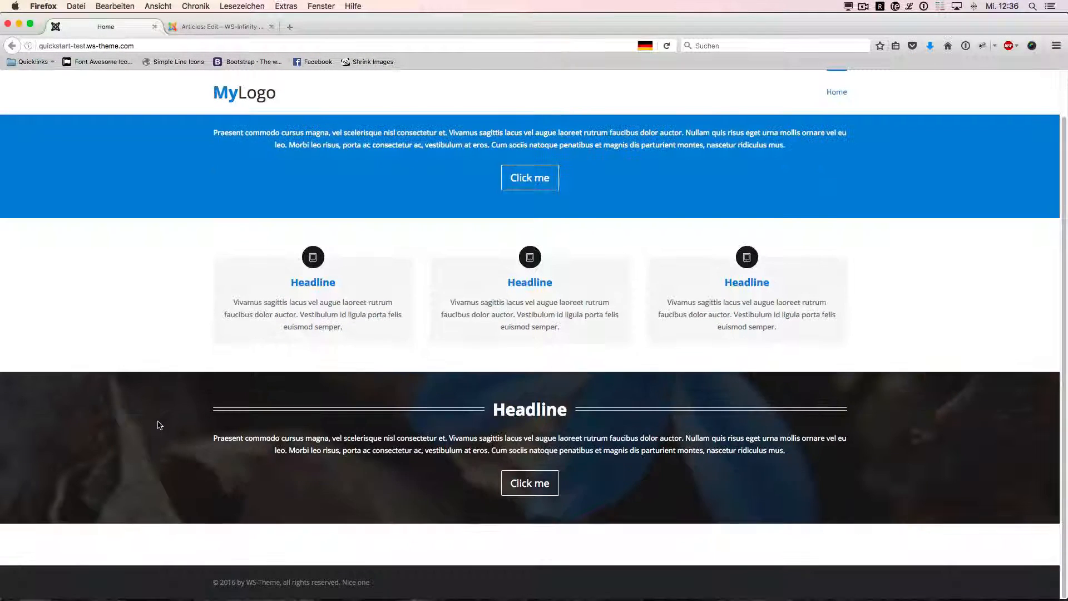
scroll(178, 448, "up", 2)
scroll(166, 442, "down", 2)
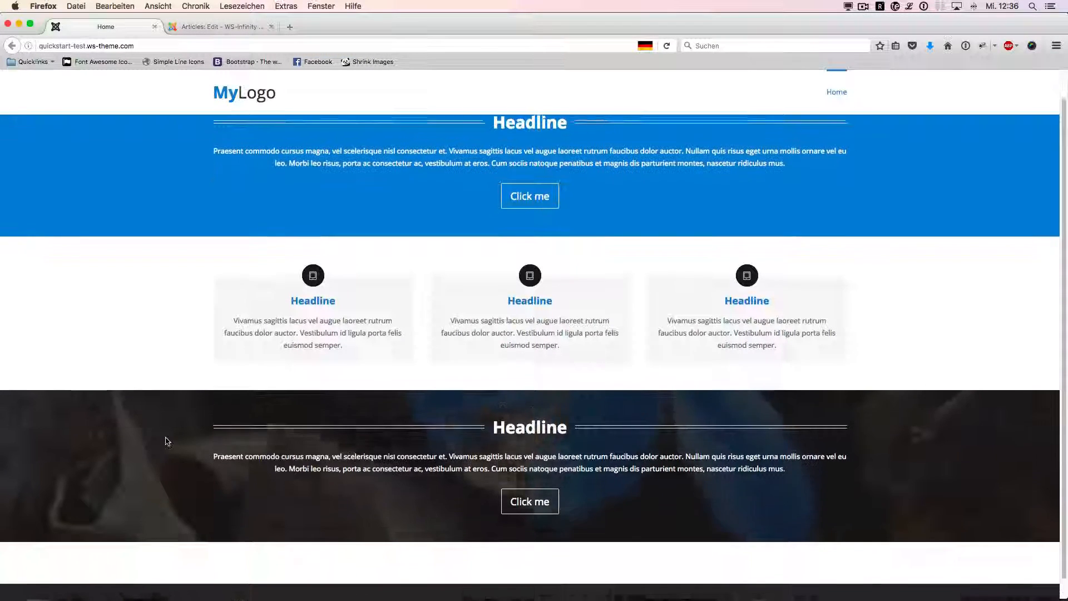
scroll(169, 443, "up", 2)
scroll(170, 444, "down", 2)
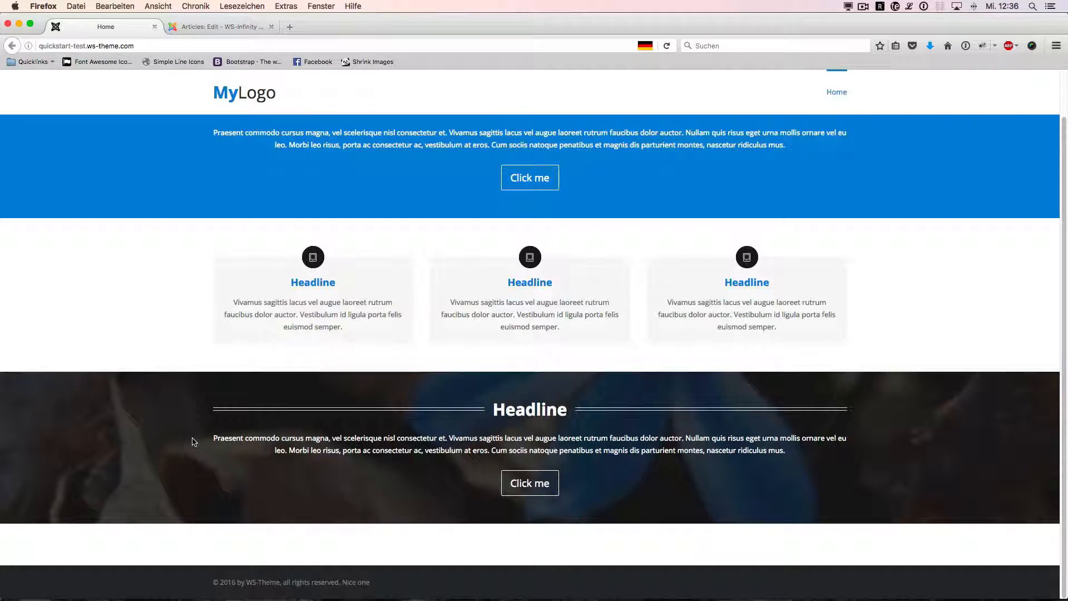
scroll(194, 442, "up", 2)
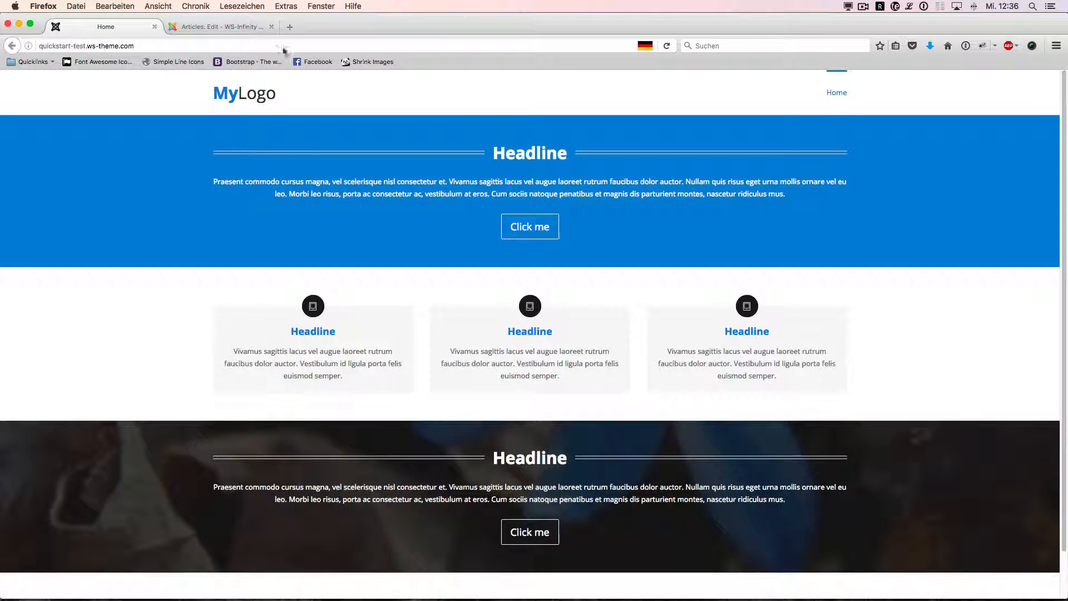
- Add parallax="yes" to the dark {block} tag, save the article and bring up the homepage
left_click(222, 27)
scroll(323, 402, "down", 3)
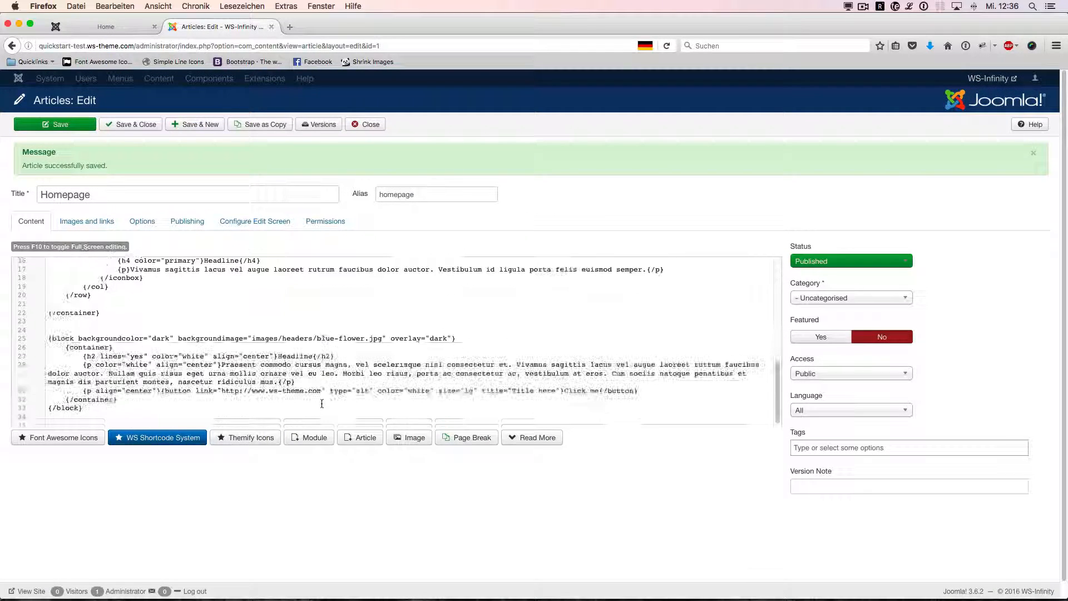
scroll(321, 404, "down", 2)
left_click(453, 324)
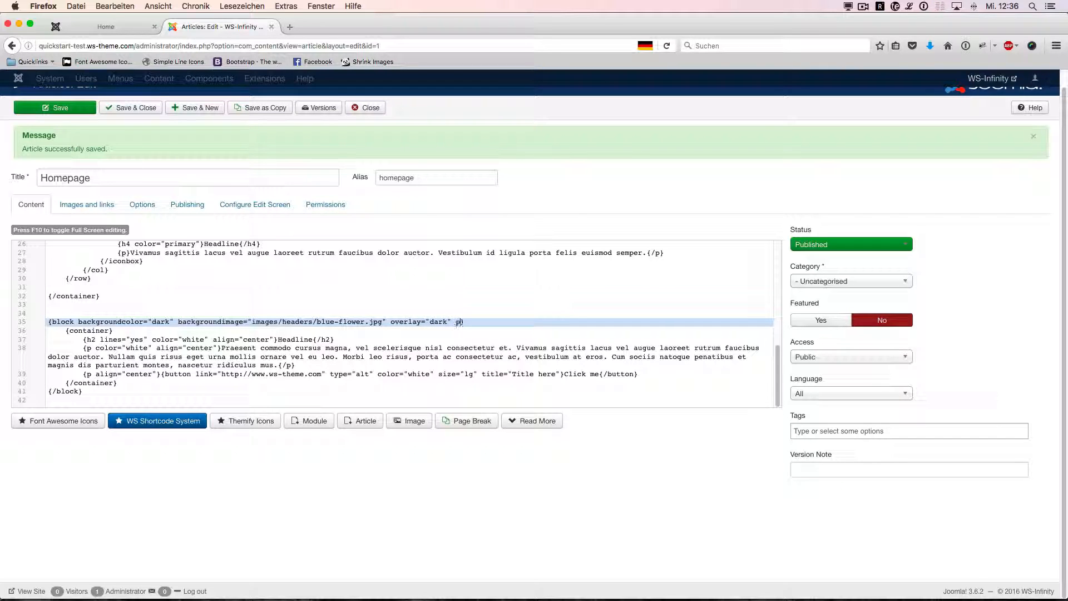
type("parallax=\"yes")
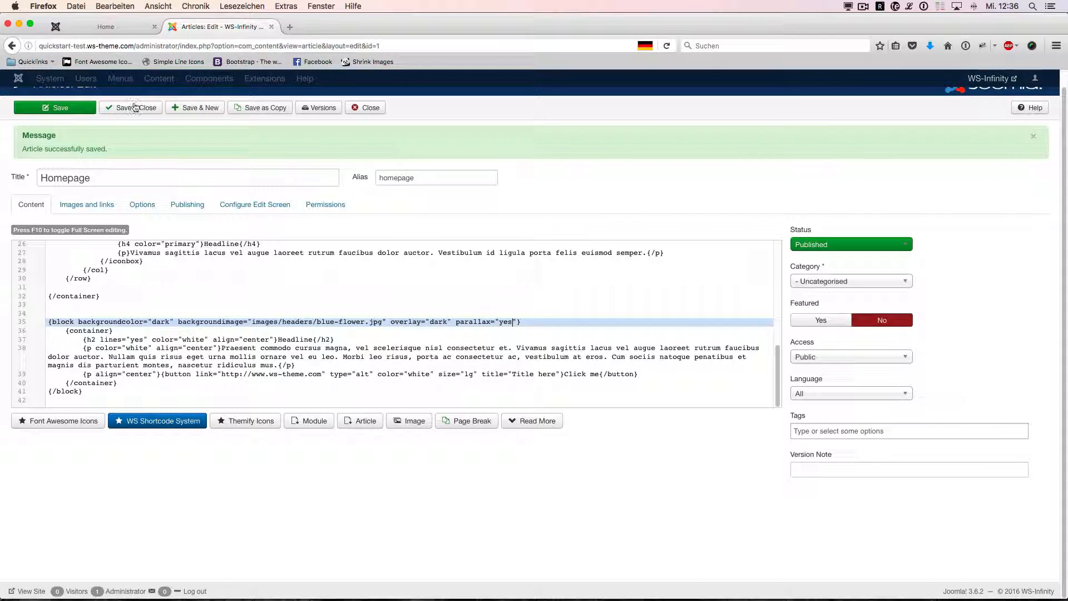
left_click(135, 107)
left_click(106, 27)
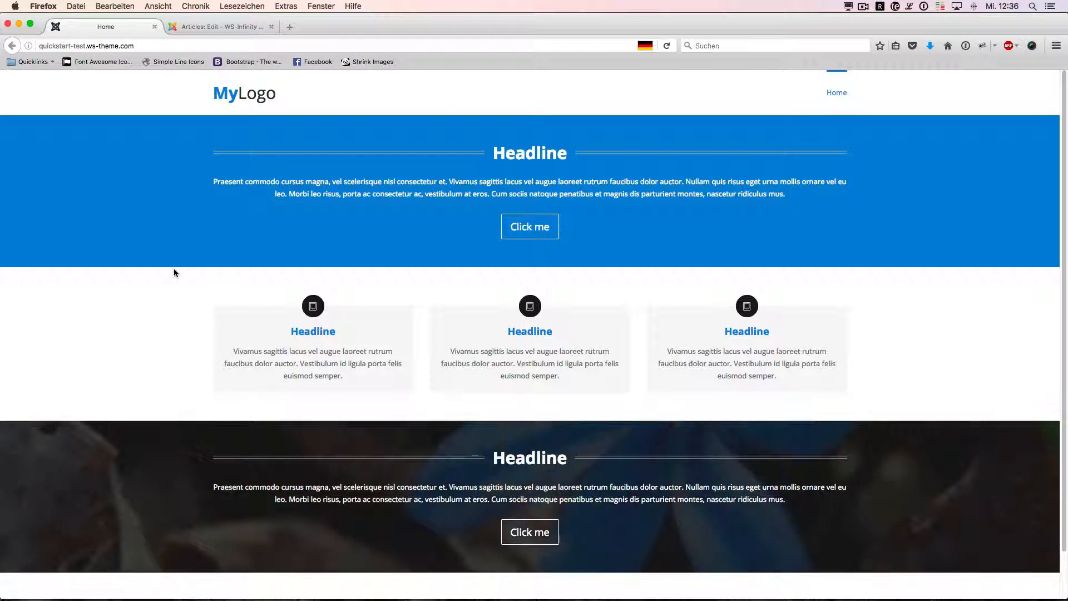
- Check the parallax effect of the dark block's background image on the homepage
scroll(184, 270, "down", 1)
scroll(183, 271, "down", 1)
scroll(184, 271, "up", 2)
scroll(184, 271, "down", 2)
scroll(183, 271, "up", 1)
scroll(183, 271, "up", 1)
scroll(184, 271, "down", 1)
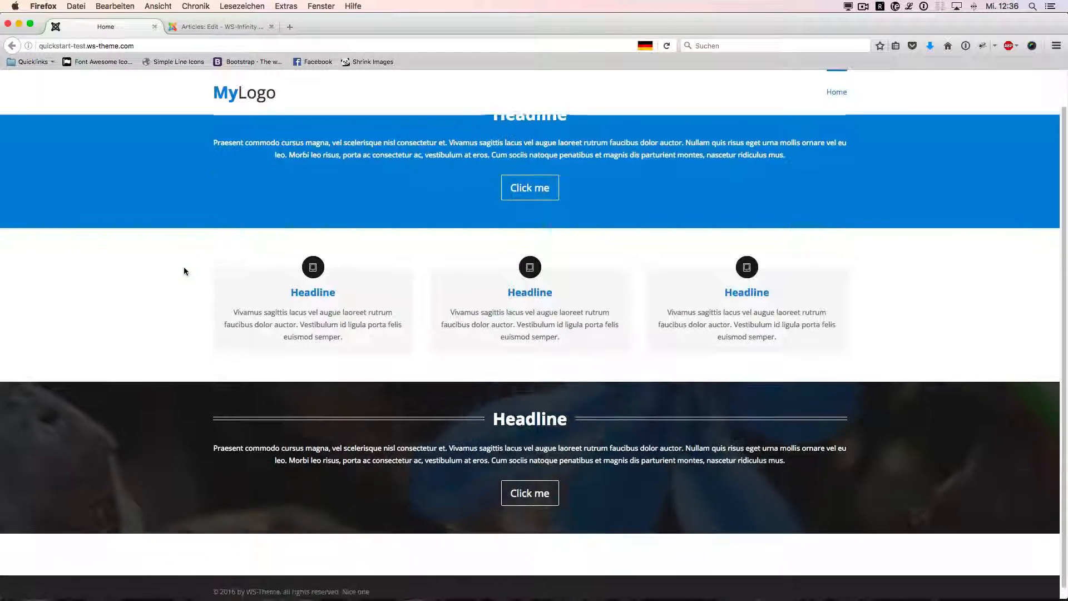
scroll(183, 271, "up", 1)
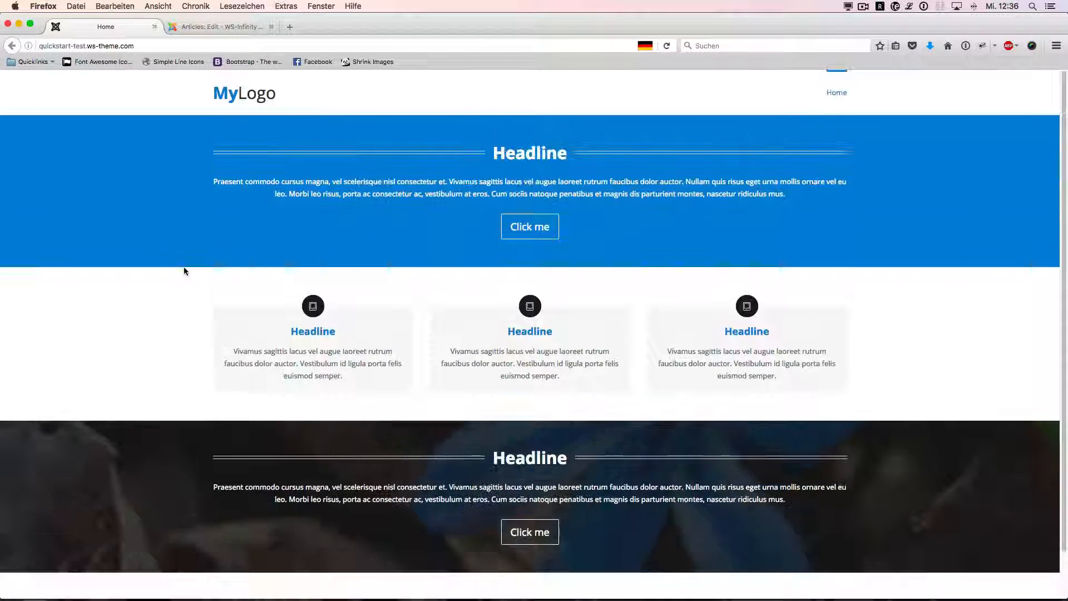
- Find Testimonials in the WS Shortcode System and copy the example shortcode with type="block" and icon="fa-user"
left_click(220, 27)
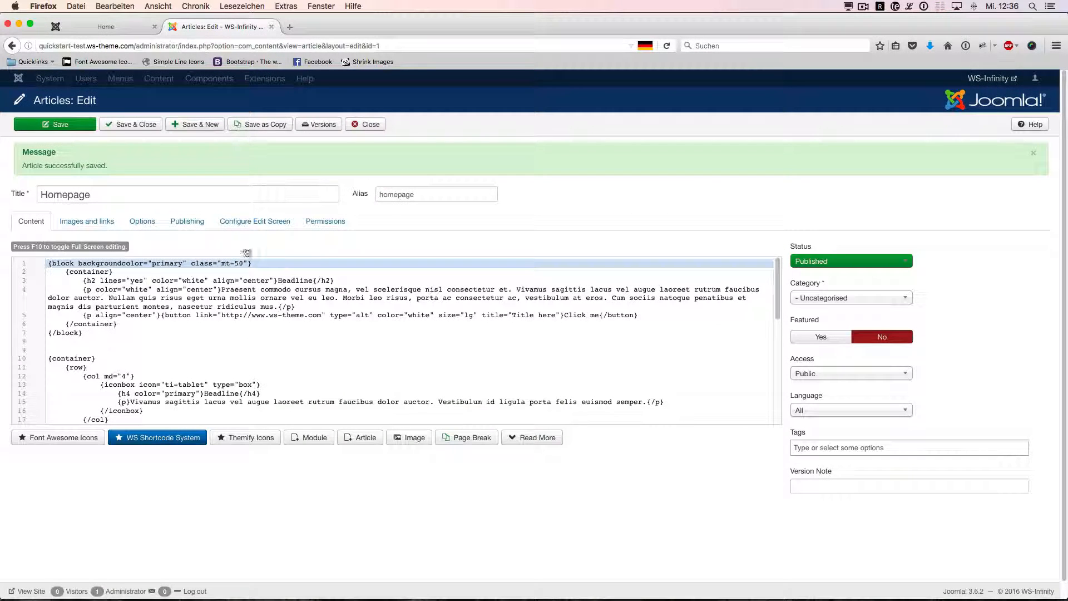
scroll(212, 345, "down", 5)
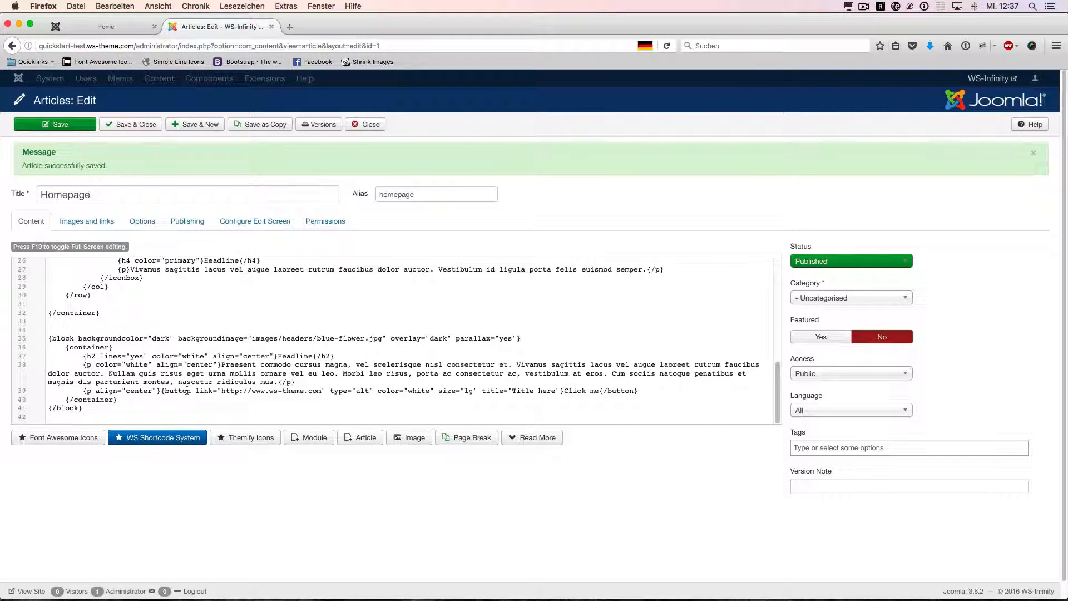
left_click(119, 28)
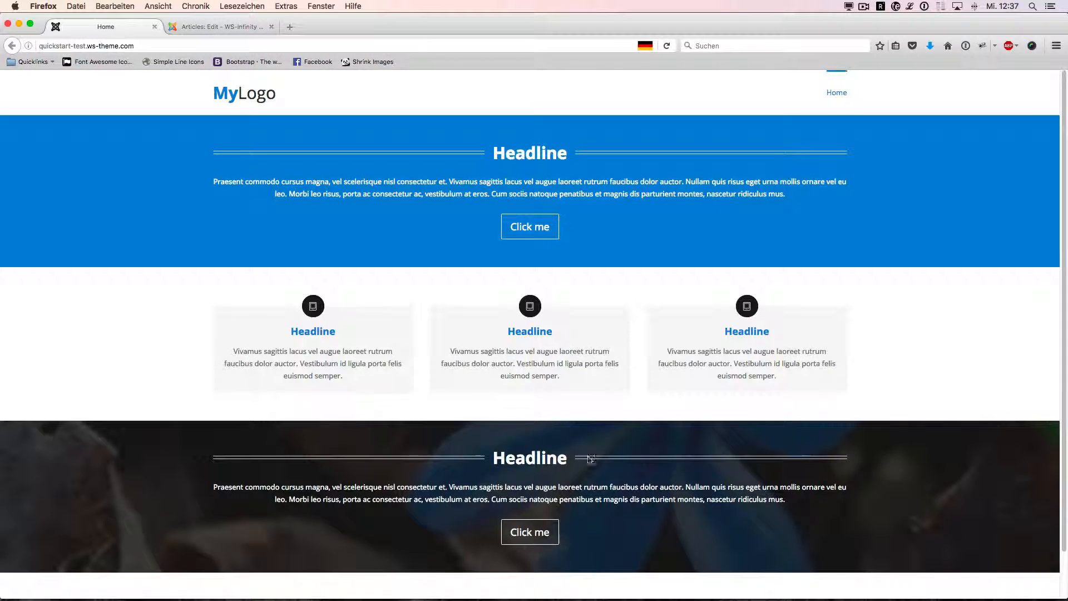
left_click(234, 28)
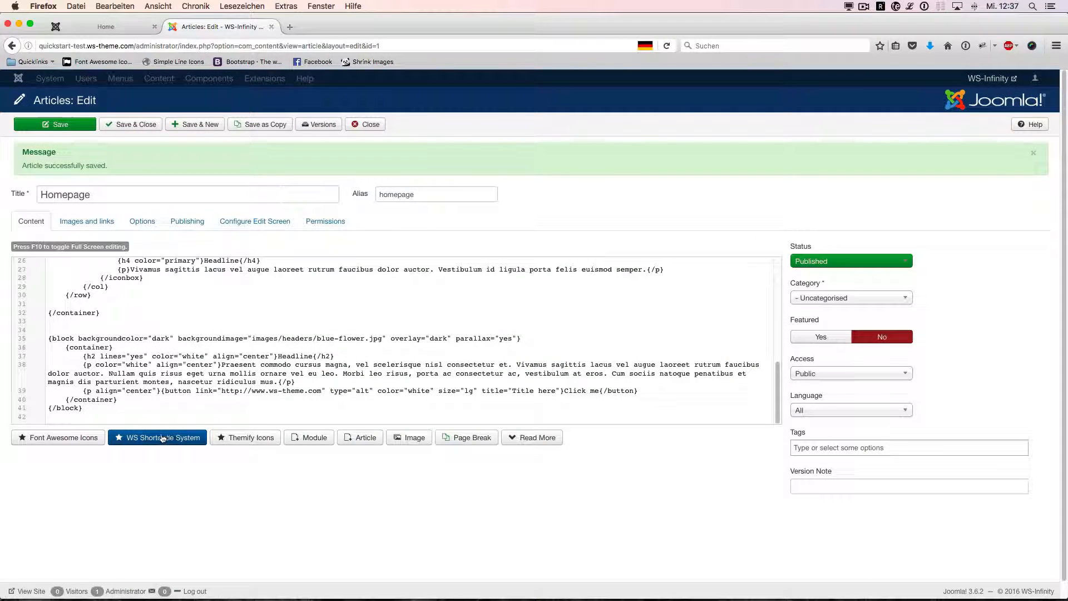
left_click(165, 438)
left_click(515, 152)
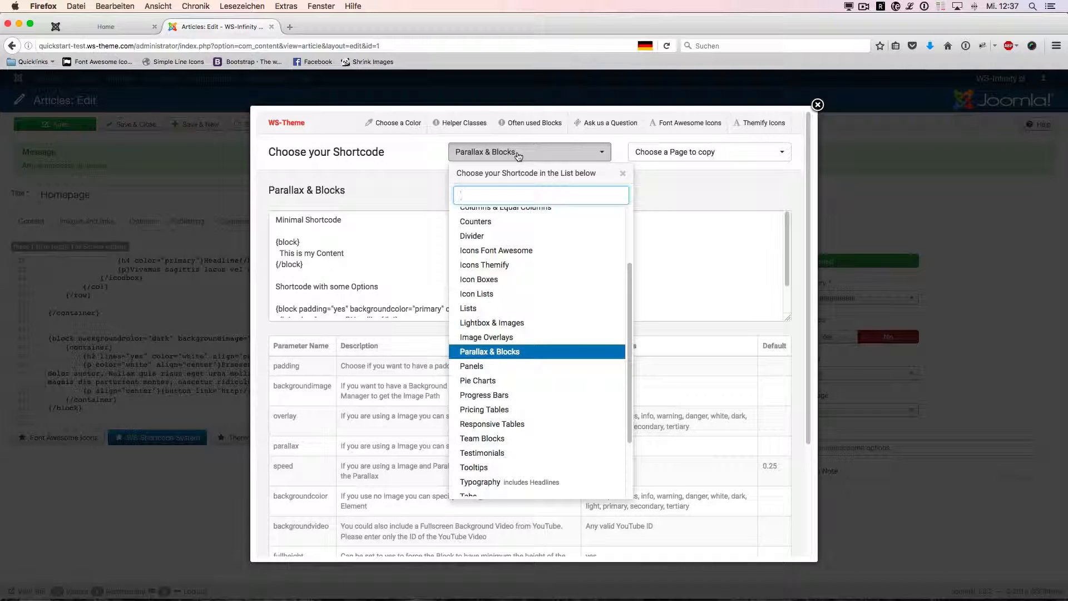
type("test")
left_click(487, 221)
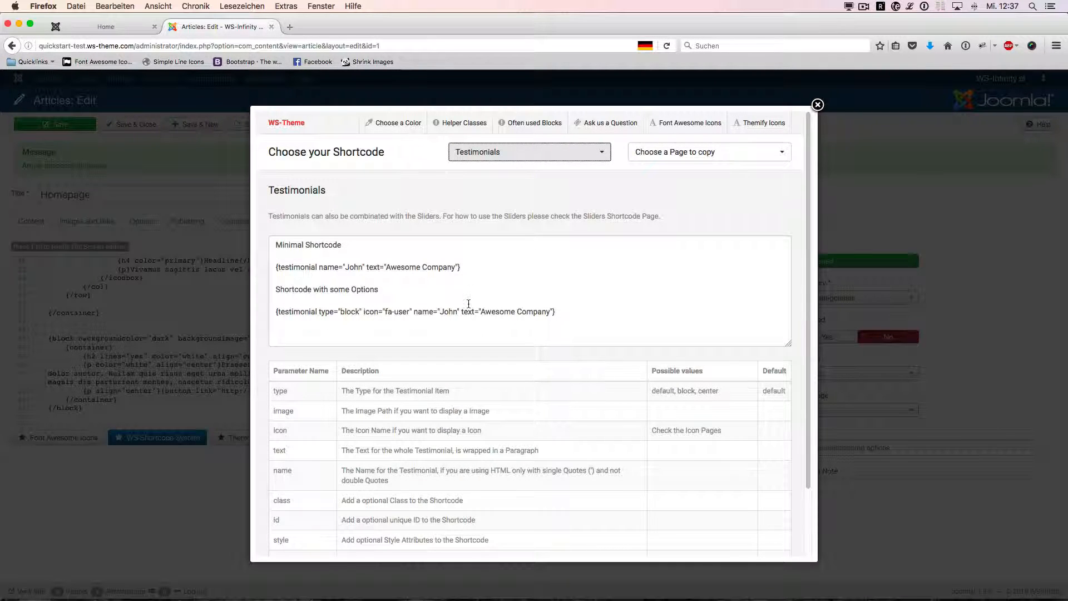
scroll(469, 304, "down", 1)
left_click_drag(561, 291, 271, 294)
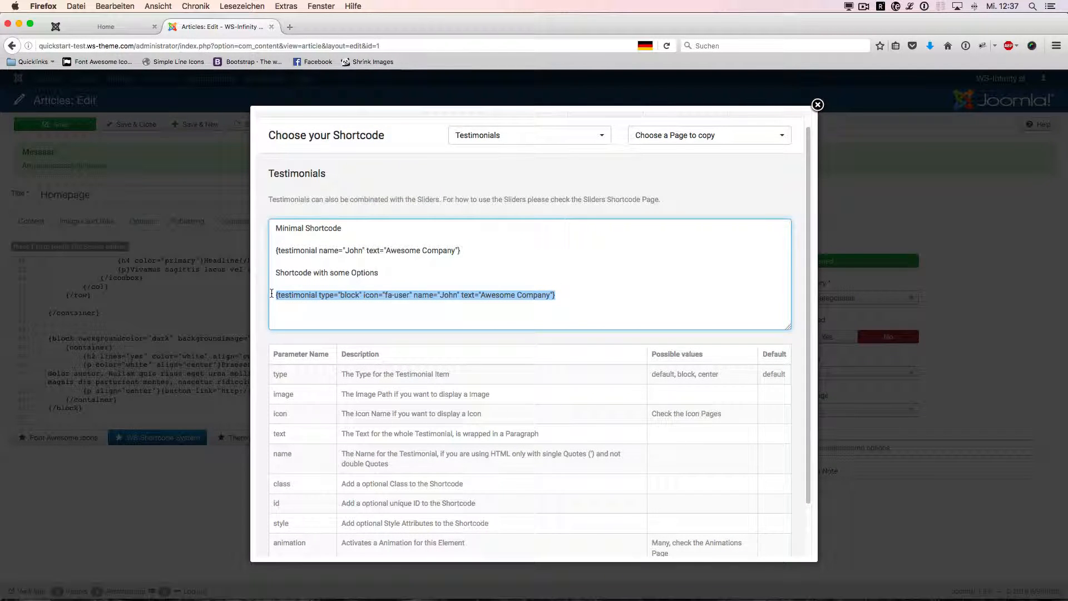
key("super+c")
left_click(113, 410)
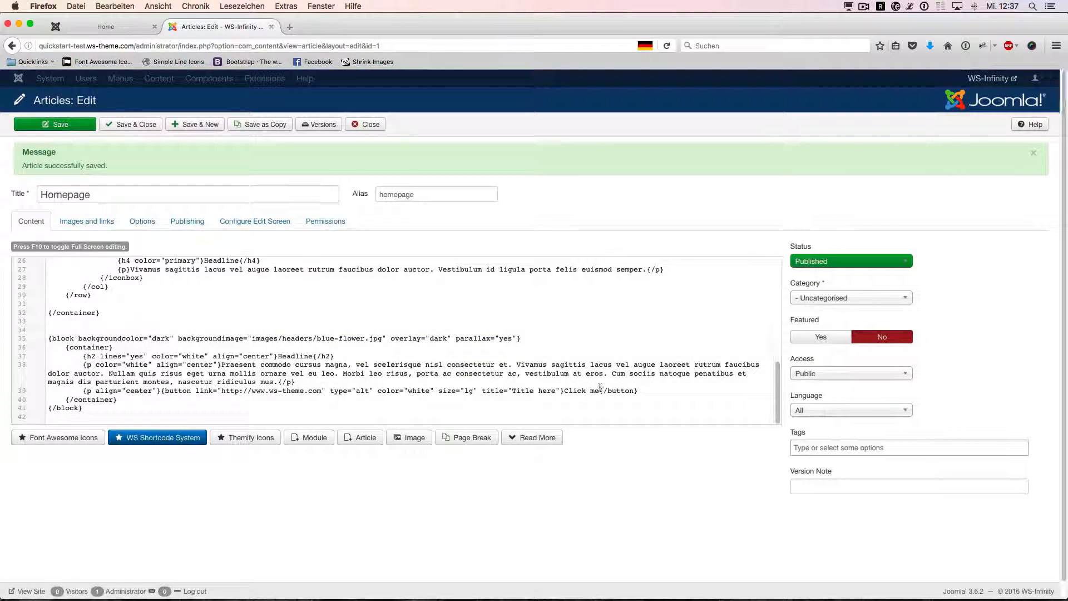
- Replace the dark block's headline, paragraph and button with the copied testimonial shortcode, save the article and reload the homepage
left_click_drag(647, 392, 90, 361)
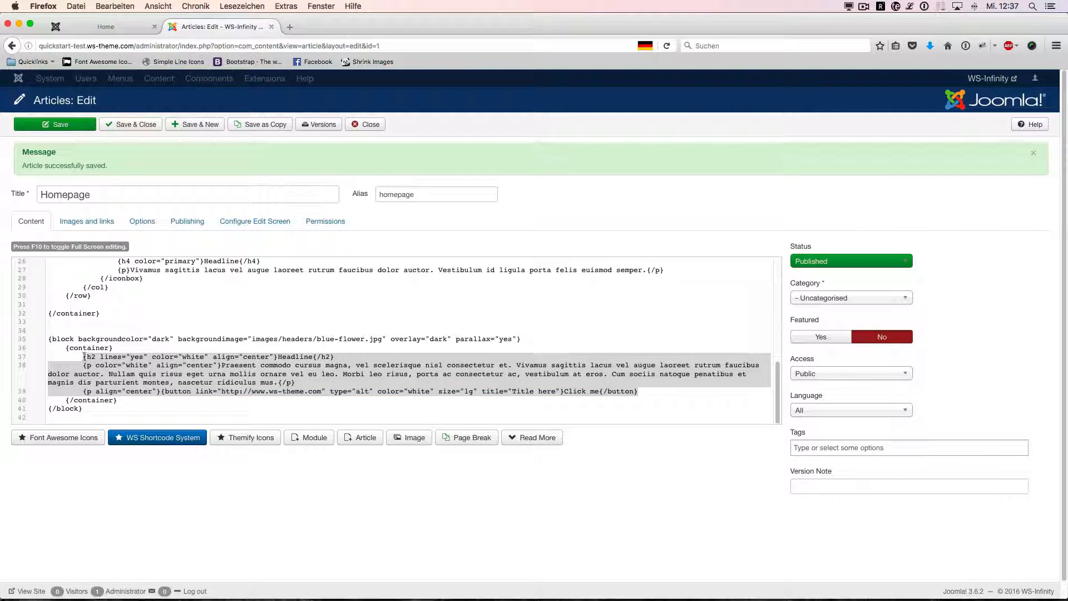
key("super+v")
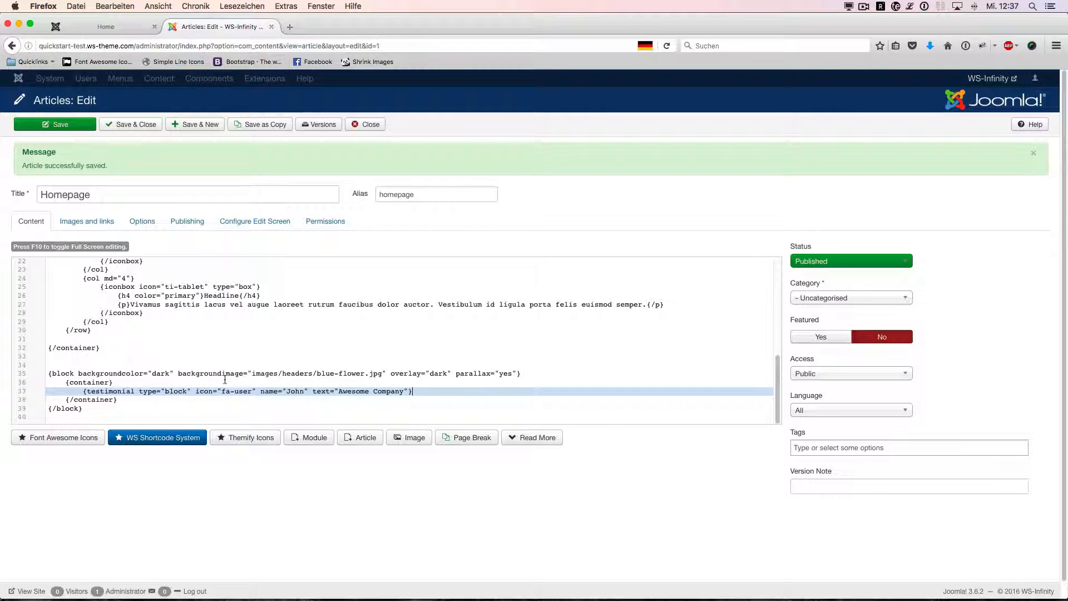
left_click(56, 124)
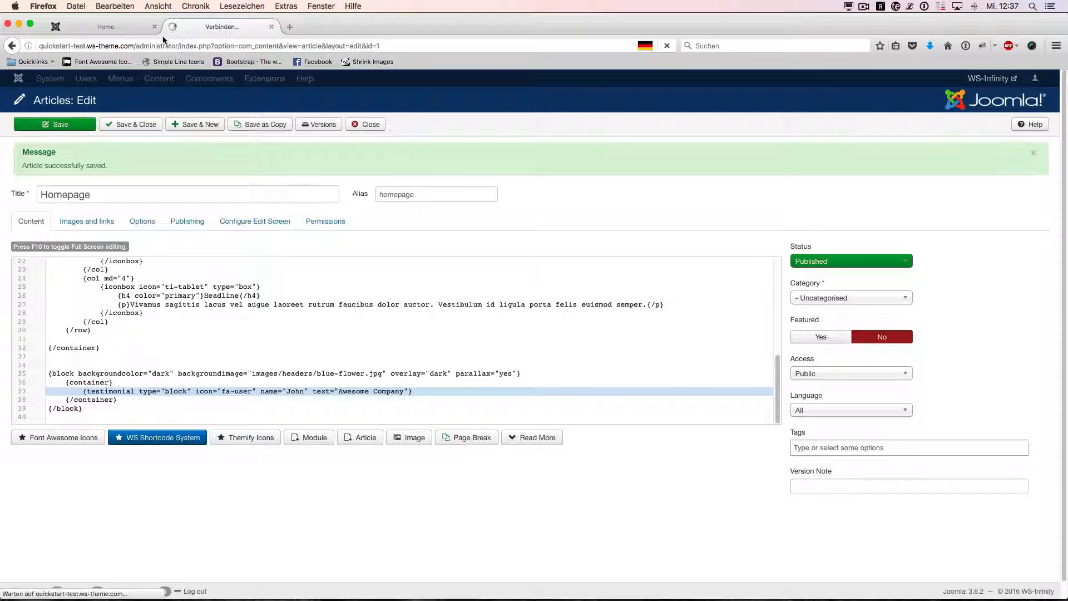
left_click(105, 27)
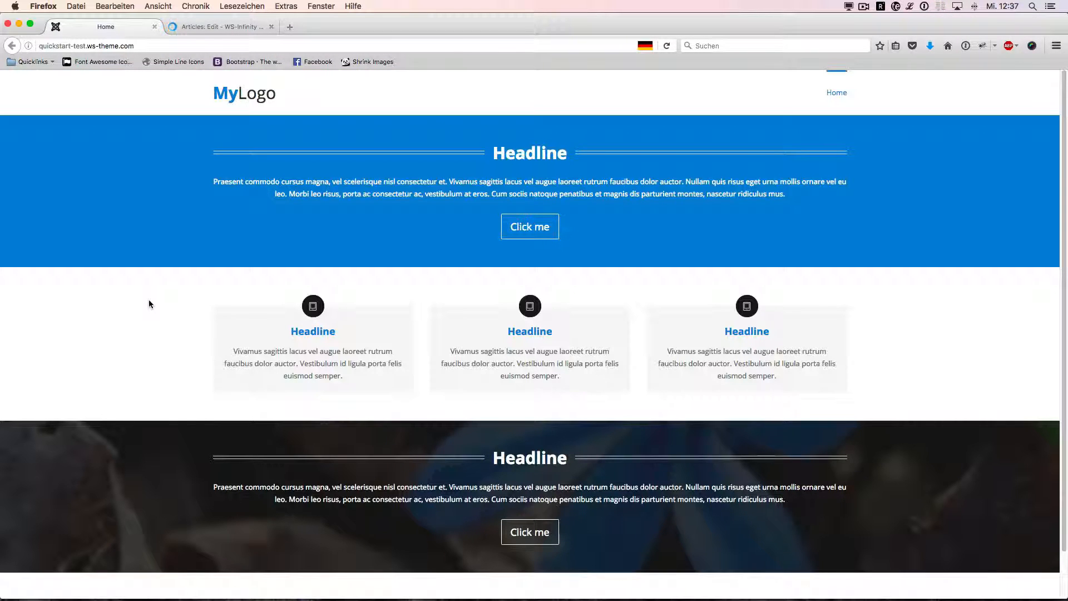
key("super+r")
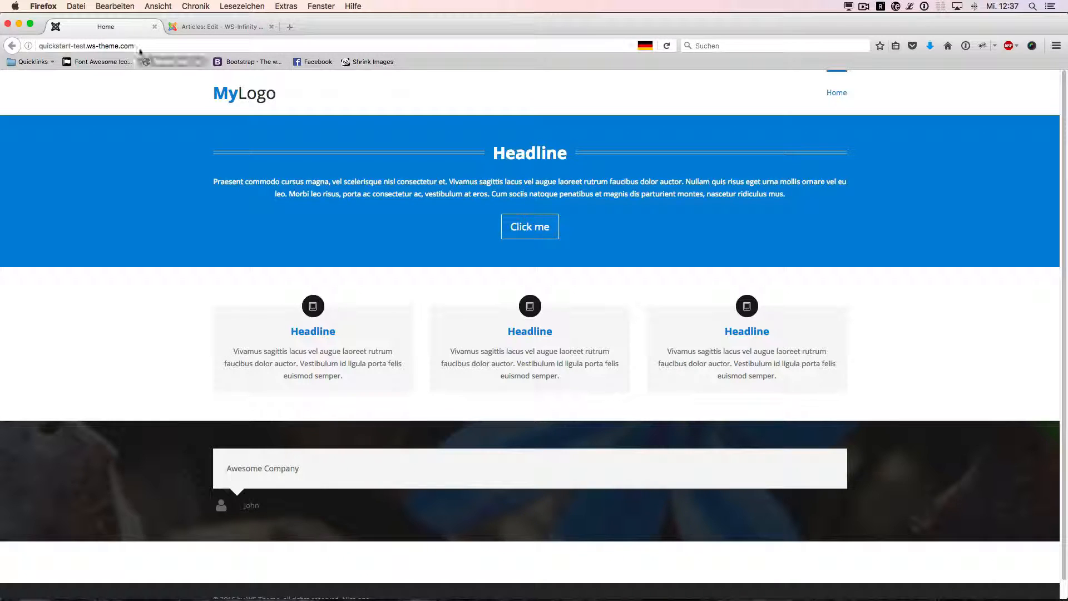
- Look up the possible type values of the Testimonials shortcode in the WS Shortcode System
left_click(212, 28)
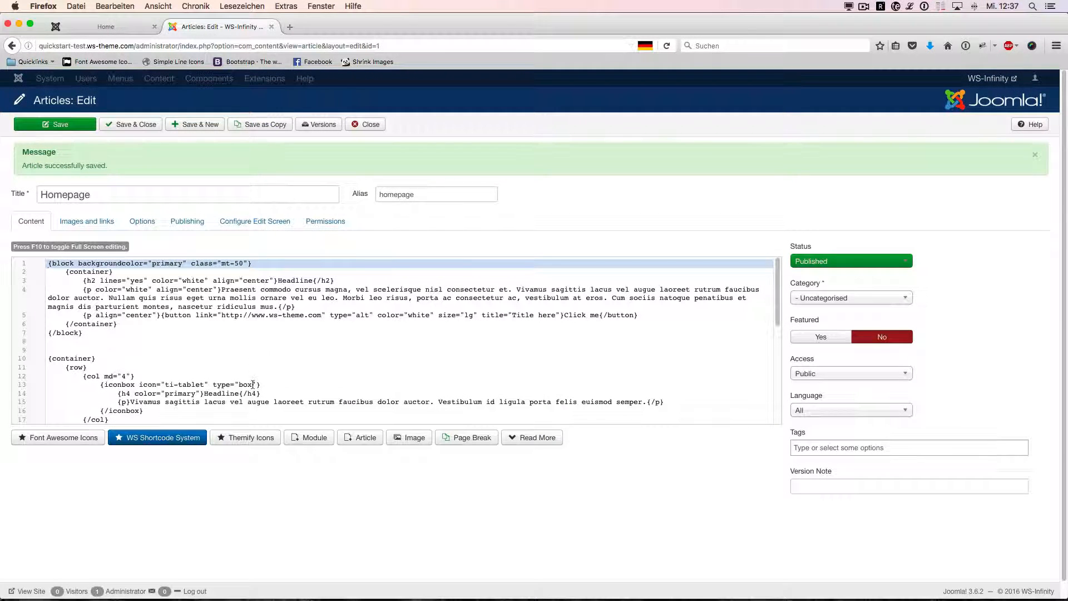
left_click(181, 438)
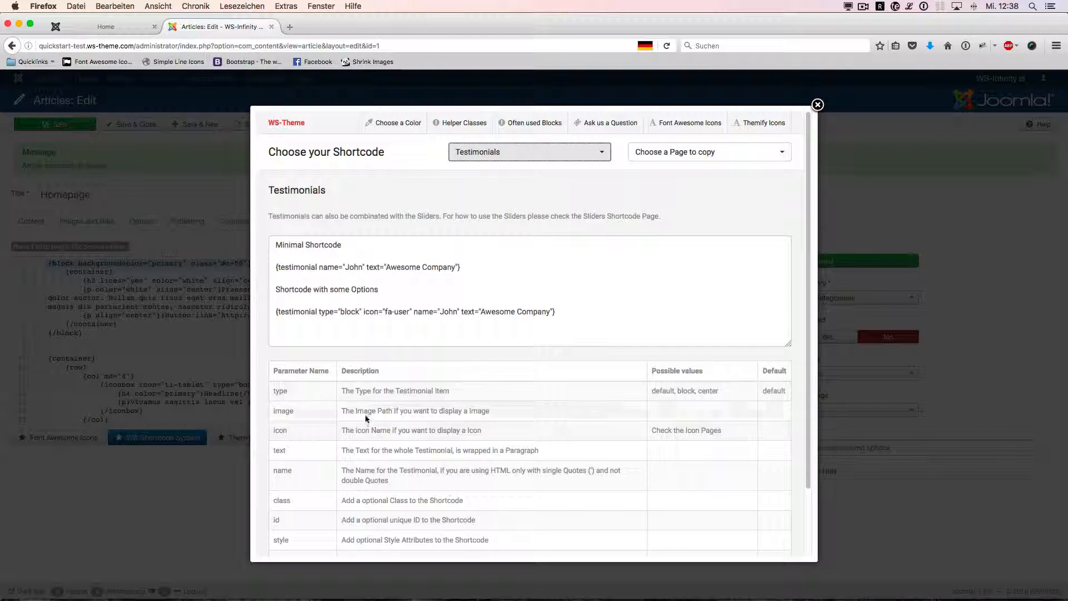
left_click(165, 382)
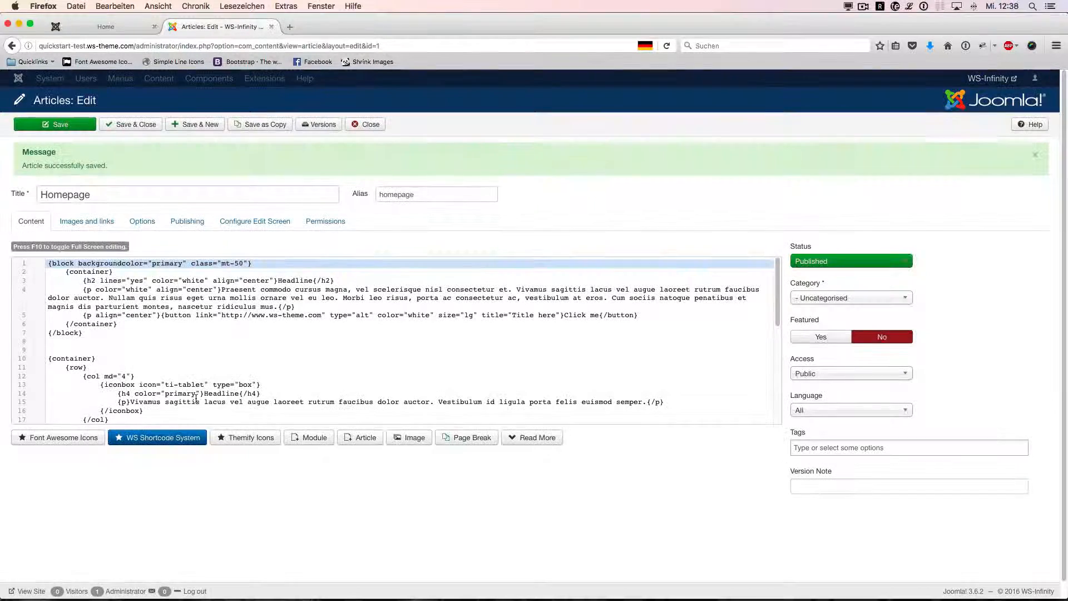
- Set the first {iconbox} tag's type to "center", save the article and check the change on the reloaded homepage
double_click(243, 385)
type("center")
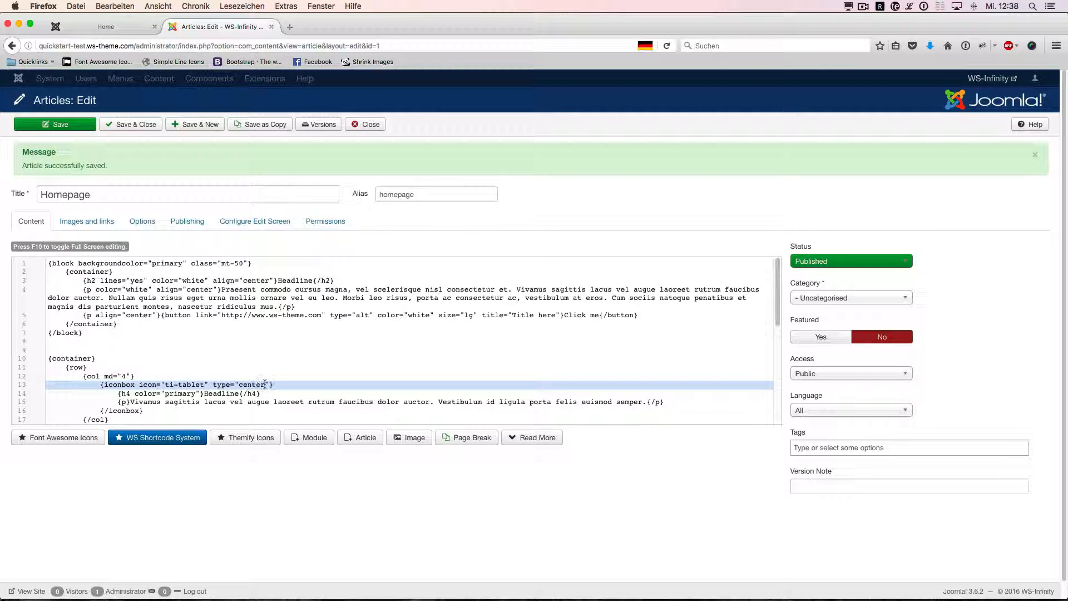
left_click(55, 124)
left_click(110, 27)
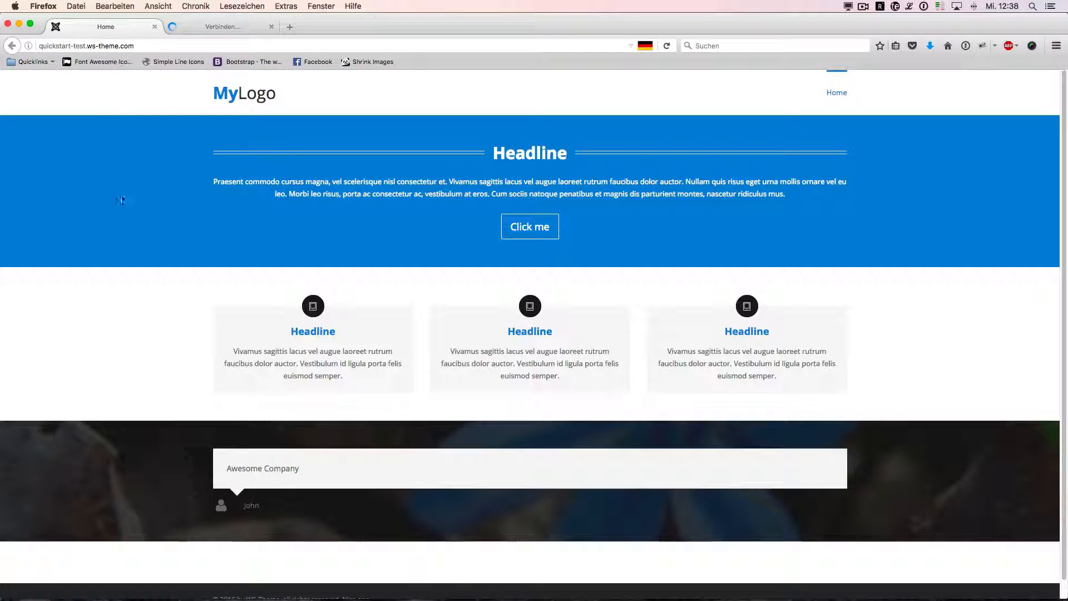
key("super+r")
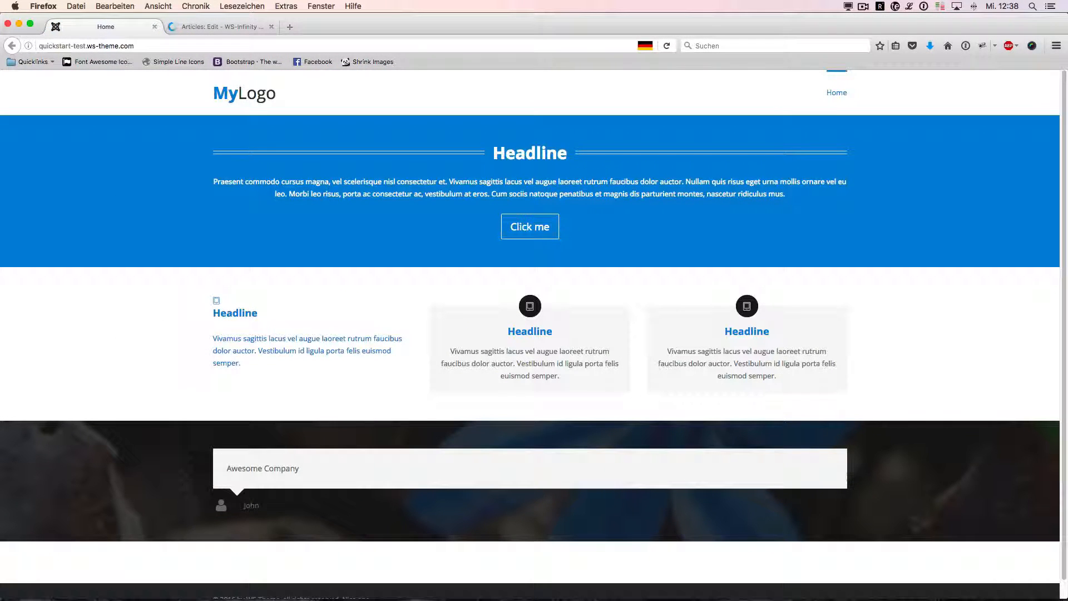
key("super+r")
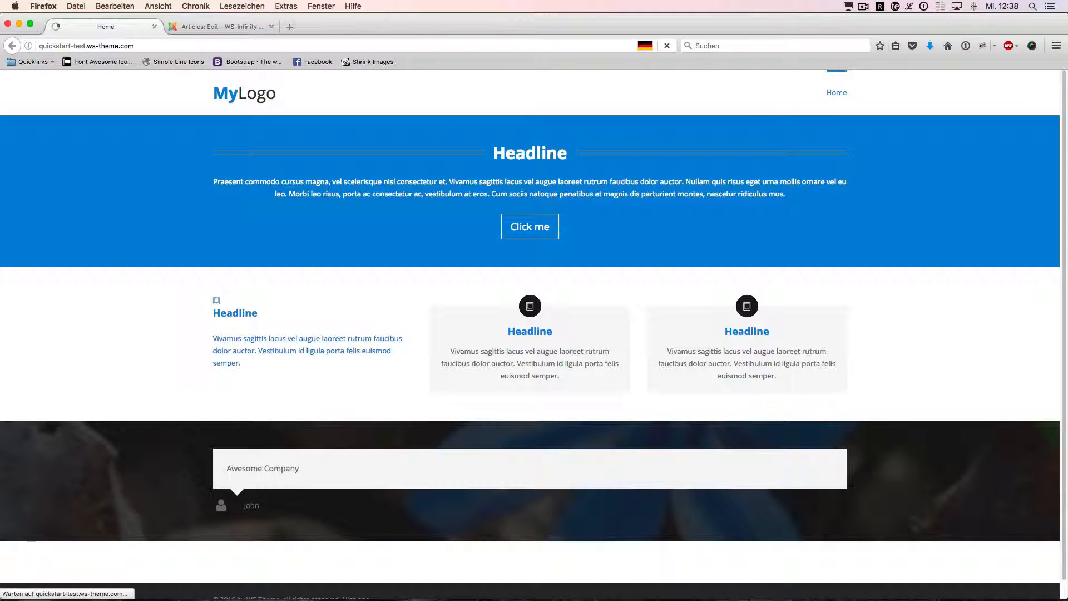
left_click(198, 28)
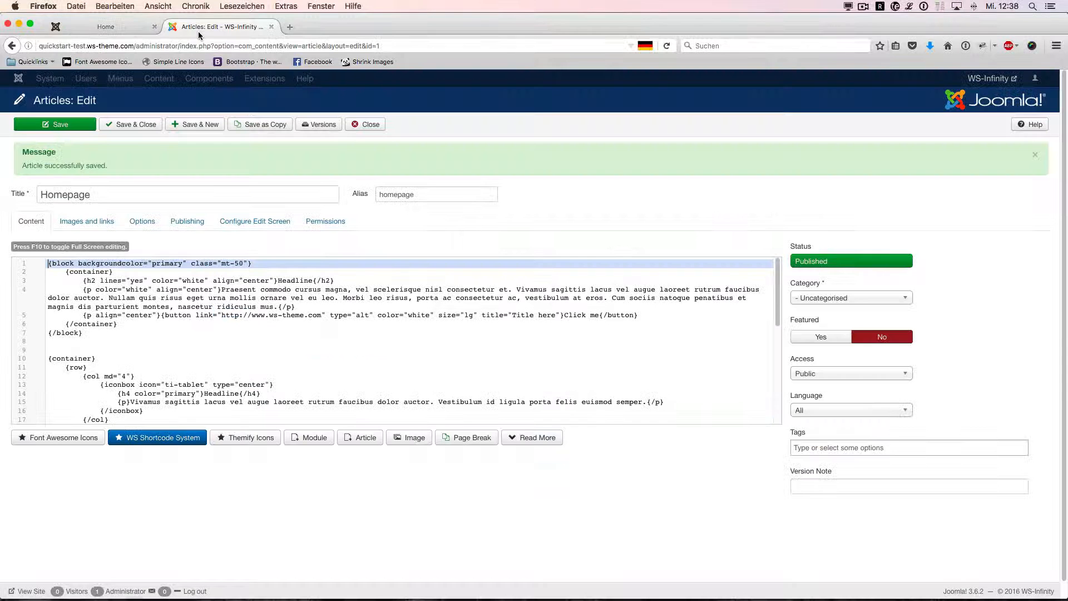
- Restore the first {iconbox} tag's type to "box", set the testimonial's type to "center", save the article and check the reloaded homepage
double_click(250, 384)
scroll(252, 384, "down", 3)
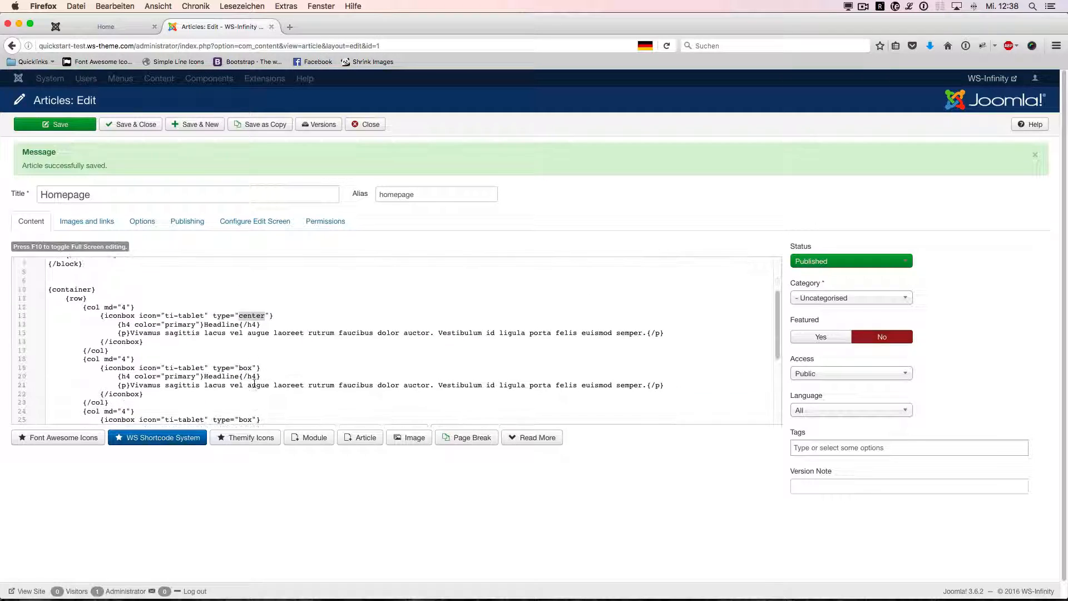
scroll(219, 415, "down", 5)
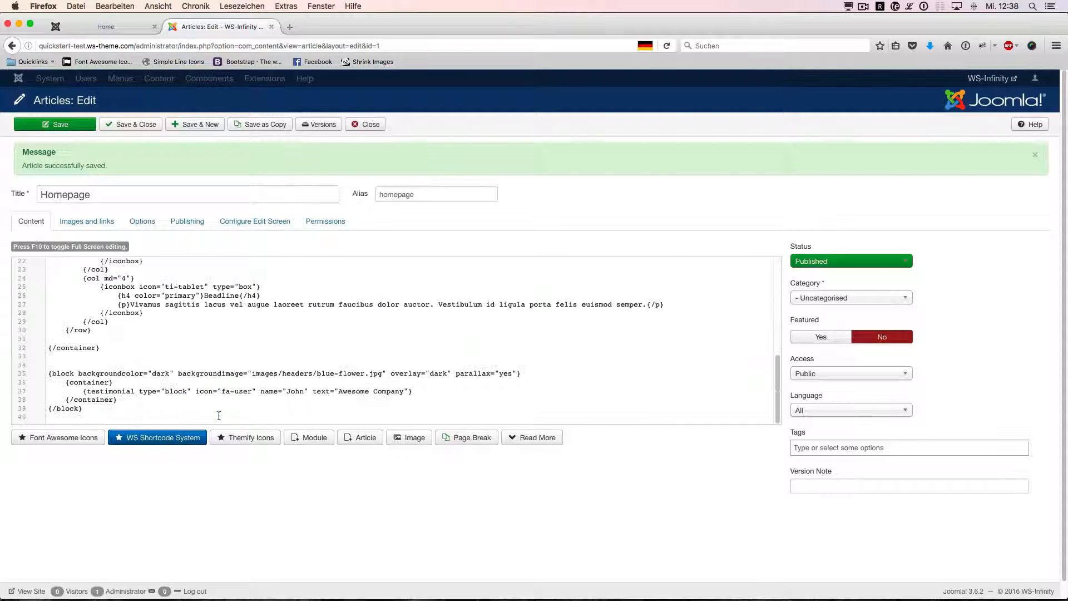
double_click(172, 391)
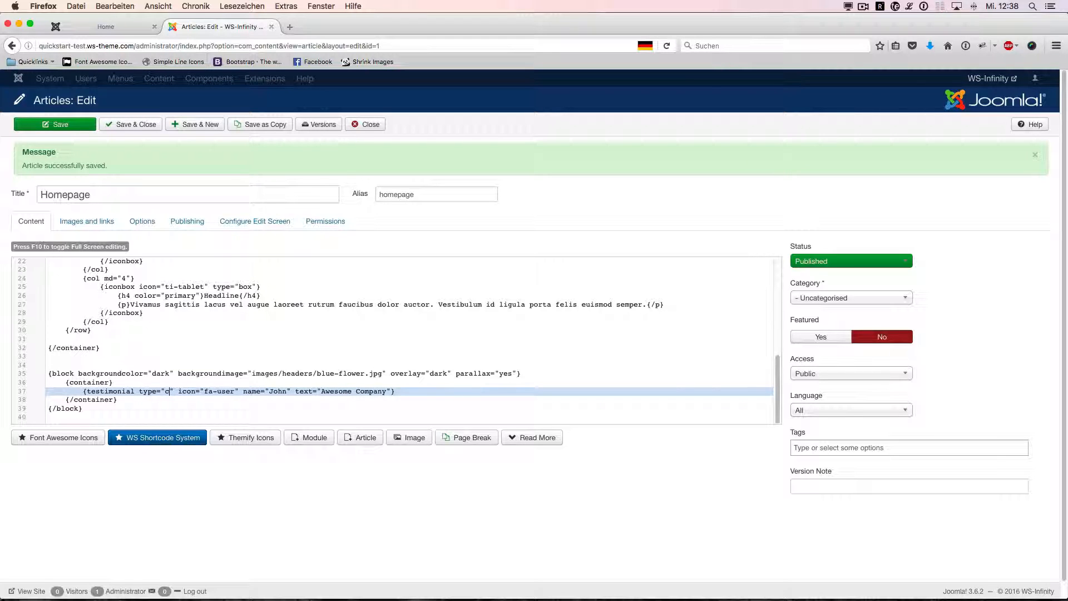
key("ctrl+v")
left_click(55, 124)
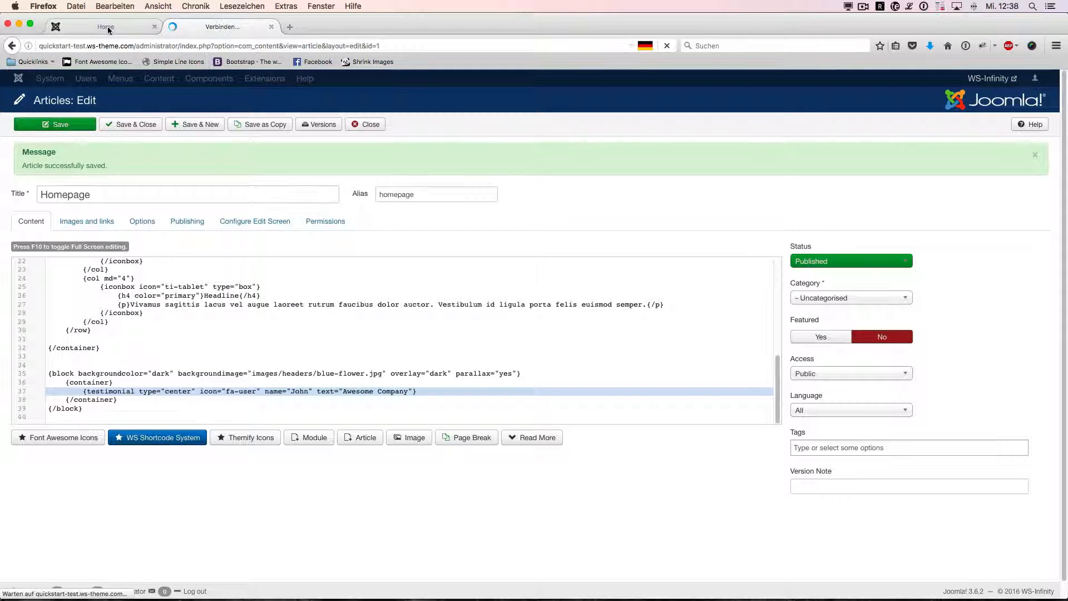
left_click(106, 27)
key("super+r")
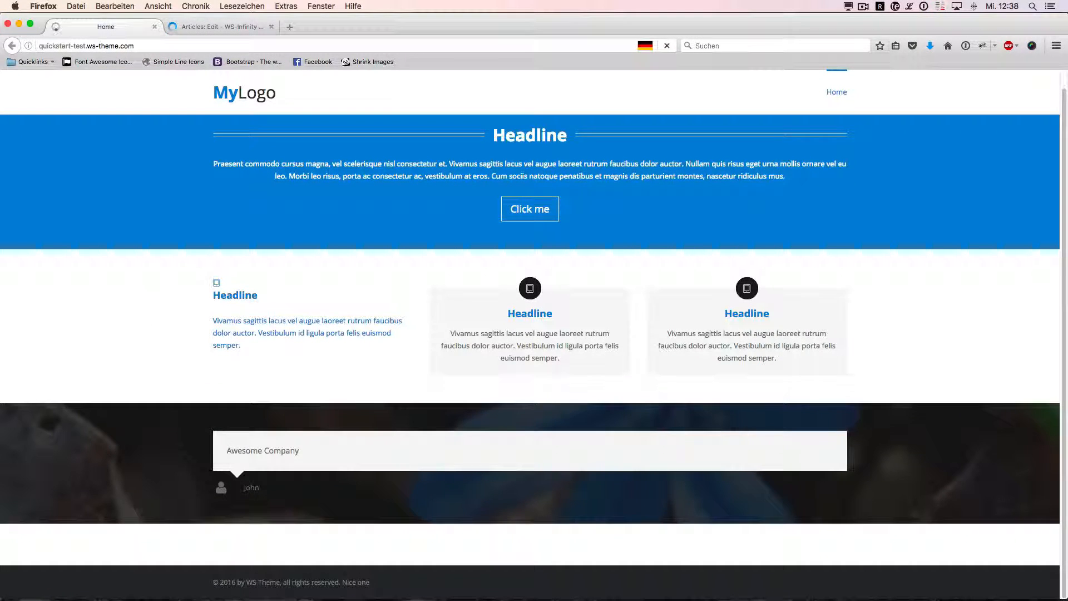
scroll(137, 348, "down", 2)
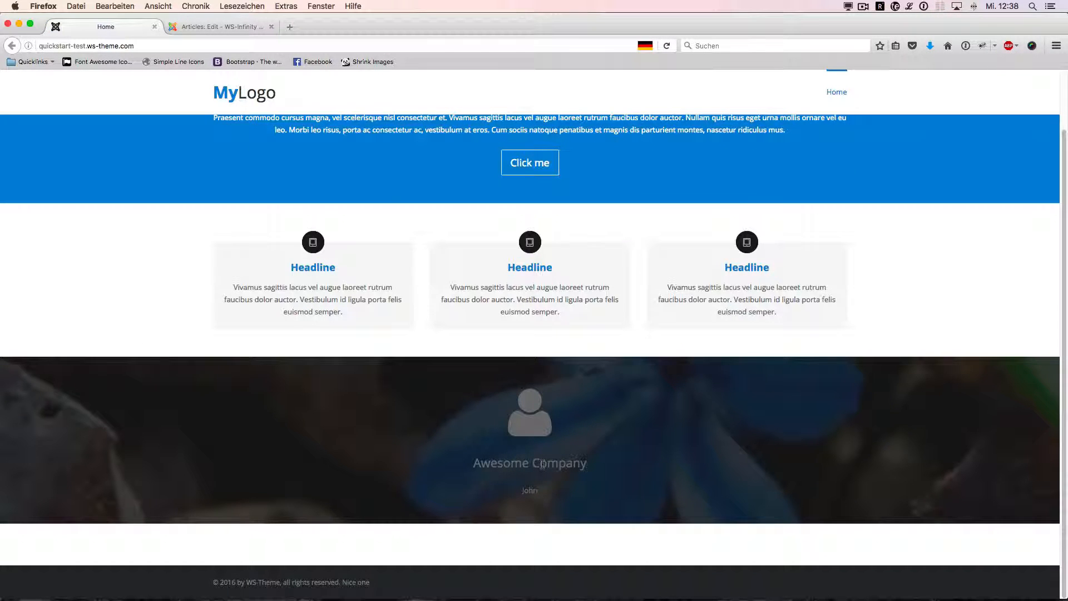
- Replace the testimonial's text "Awesome Company" with three Lorem ipsum sentences from LittleIpsum, save the article and check the reloaded homepage
key("ctrl+Tab")
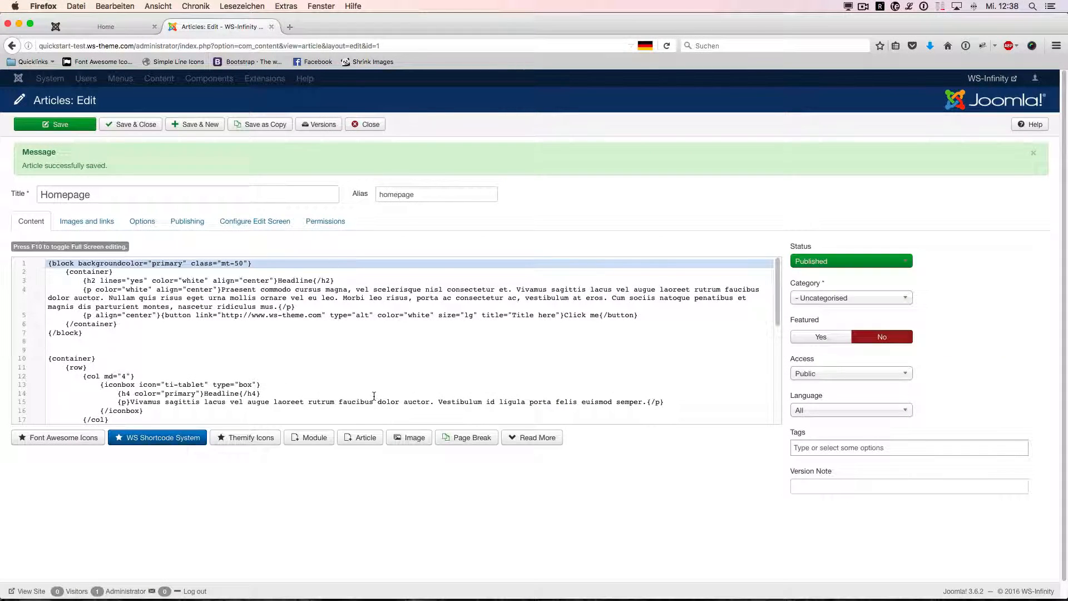
scroll(374, 397, "down", 5)
scroll(374, 396, "down", 1)
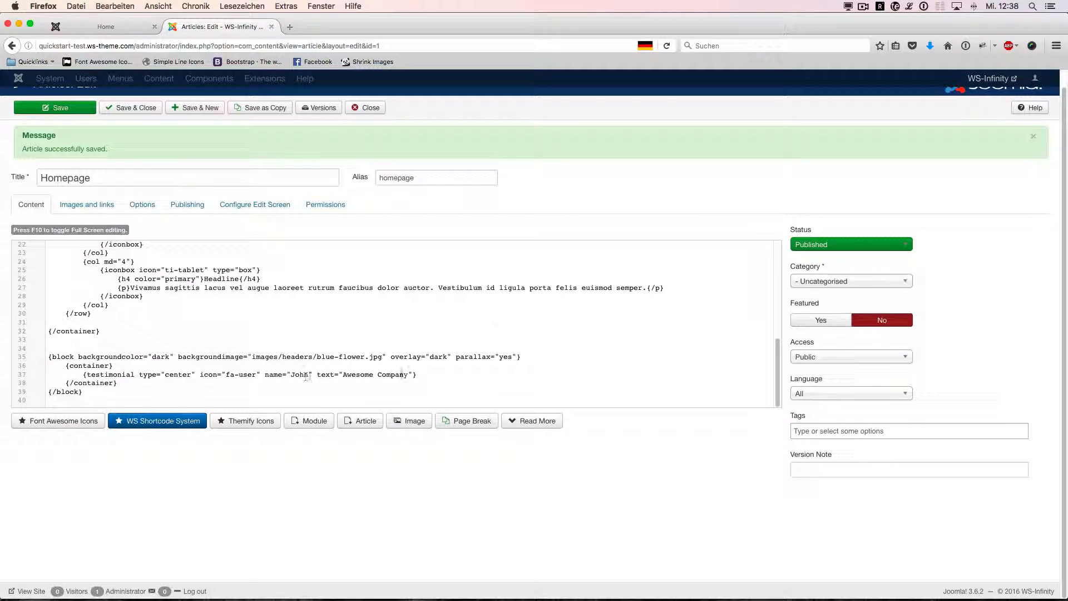
left_click(910, 6)
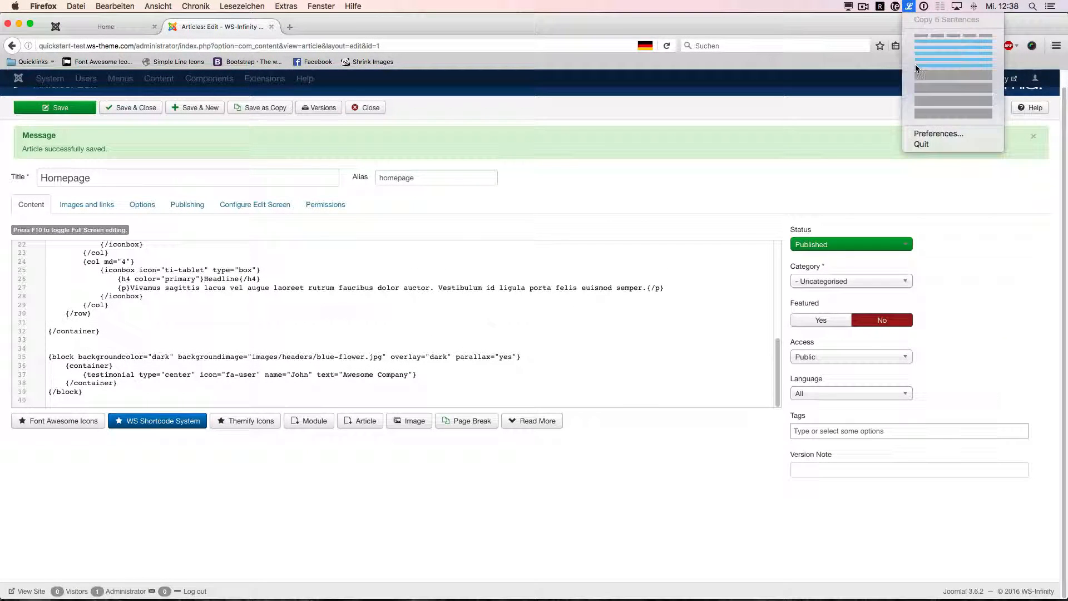
left_click(933, 53)
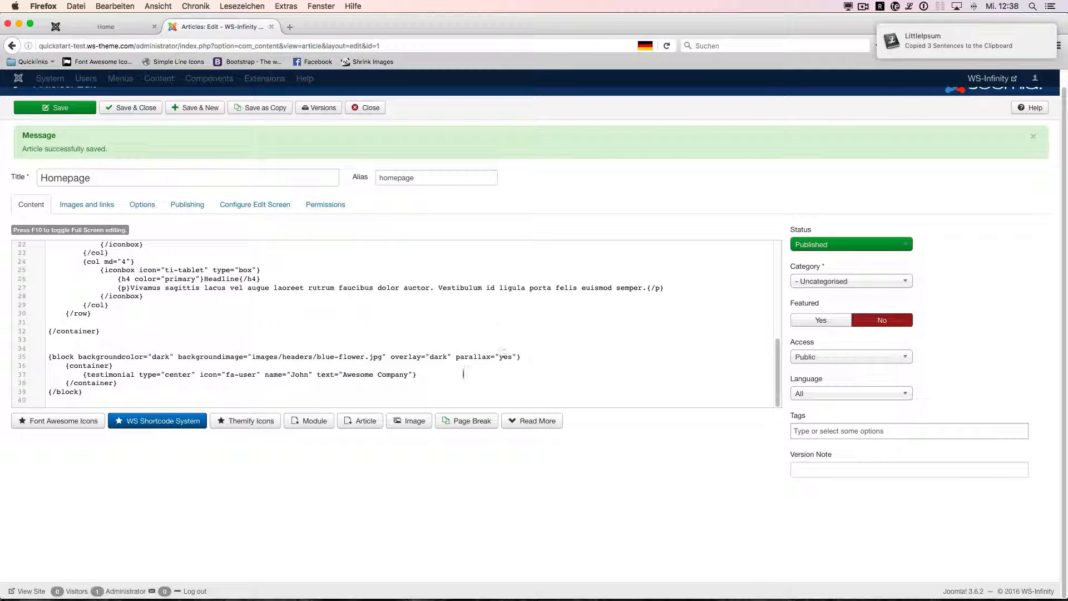
left_click_drag(409, 374, 342, 375)
key("ctrl+v")
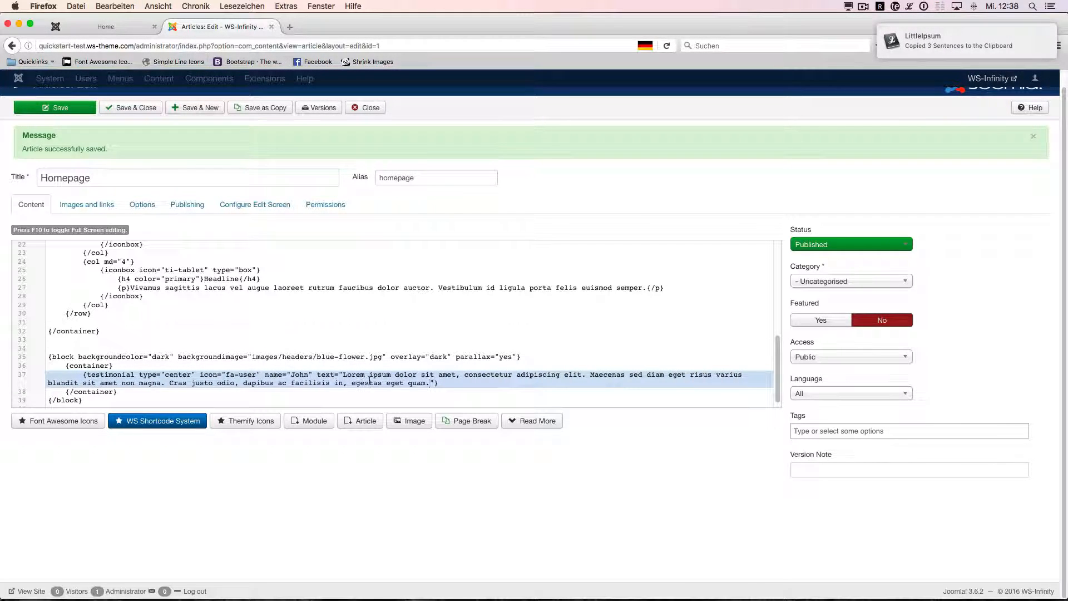
left_click(59, 112)
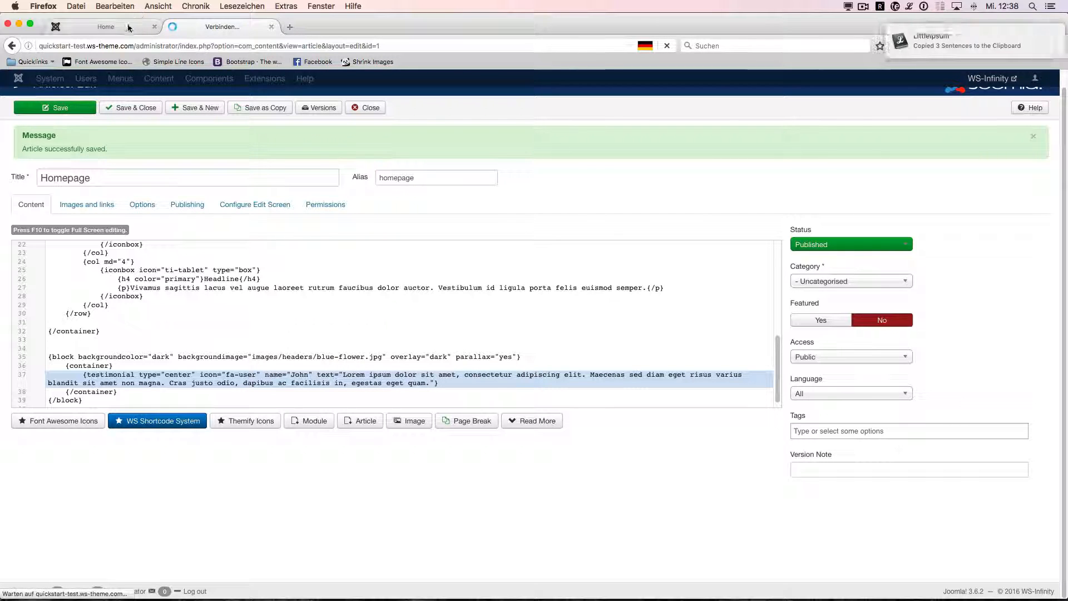
left_click(128, 26)
key("super+r")
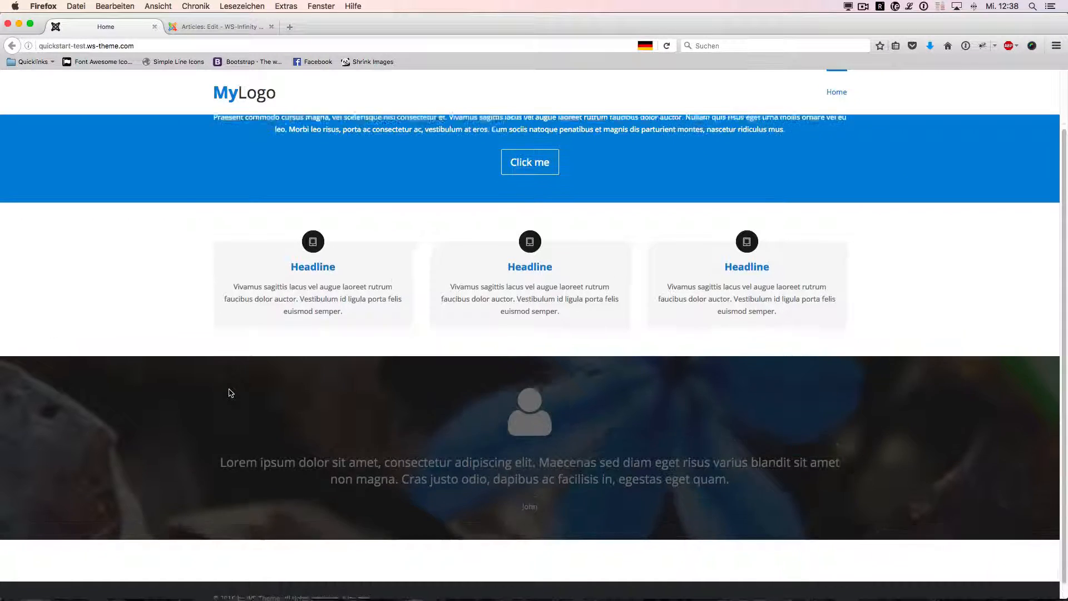
scroll(190, 384, "down", 2)
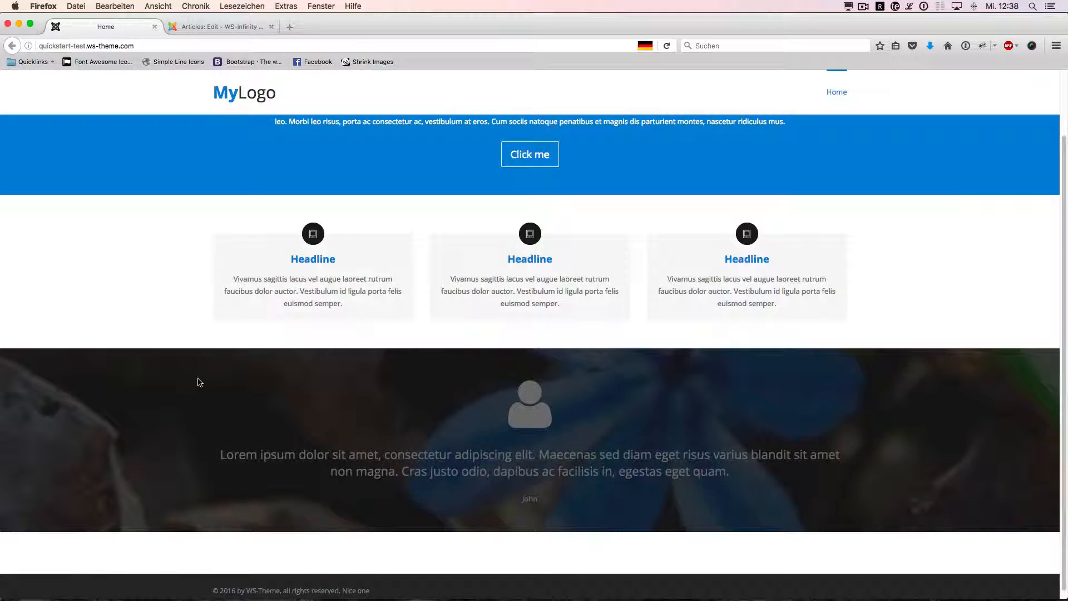
- Set the image block's overlay to "light", save the article and check the effect on the reloaded homepage
left_click(225, 31)
scroll(248, 388, "down", 5)
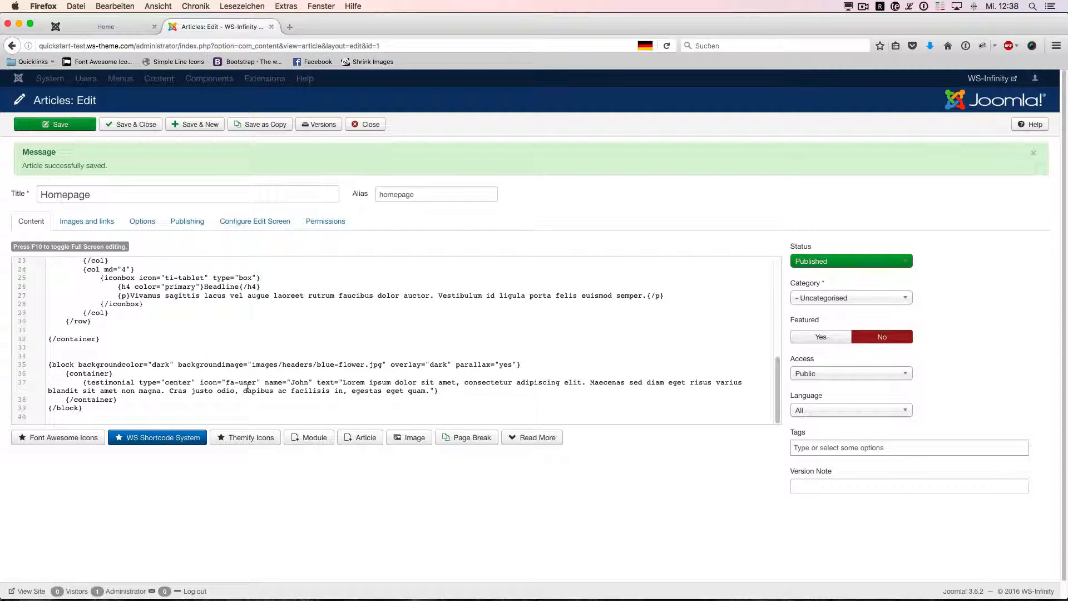
double_click(437, 365)
type("light")
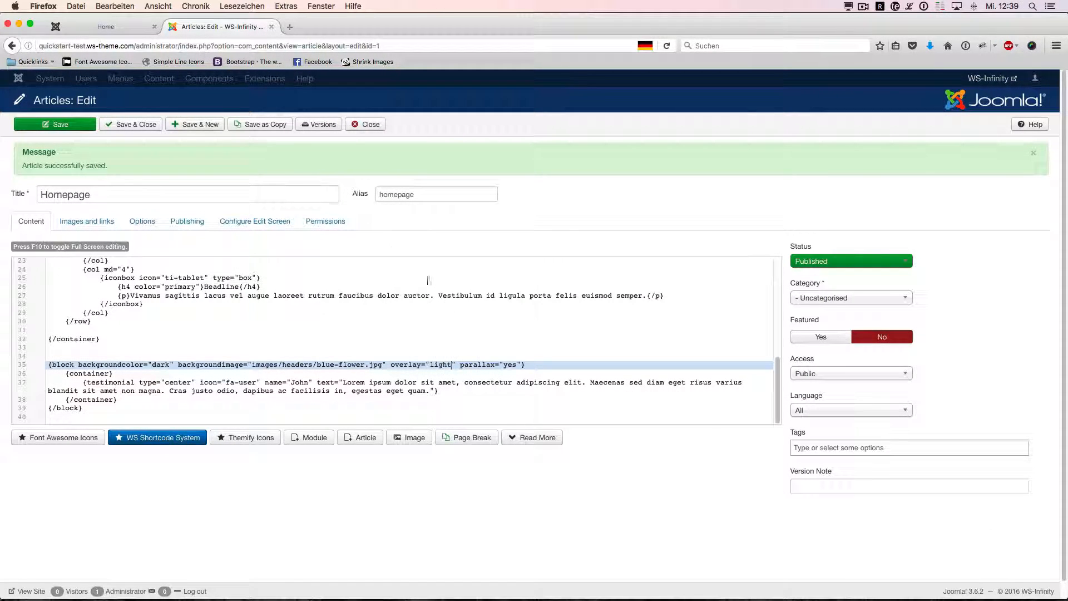
left_click(62, 129)
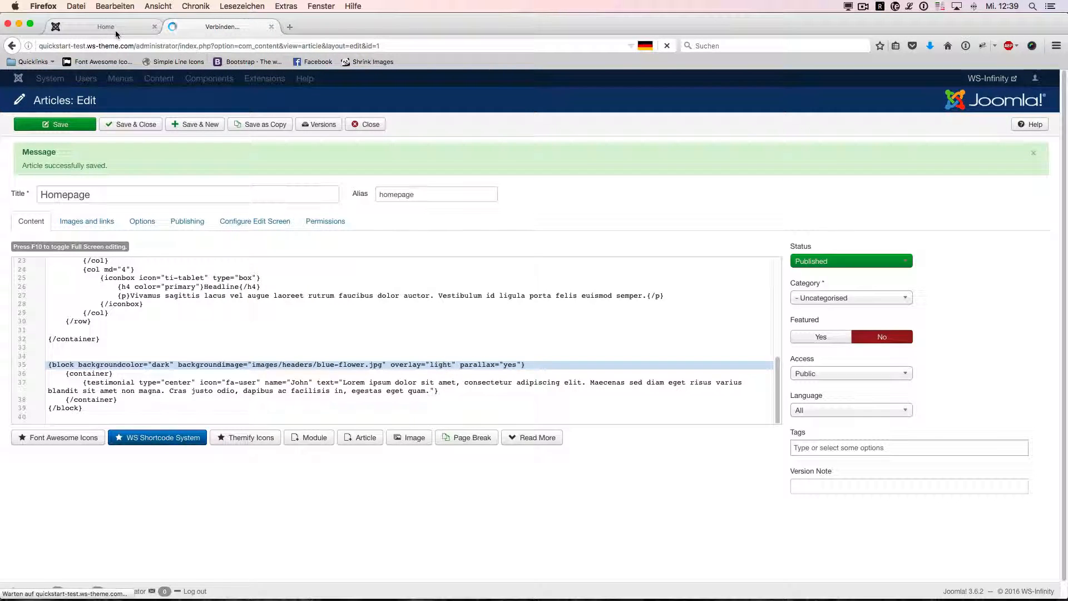
left_click(115, 30)
key("super+r")
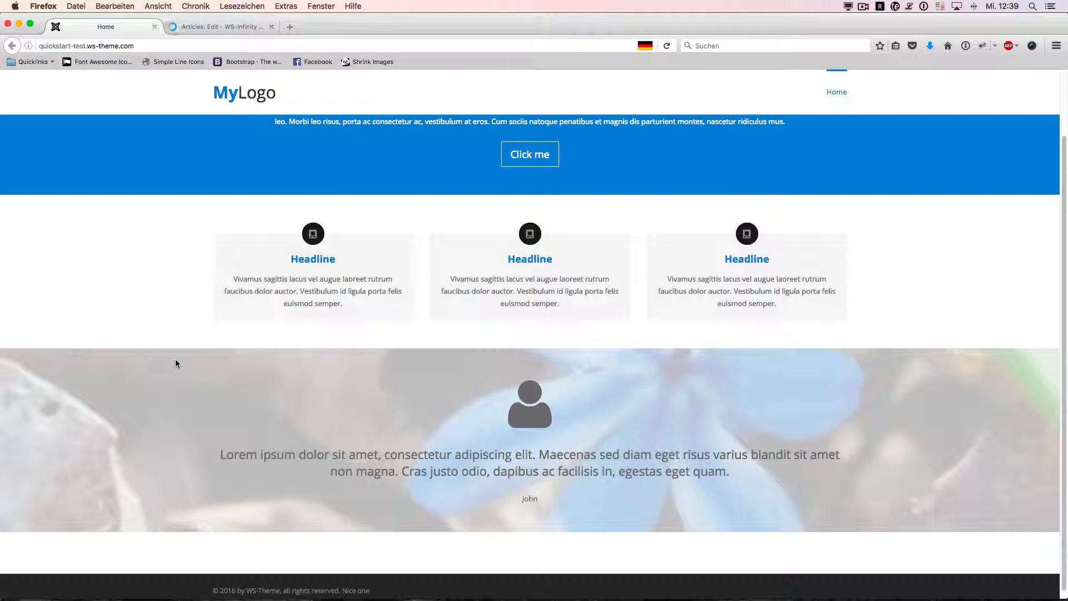
scroll(172, 364, "down", 1)
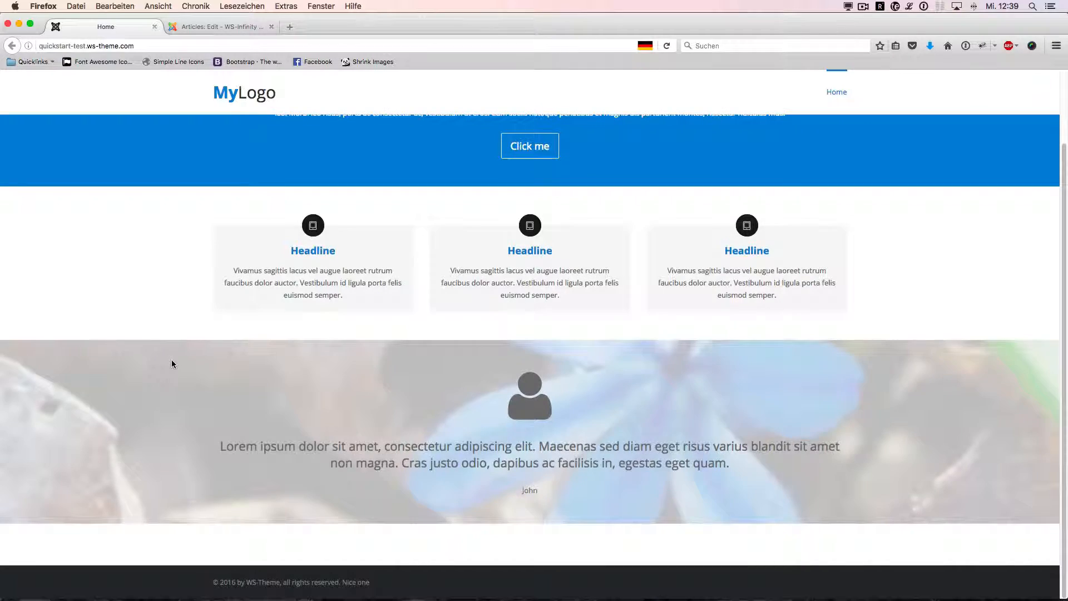
scroll(172, 364, "up", 3)
scroll(172, 364, "down", 3)
- Try "primary" as the image block's overlay, save the article and reload the homepage
left_click(229, 30)
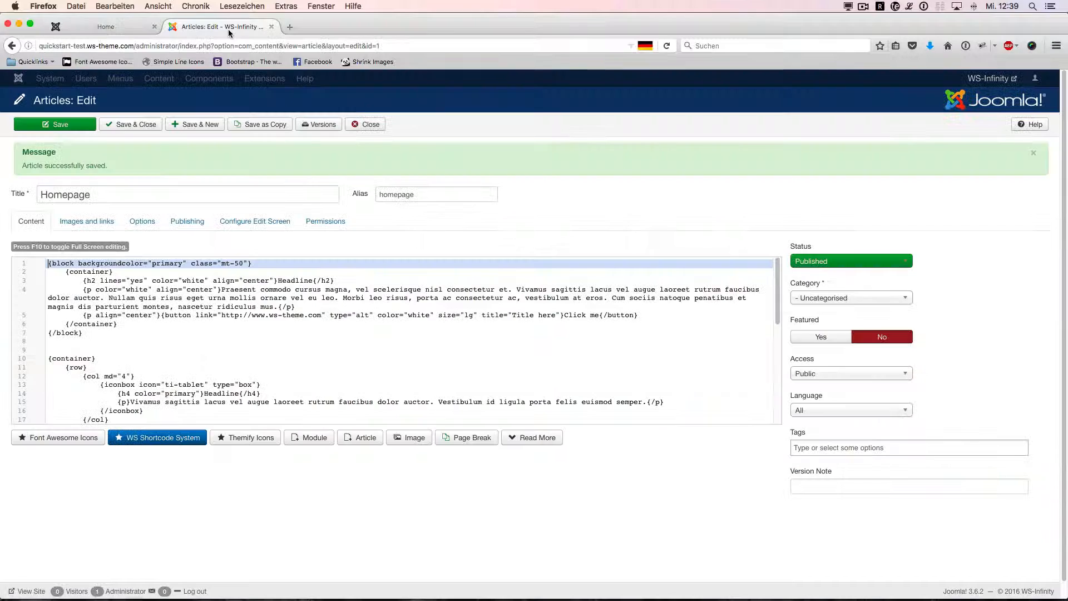
scroll(420, 372, "down", 10)
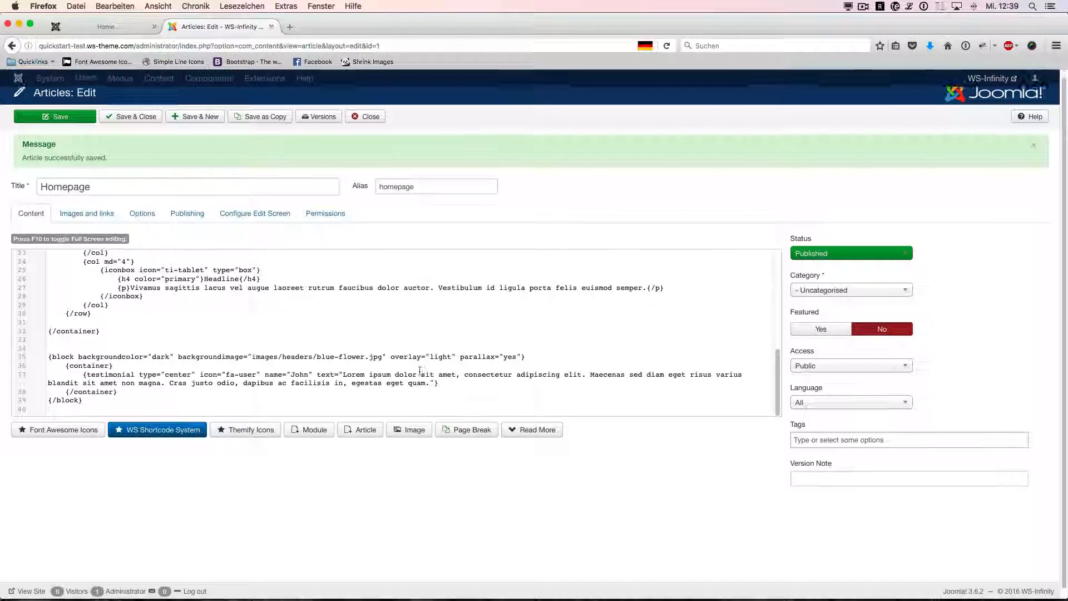
double_click(441, 354)
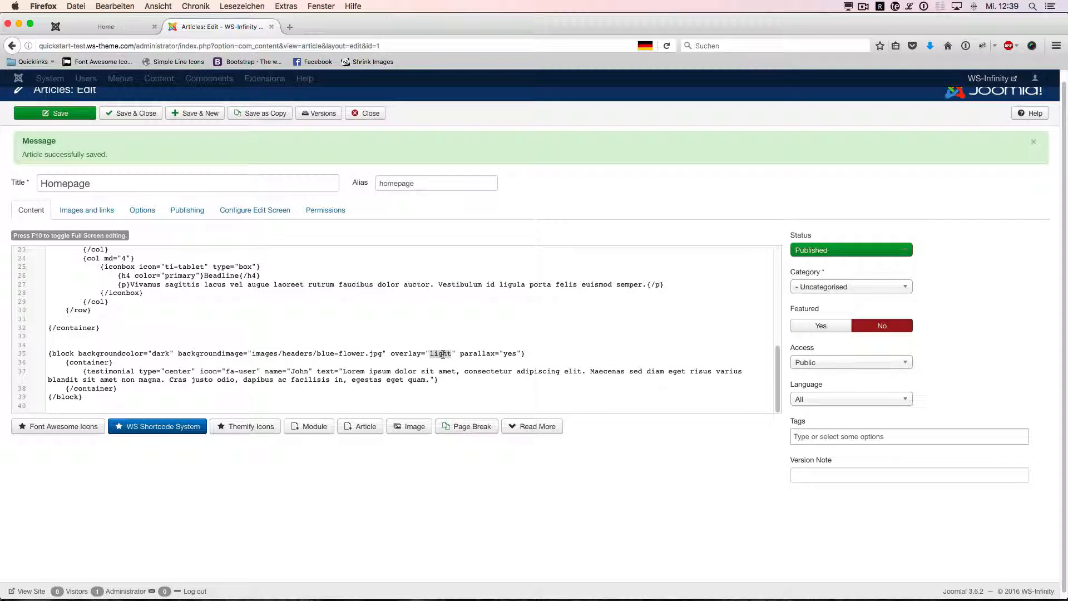
type("paral")
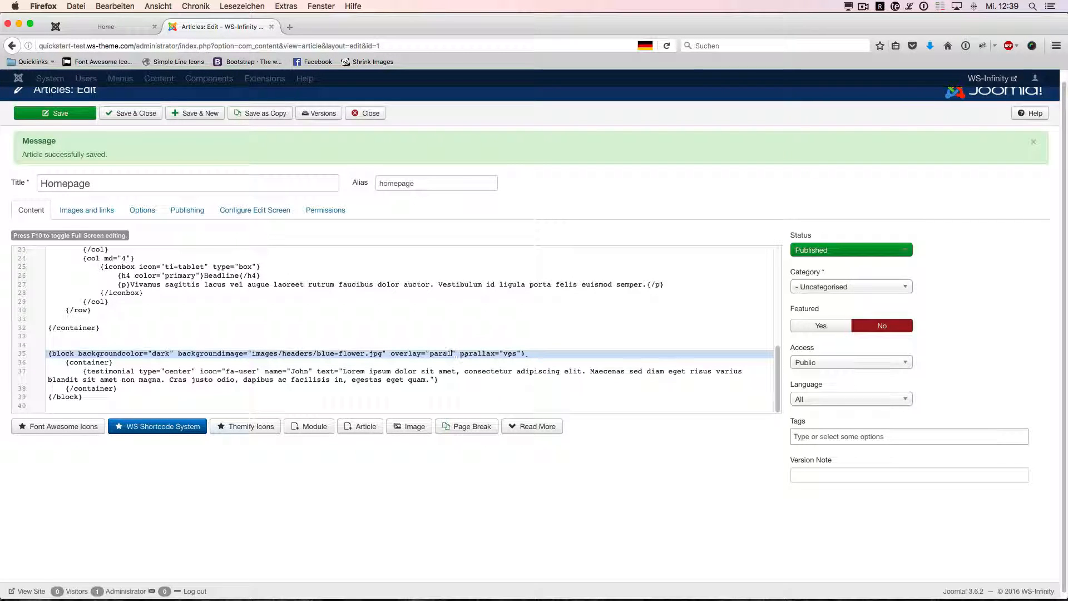
key("BackSpace")
key("BackSpace")
key("BackSpace")
key("BackSpace")
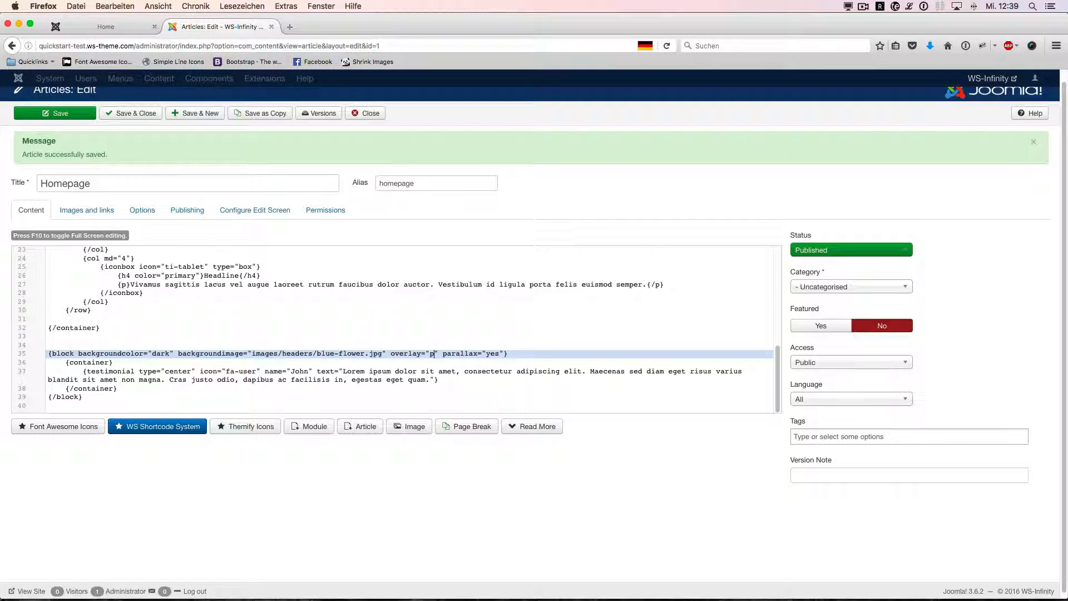
type("rimary")
left_click(54, 113)
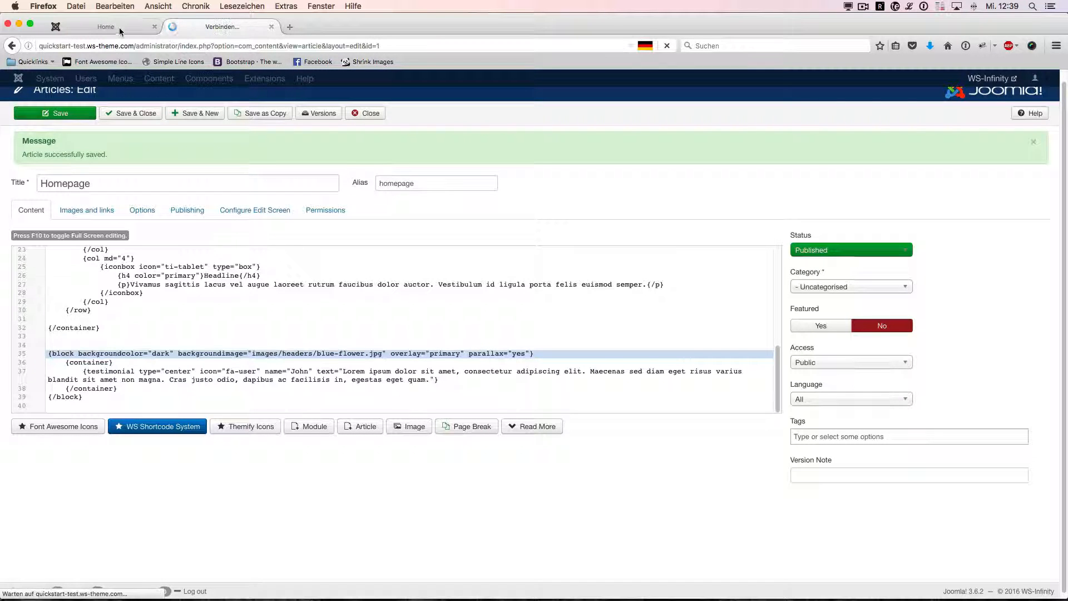
left_click(117, 31)
key("super+r")
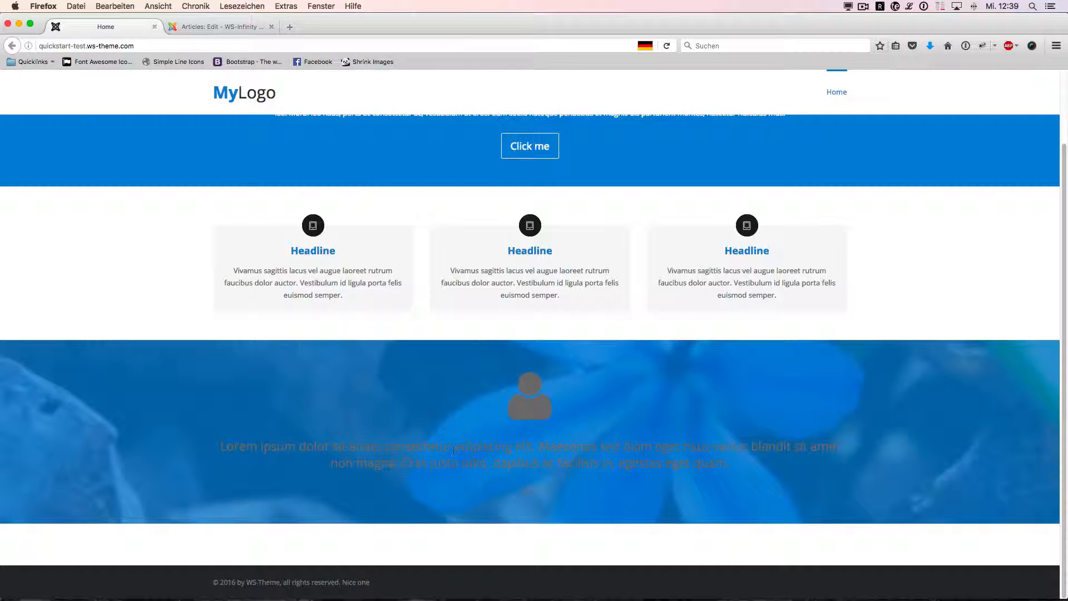
- Set the image block's overlay back to "dark", save the article and reload the homepage
left_click(225, 28)
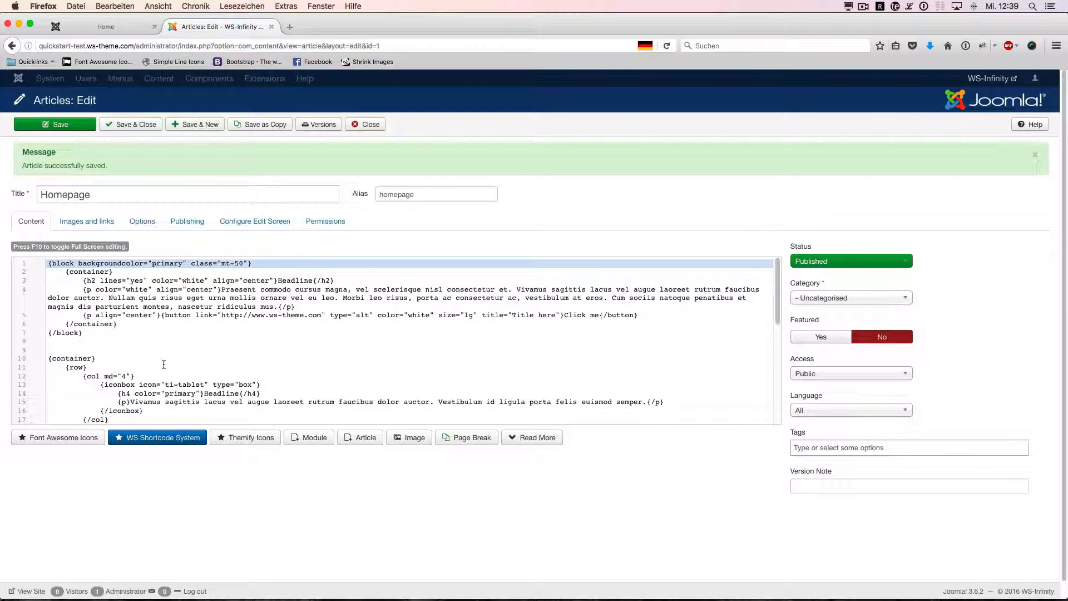
scroll(164, 364, "down", 5)
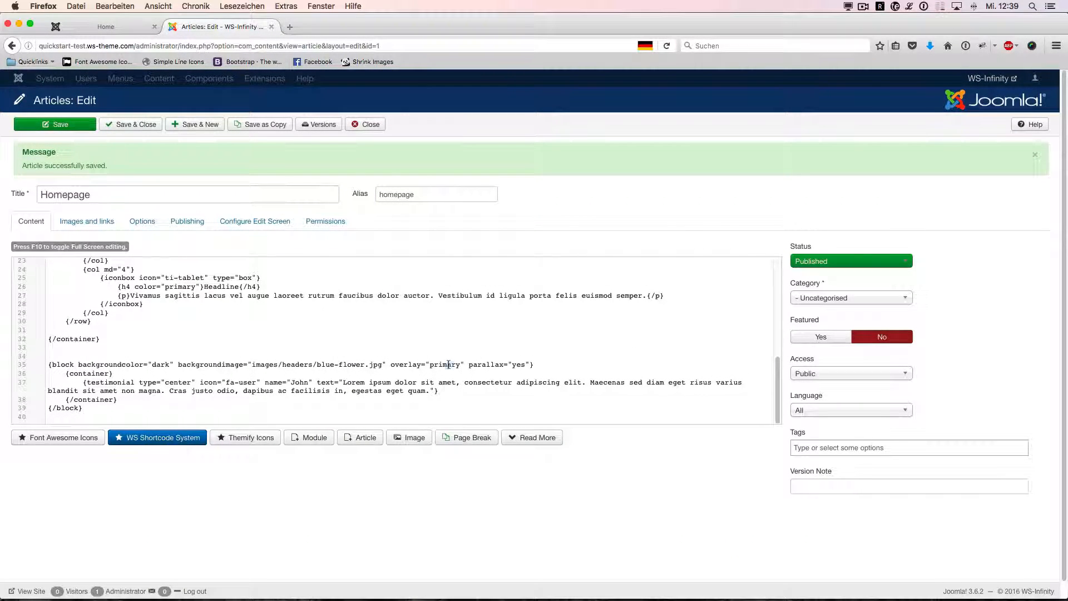
double_click(448, 364)
type("dark")
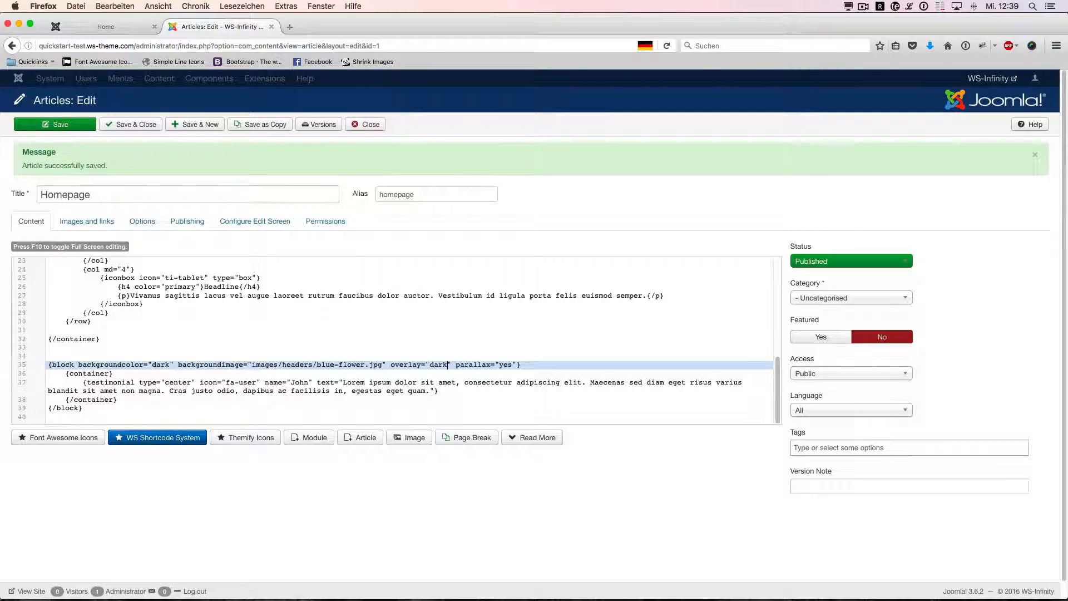
left_click(22, 122)
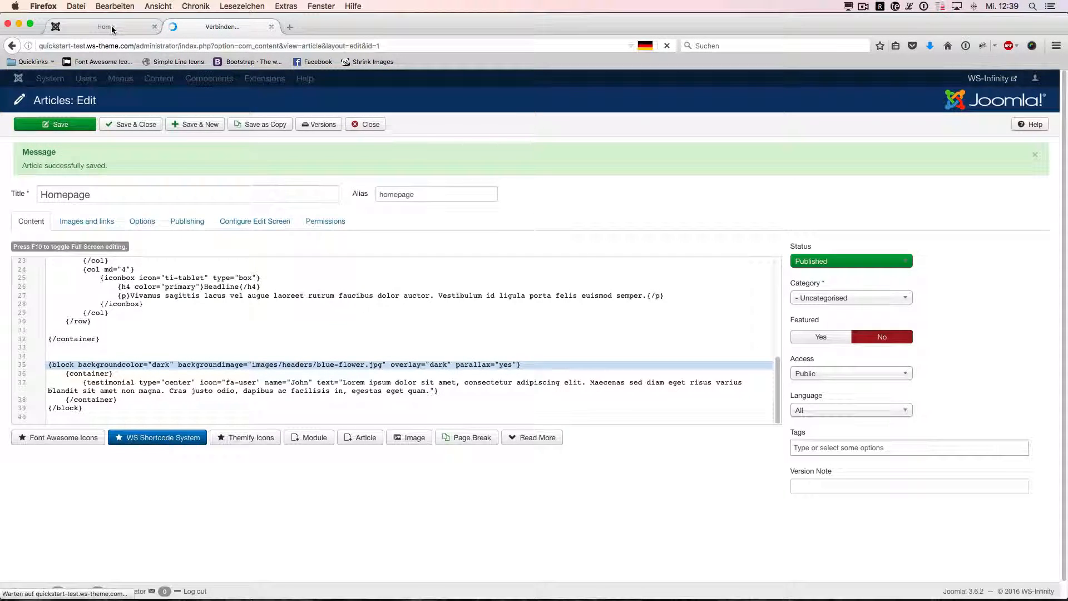
left_click(105, 26)
key("super+r")
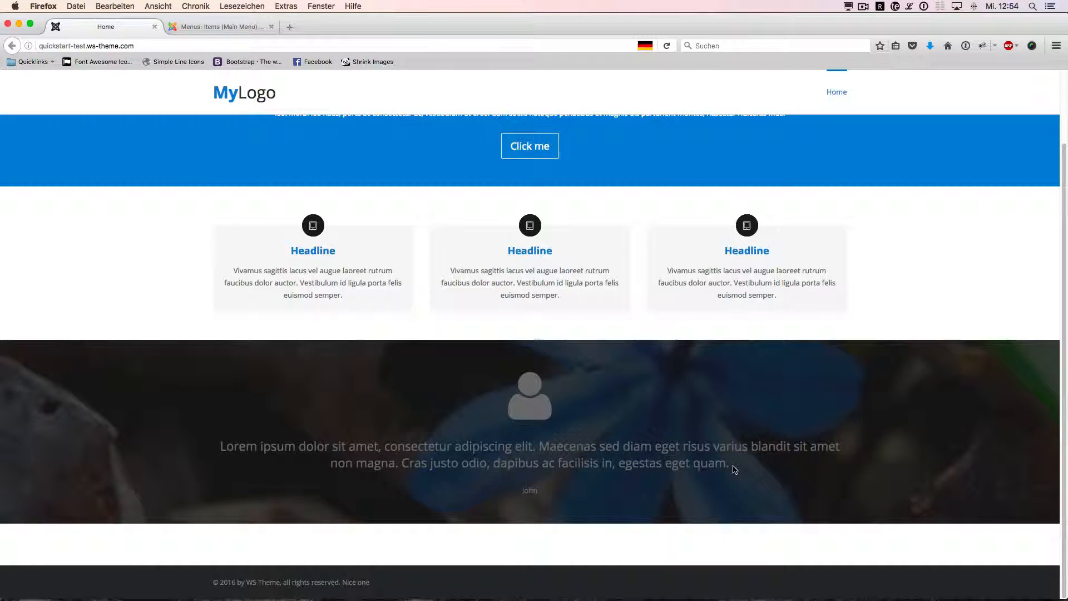
left_click_drag(733, 469, 223, 447)
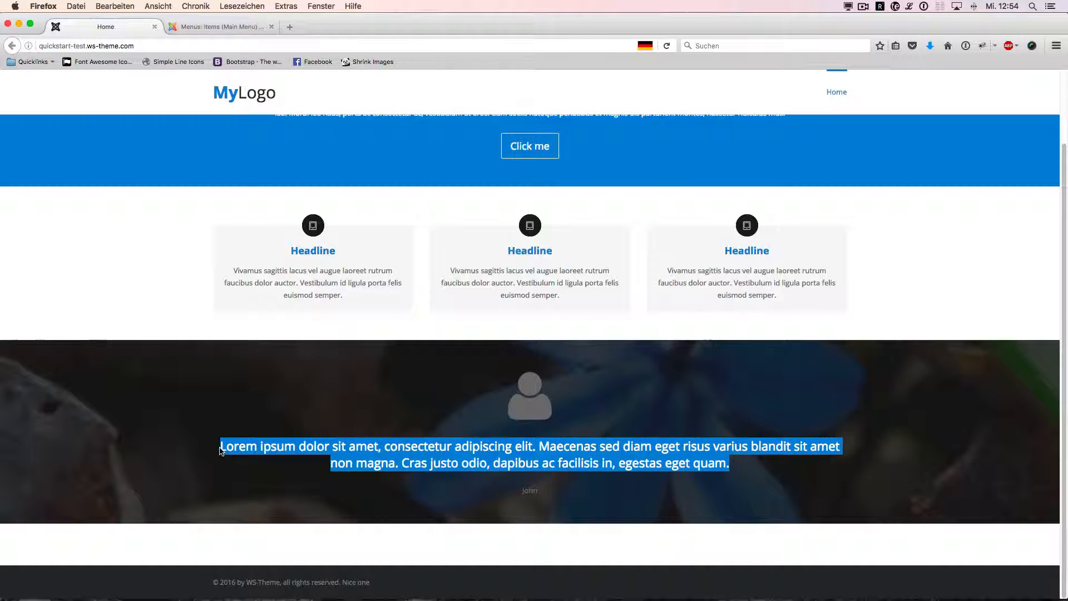
left_click(222, 451)
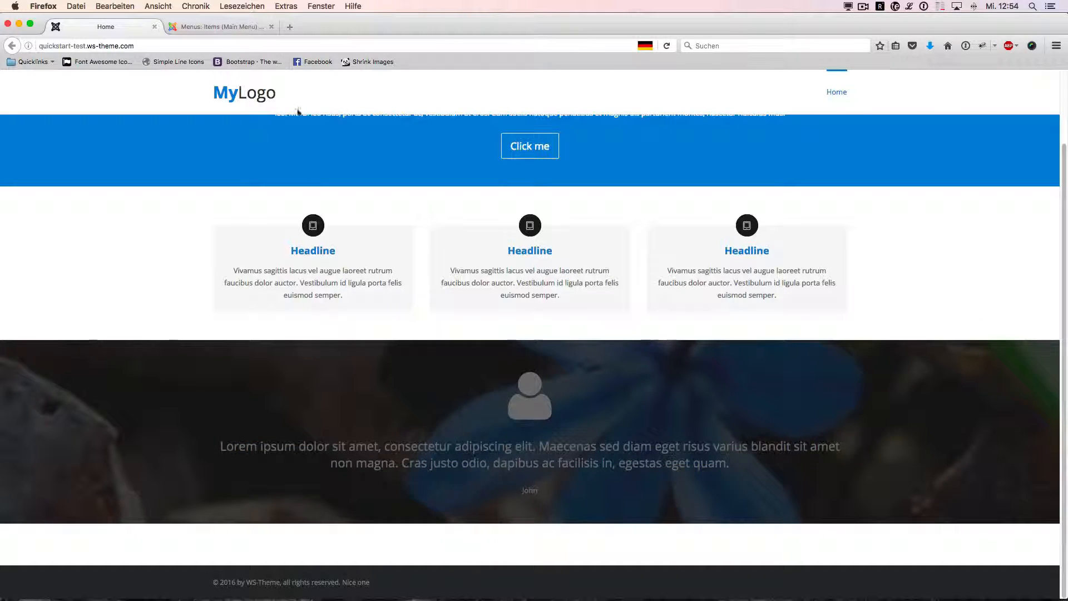
- Return to the Joomla administration and open the Homepage article for editing from the article list
left_click(240, 26)
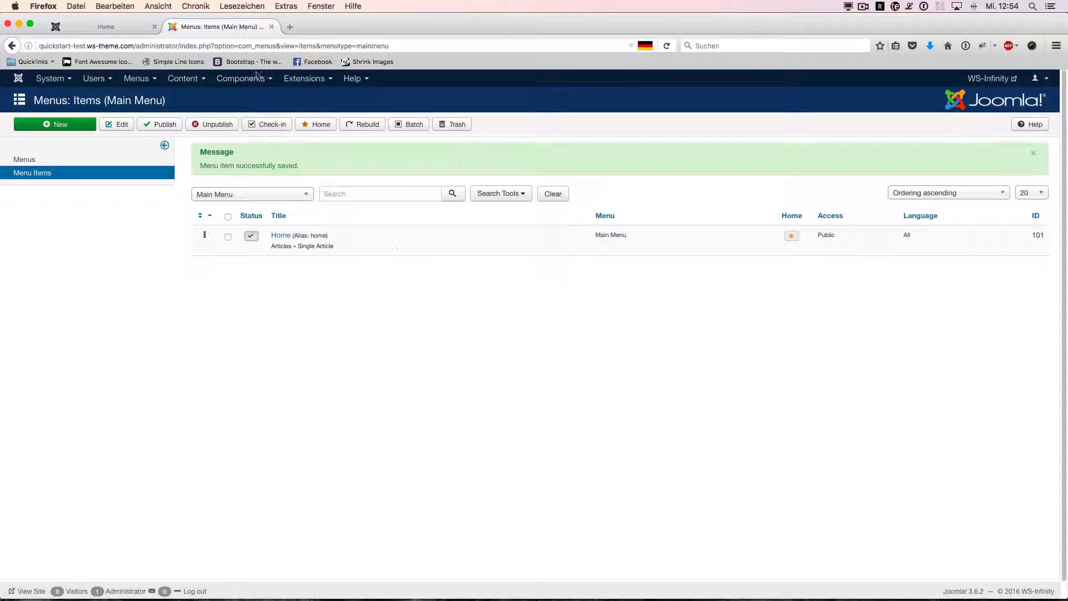
left_click(182, 78)
left_click(184, 95)
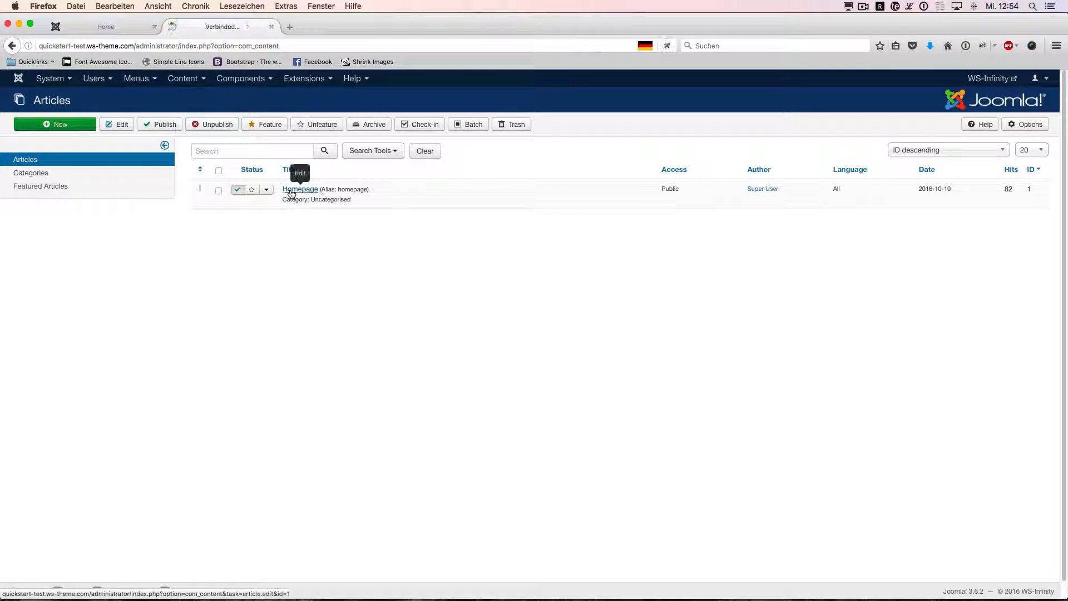
left_click(290, 191)
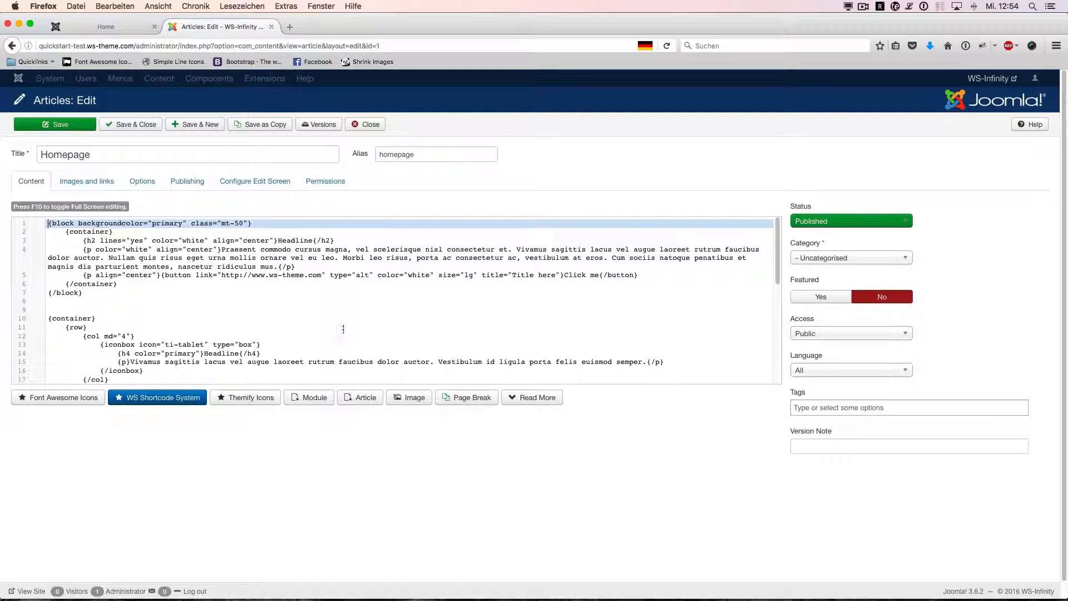
- Add a class attribute after parallax="yes" in the image block's opening tag
scroll(343, 329, "down", 10)
left_click(517, 307)
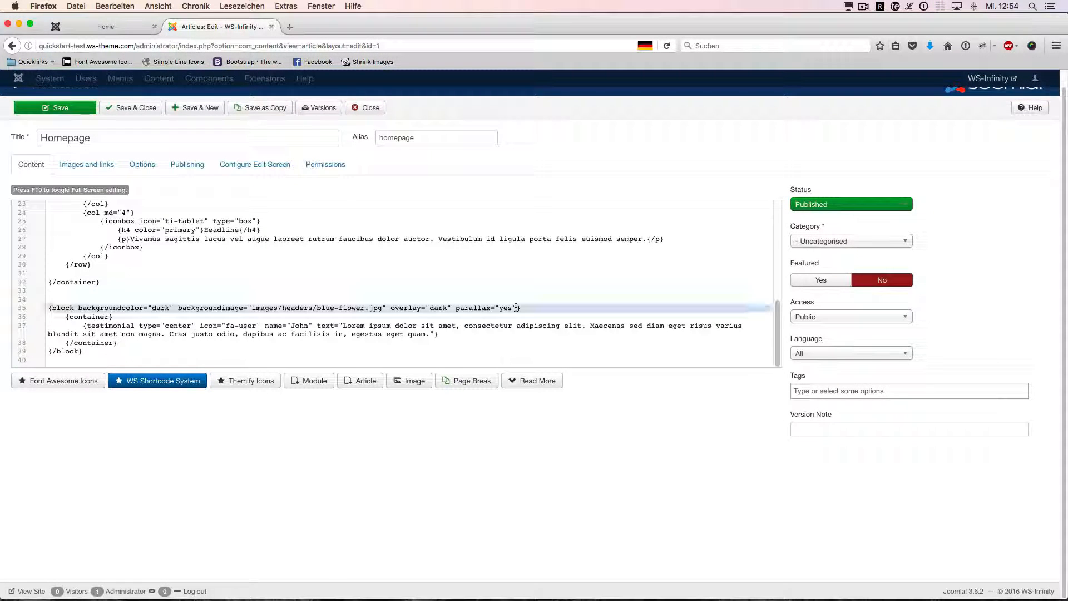
type("class=\"color-whi")
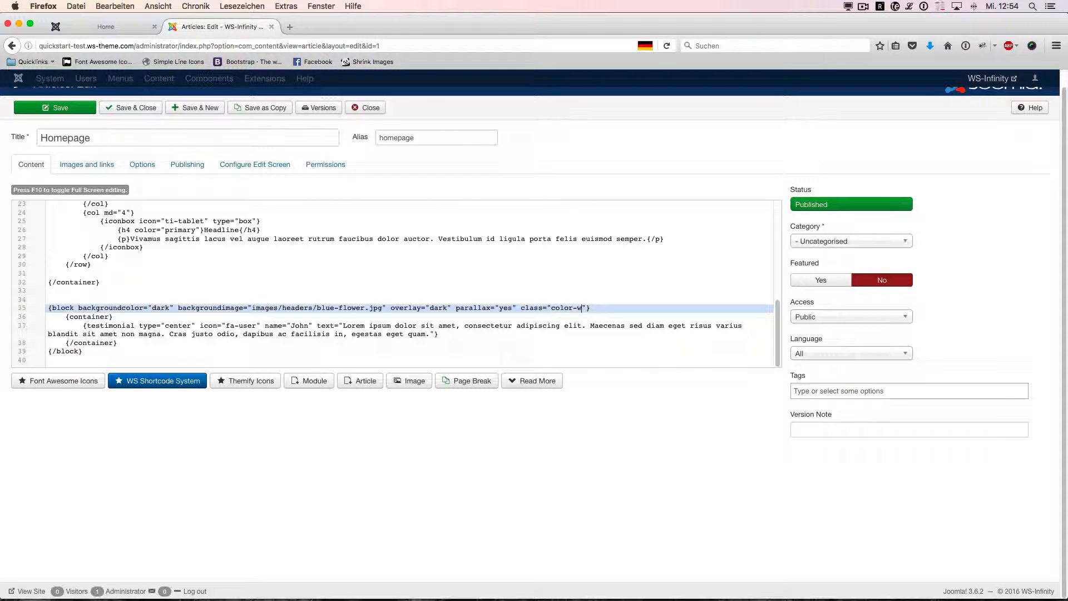
- Set the image block's class to "color-white mb-25", save the article and check the reloaded homepage
type("te")
type("mb-25")
left_click(66, 108)
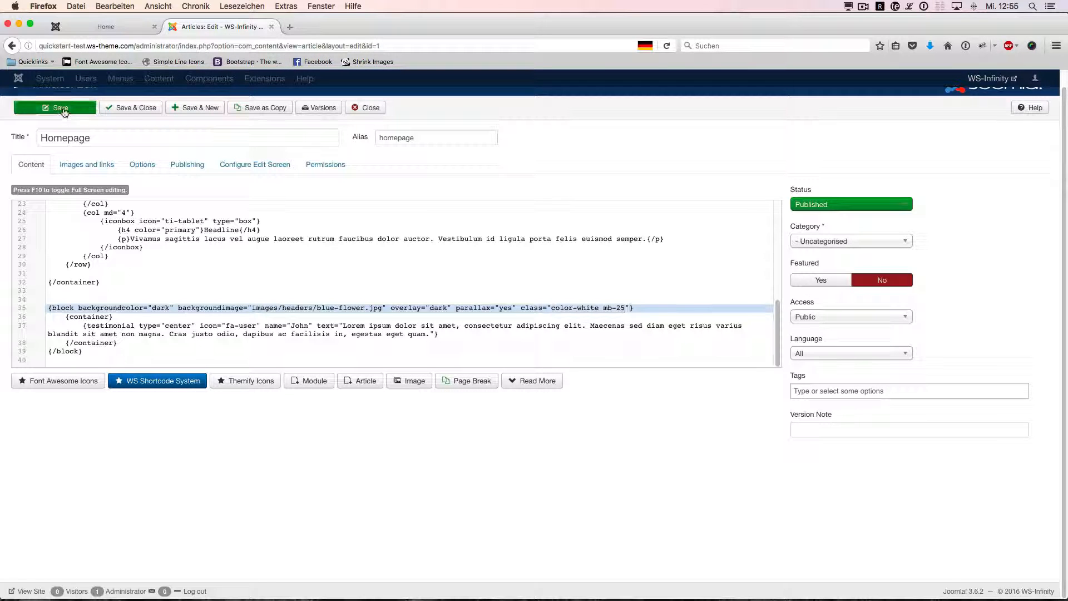
left_click(106, 28)
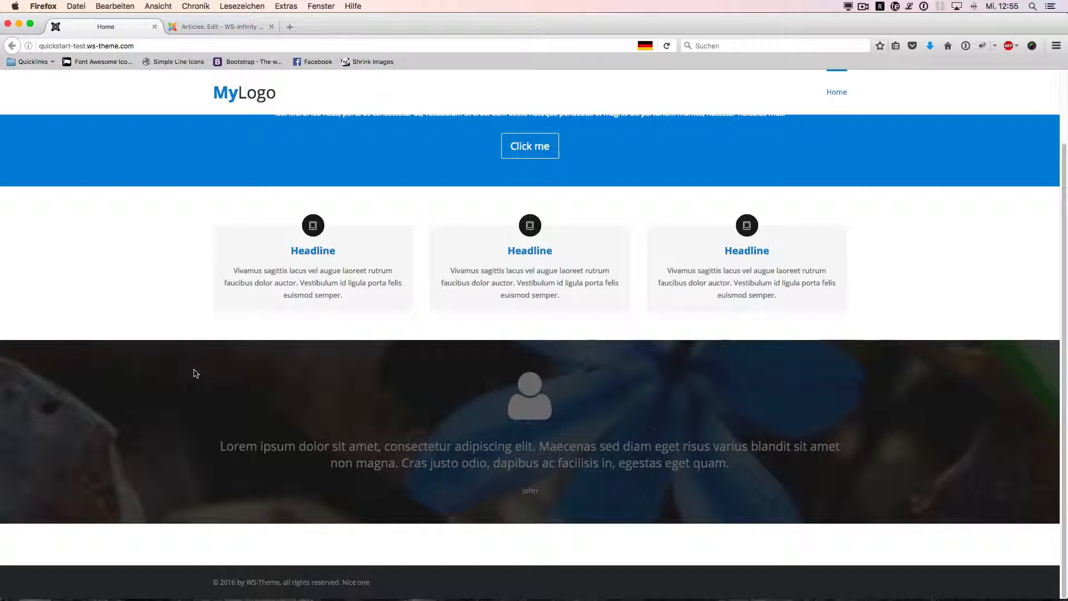
key("super+r")
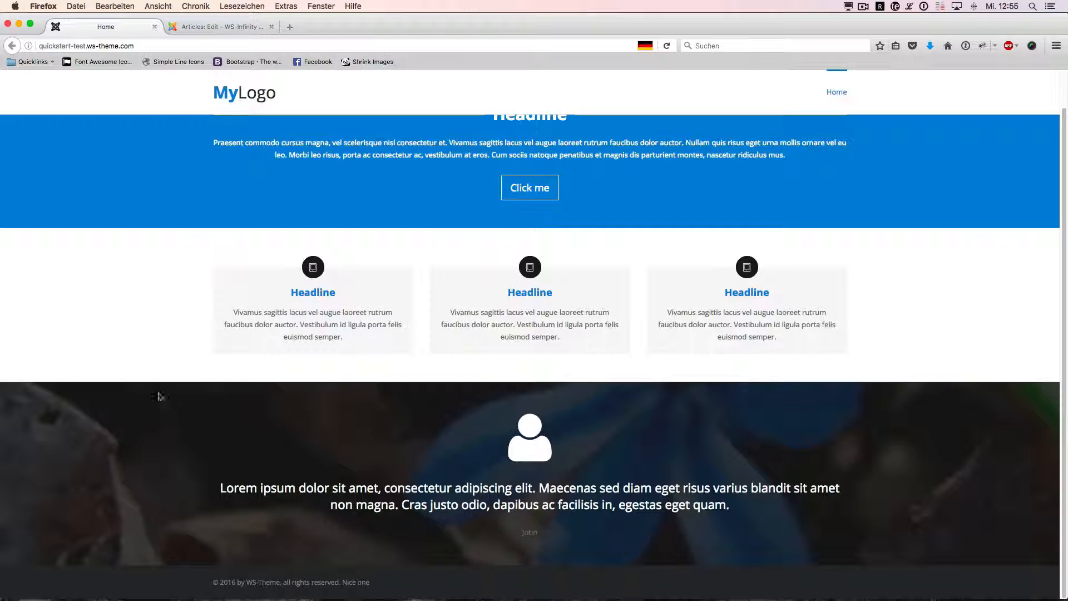
scroll(156, 393, "up", 2)
scroll(156, 392, "down", 2)
scroll(156, 235, "up", 2)
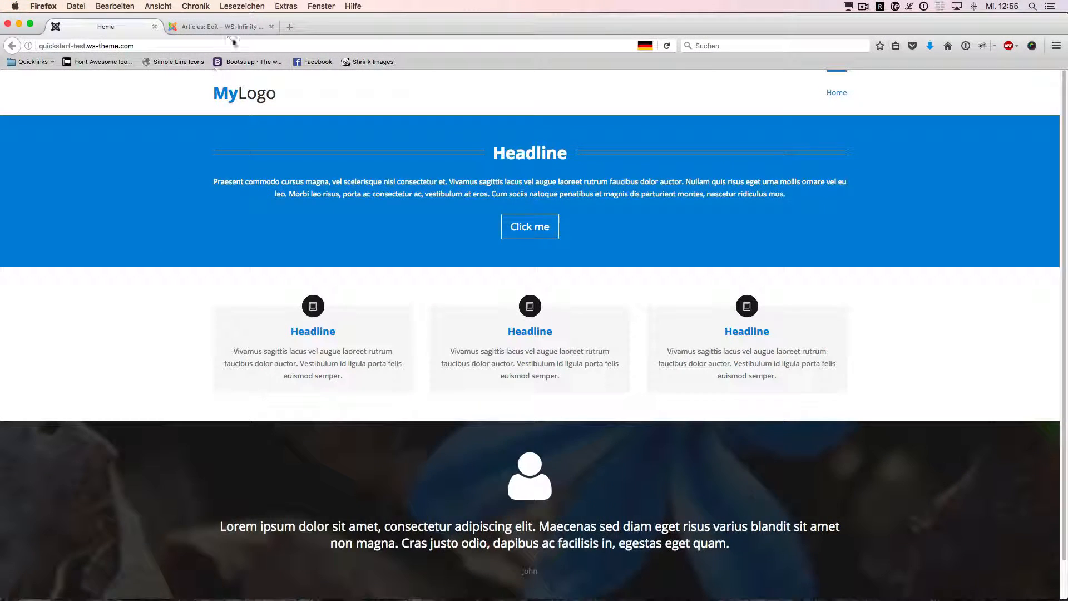
- Return to the Homepage article and delete its entire shortcode content
left_click(223, 27)
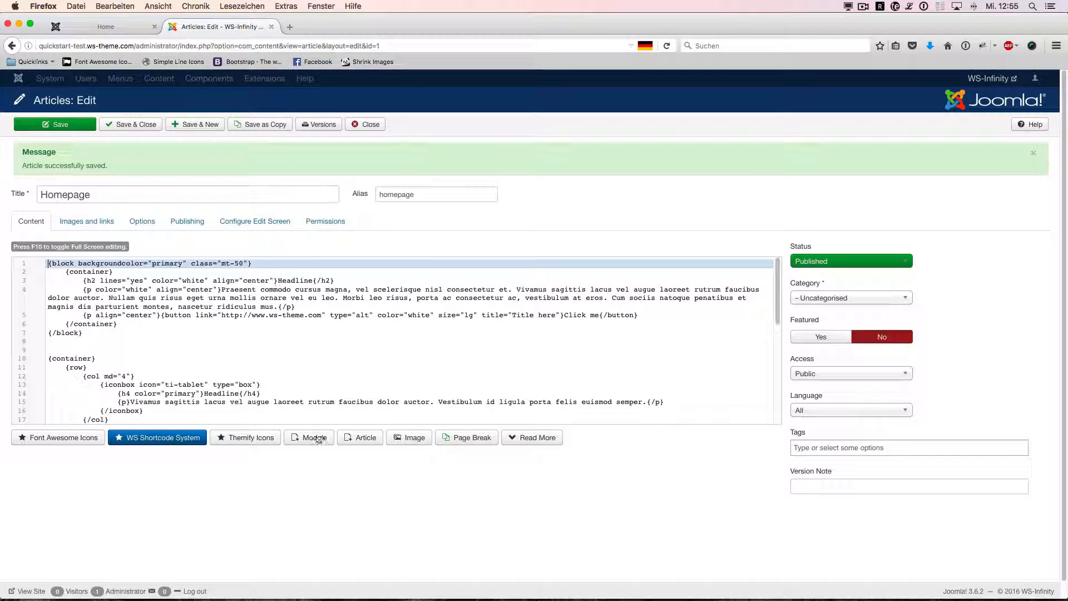
left_click(236, 362)
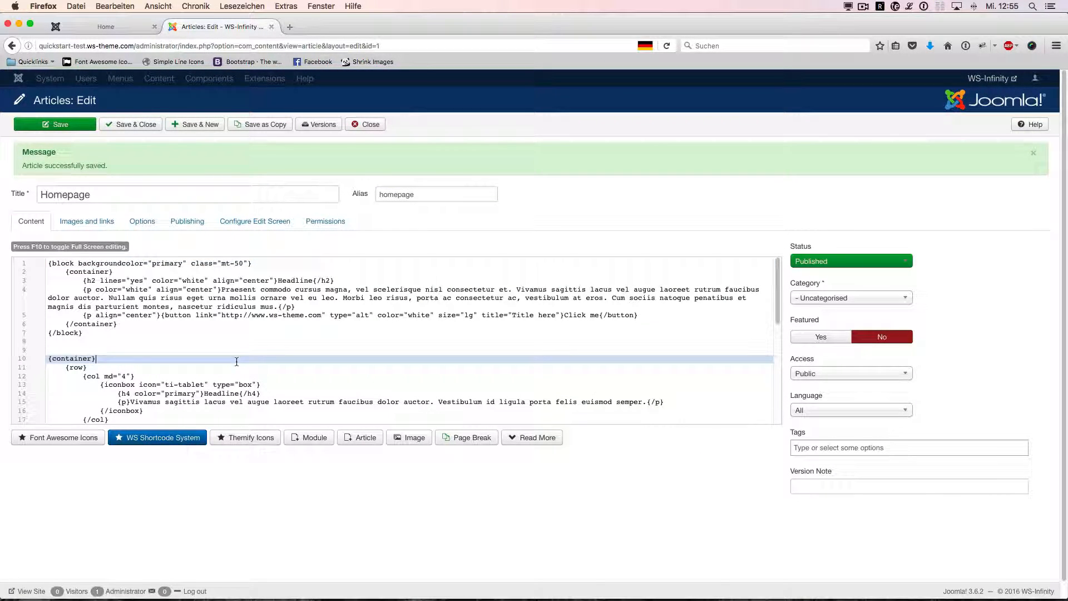
key("super+a")
key("BackSpace")
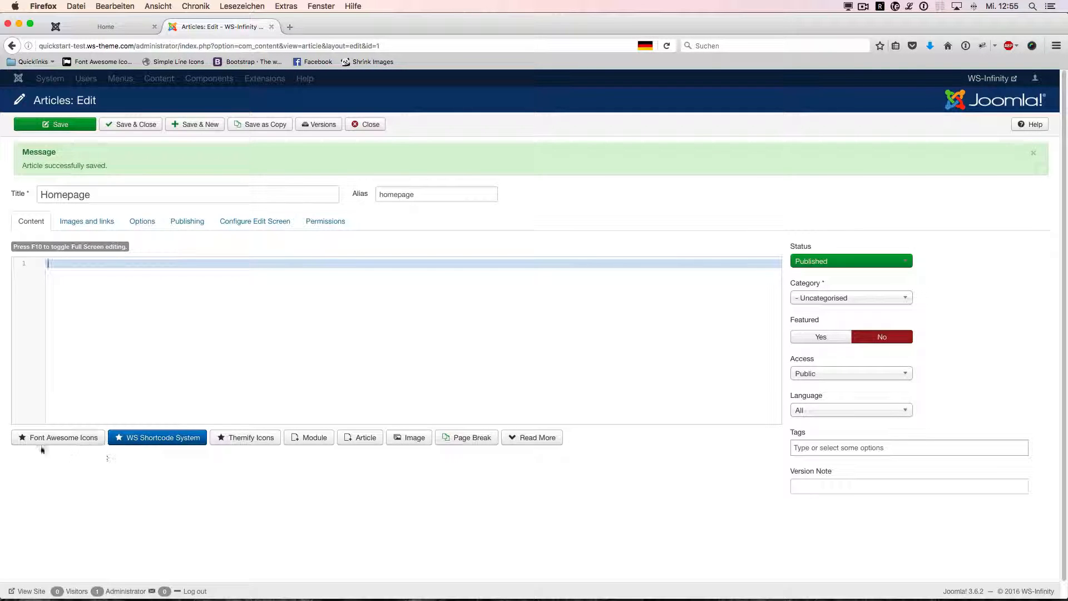
- Copy the complete Home page template from the WS Shortcode System into the empty article and save it
left_click(144, 439)
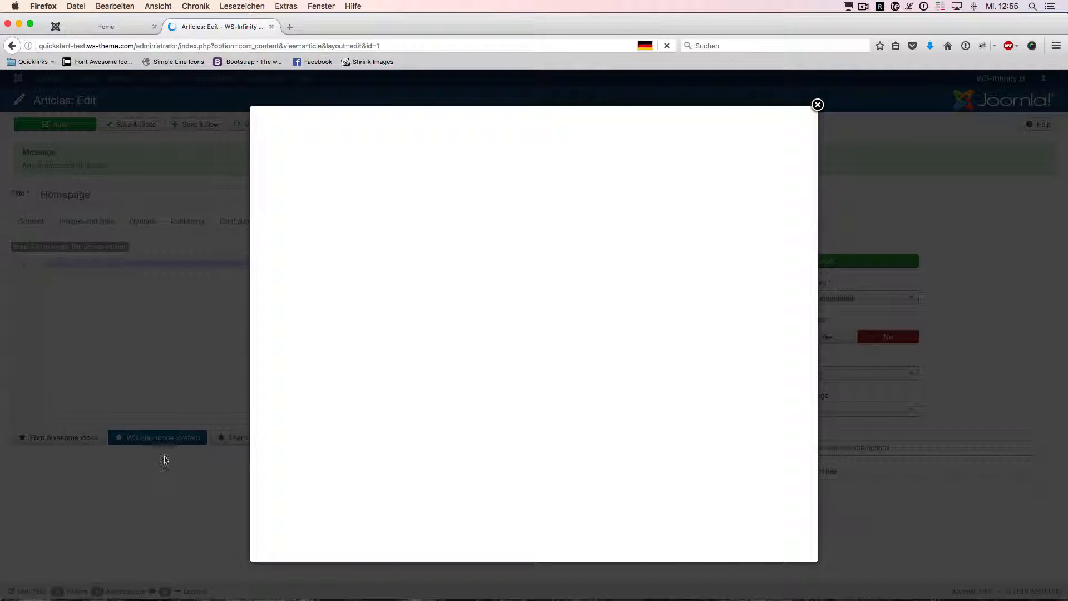
left_click(675, 152)
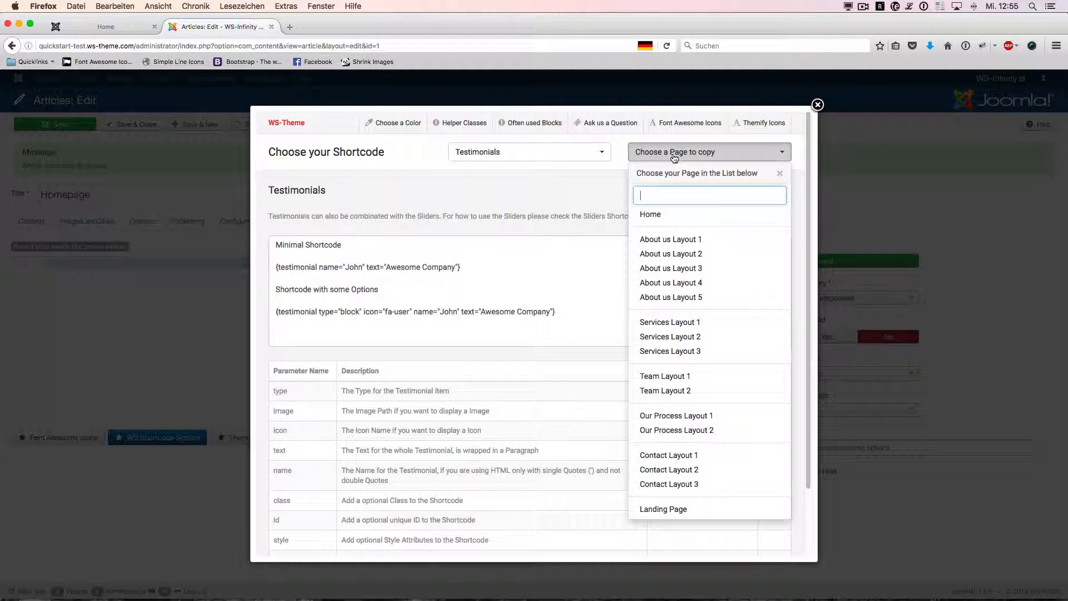
left_click(667, 215)
left_click(488, 249)
key("super+a")
key("super+c")
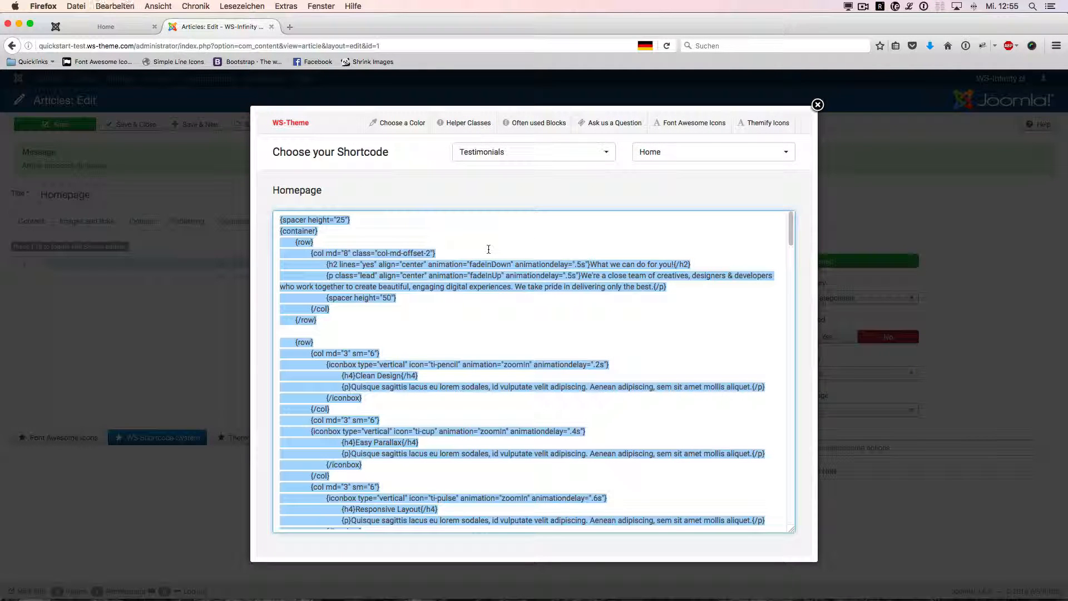
left_click(169, 261)
left_click(109, 263)
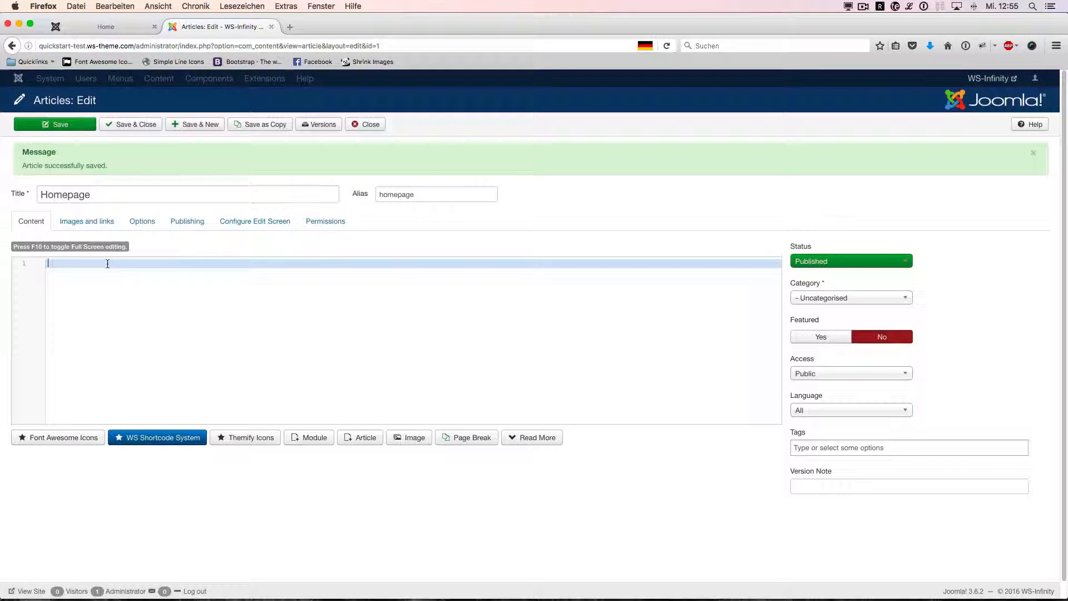
key("super+v")
left_click(47, 128)
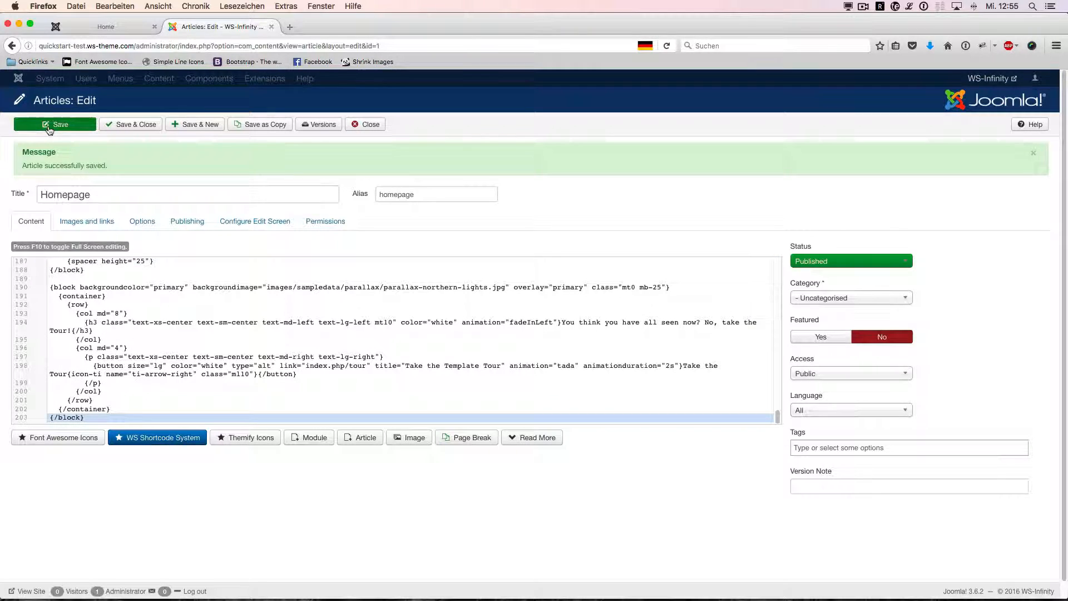
- Examine the sections of the Home page template on the reloaded homepage, from the introduction to the offer section
left_click(117, 28)
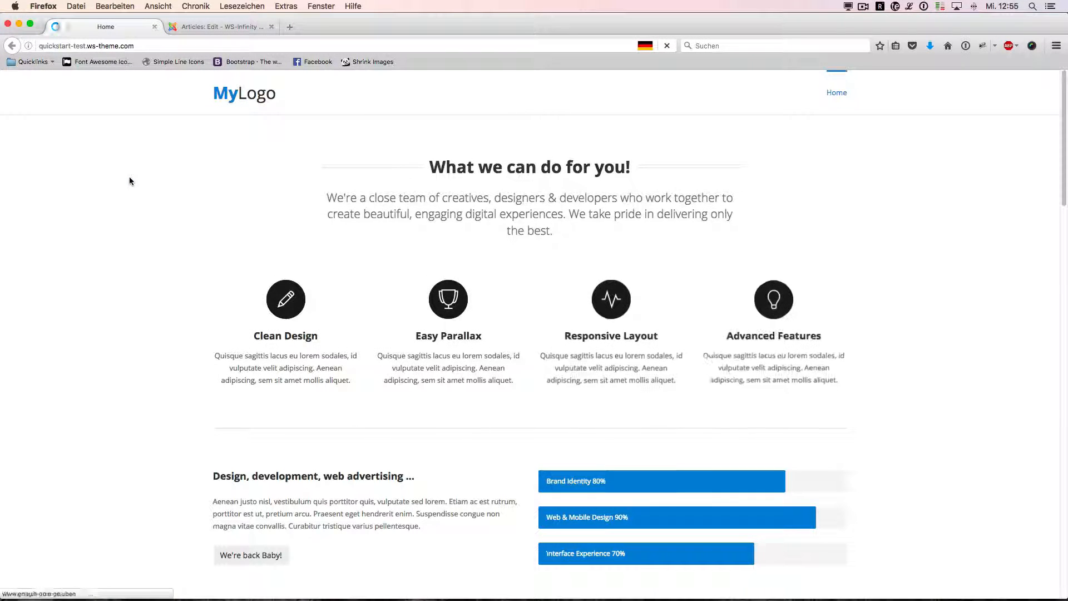
scroll(128, 175, "down", 5)
scroll(128, 176, "down", 3)
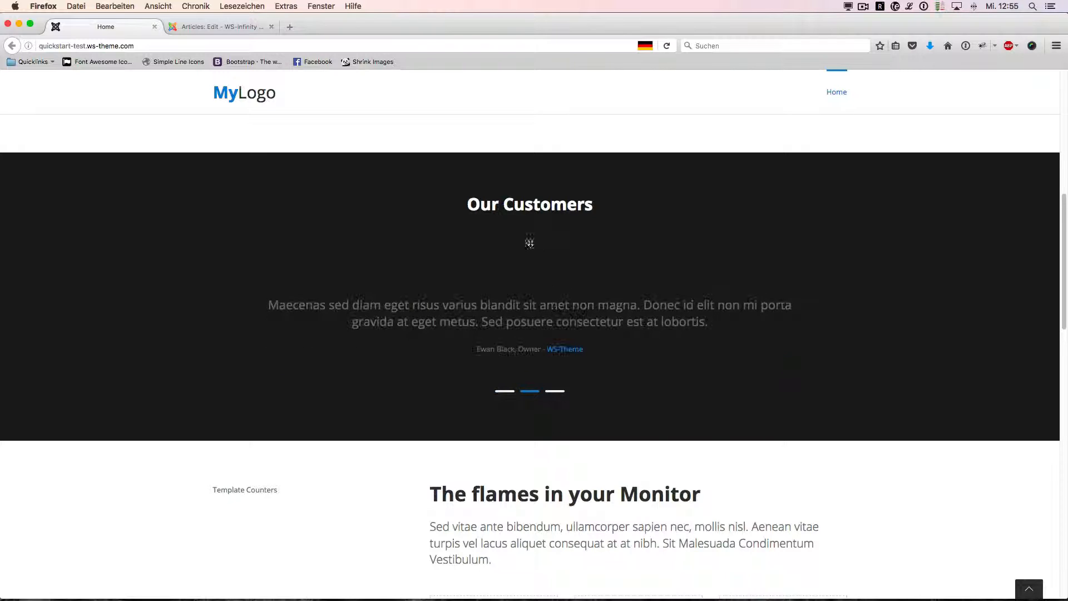
scroll(199, 349, "down", 3)
scroll(199, 349, "down", 7)
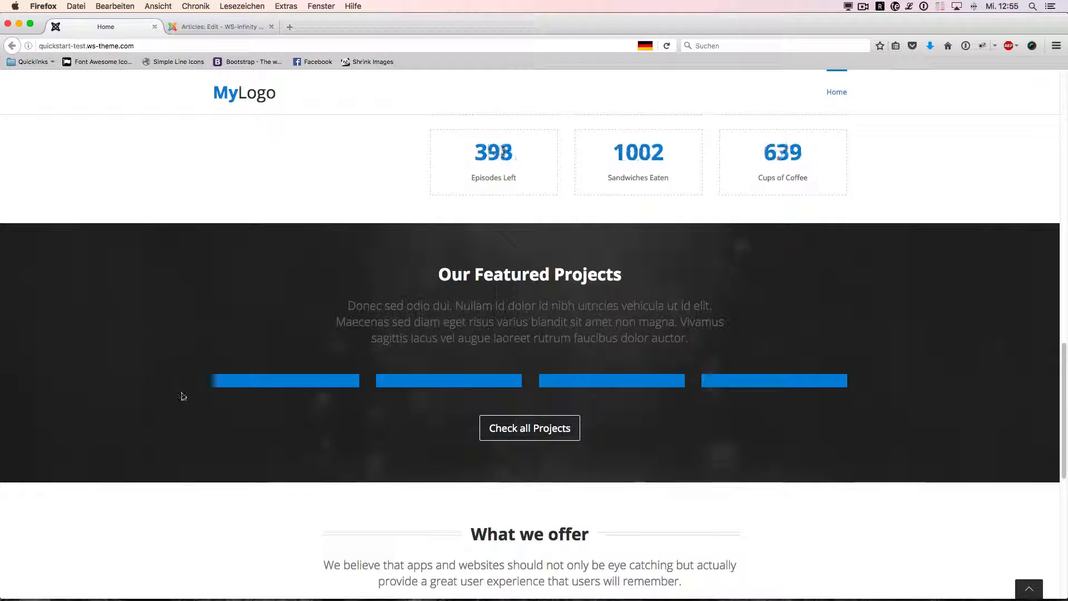
scroll(359, 494, "down", 8)
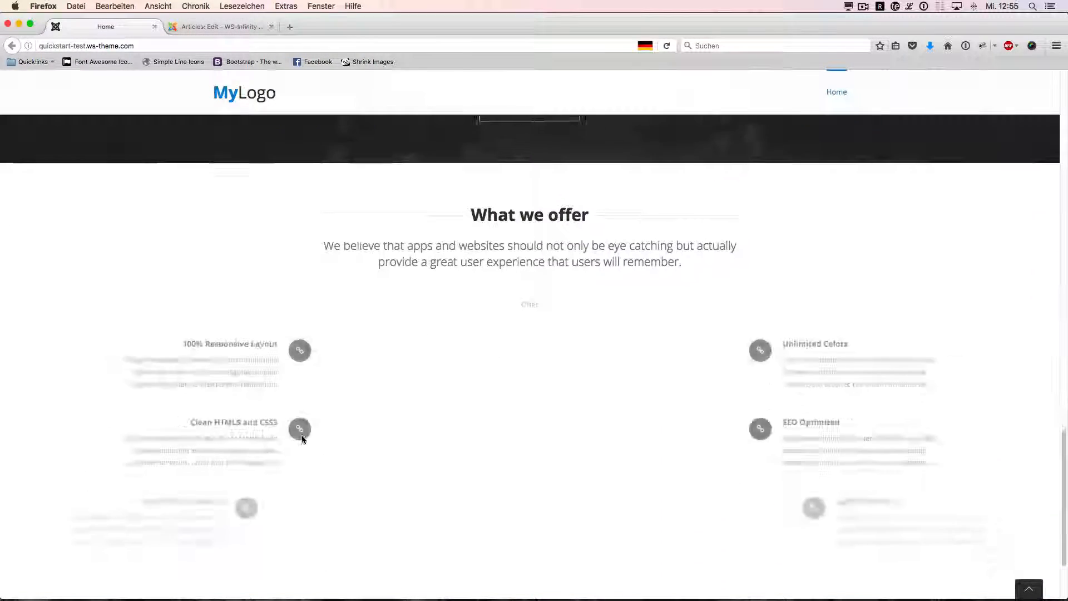
scroll(247, 313, "up", 20)
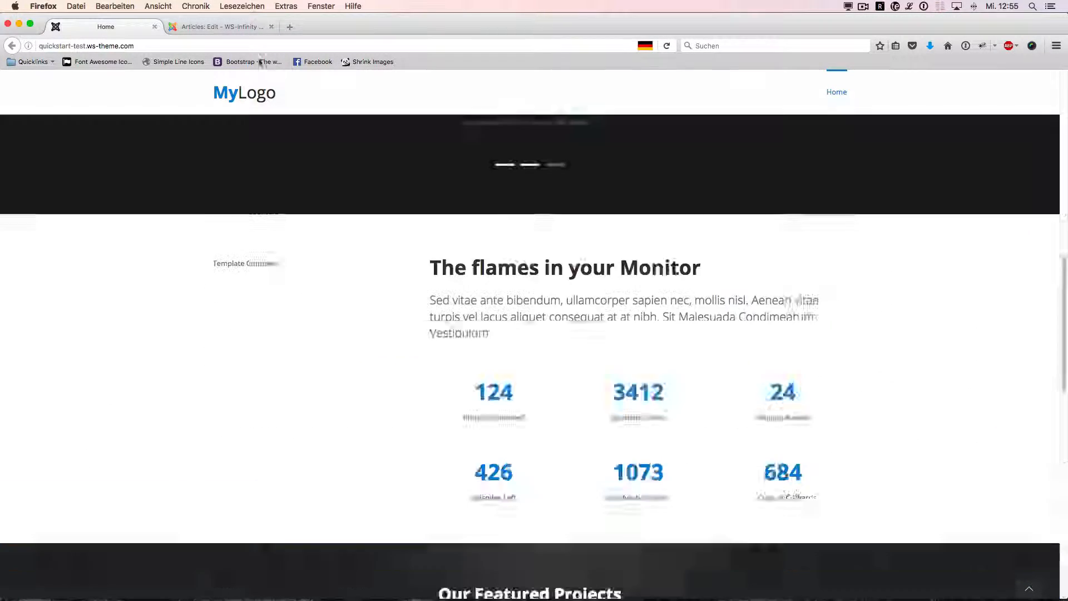
- Go back to the article editor and remove all of the Home template's shortcodes
left_click(217, 27)
left_click(274, 341)
key("ctrl+a")
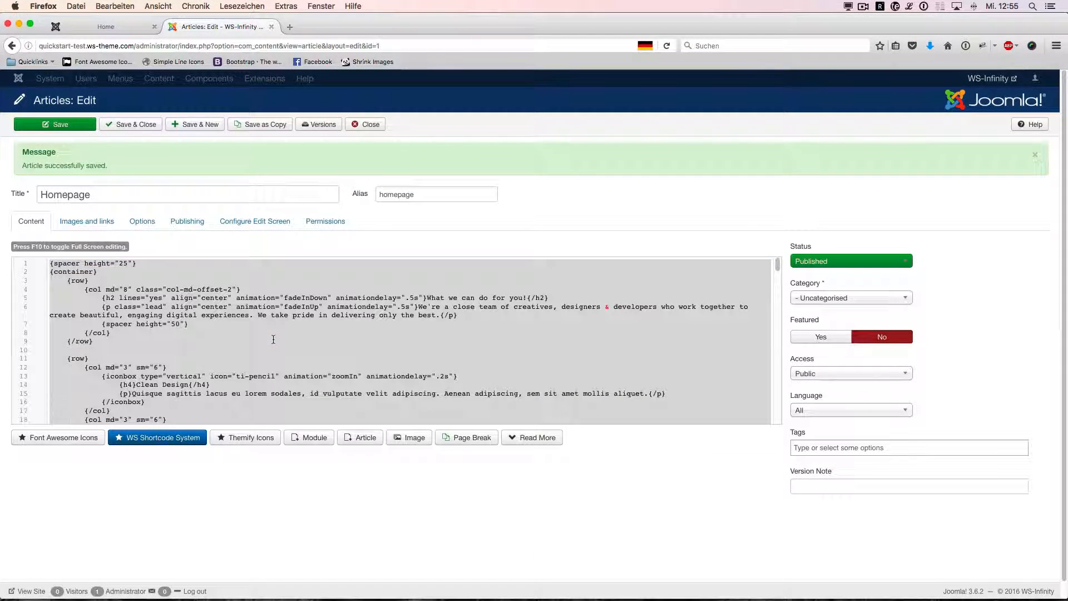
key("BackSpace")
- Copy the complete About us Layout 1 template from the WS Shortcode System into the empty article
left_click(158, 437)
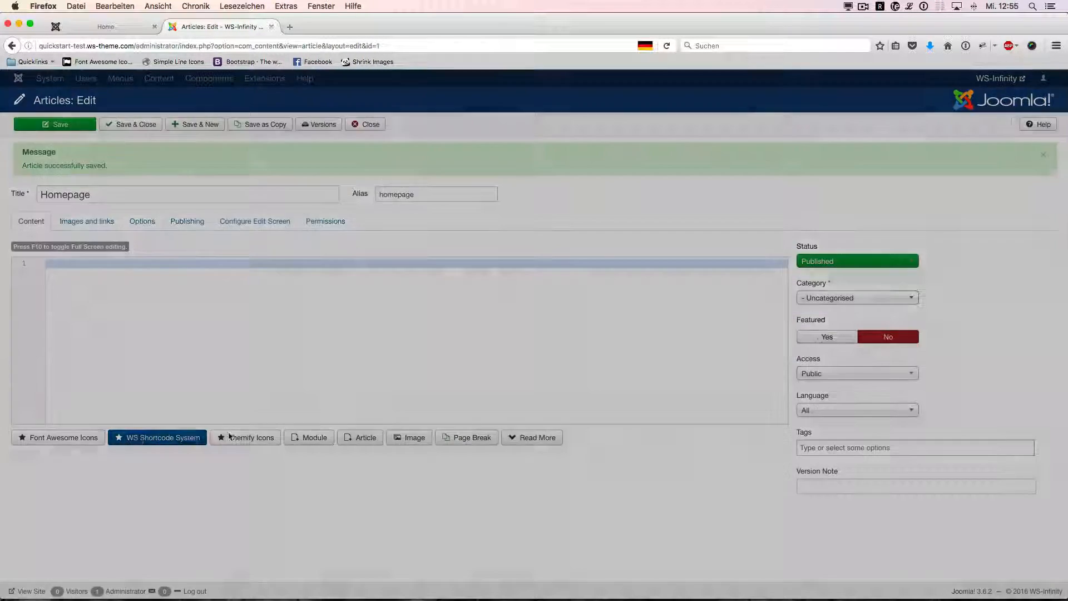
left_click(685, 155)
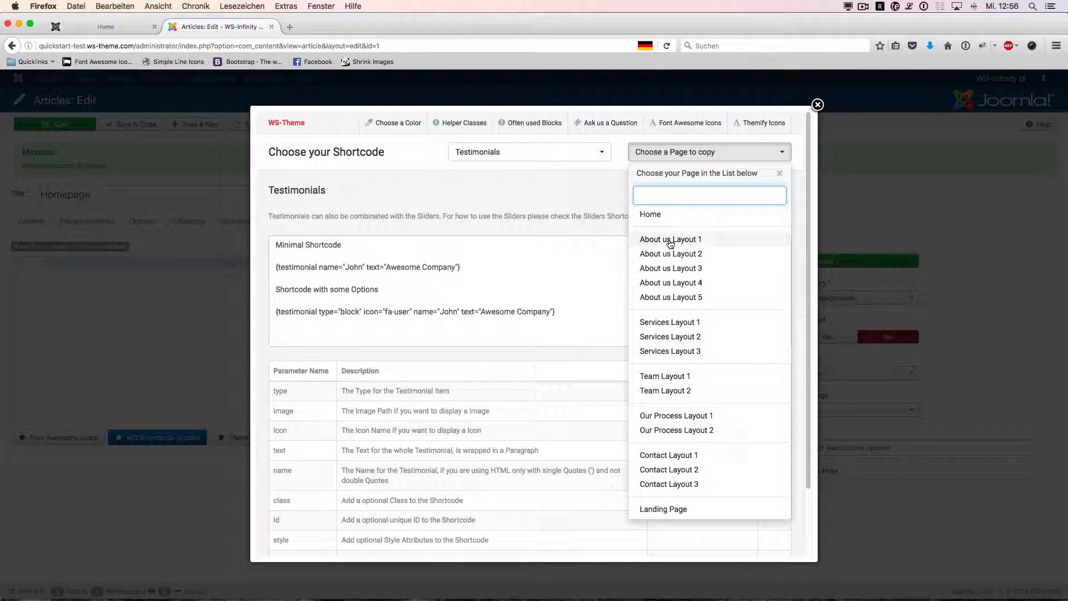
left_click(669, 240)
left_click(425, 352)
key("ctrl+a")
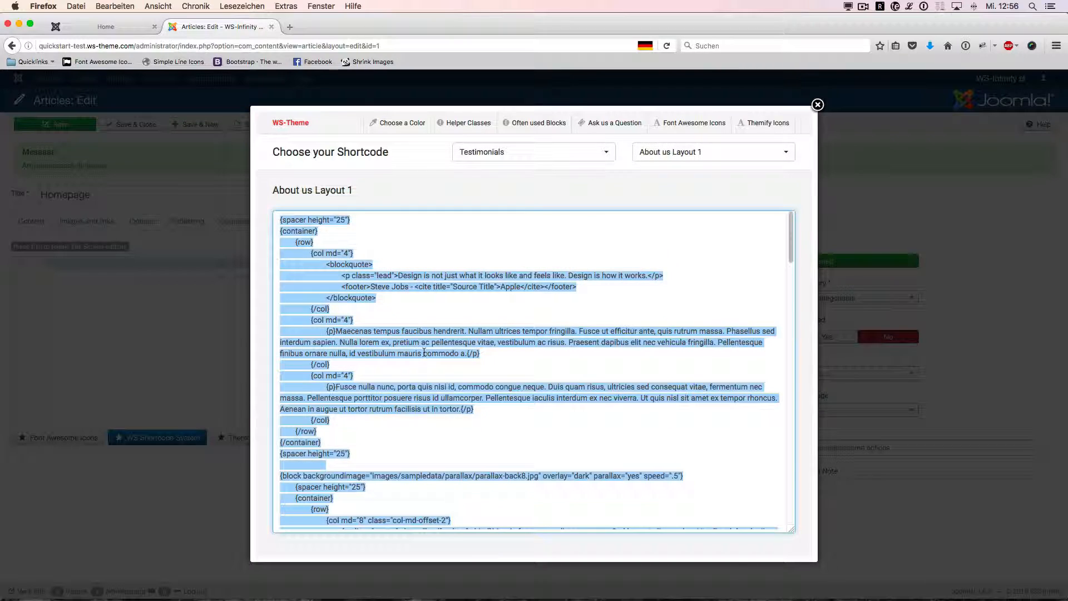
key("ctrl+c")
left_click(140, 342)
left_click(133, 284)
key("ctrl+v")
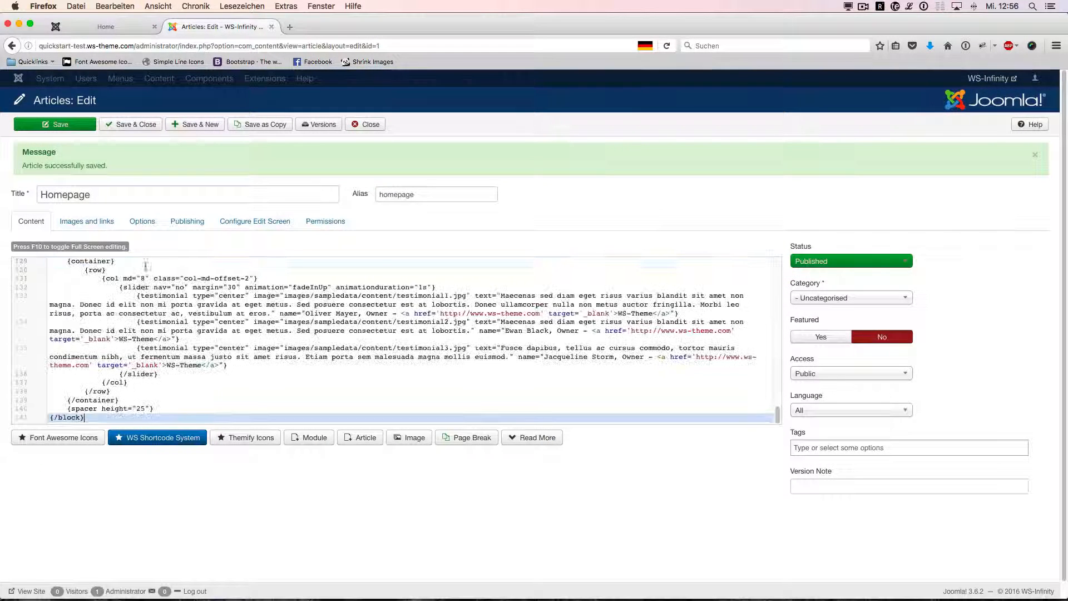
- Examine the About us Layout 1 sections on the reloaded homepage, down to the testimonial slider and footer
left_click(119, 23)
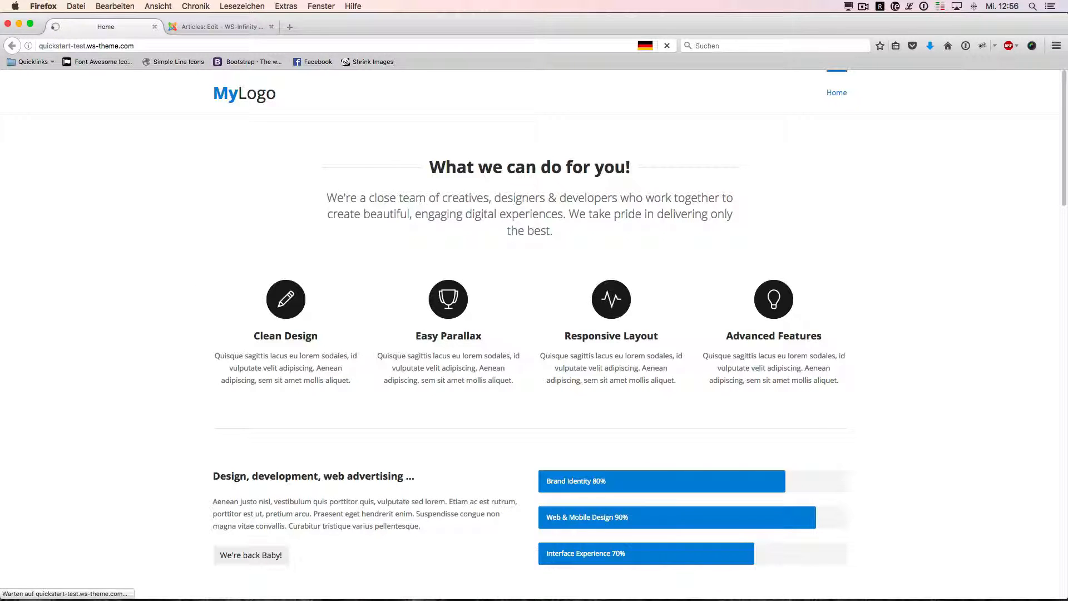
scroll(186, 285, "down", 8)
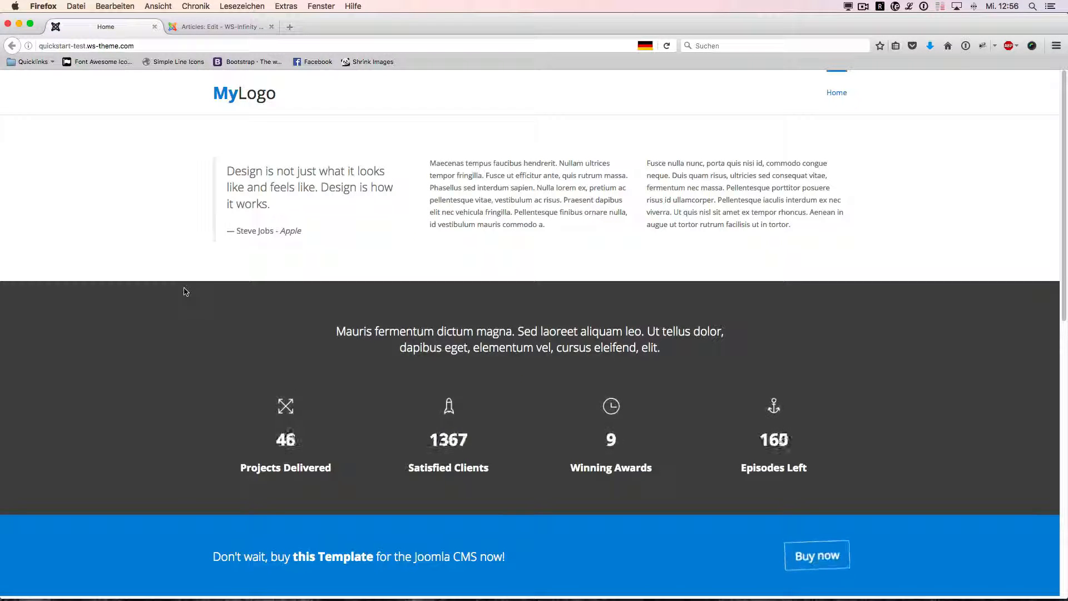
scroll(184, 284, "down", 5)
scroll(184, 282, "down", 5)
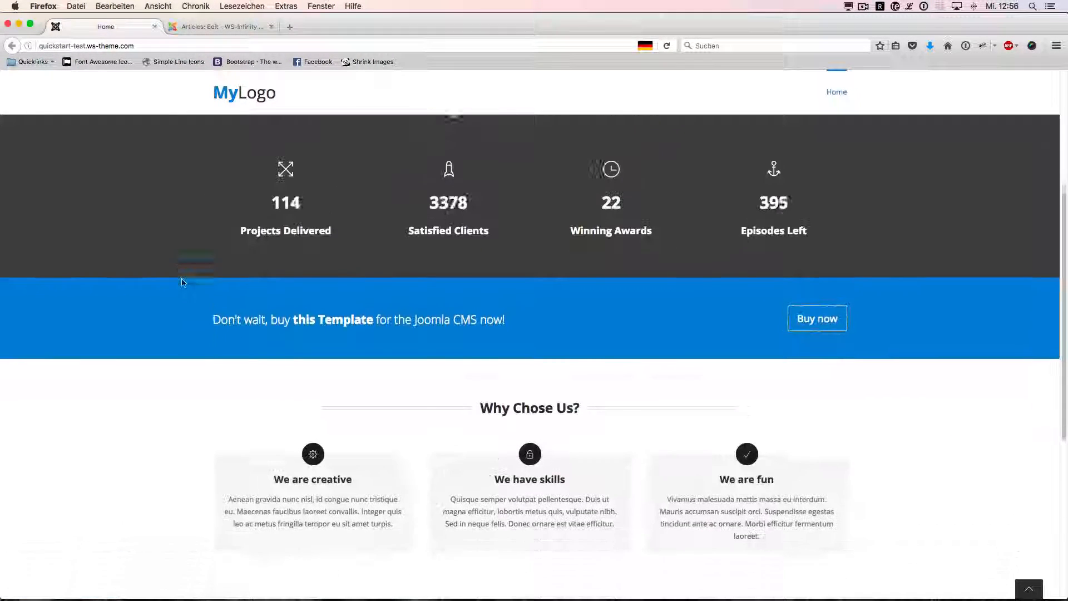
scroll(719, 327, "down", 3)
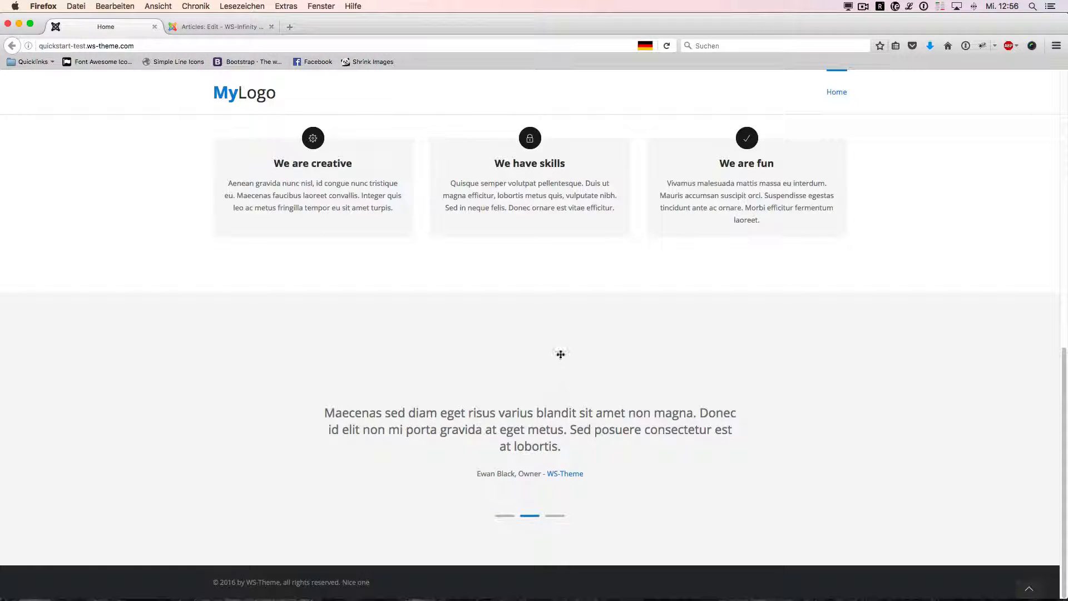
scroll(671, 295, "up", 10)
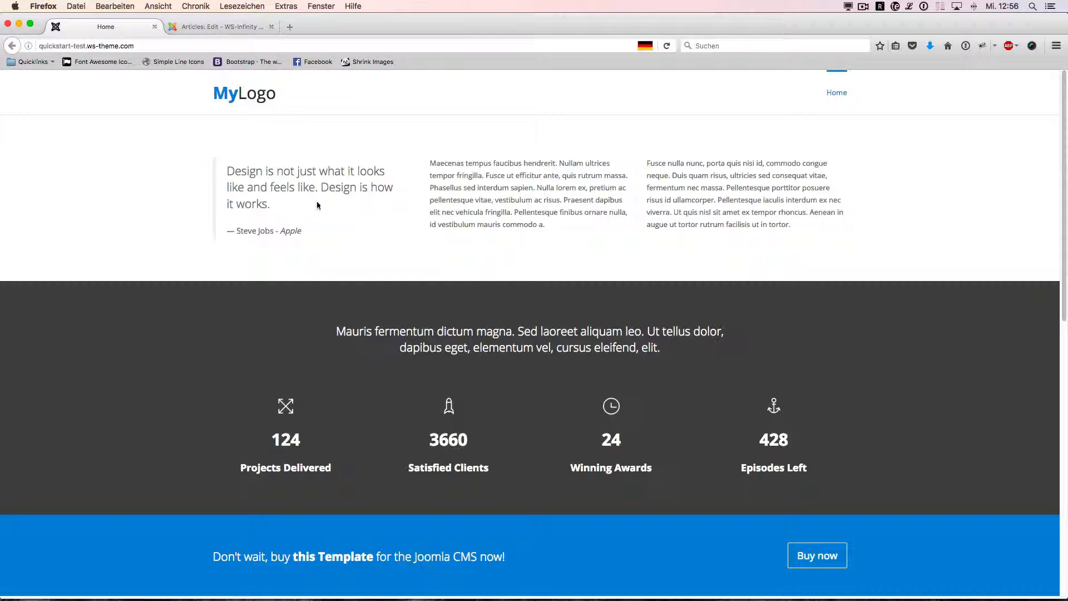
- Go back to the article editor and remove all of the About us Layout 1 shortcodes
left_click(226, 30)
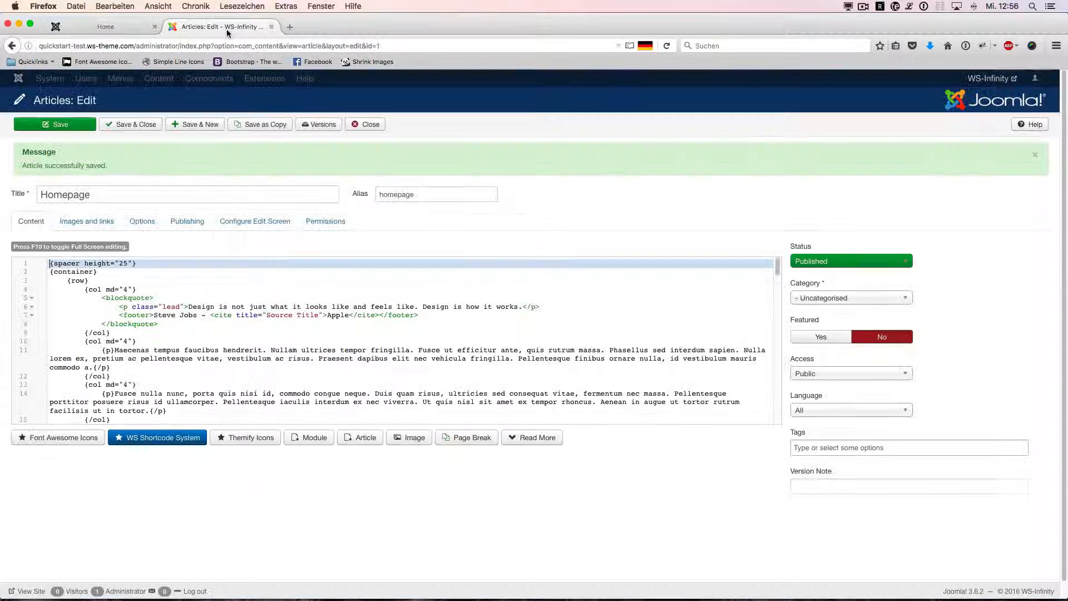
left_click(288, 323)
key("super+a")
key("BackSpace")
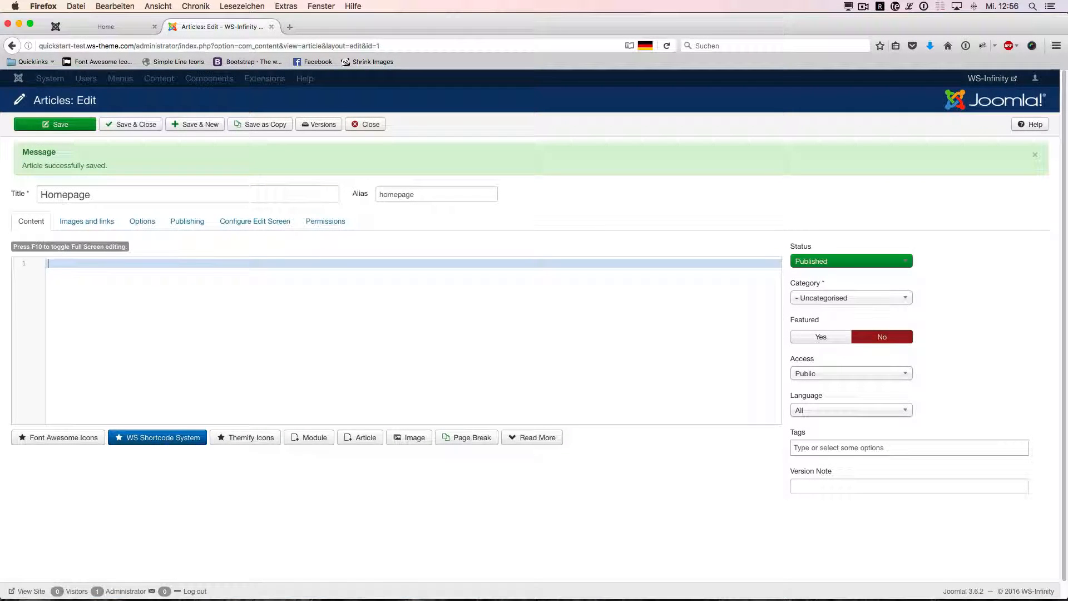
- Copy the complete Services Layout 1 template from the WS Shortcode System into the empty article
left_click(158, 437)
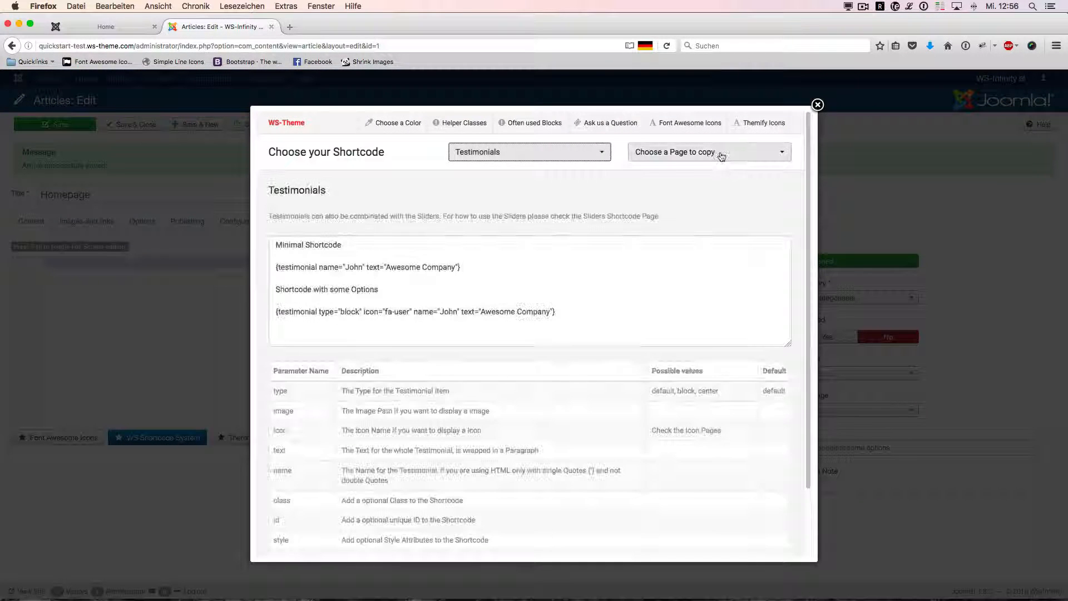
left_click(723, 152)
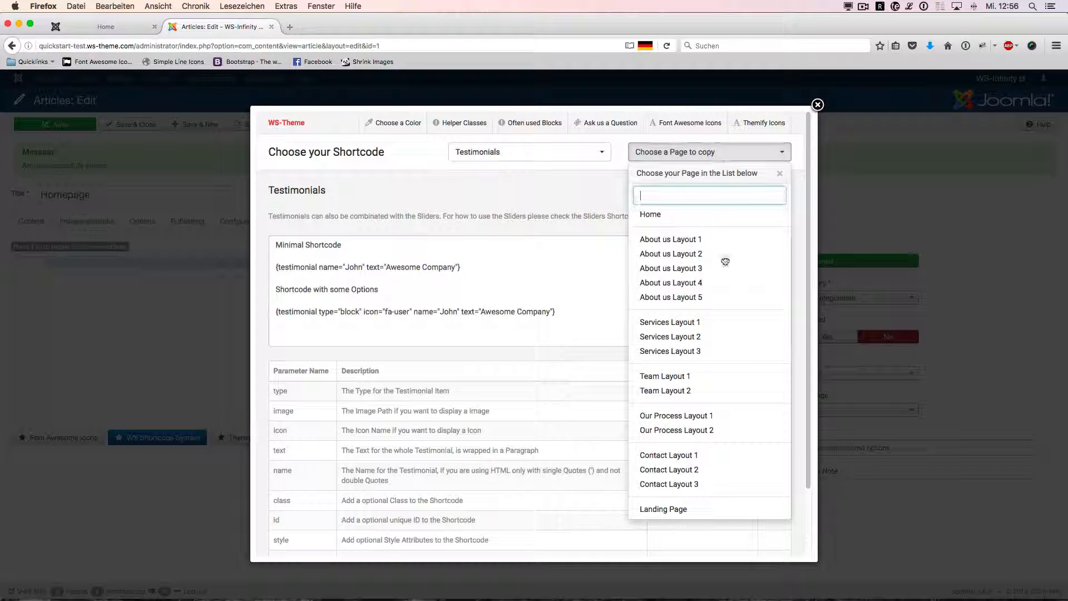
left_click(700, 325)
left_click(483, 291)
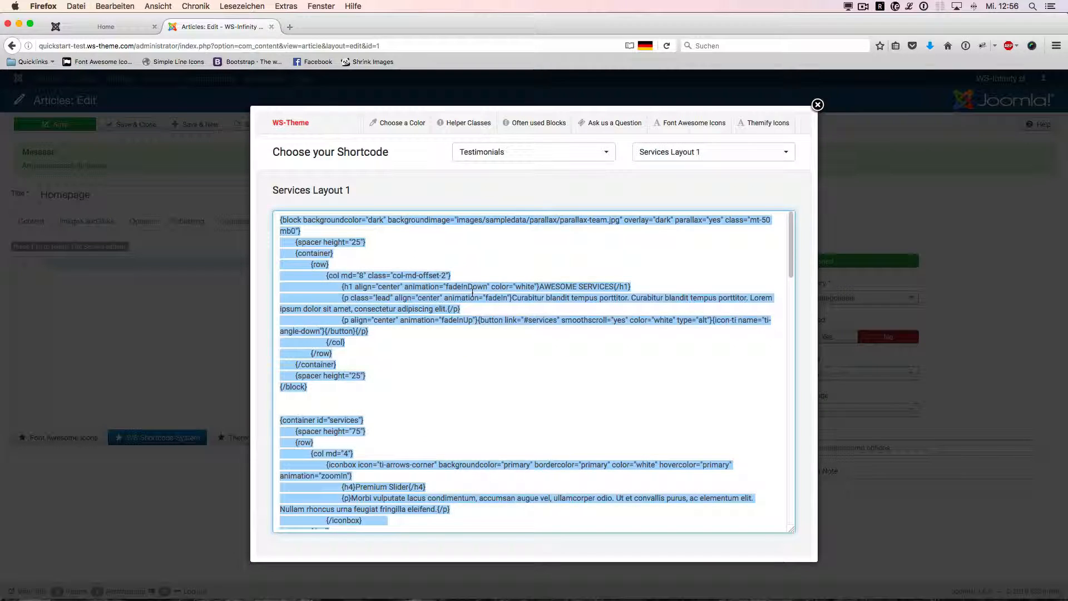
left_click(124, 293)
left_click(146, 280)
key("super+v")
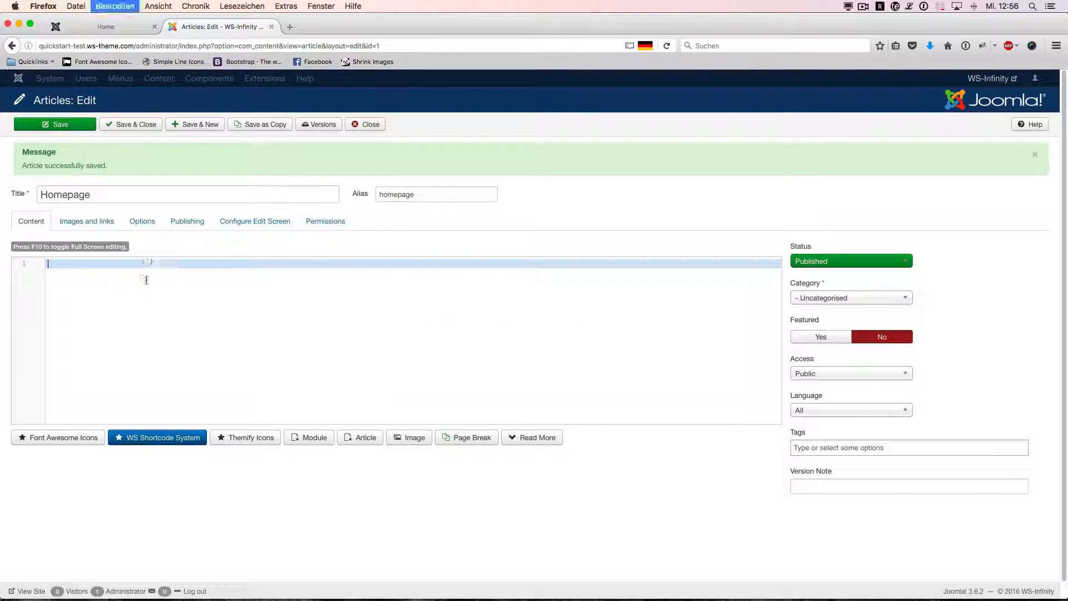
- Save the article with the Services Layout 1 content and reload the homepage
left_click(55, 124)
left_click(106, 27)
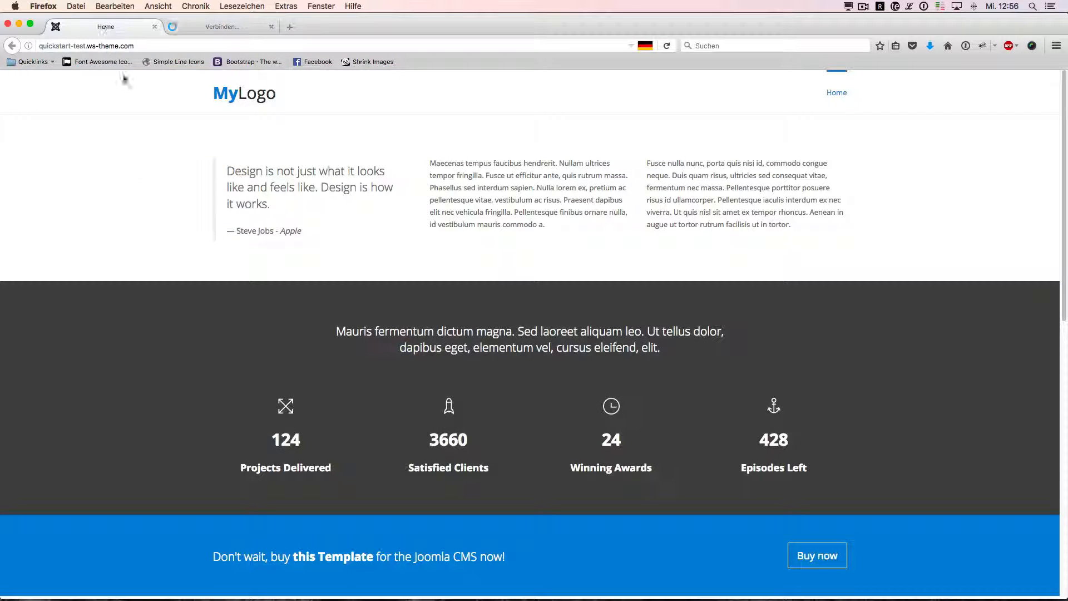
key("super+r")
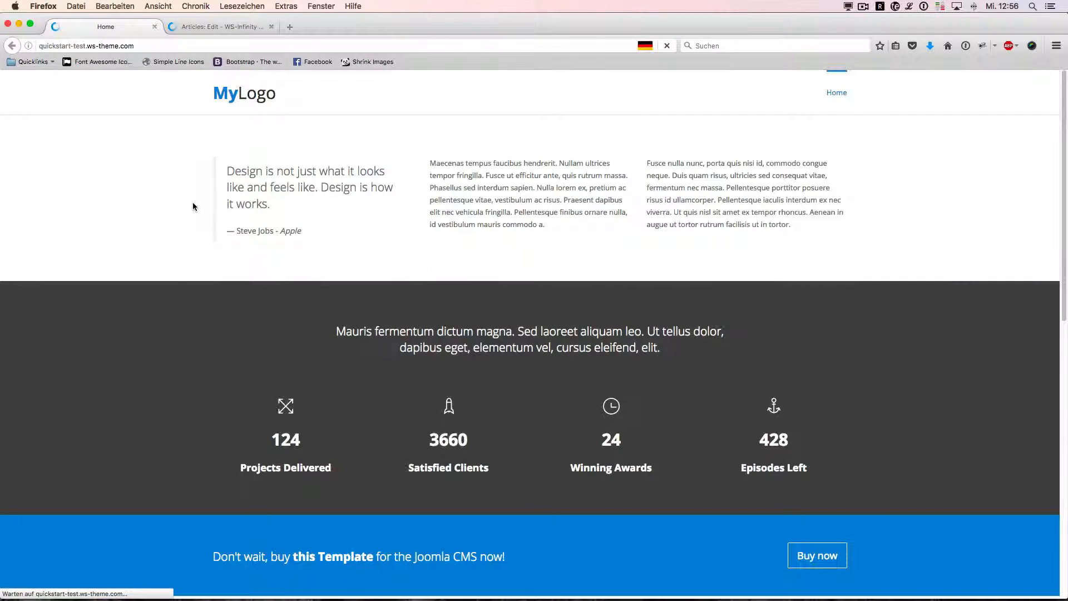
- Examine the Services Layout 1 sections on the reloaded homepage, from the Awesome Services header down to the footer
scroll(194, 207, "down", 3)
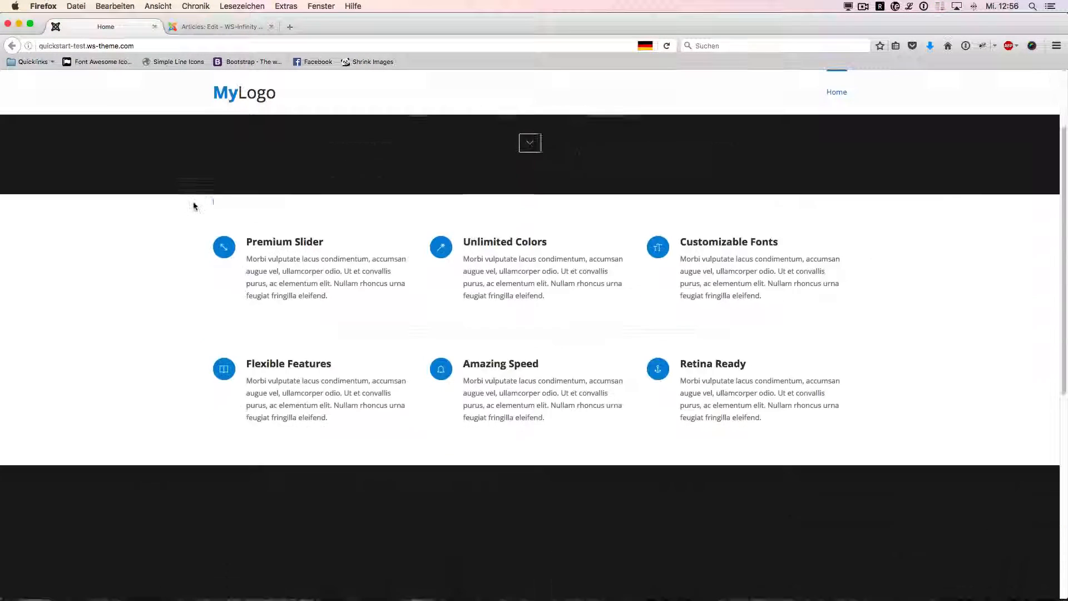
scroll(195, 207, "down", 10)
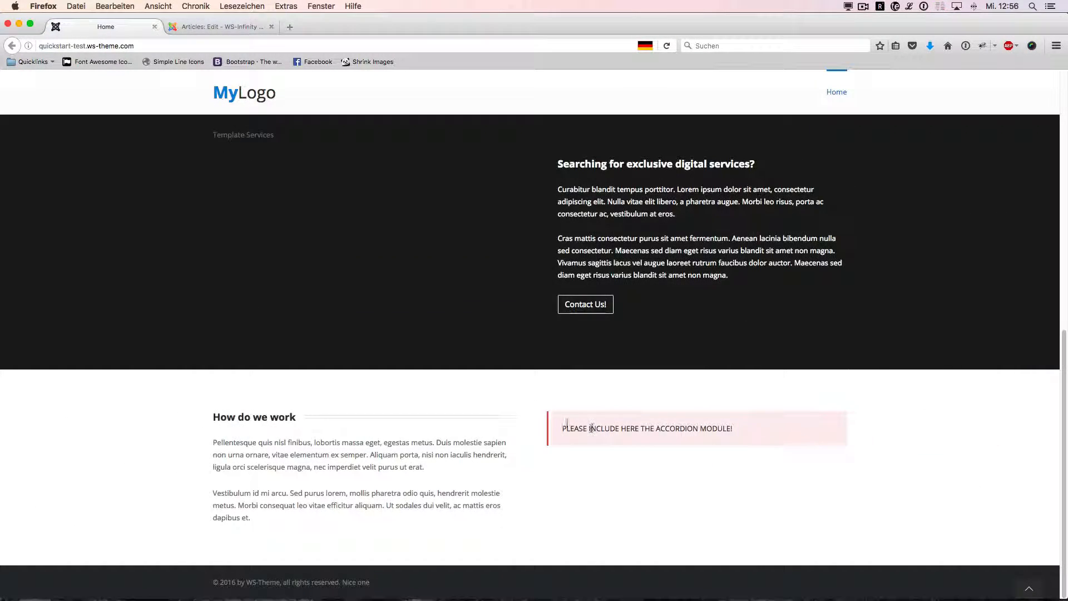
scroll(598, 417, "up", 7)
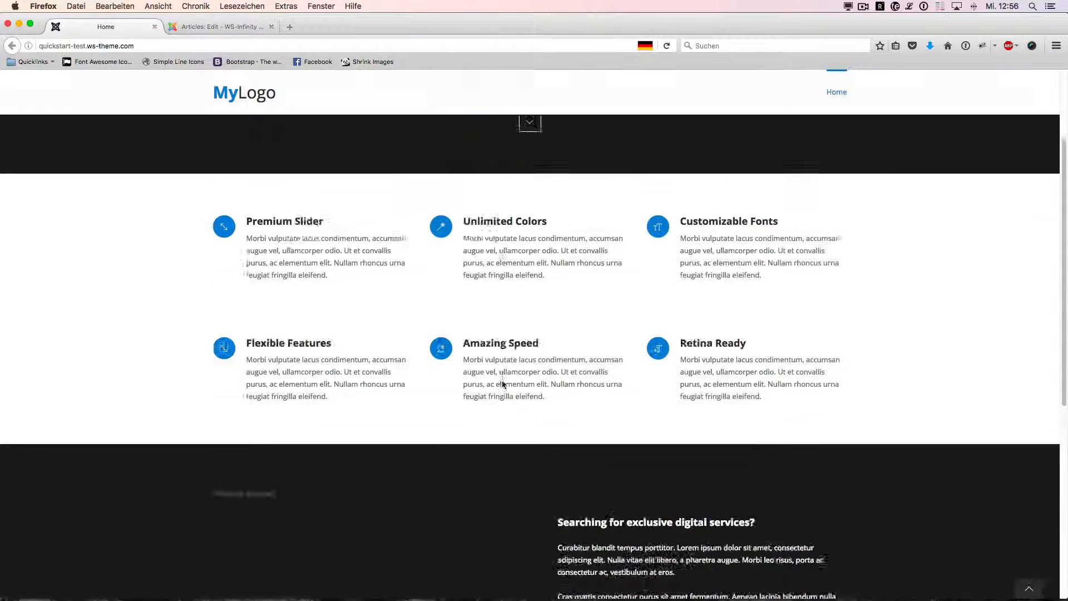
left_click(525, 255)
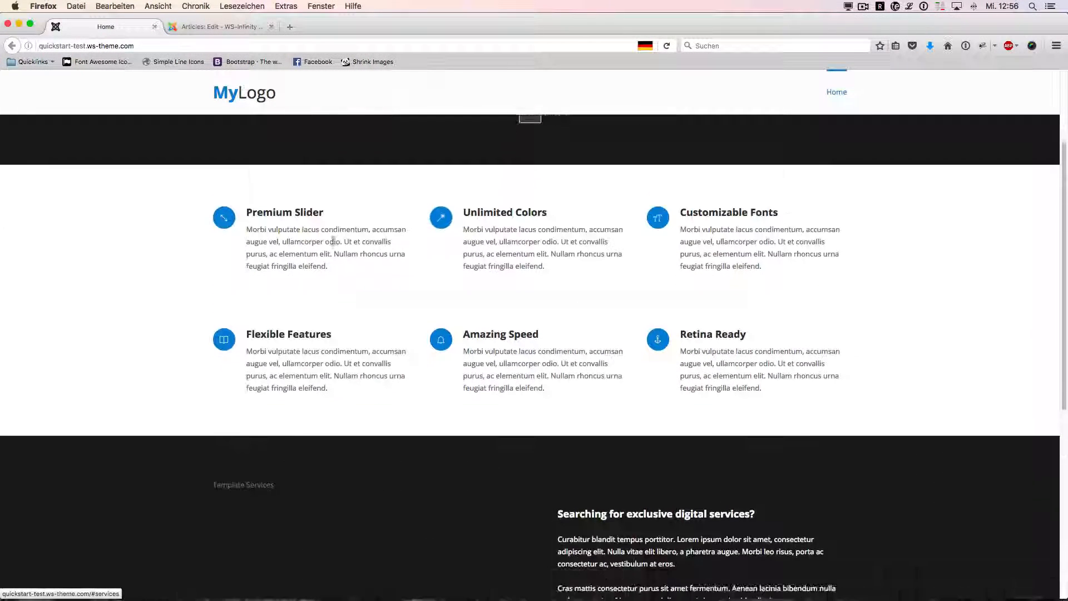
scroll(153, 288, "down", 5)
scroll(156, 291, "up", 3)
scroll(158, 293, "up", 5)
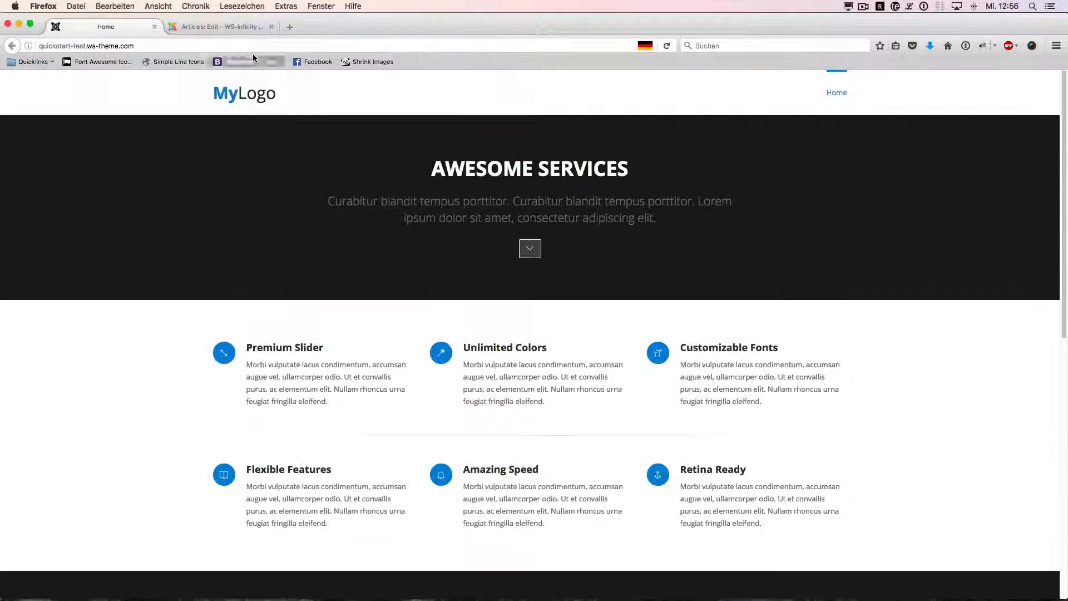
- Return to the article editor and remove all of the Services Layout 1 shortcodes
left_click(232, 27)
left_click(189, 298)
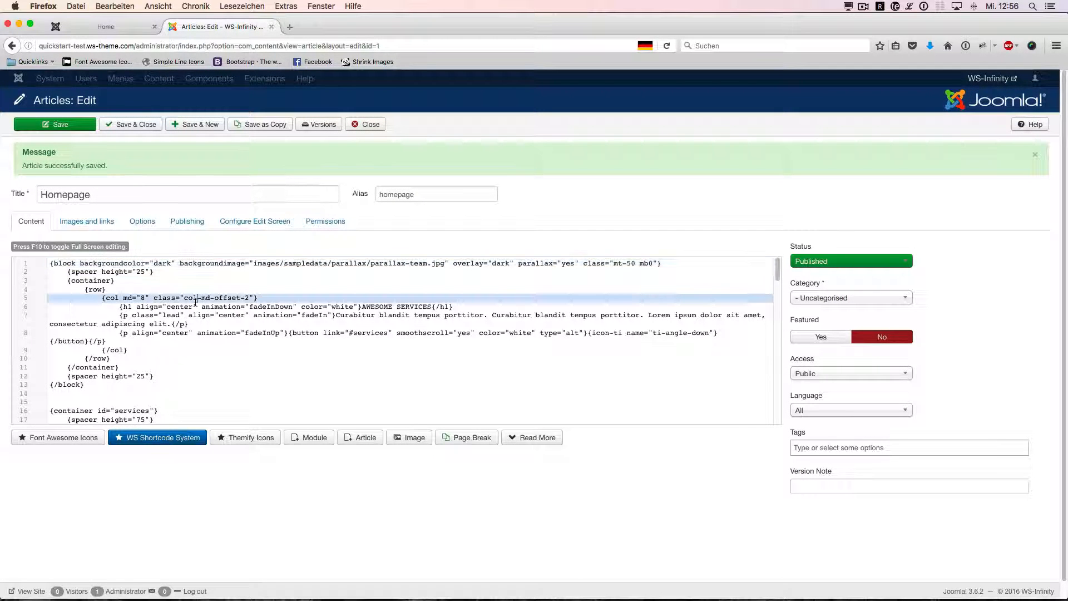
key("super+a")
key("BackSpace")
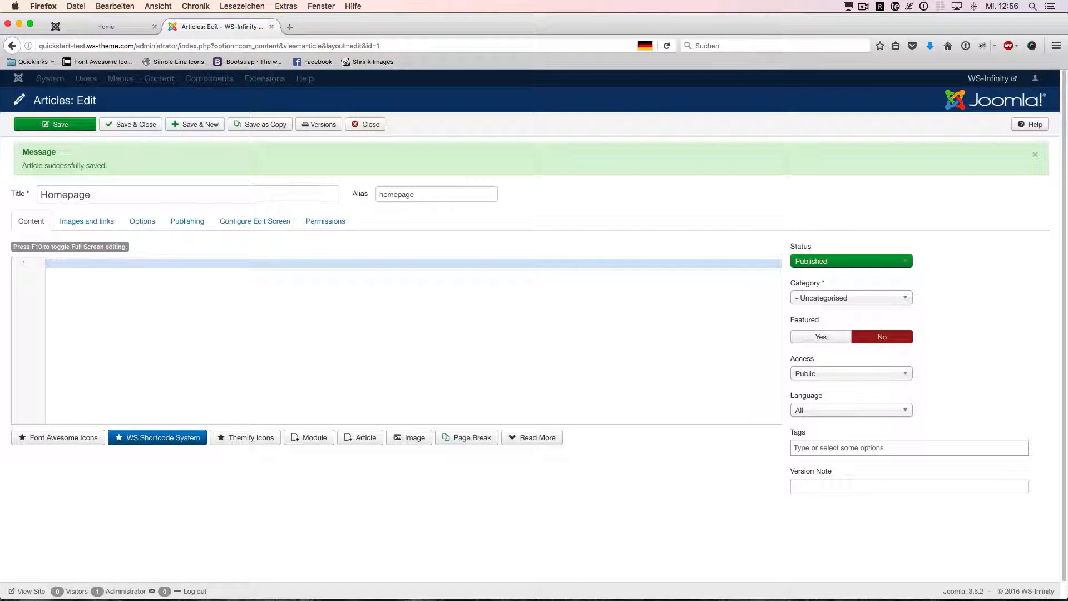
- Copy the complete About us Layout 5 template from the WS Shortcode System into the empty article and save it
left_click(193, 439)
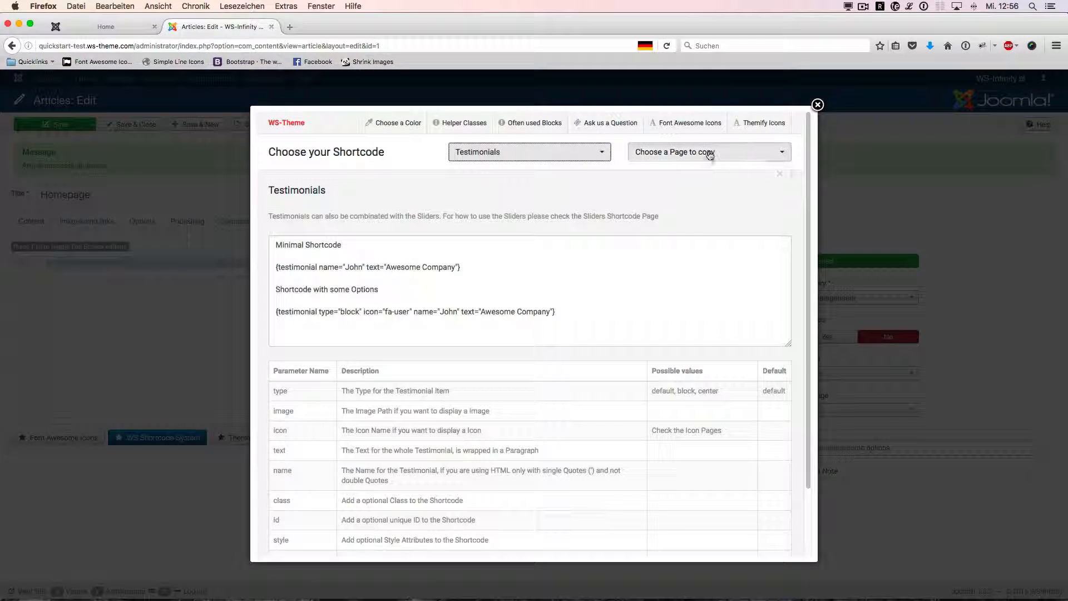
left_click(711, 155)
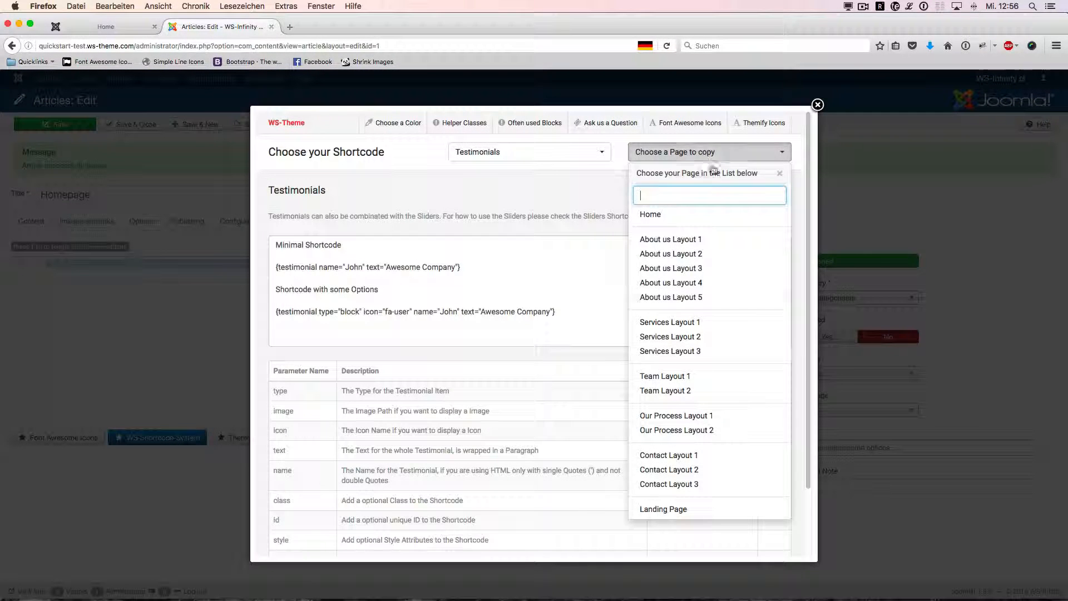
left_click(695, 299)
left_click(430, 301)
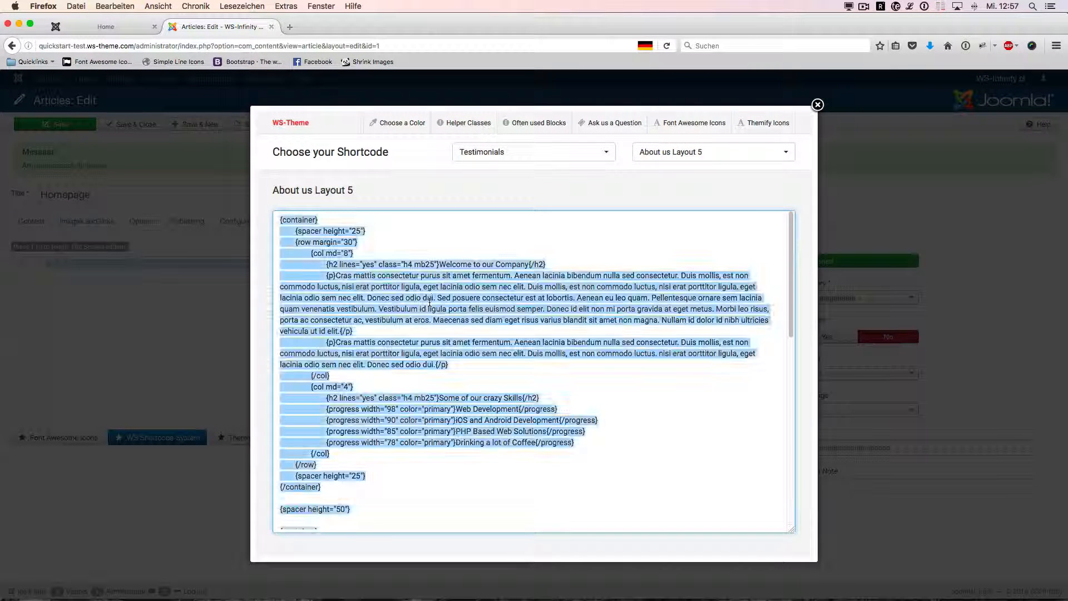
left_click(139, 286)
key("super+v")
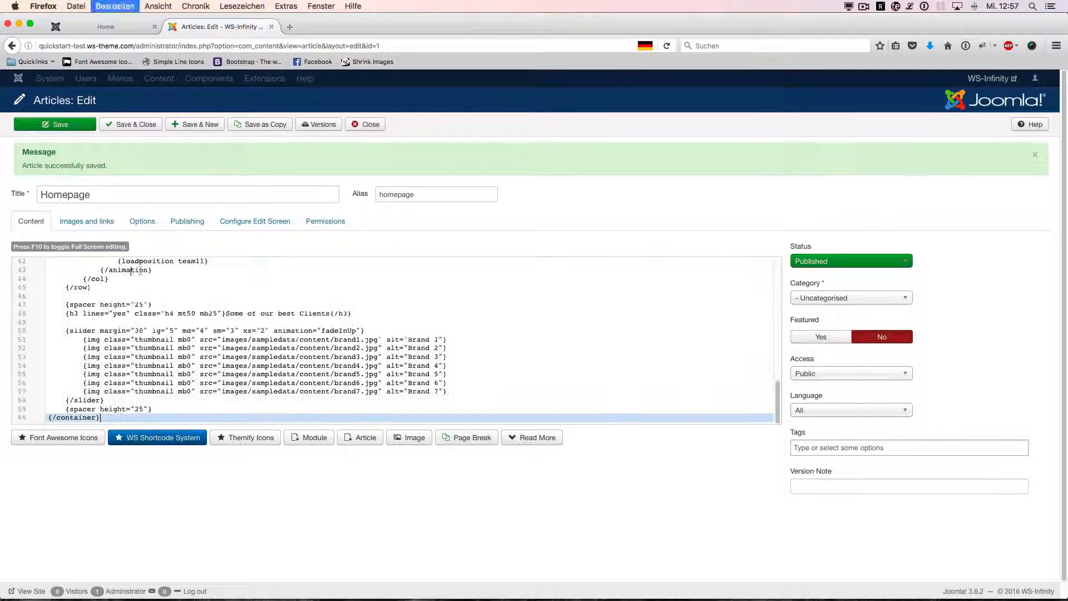
- Reload the homepage and examine its About us Layout 5 sections, including the skills, team and client slider areas
left_click(119, 29)
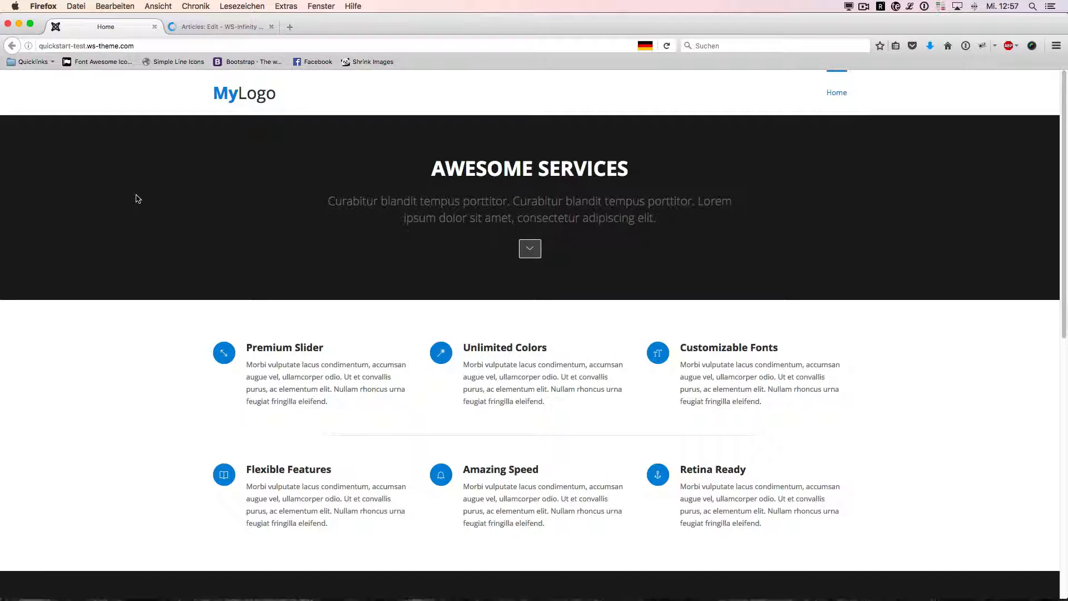
key("super+r")
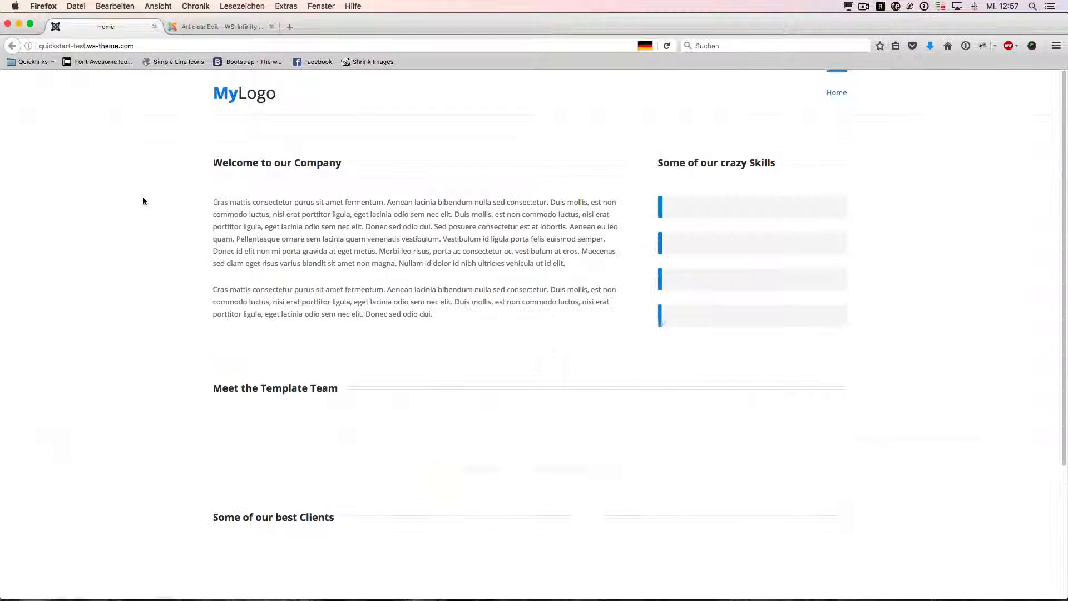
scroll(168, 206, "down", 5)
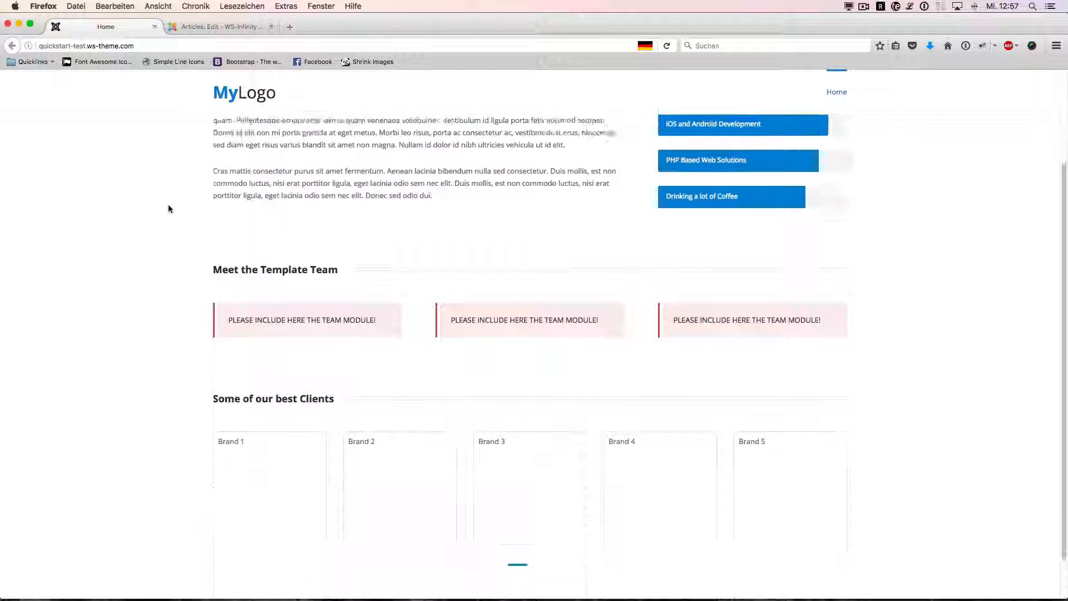
mouse_move(683, 428)
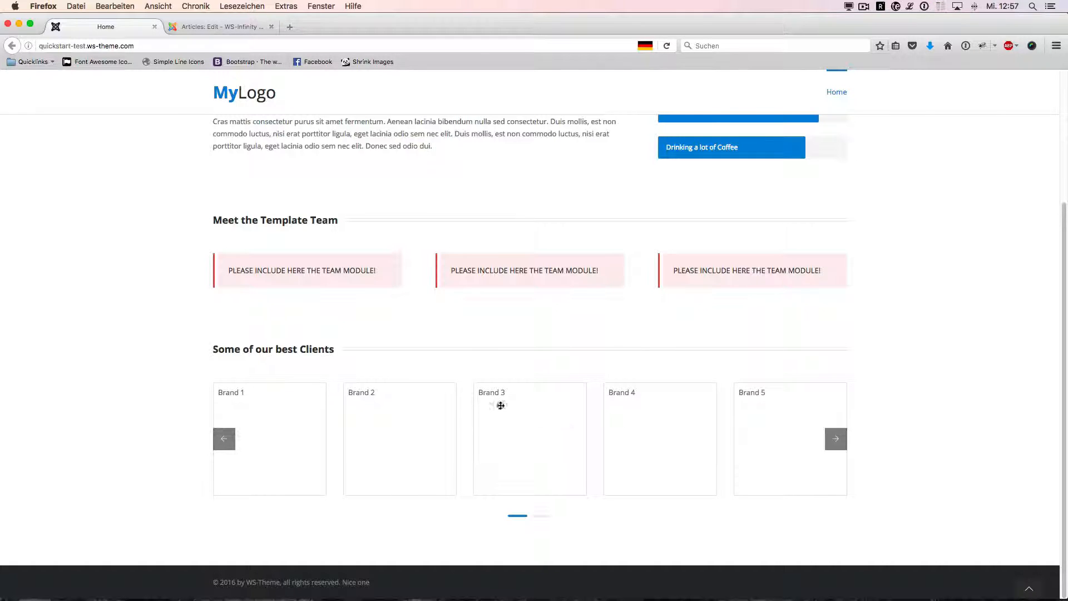
scroll(162, 329, "up", 5)
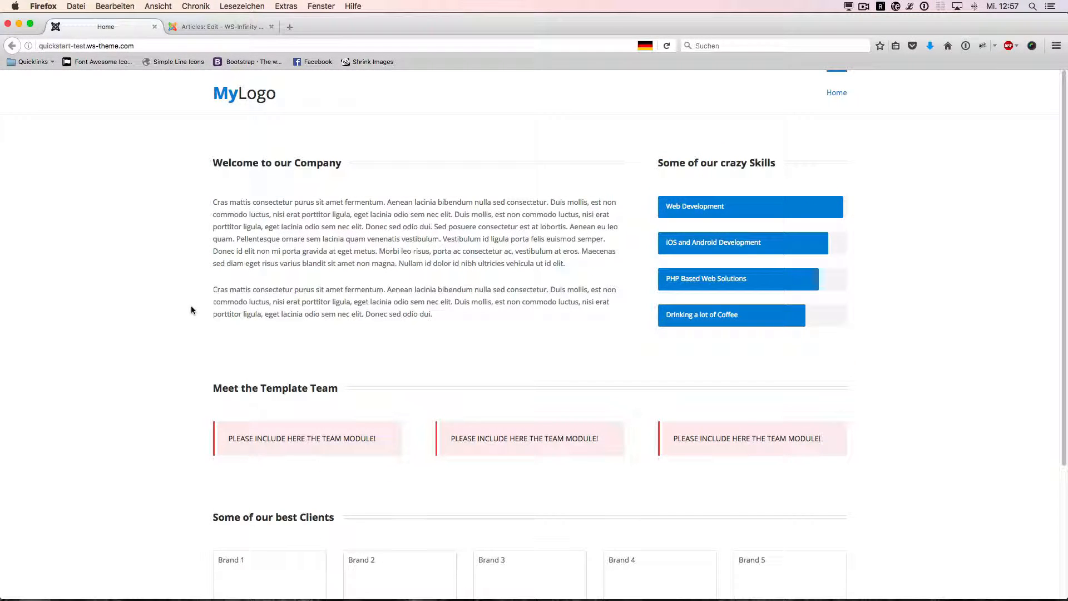
scroll(196, 310, "down", 5)
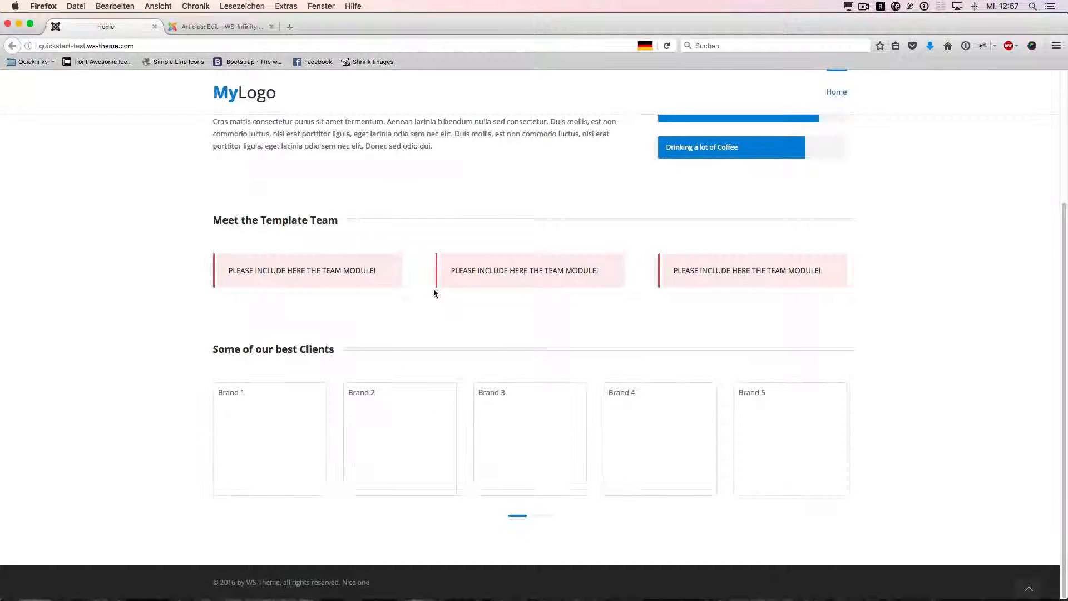
scroll(434, 290, "up", 5)
- Back in the article editor, copy the image URL of 180px_koala_ag1.jpg from the sampledata/parks/animals folder and close the image picker
left_click(227, 29)
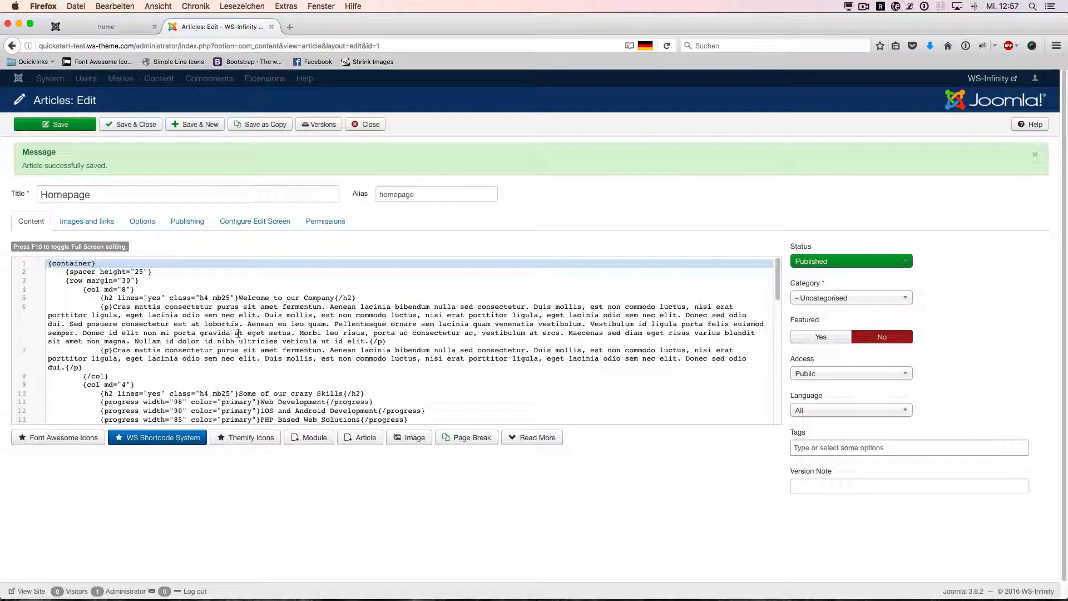
scroll(238, 333, "down", 10)
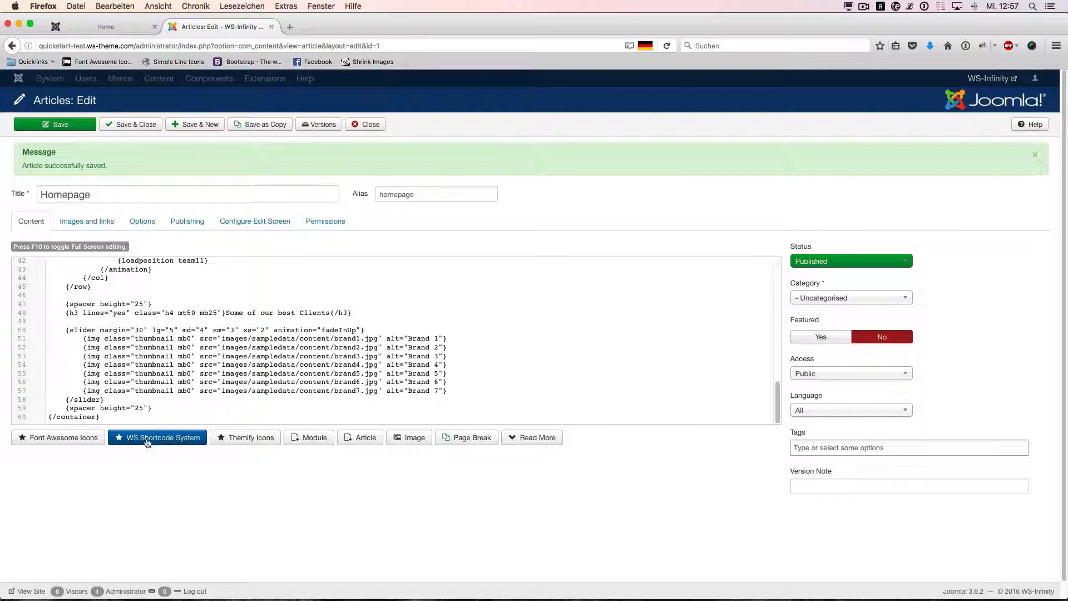
left_click(407, 438)
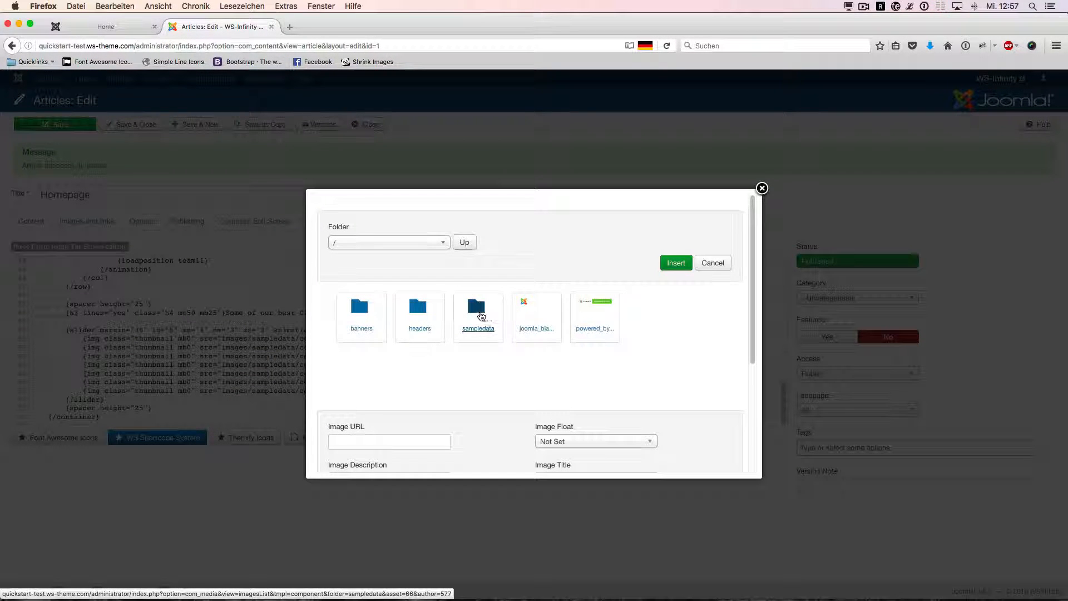
left_click(481, 311)
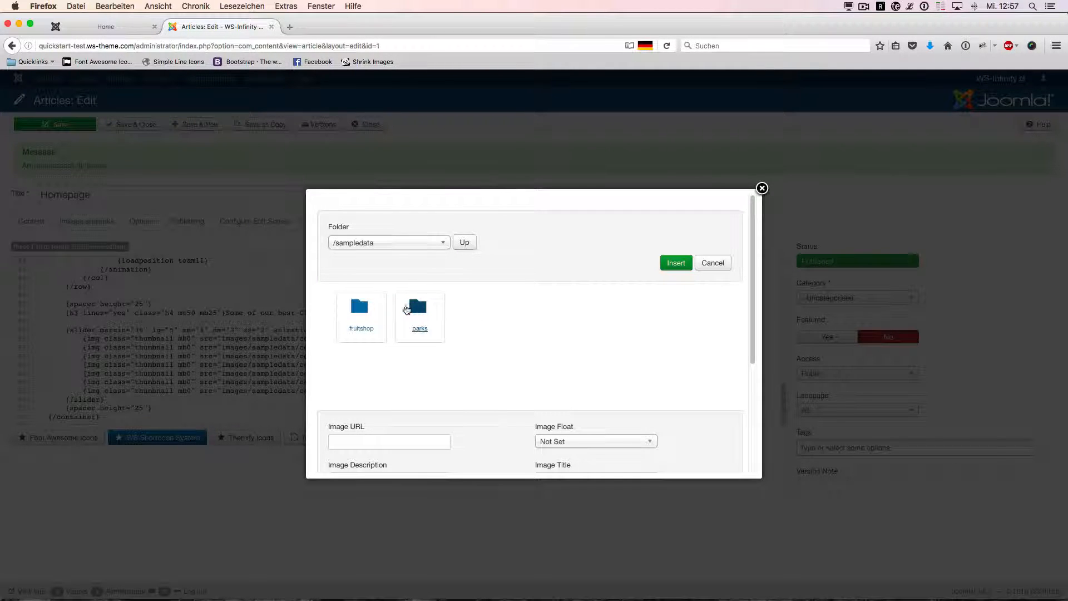
left_click(412, 310)
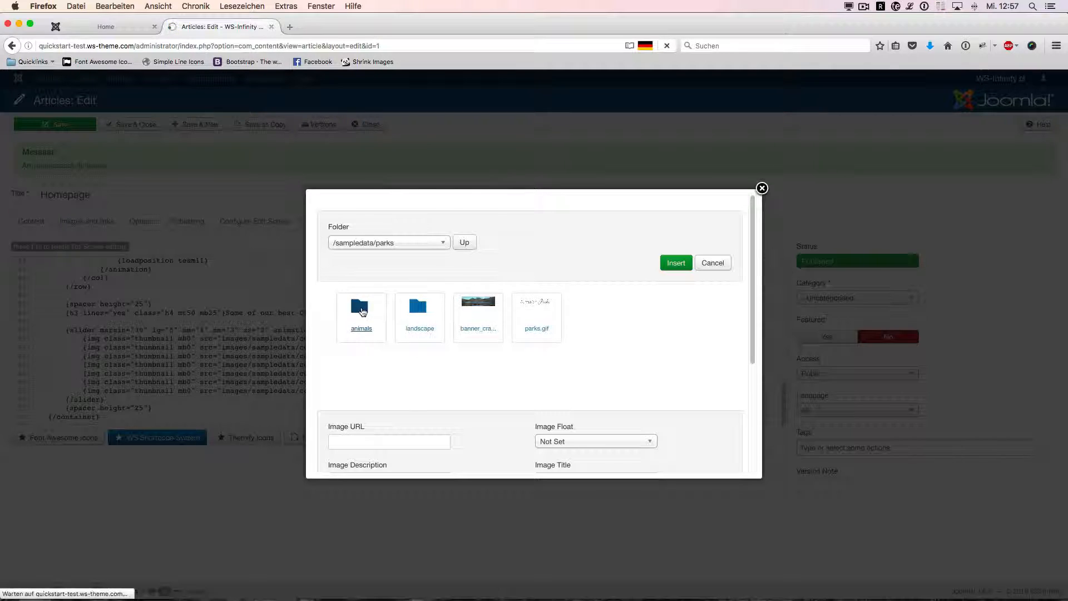
left_click(360, 311)
left_click(361, 328)
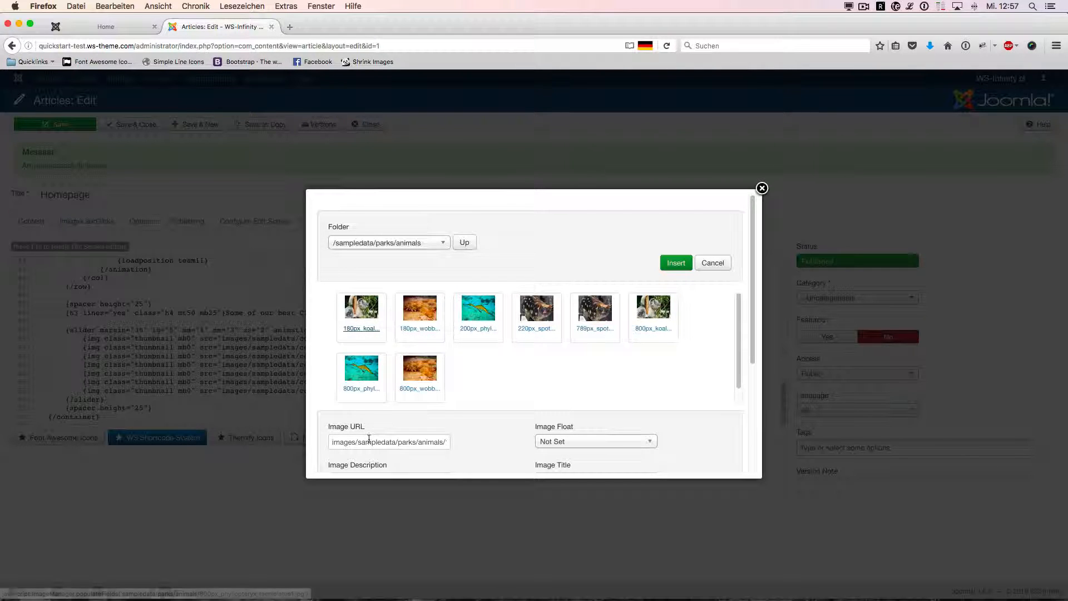
left_click(369, 439)
key("super+a")
key("super+c")
left_click(263, 415)
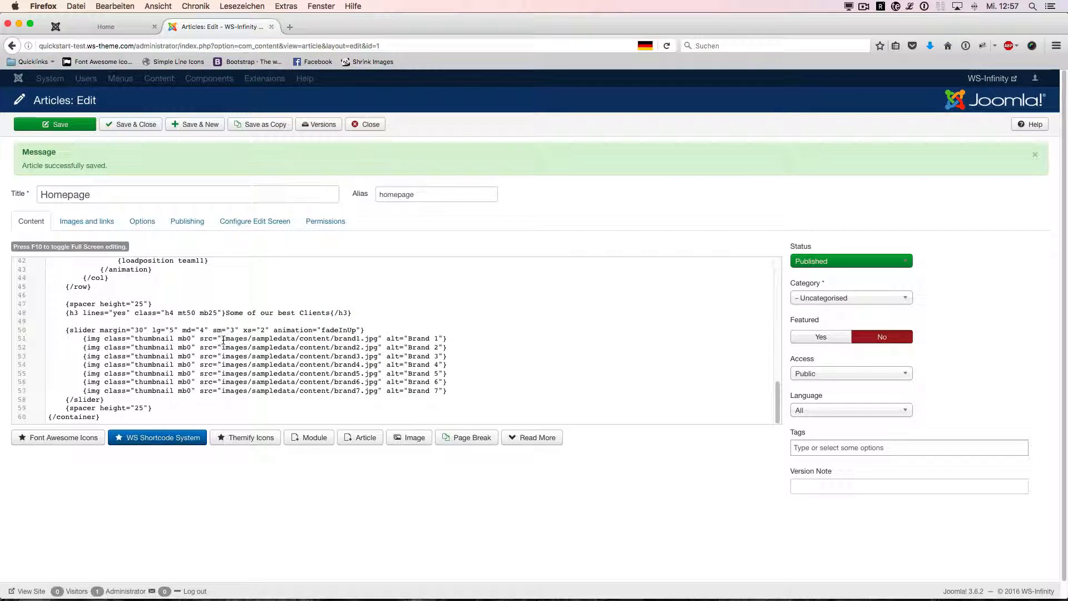
- Replace the source paths of all seven brand images in the client slider with images/sampledata/parks/animals/180px_koala_ag1.jpg
left_click_drag(222, 338, 368, 338)
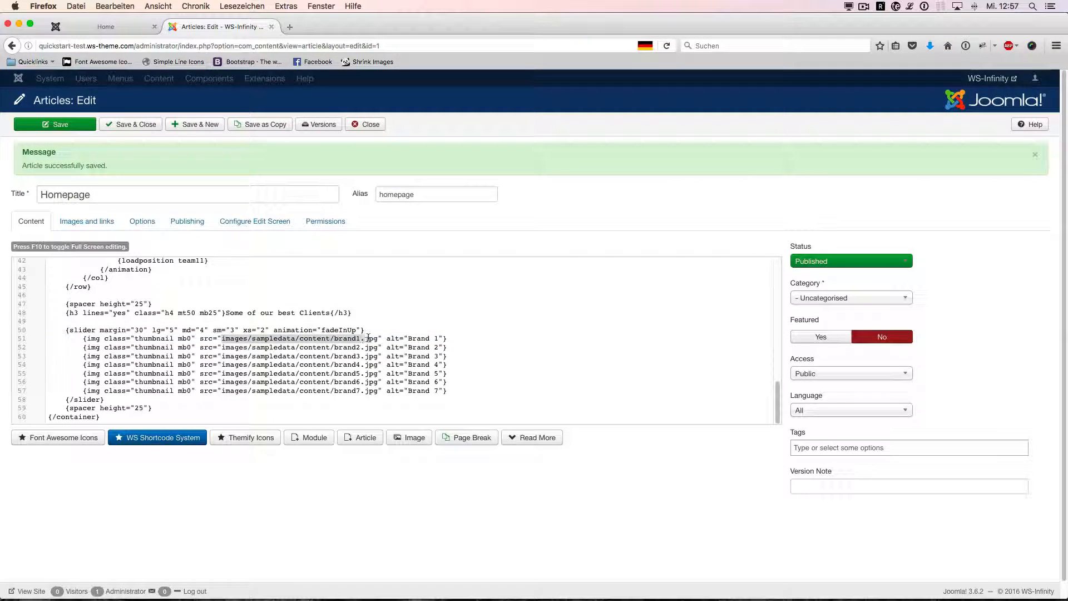
key("super+v")
left_click_drag(379, 347, 351, 391)
type("images/sampledata/parks/animals/180px_koala_agl.jpg")
type("images/sampledata/parks/animals/180px_koala_agl.jpg")
type("images/sampledata/parks/animals/180px_koala_agl.jpg")
type("images/sampledata/parks/animals/180px_koala_agl.jpg")
type("images/sampledata/parks/animals/180px_koala_agl.jpg")
type("images/sampledata/parks/animals/180px_koala_agl.jpg")
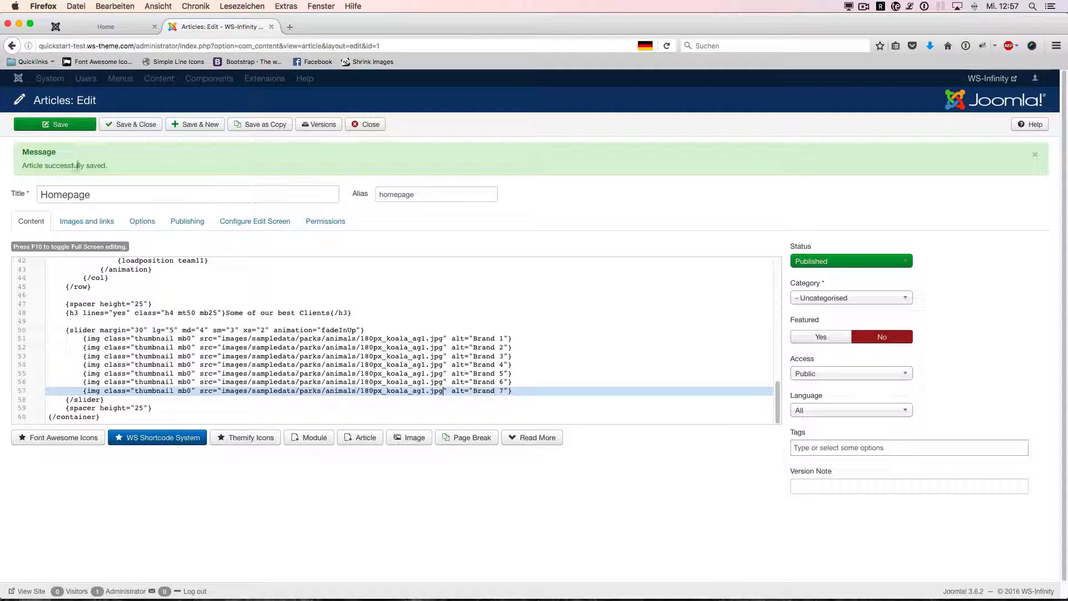
- Save the article, then check the client slider and its second page on the reloaded homepage
left_click(72, 124)
left_click(110, 27)
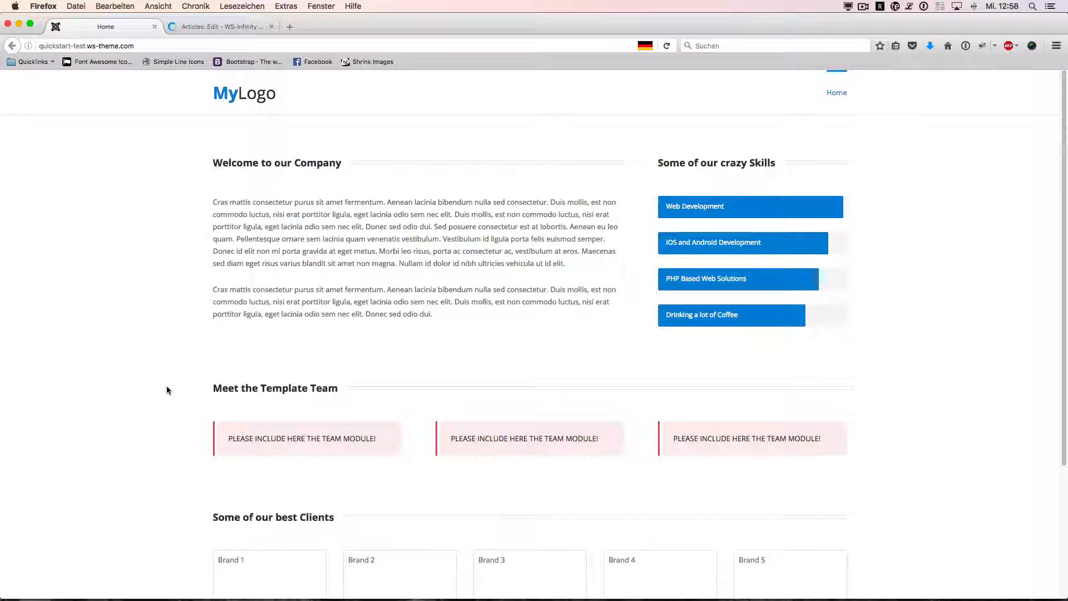
scroll(166, 388, "down", 5)
key("super+r")
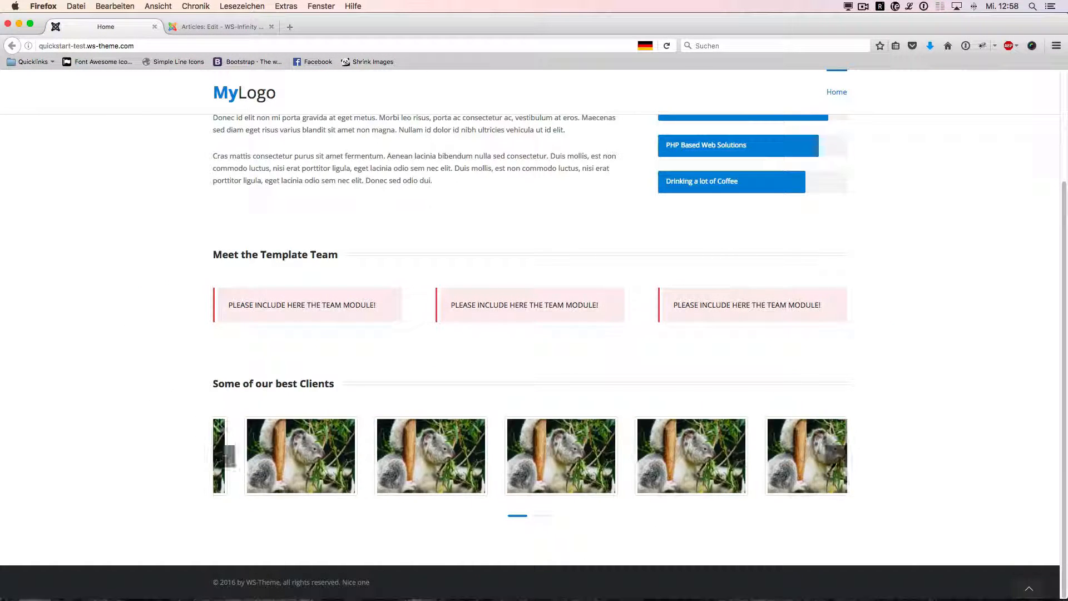
left_click(544, 517)
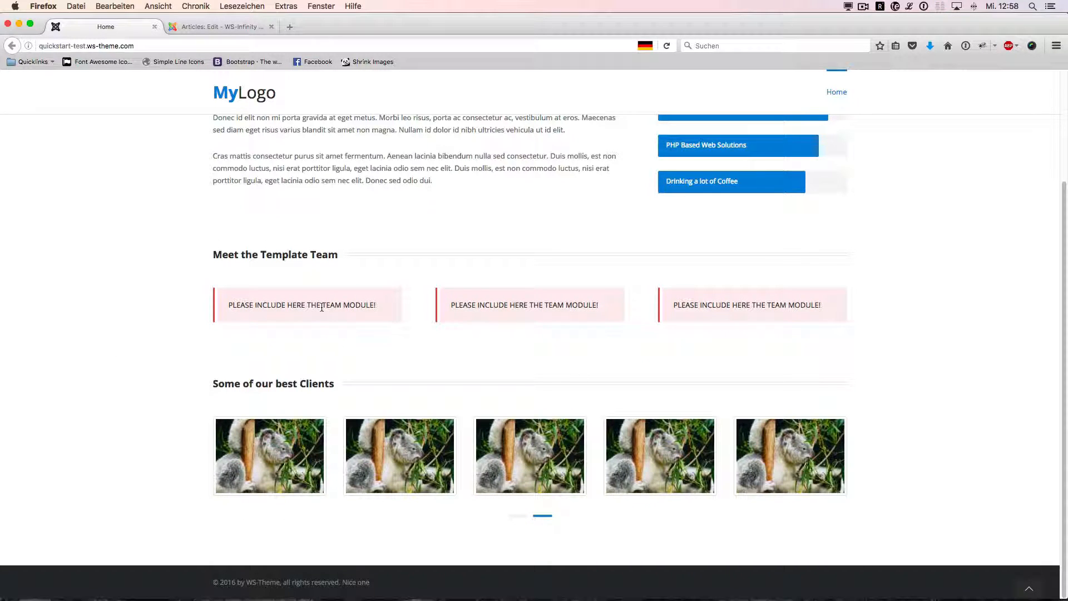
scroll(335, 306, "up", 5)
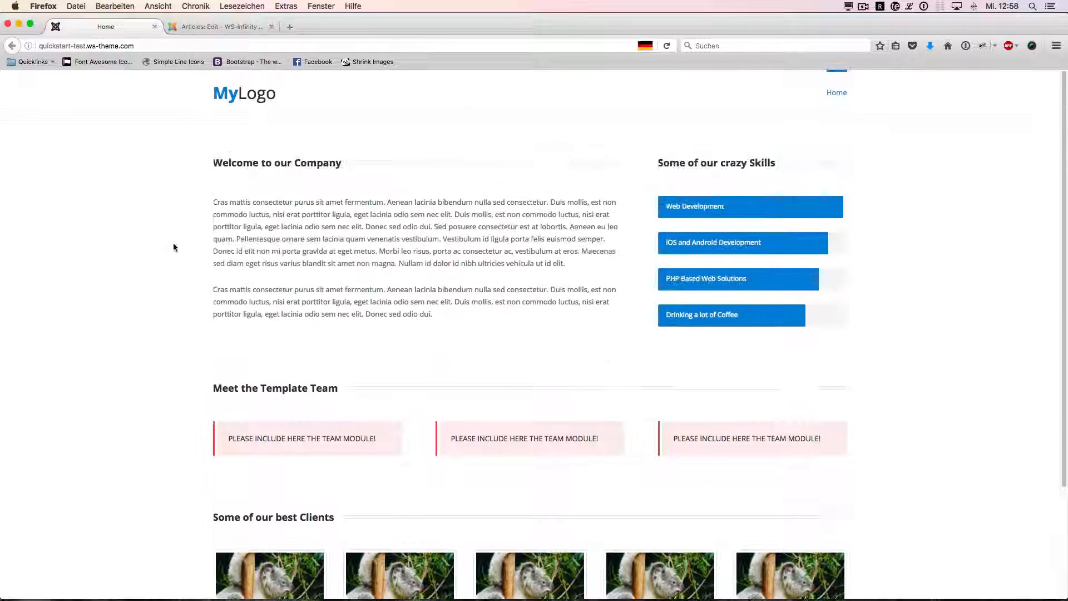
- In the article's first team column, remove the danger alert line and change the loadposition name to team1
key("ctrl+Tab")
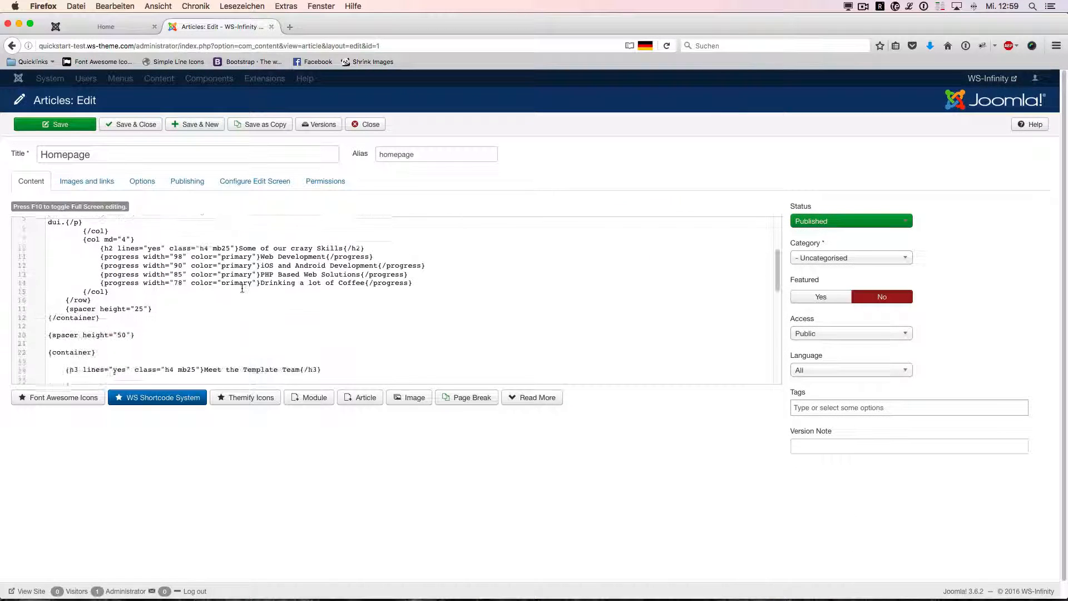
scroll(242, 287, "down", 3)
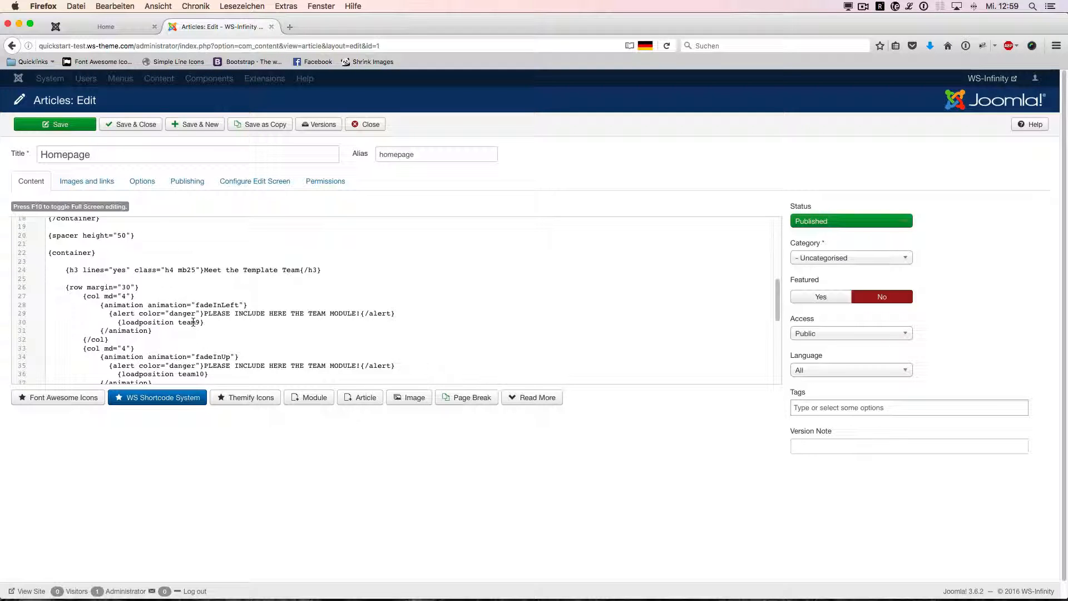
left_click_drag(398, 315, 48, 314)
key("BackSpace")
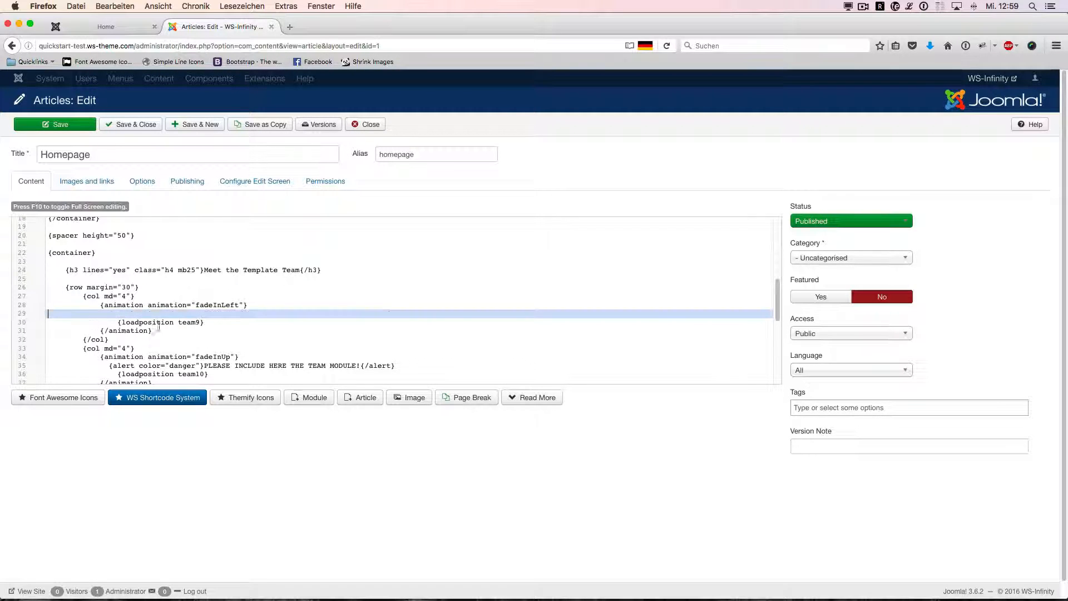
key("BackSpace")
double_click(191, 315)
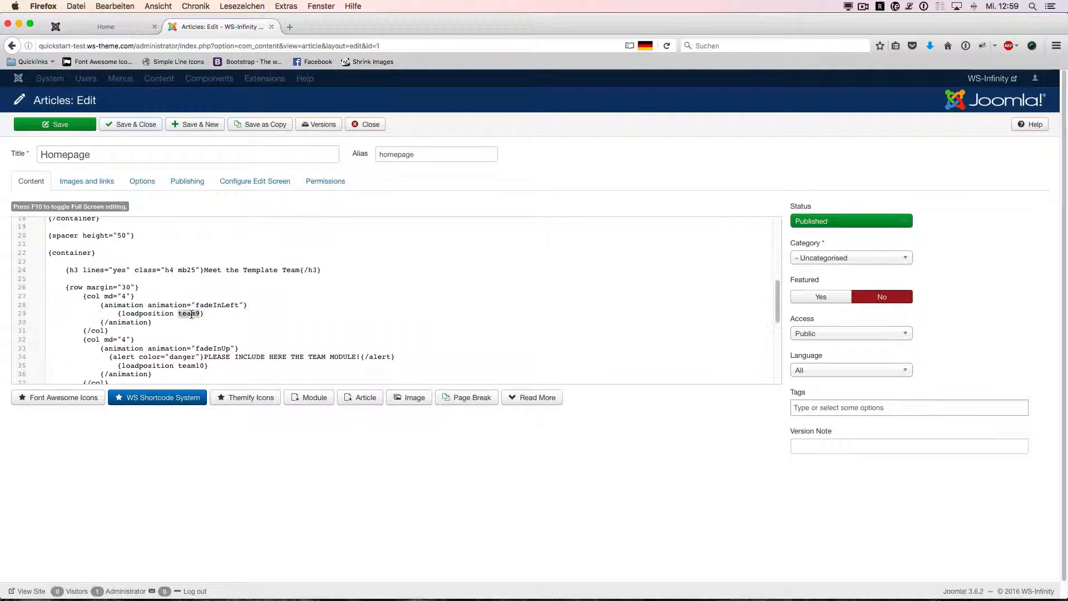
type("te")
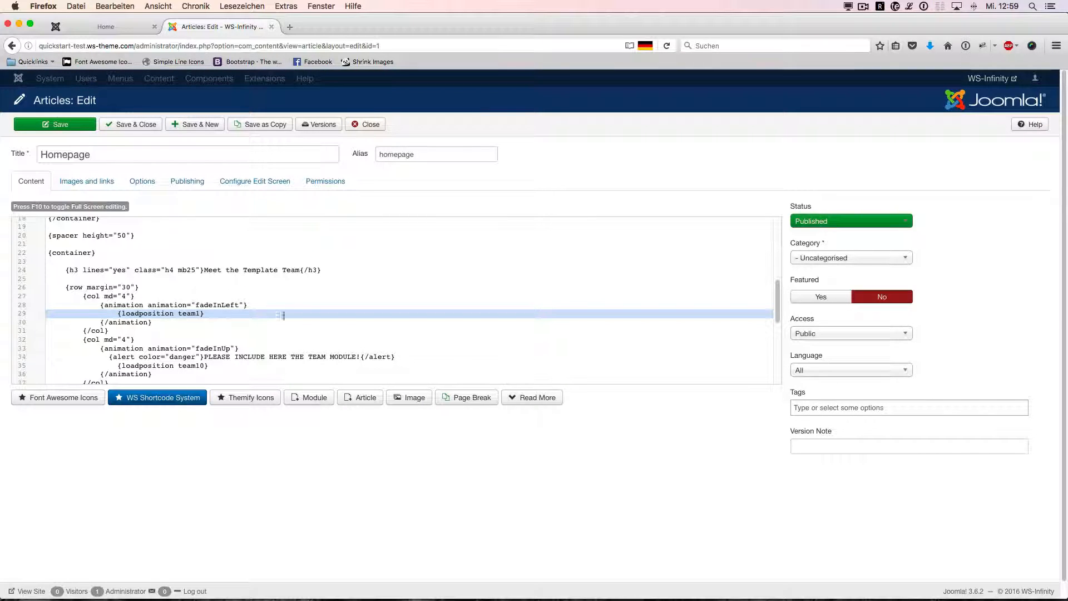
- In the article's second team column, remove the danger alert line and change the loadposition name to team2
left_click_drag(412, 361, 9, 362)
key("BackSpace")
key("BackSpace")
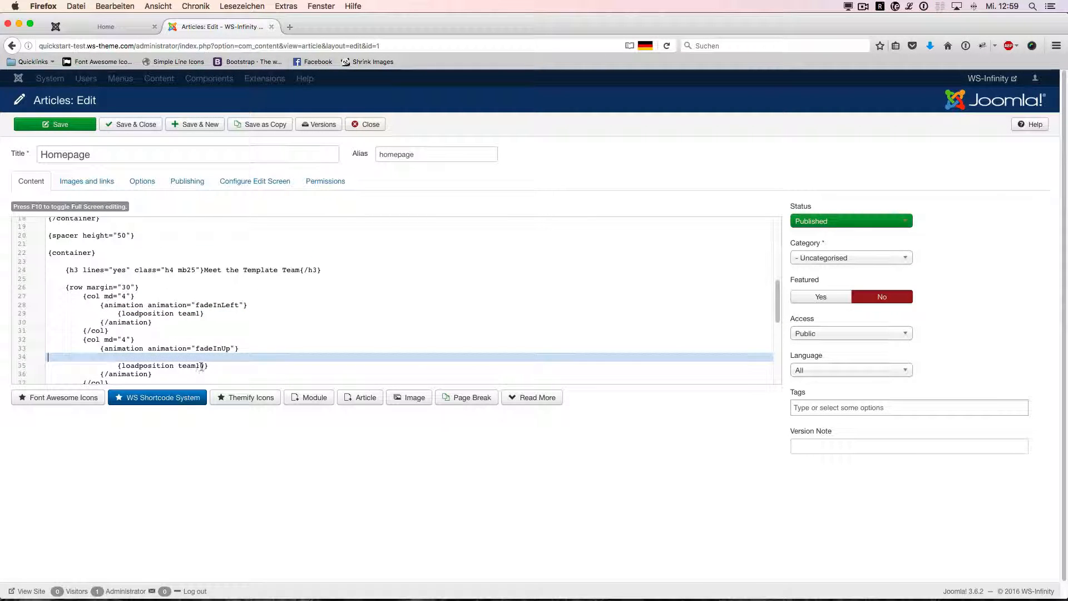
left_click(205, 358)
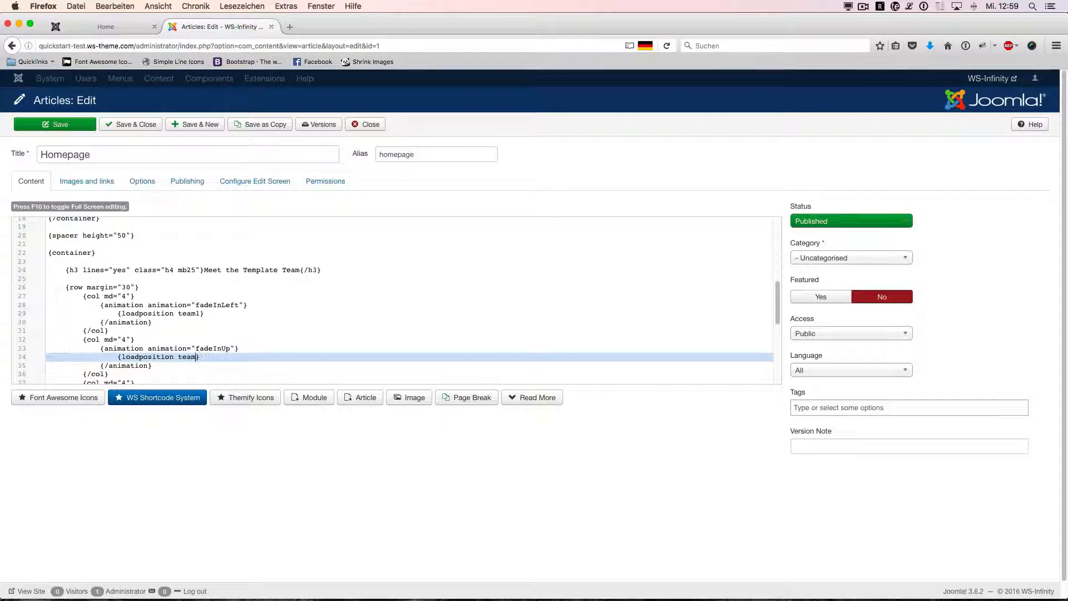
- In the third team column, remove the danger alert line and change the loadposition name to team3
scroll(209, 359, "down", 3)
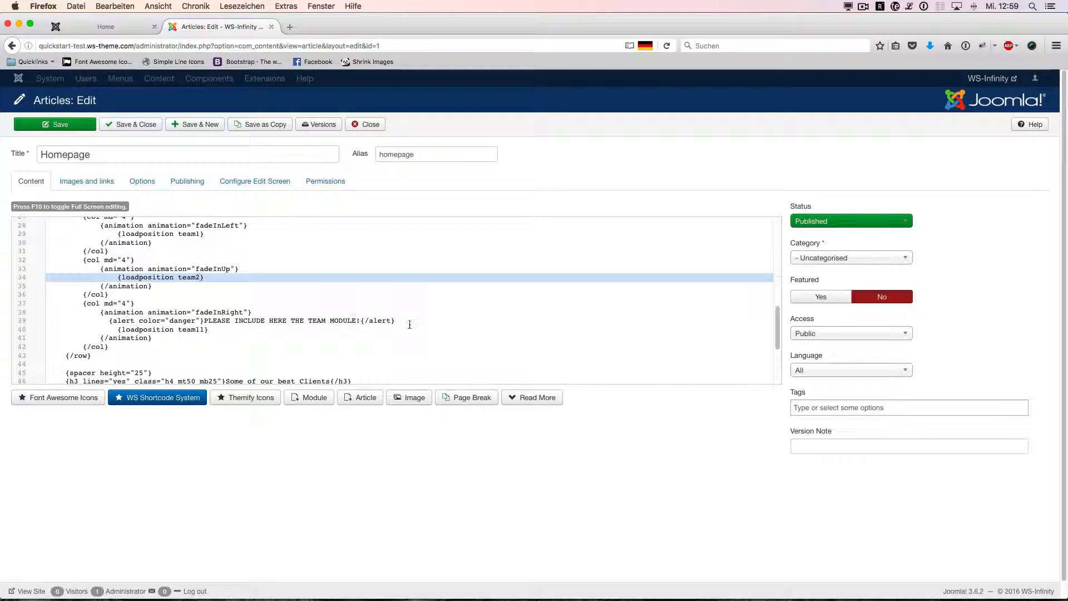
left_click_drag(410, 325, 15, 326)
key("BackSpace")
key("BackSpace")
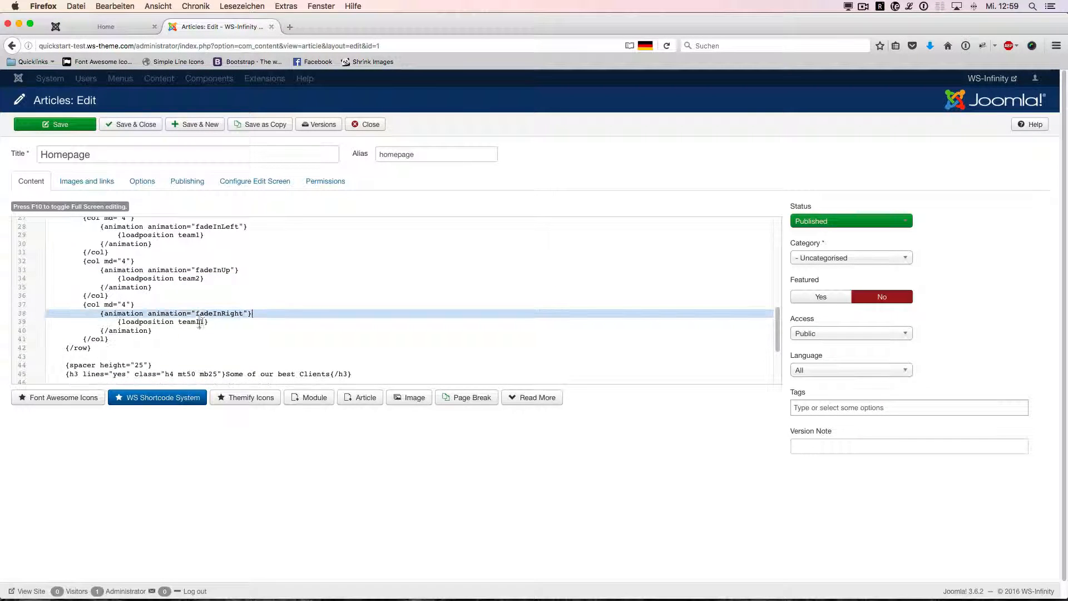
left_click(204, 322)
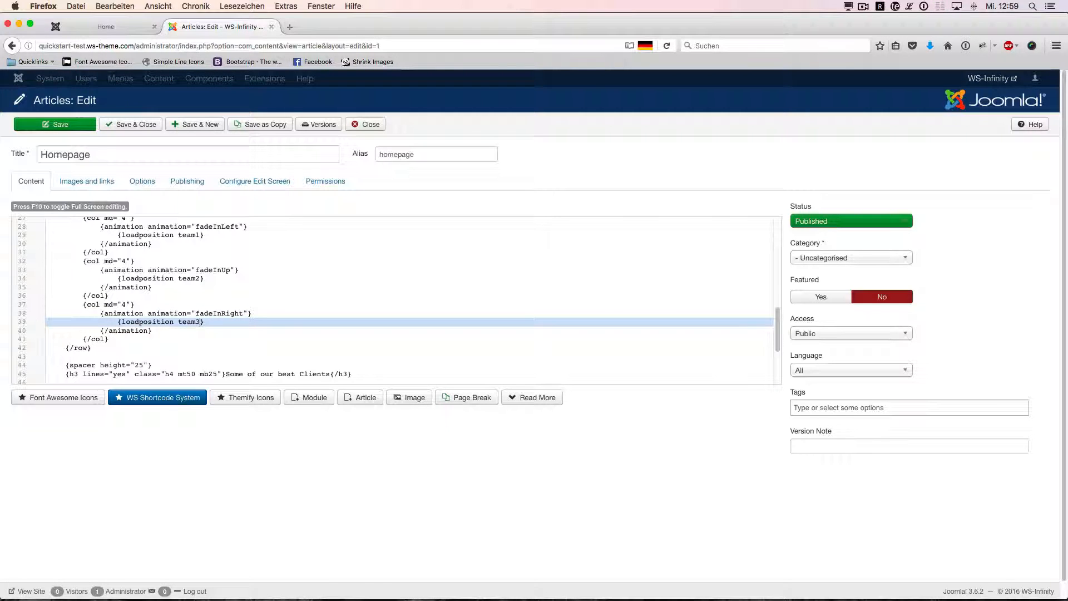
- Save and close the article, check the Meet the Template Team section on the homepage, and return to the administration
left_click(127, 127)
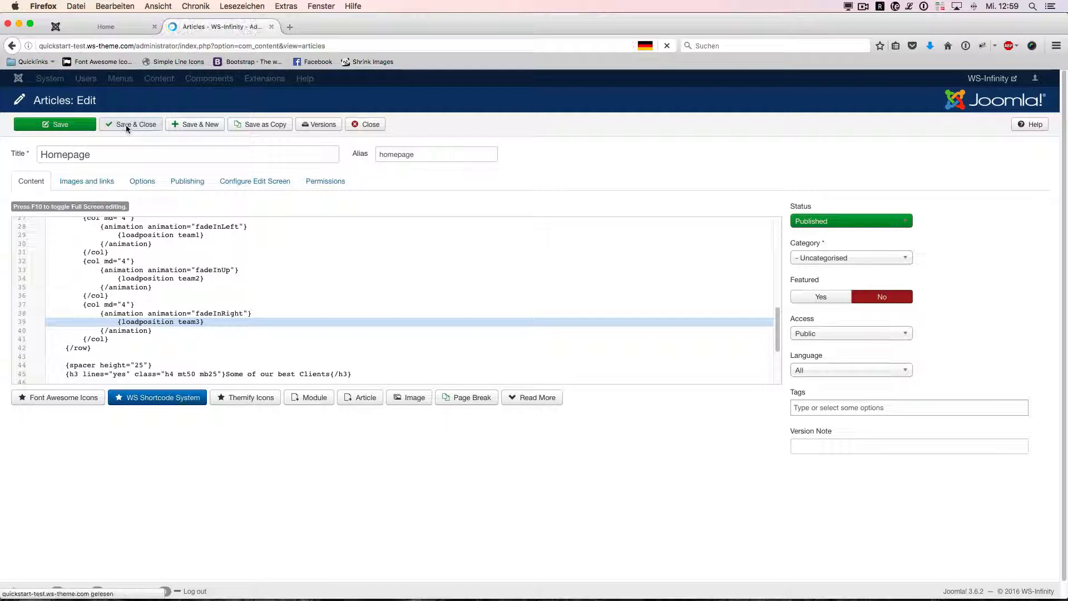
left_click(119, 26)
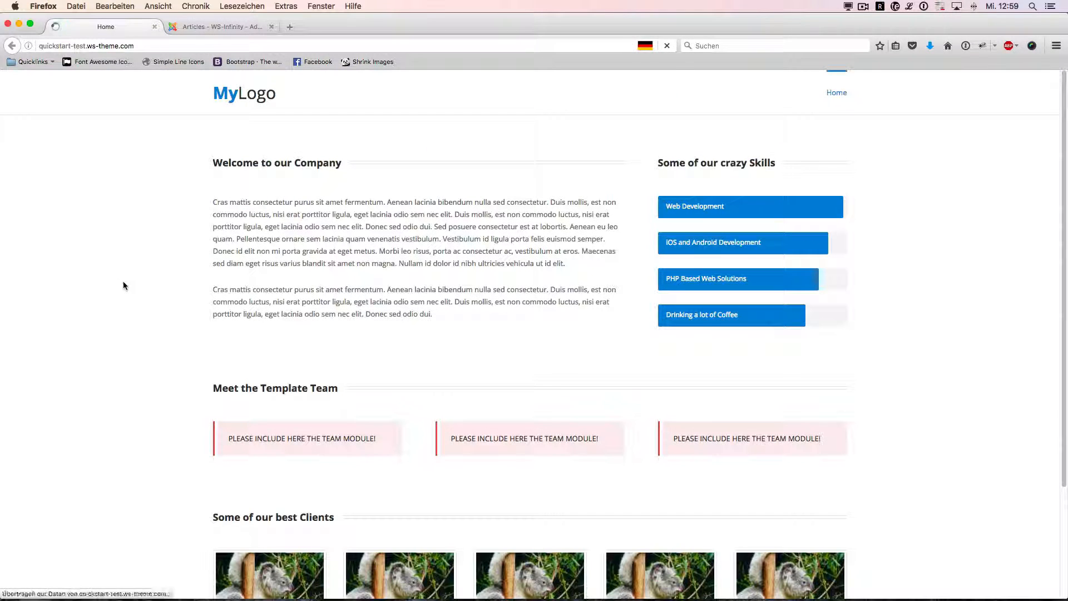
left_click(220, 27)
- Create a new site module of the type Template Team Block
left_click(287, 85)
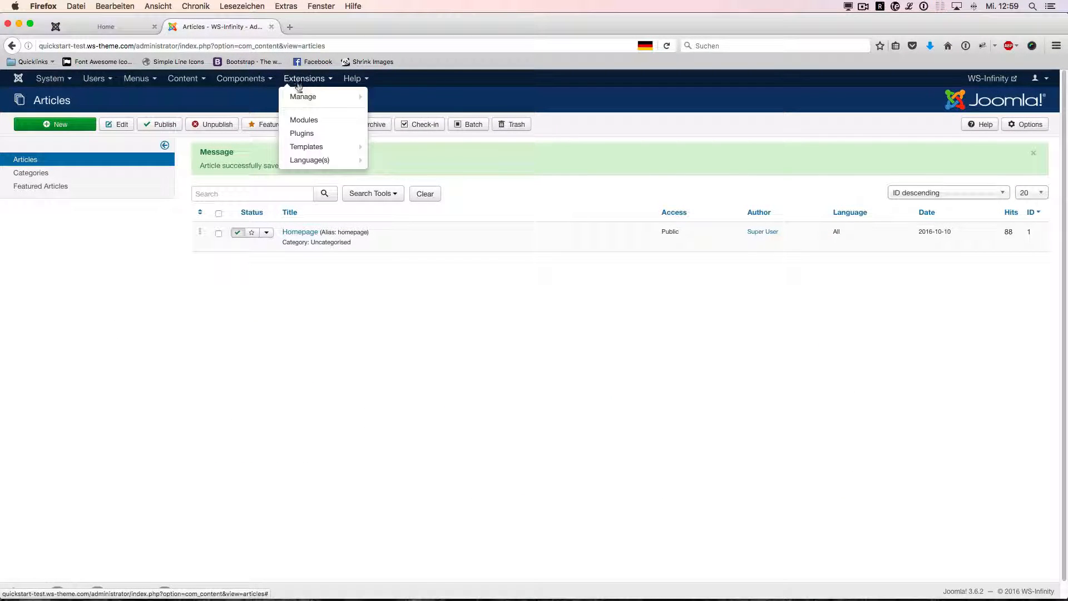
left_click(311, 118)
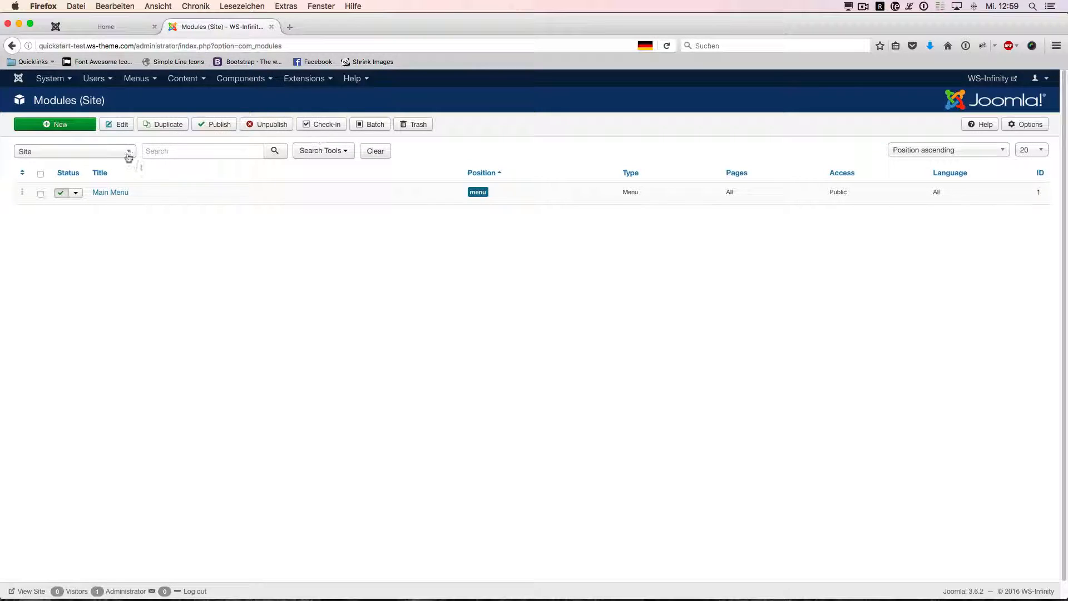
left_click(71, 123)
scroll(328, 379, "down", 5)
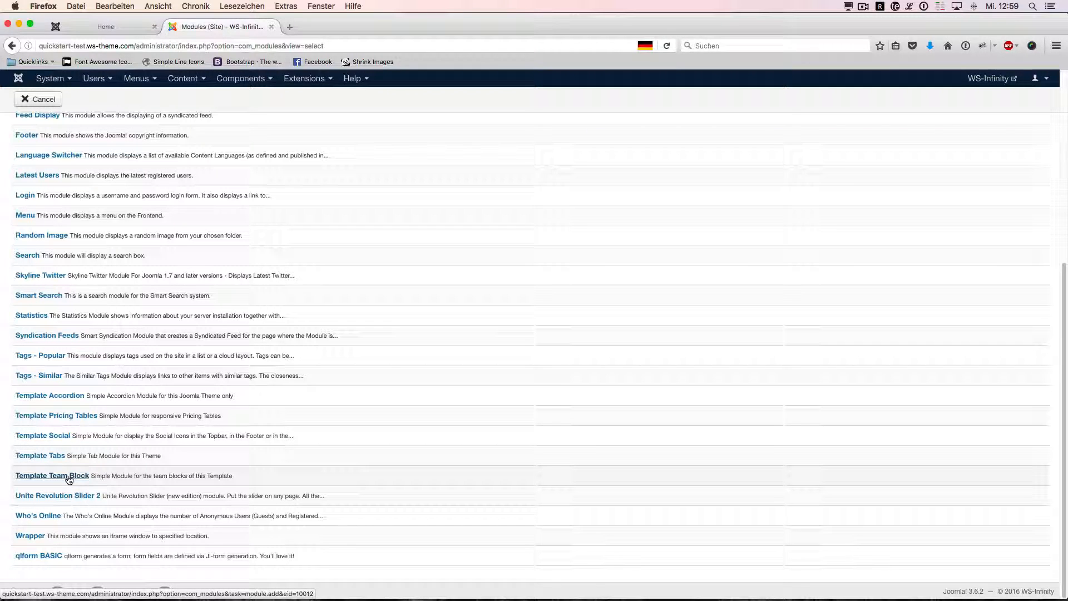
left_click(69, 478)
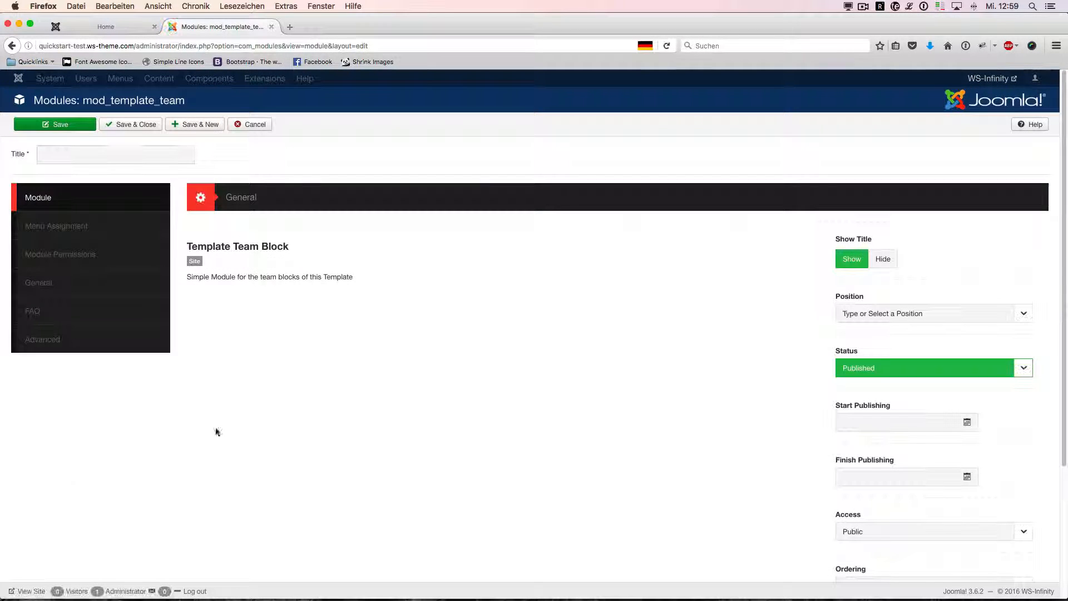
- Title the module Team 1 and assign it to the position team1
left_click(94, 149)
type("Team 1")
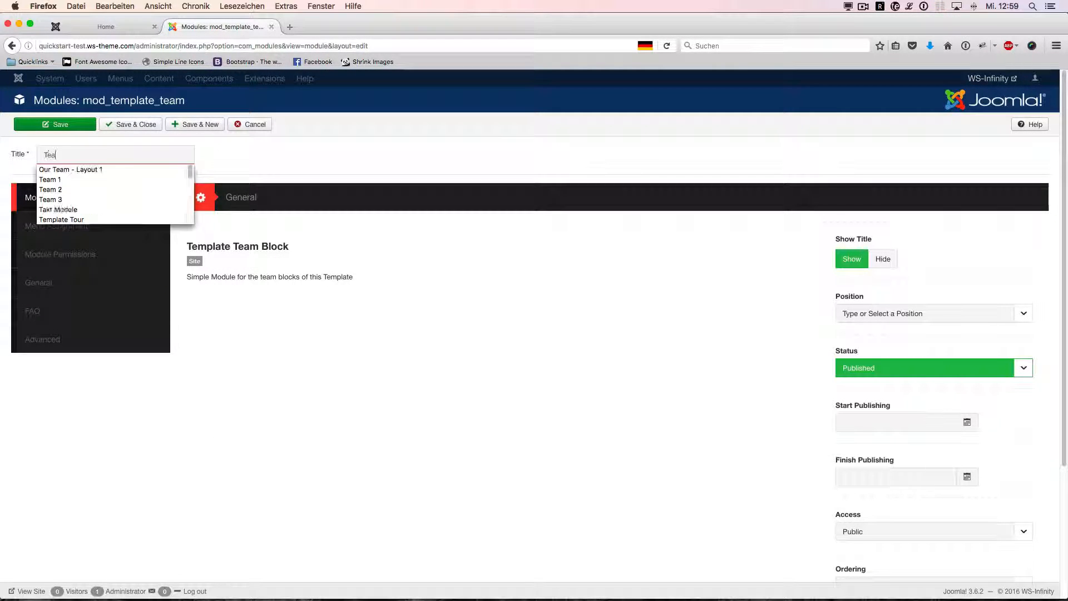
left_click(306, 169)
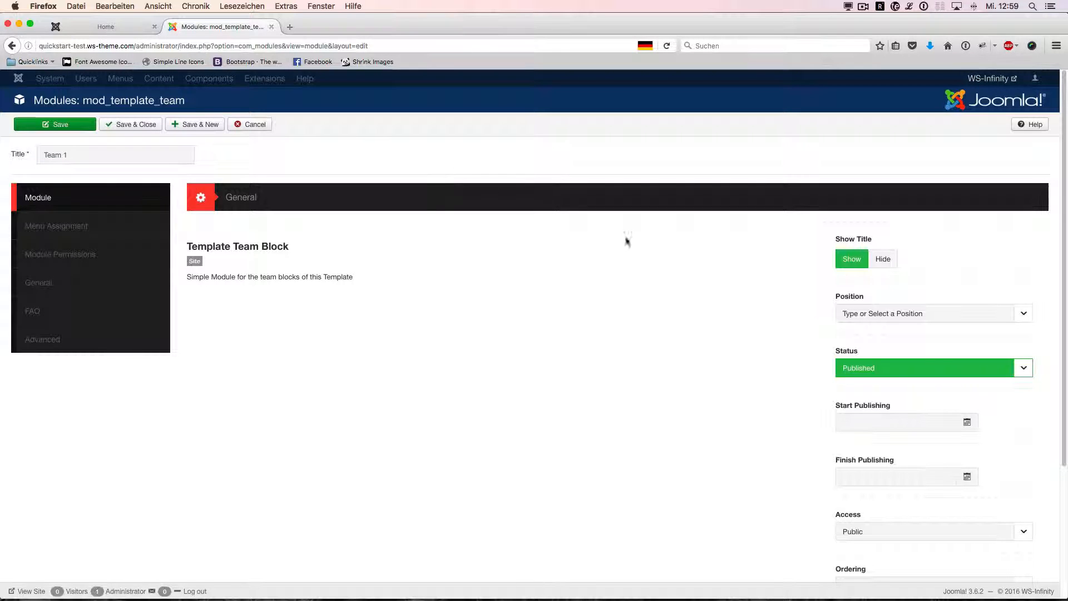
left_click(884, 313)
type("team1")
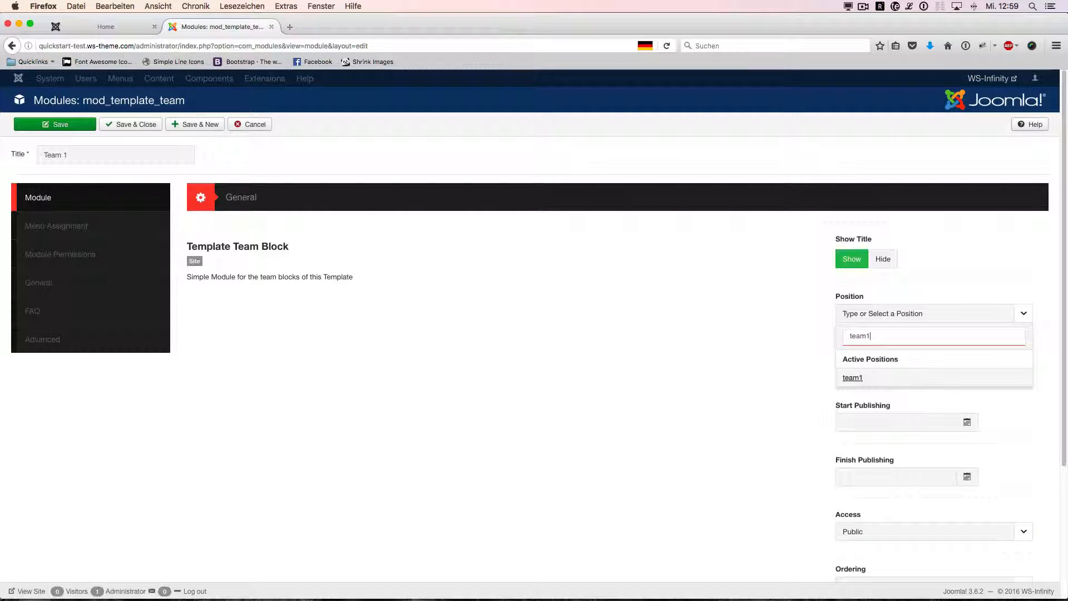
key("Return")
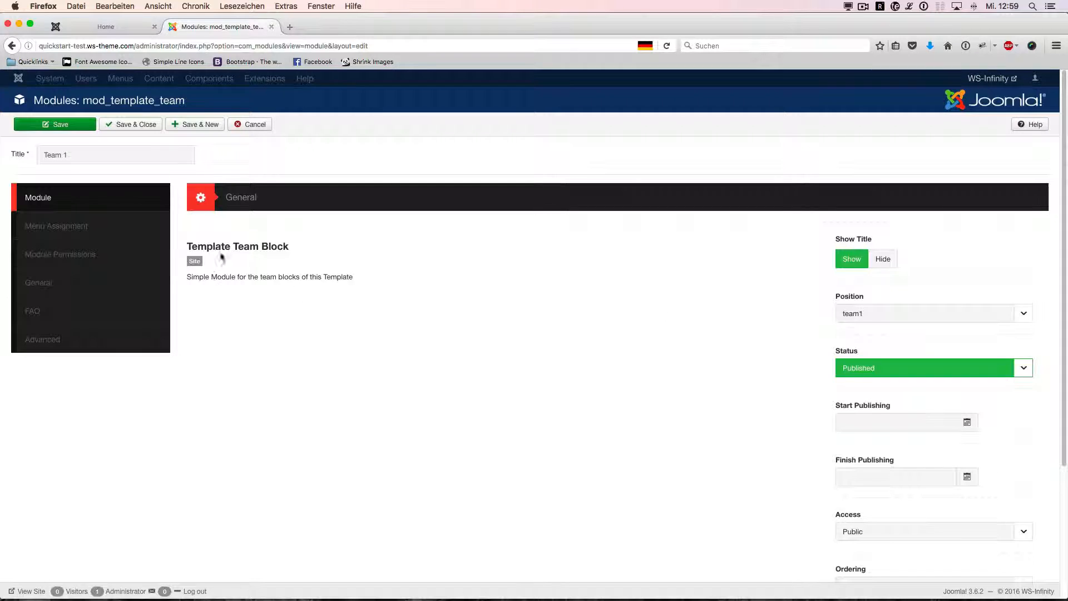
- Assign the module to all pages and open its general settings
left_click(110, 227)
left_click(311, 243)
left_click(308, 245)
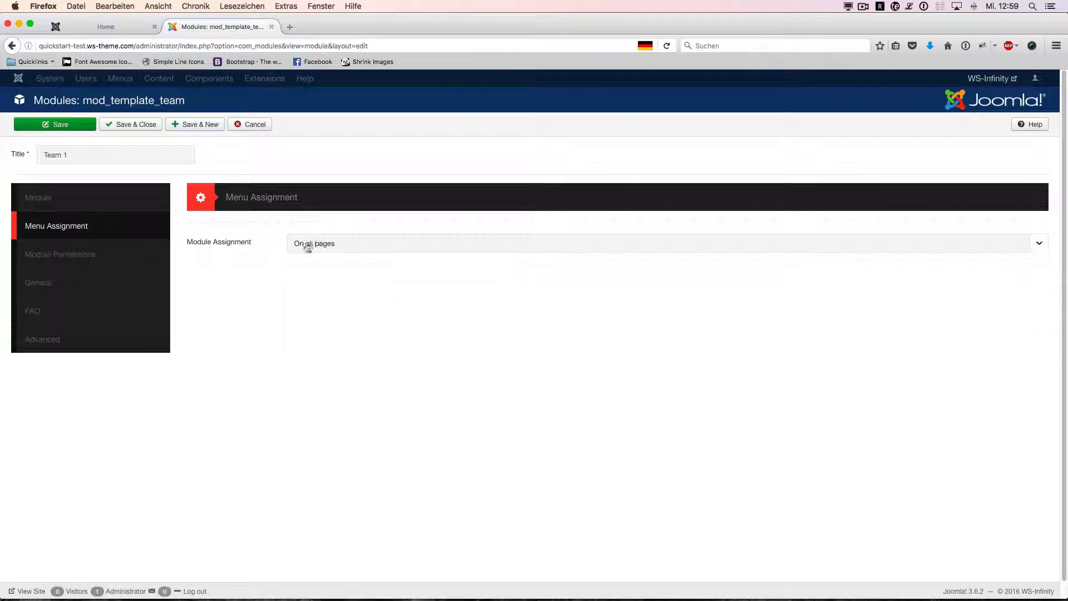
left_click(30, 254)
left_click(56, 284)
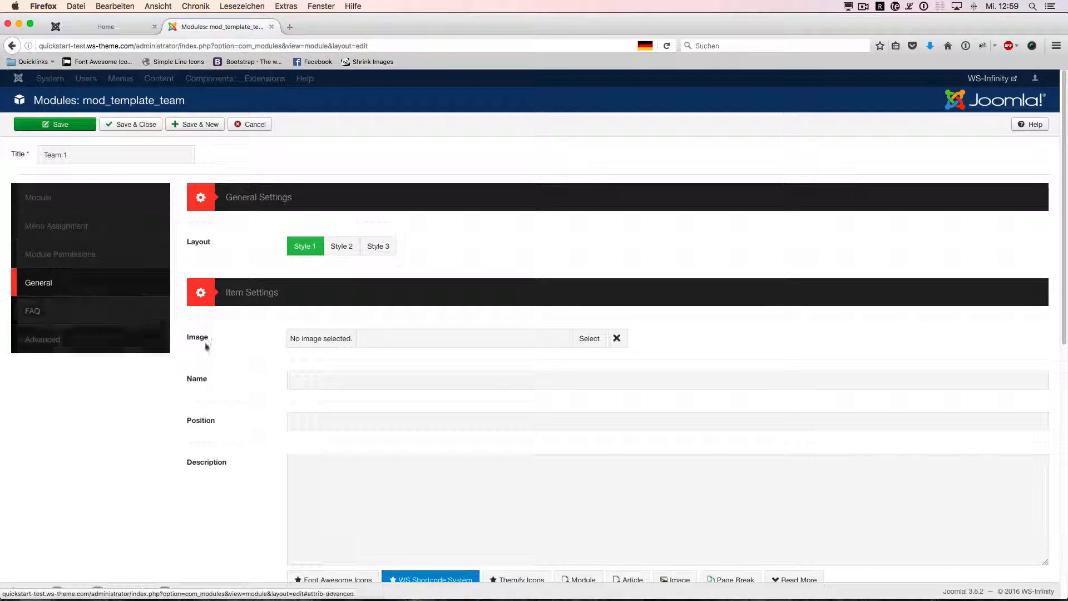
- Set the team member's image to raindrops.jpg from the headers folder
scroll(245, 359, "down", 1)
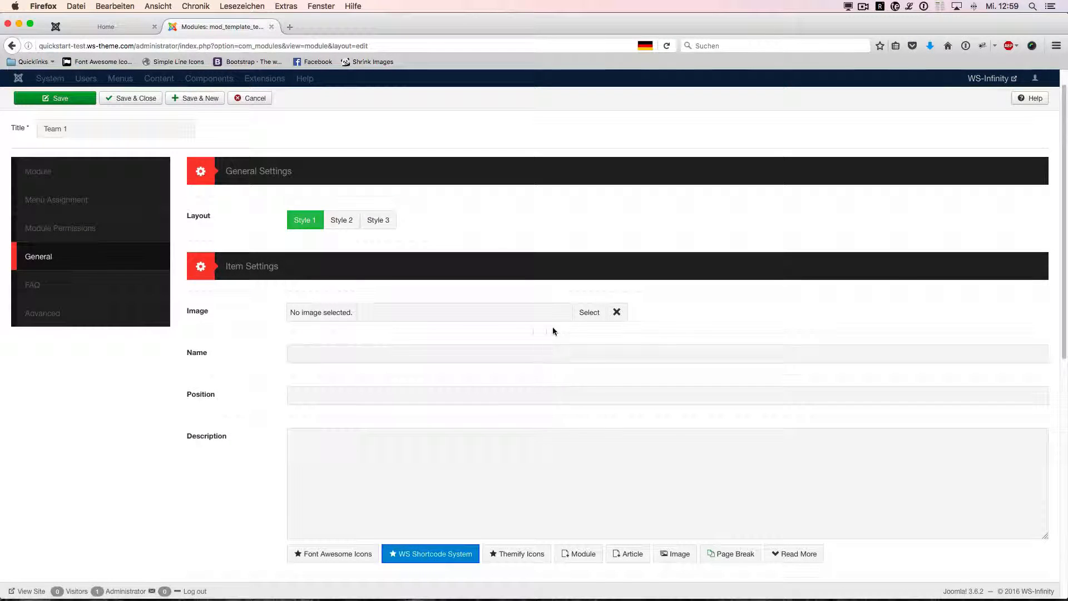
left_click(584, 315)
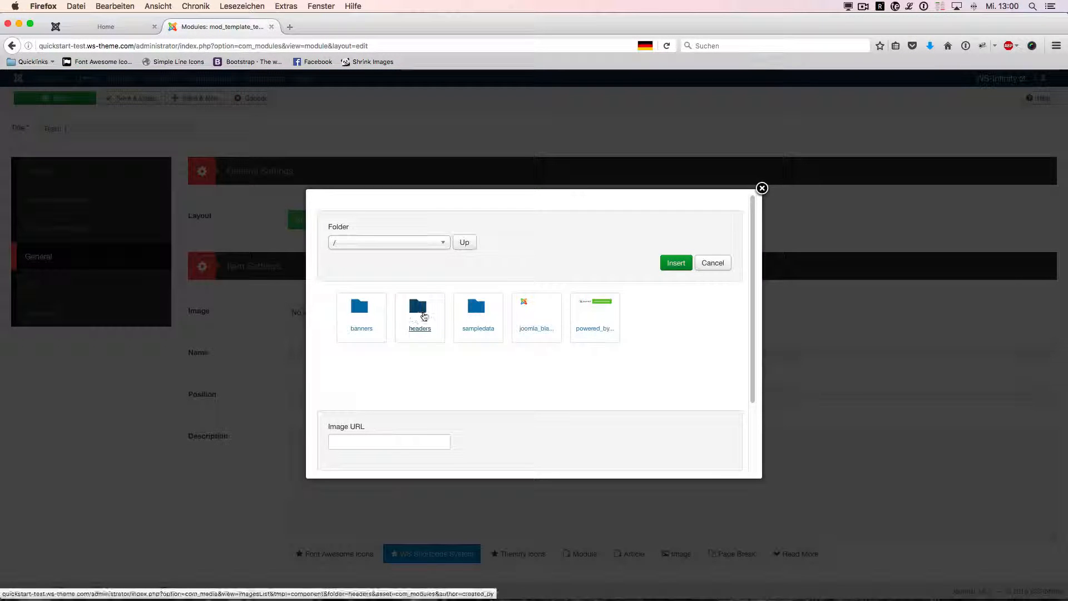
left_click(414, 307)
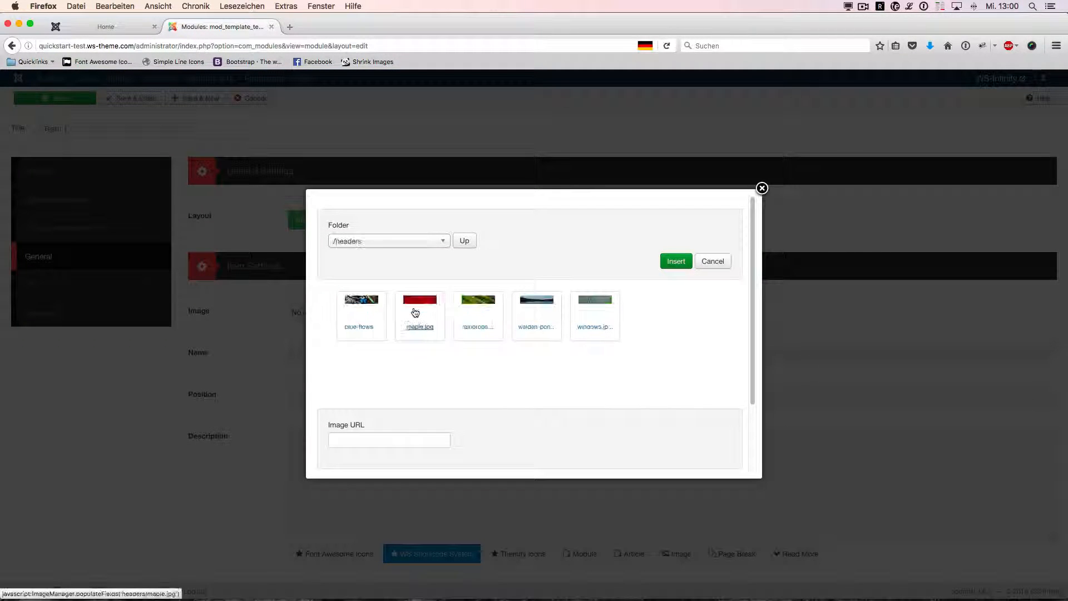
left_click(481, 303)
left_click(676, 261)
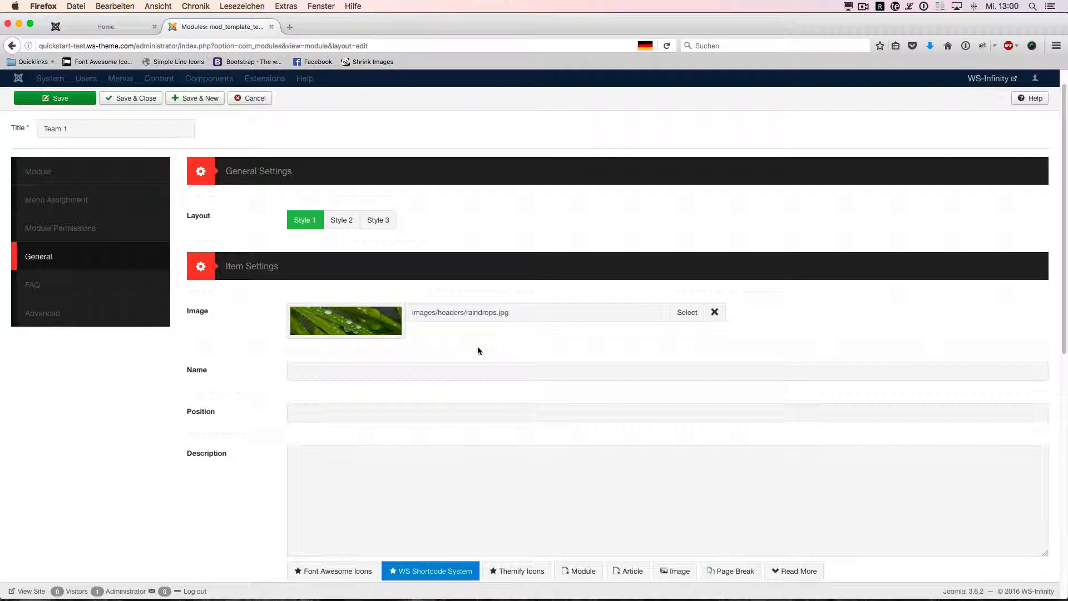
- Enter the team member's name and set the job position to Co-Worker
scroll(349, 334, "down", 1)
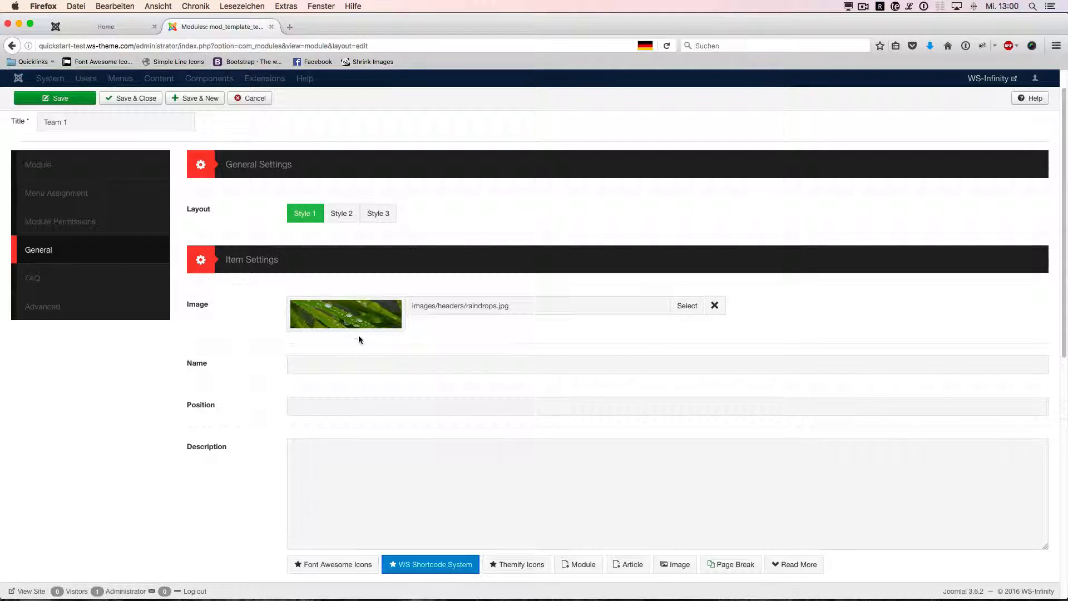
left_click(313, 360)
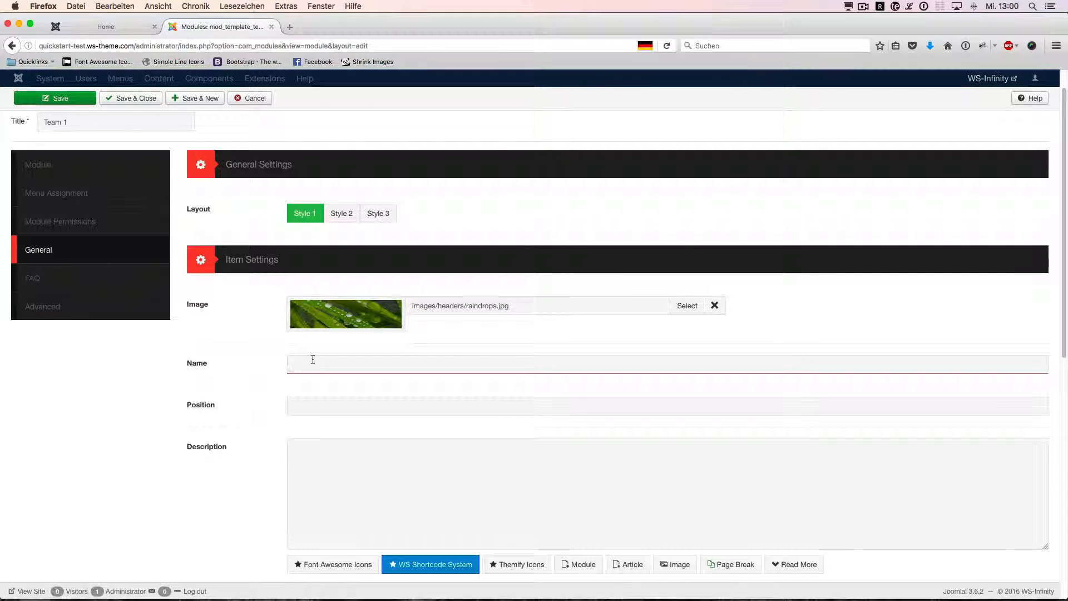
type("John")
key("Tab")
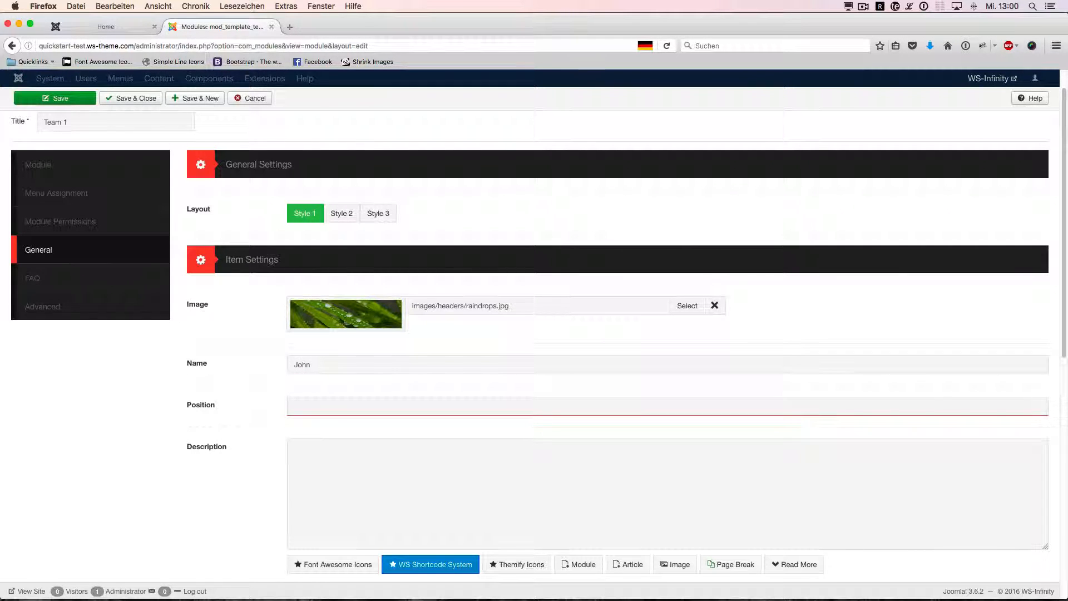
type("Co-")
key("Down")
key("Return")
key("Tab")
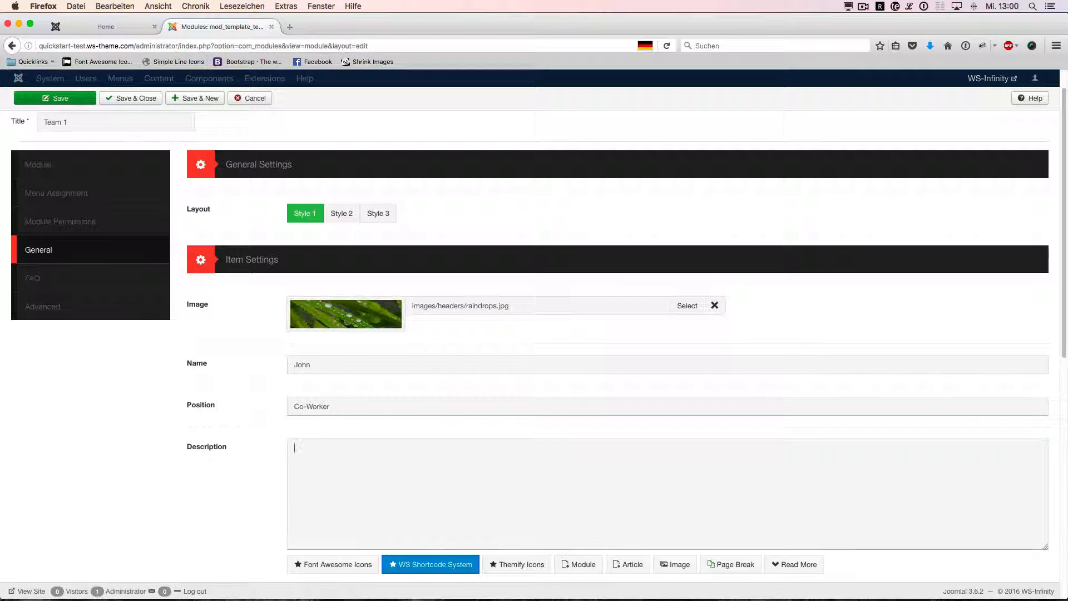
- Fill the description with three placeholder sentences from LittleIpsum and set the social links to 3 Links
left_click(909, 7)
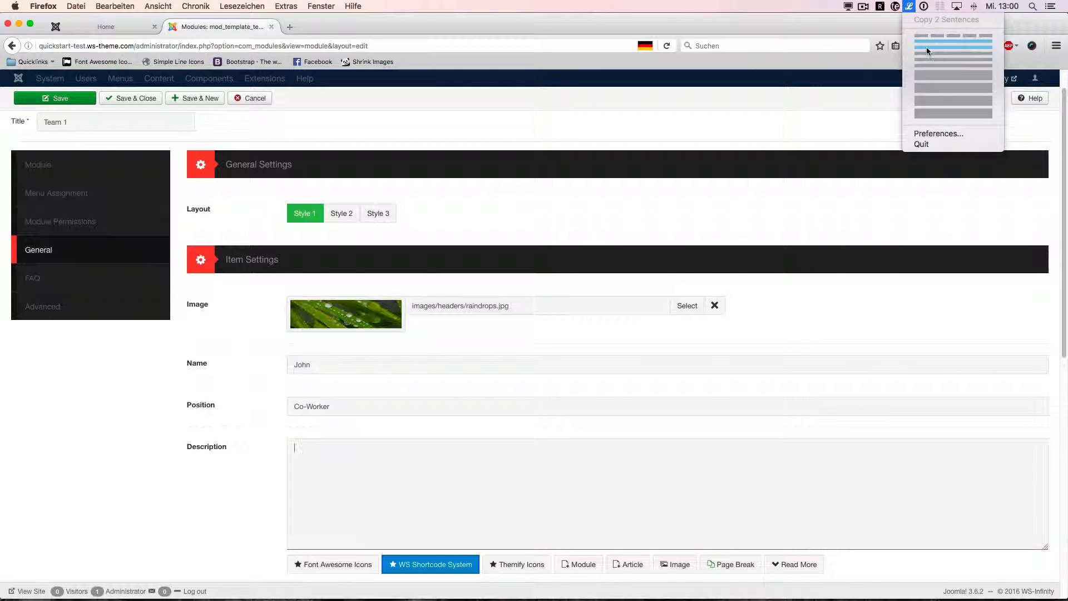
left_click(925, 53)
key("super+v")
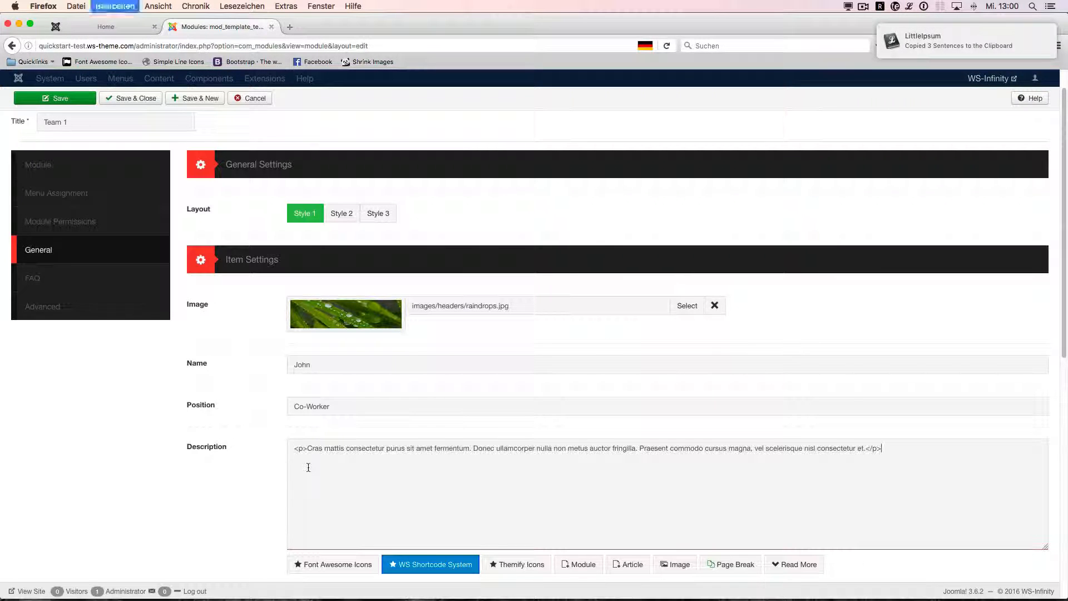
scroll(179, 469, "down", 5)
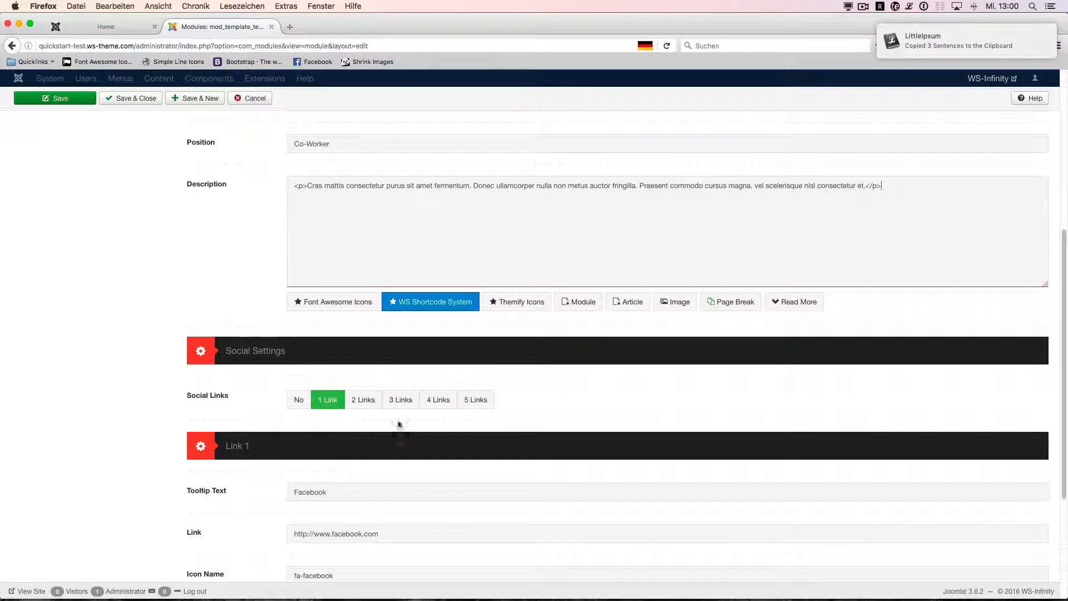
left_click(400, 400)
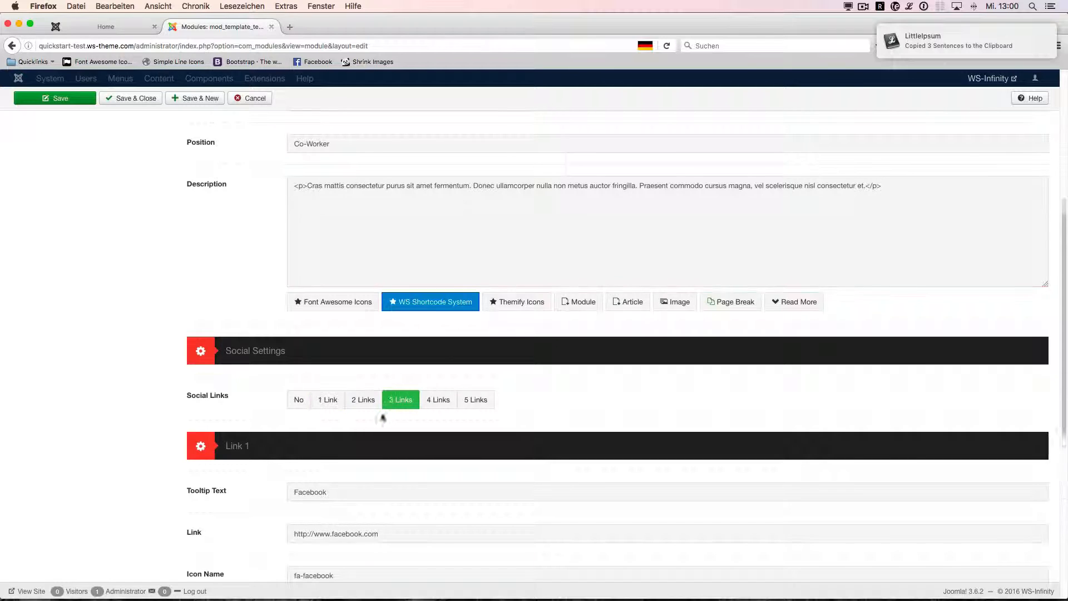
scroll(234, 474, "down", 2)
scroll(234, 473, "down", 4)
left_click(306, 417)
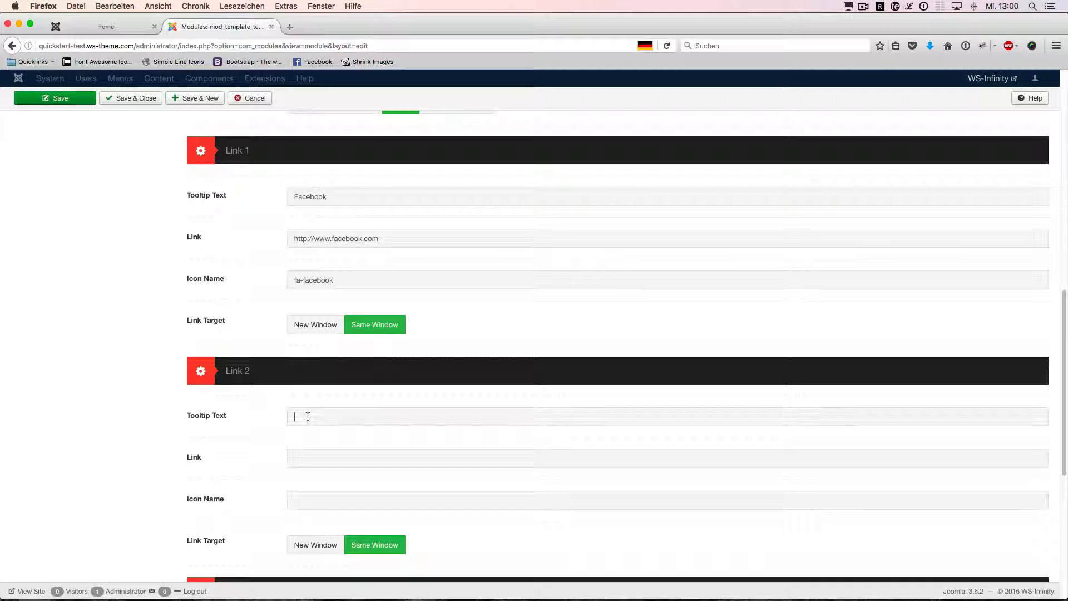
type("Twit")
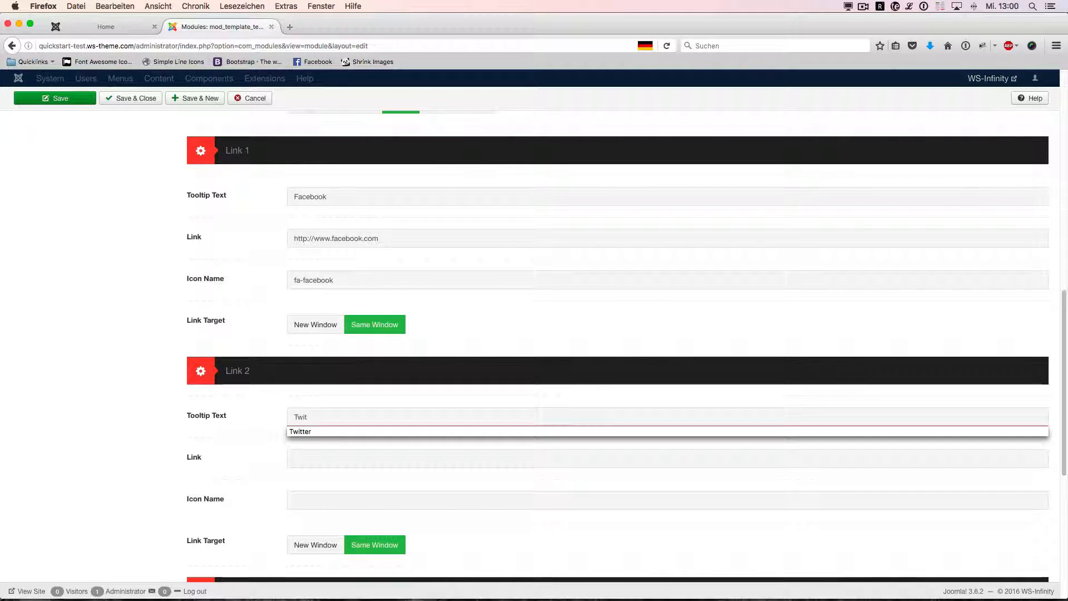
key("Down")
key("Return")
key("Tab")
key("Down")
key("Down")
key("Return")
key("Tab")
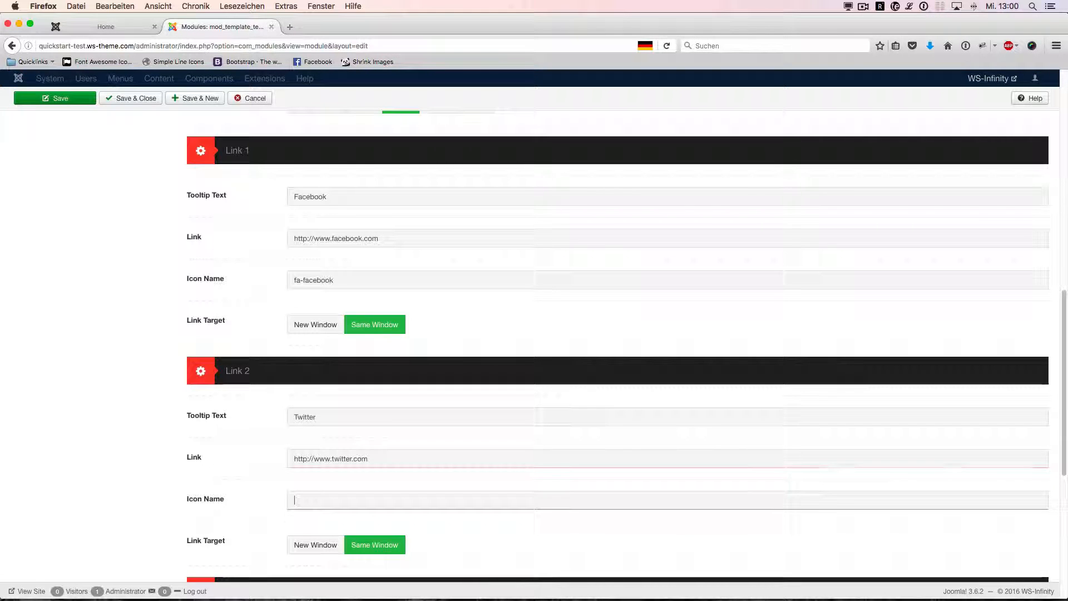
key("Down")
key("Down")
key("Return")
scroll(307, 417, "down", 1)
scroll(229, 358, "down", 5)
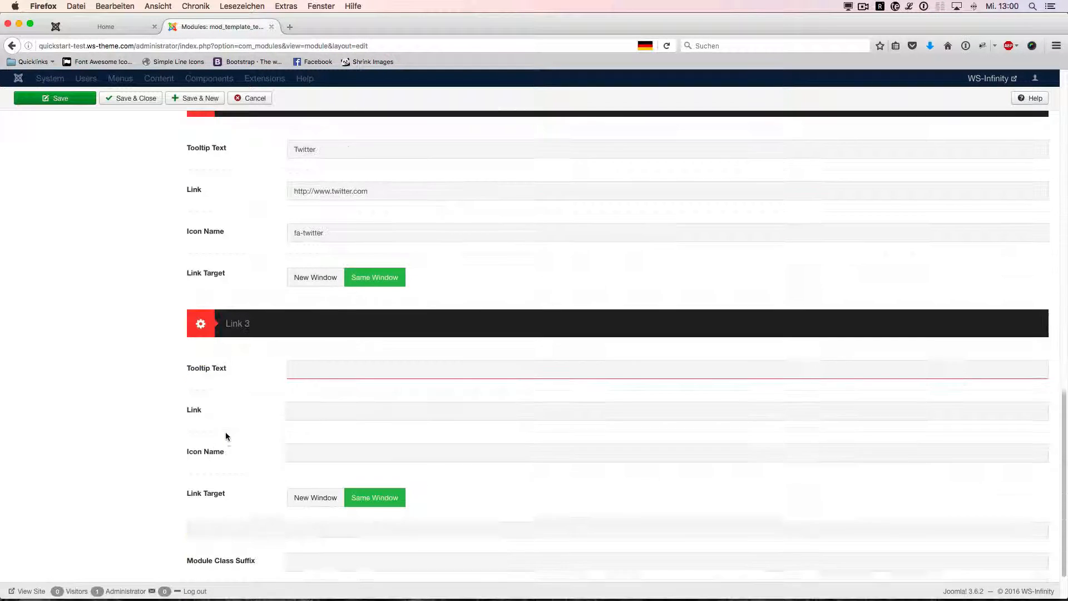
left_click(312, 361)
key("Down")
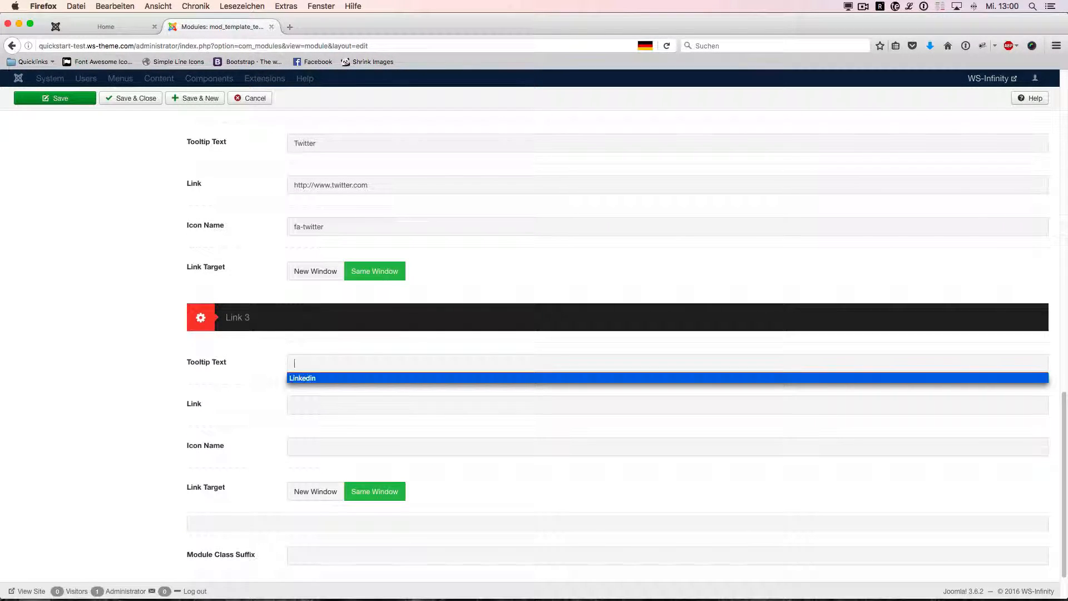
key("Return")
key("Tab")
key("Down")
key("Down")
key("Return")
key("Tab")
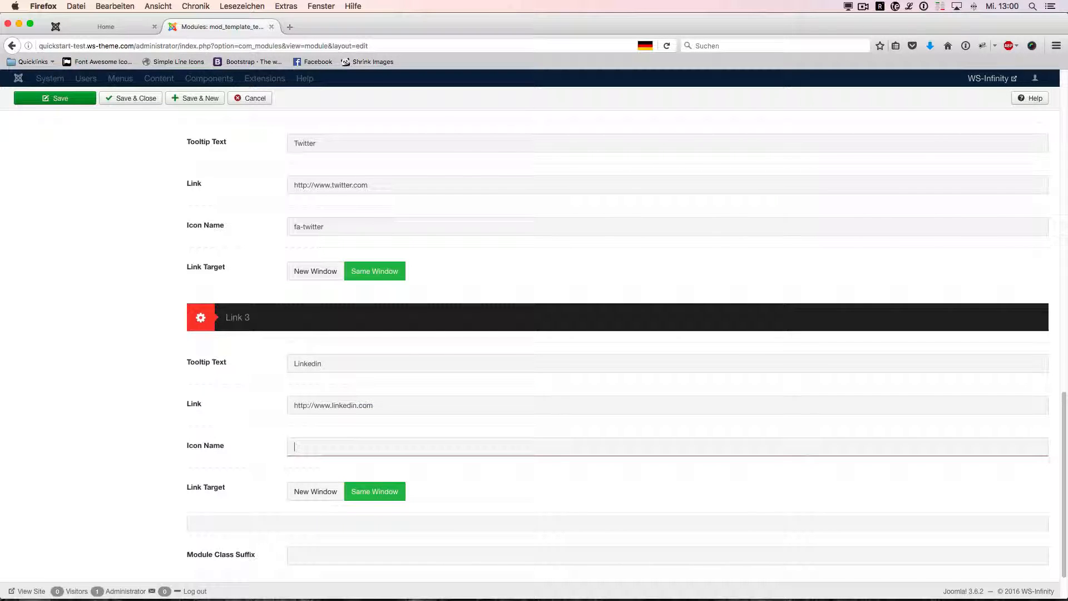
key("Down")
key("Down")
key("Return")
key("Tab")
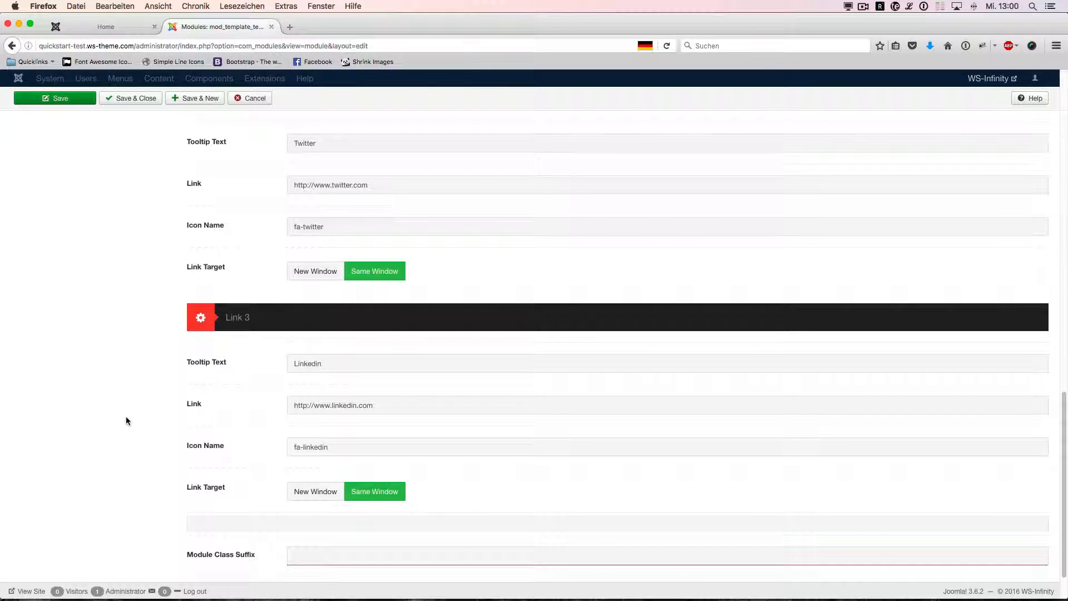
- Look up the Twitter icon's name in the Font Awesome icon reference by searching for twitt
scroll(148, 432, "up", 12)
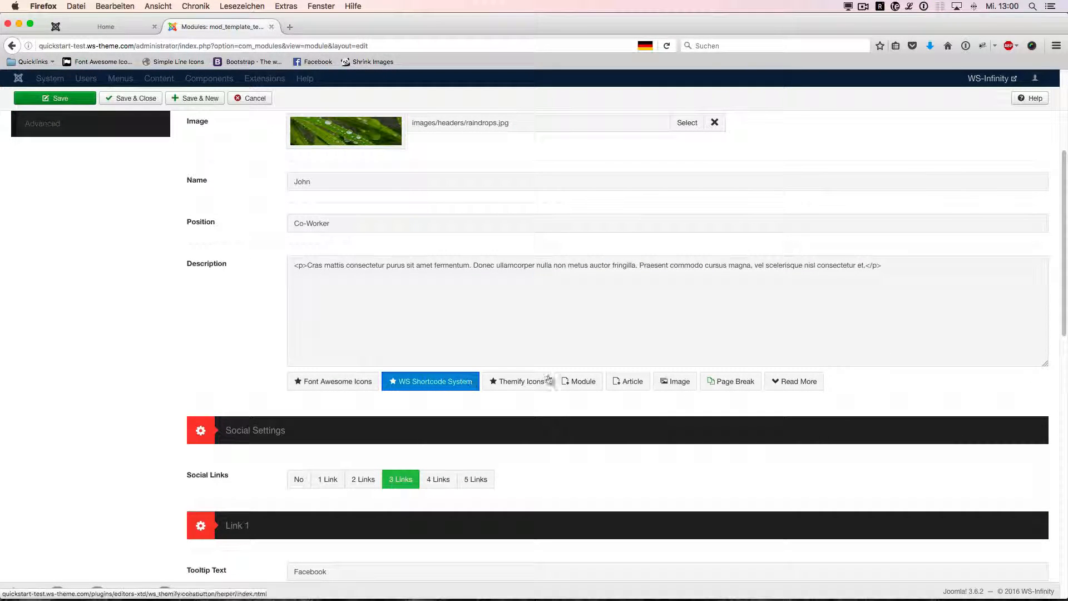
left_click(354, 384)
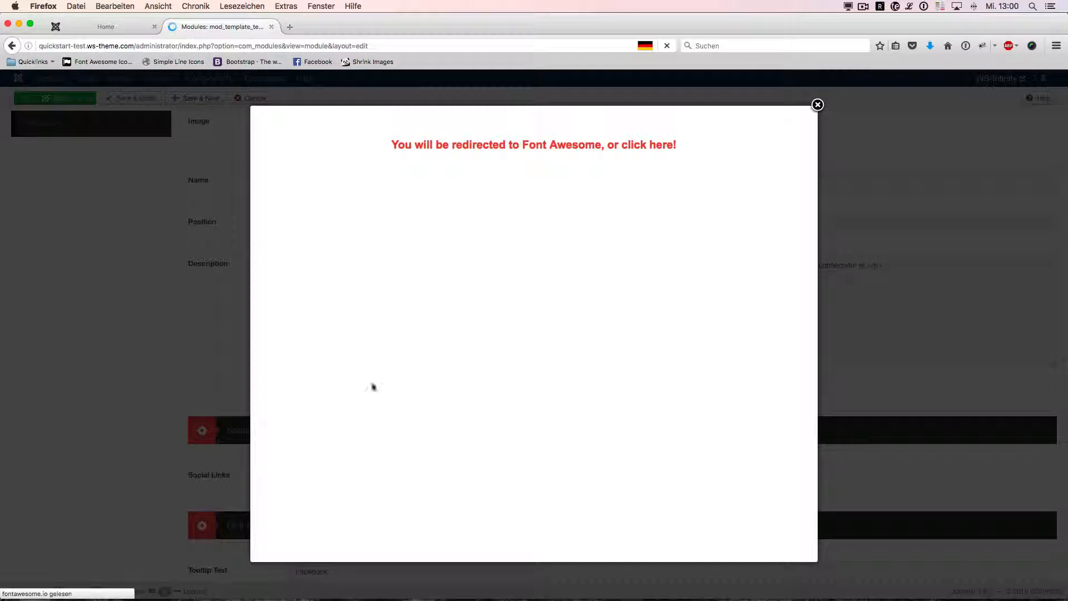
scroll(351, 360, "down", 3)
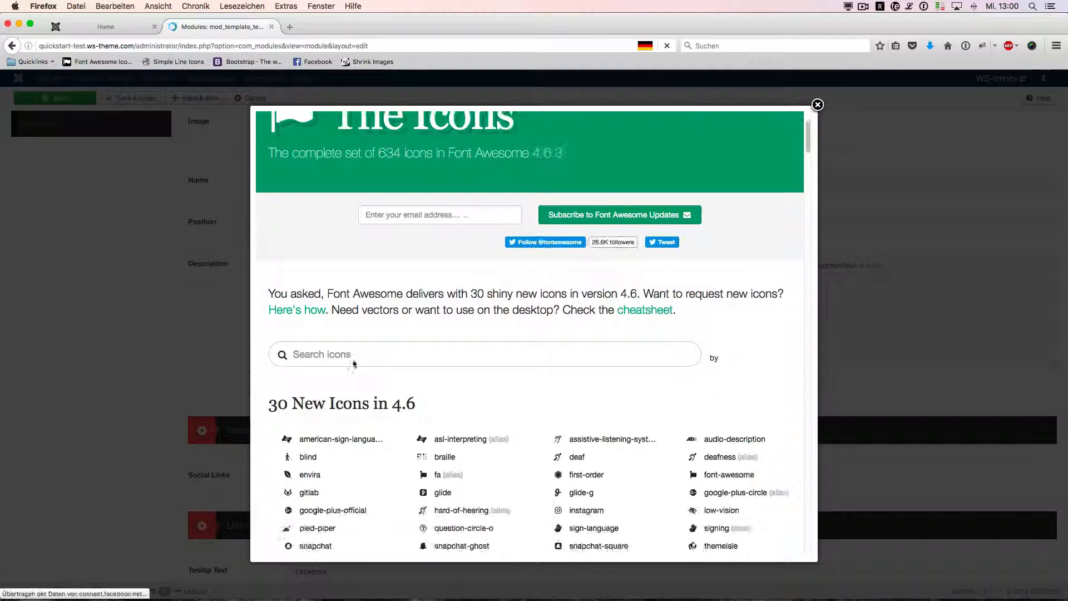
type("twitt")
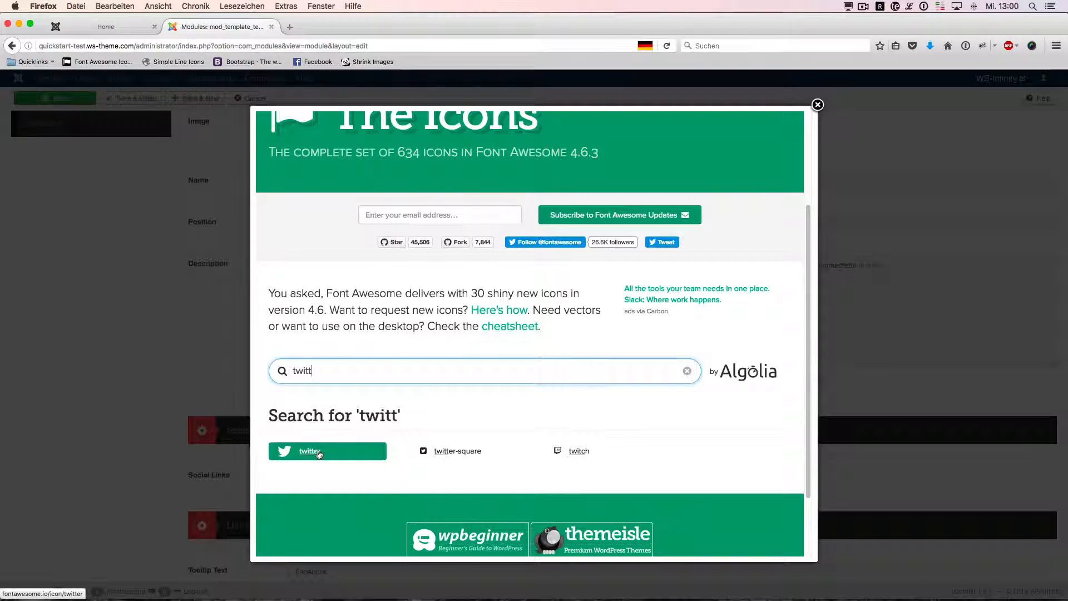
left_click(176, 449)
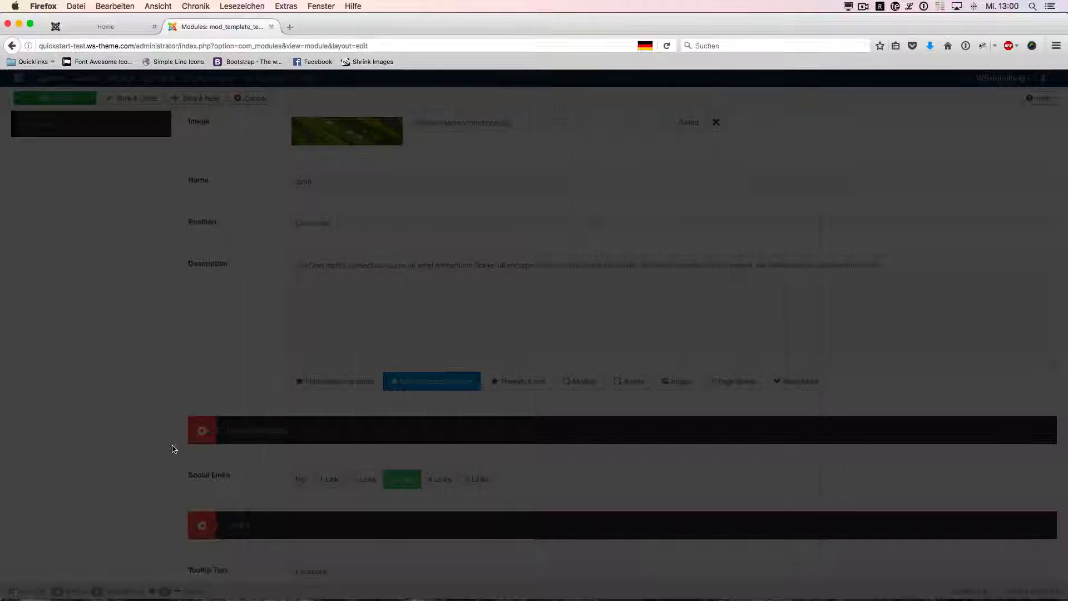
- Save the Team 1 module and reload the homepage to check its team block
scroll(173, 429, "down", 10)
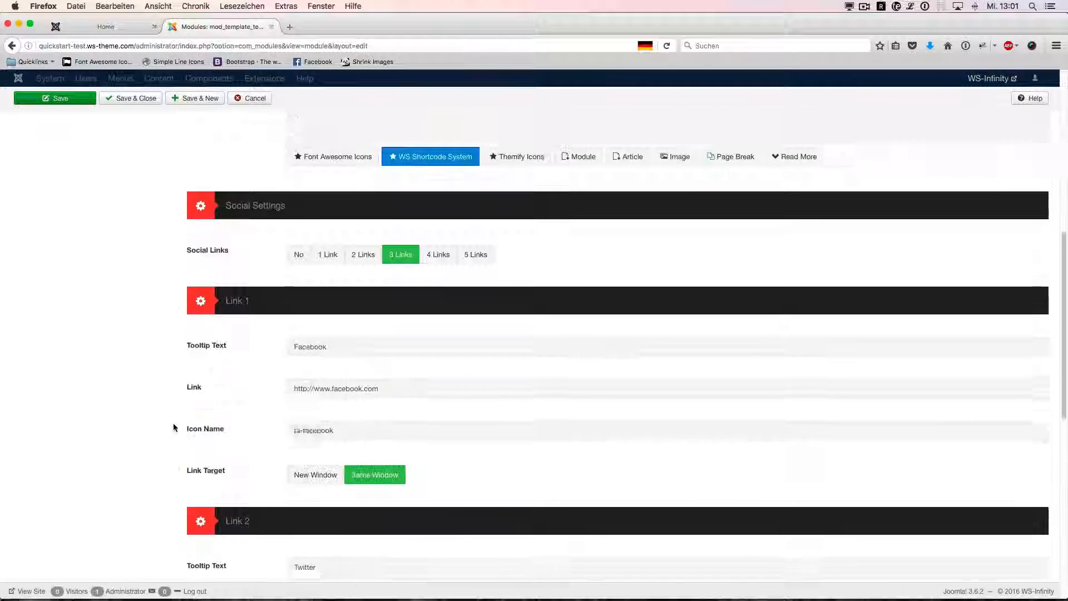
scroll(172, 426, "up", 10)
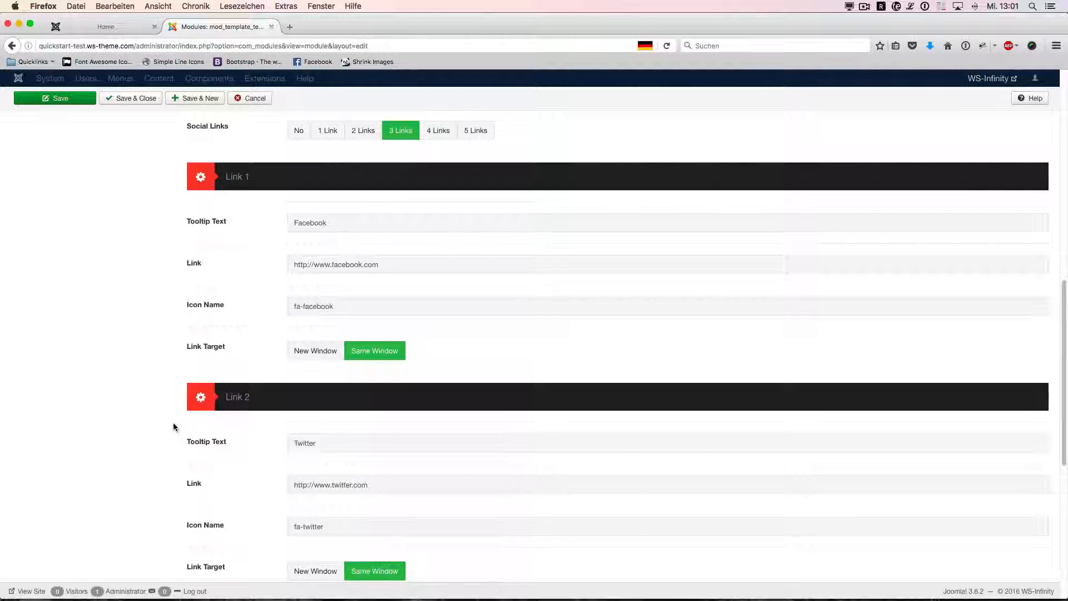
scroll(424, 271, "up", 6)
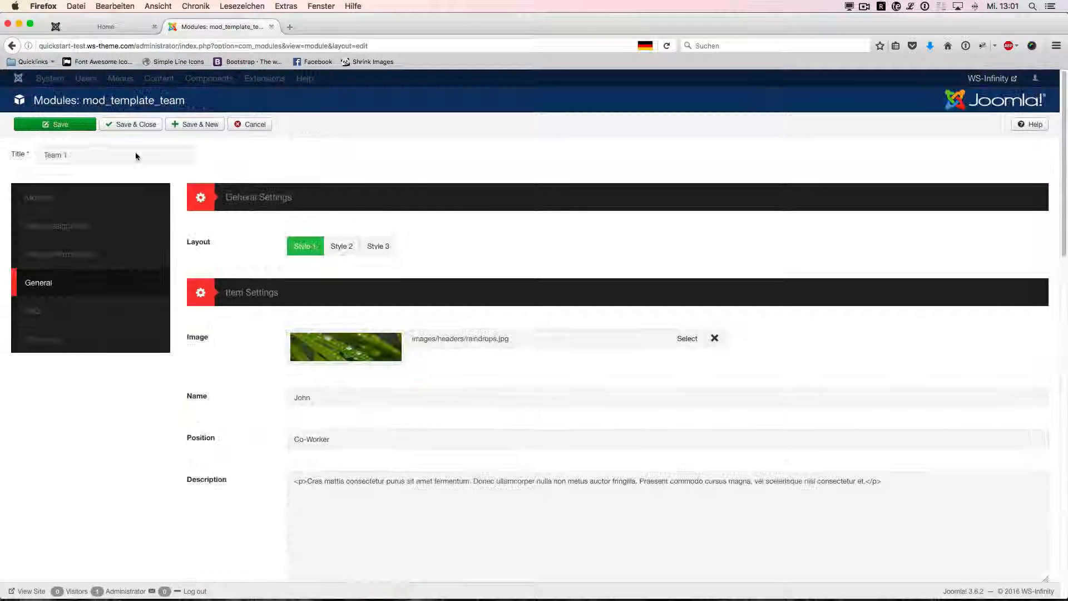
left_click(82, 125)
left_click(126, 25)
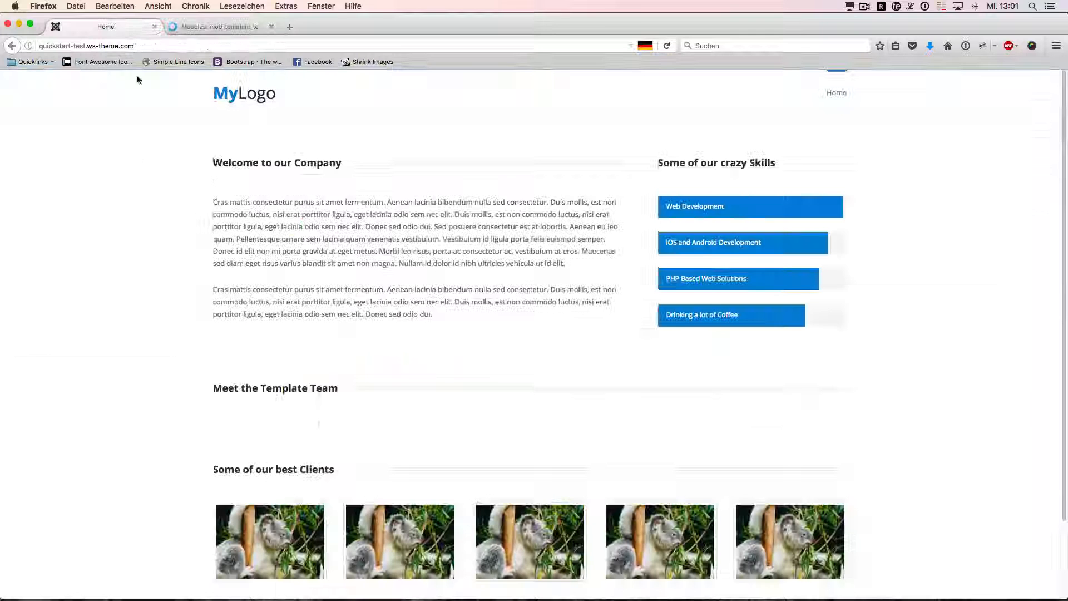
key("super+r")
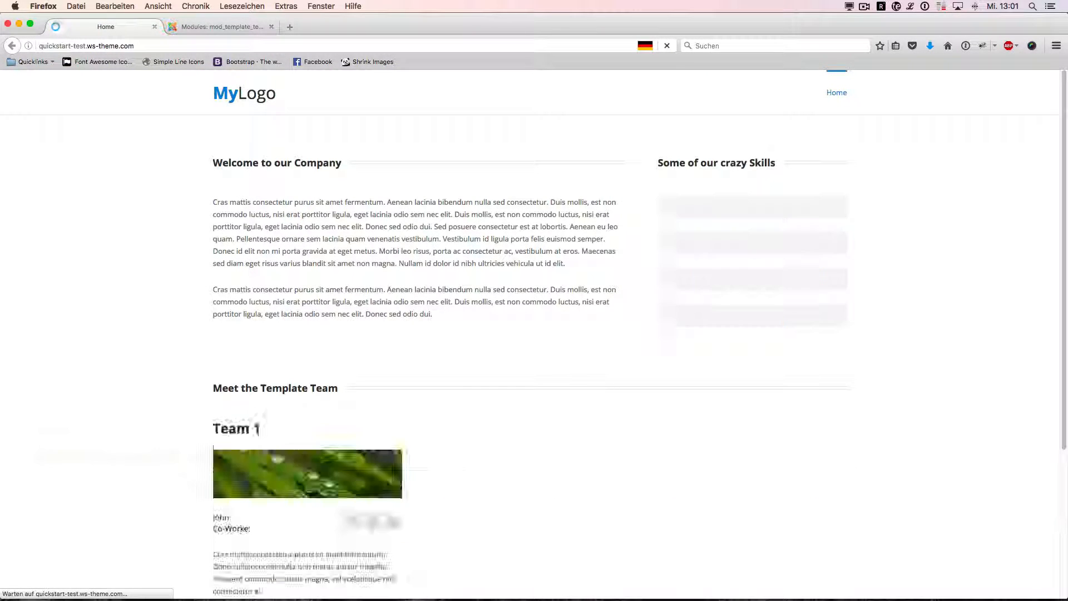
scroll(133, 411, "down", 3)
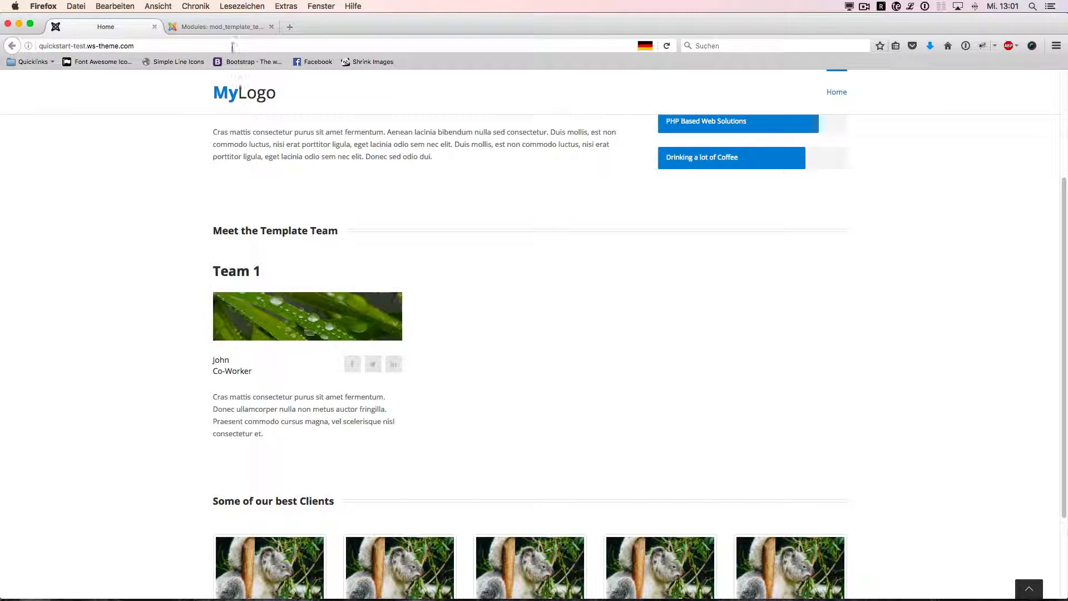
- Switch the Team 1 module's layout to Style 2, save it and preview it on the reloaded homepage
left_click(223, 27)
left_click(334, 296)
left_click(55, 124)
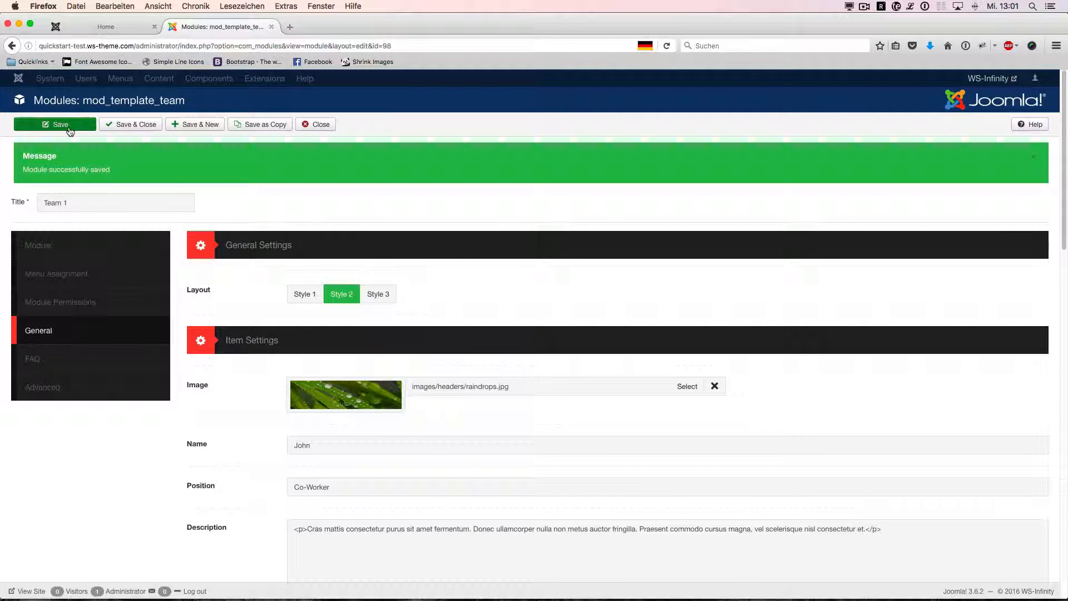
left_click(96, 25)
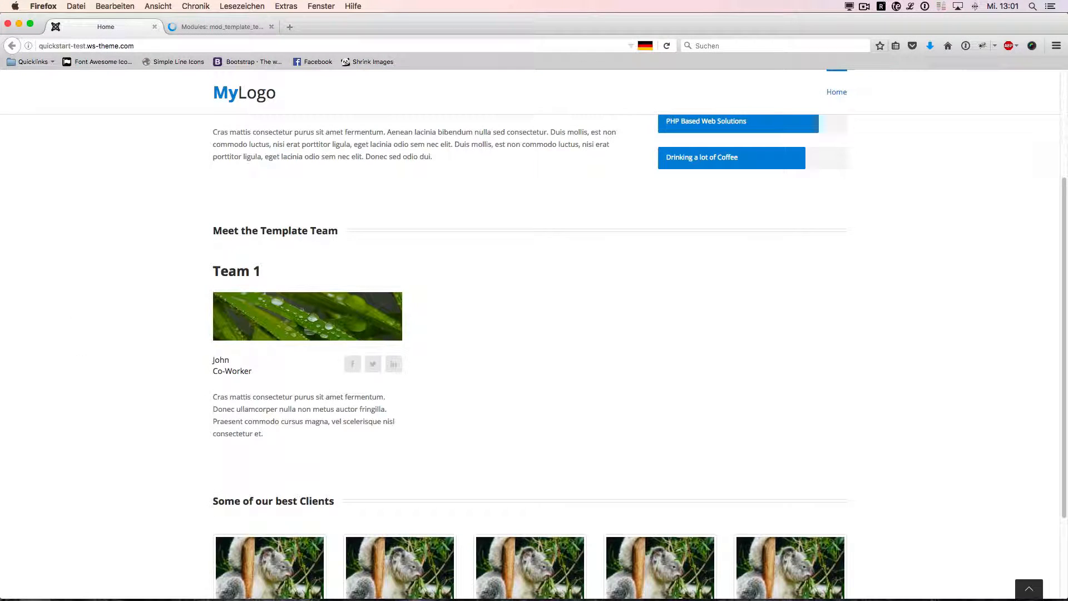
key("super+r")
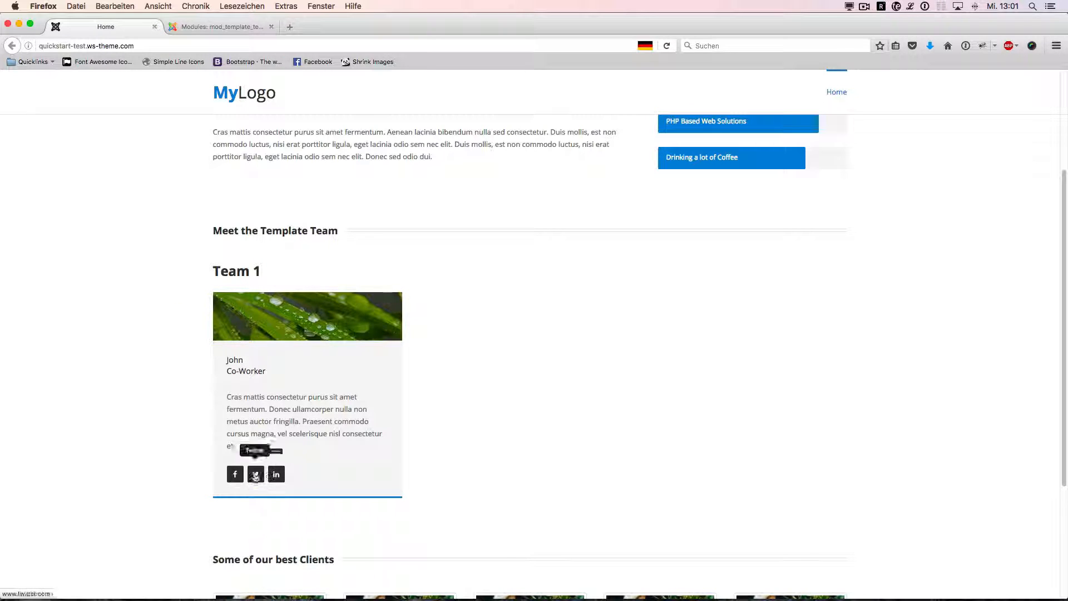
- Switch the Team 1 module's layout to Style 3, save it and preview it on the reloaded homepage
left_click(201, 28)
left_click(378, 293)
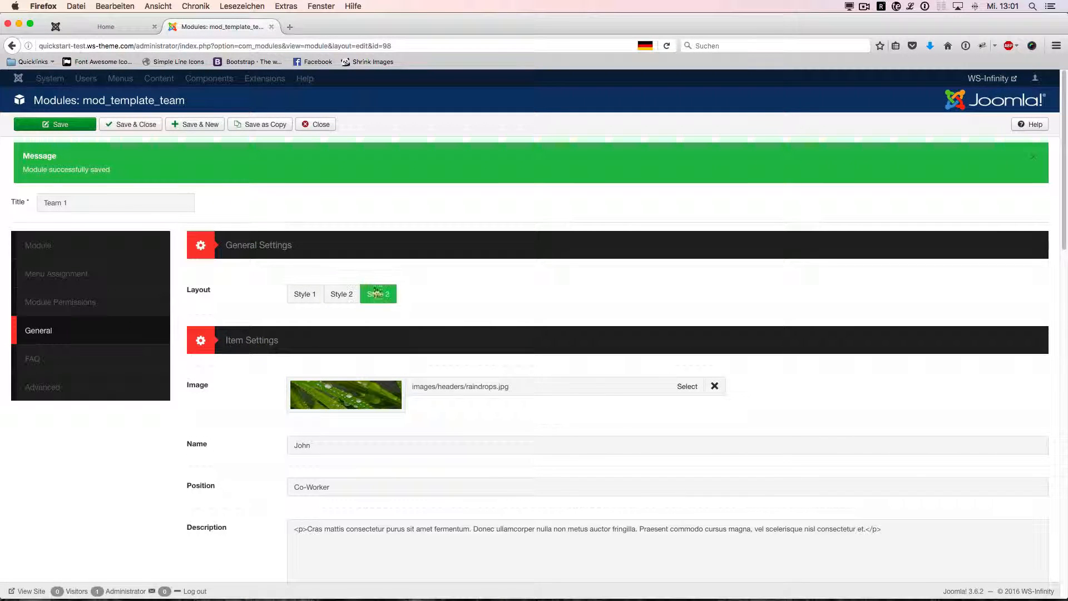
left_click(105, 27)
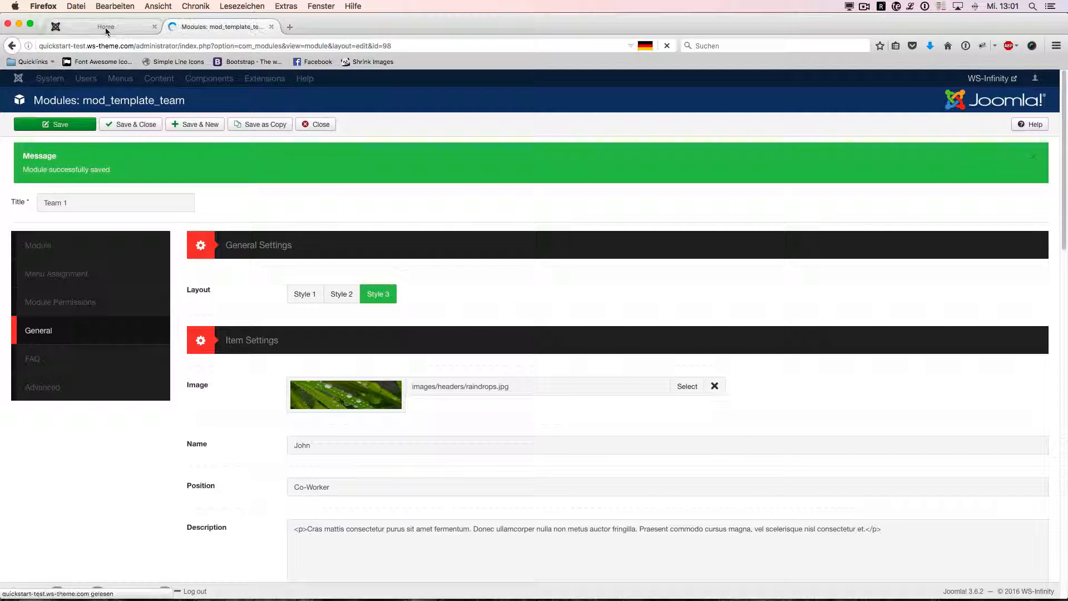
key("super+r")
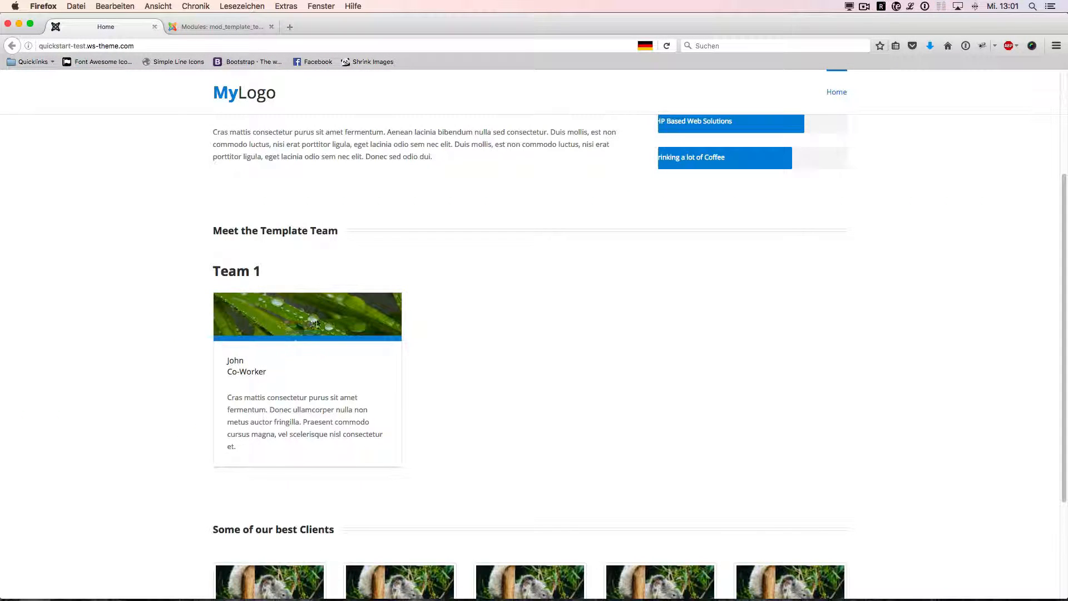
mouse_move(349, 318)
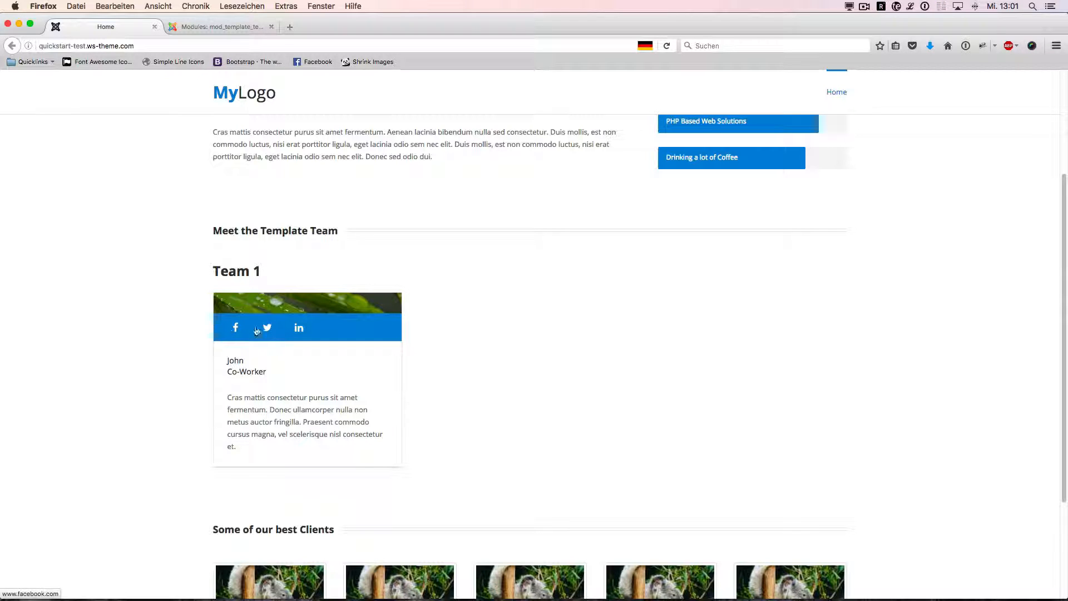
- Set the Team 1 module's layout back to Style 1, save it and reload the homepage
left_click(206, 28)
left_click(315, 303)
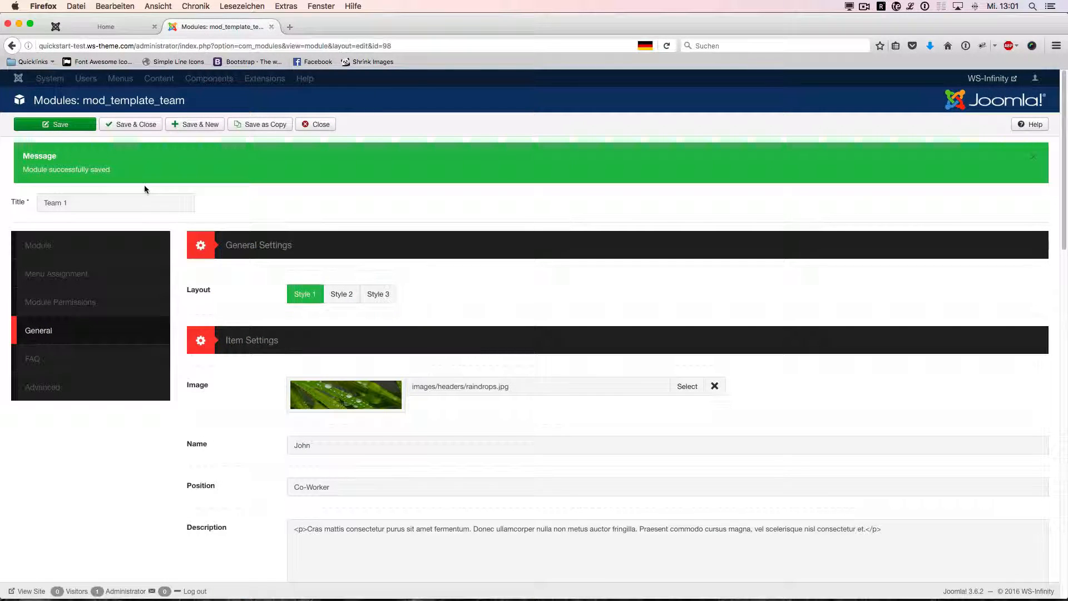
left_click(55, 125)
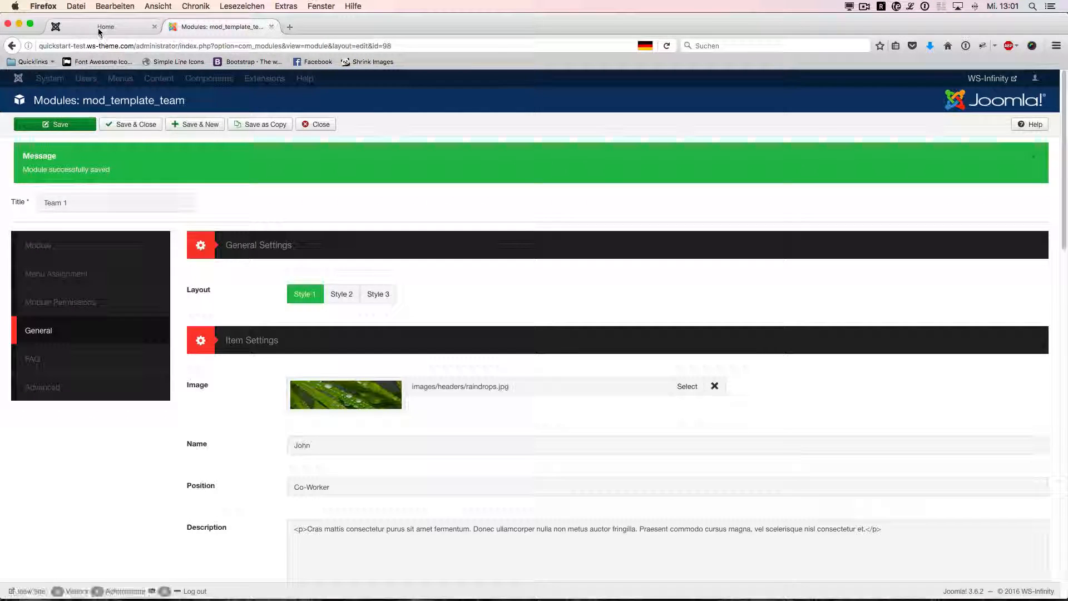
left_click(100, 29)
key("super+r")
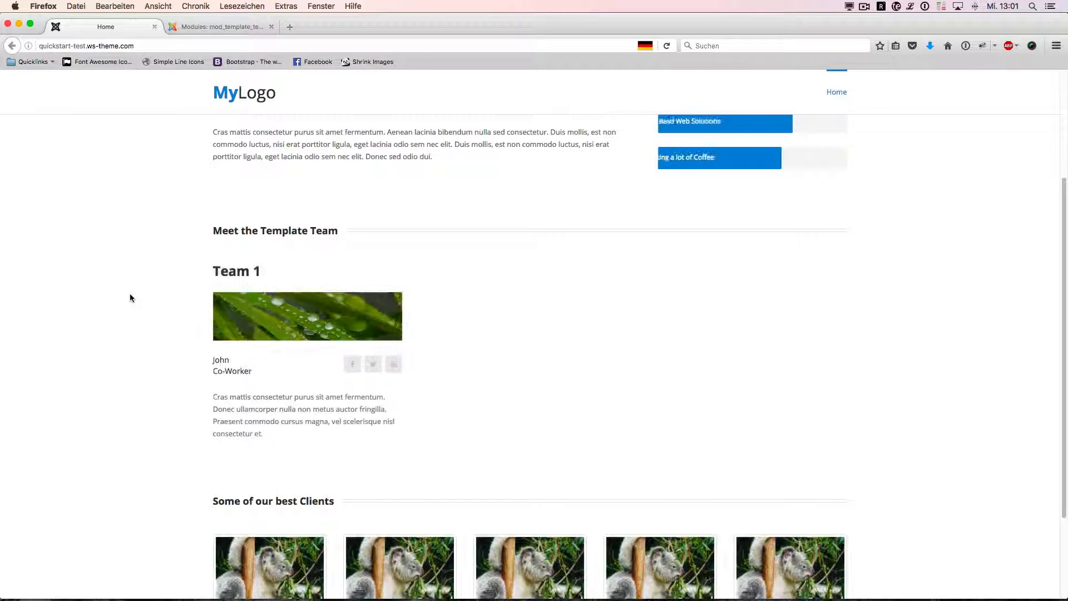
- Save the Team 1 module as a copy and title the copy Team 2
left_click(188, 28)
left_click(252, 125)
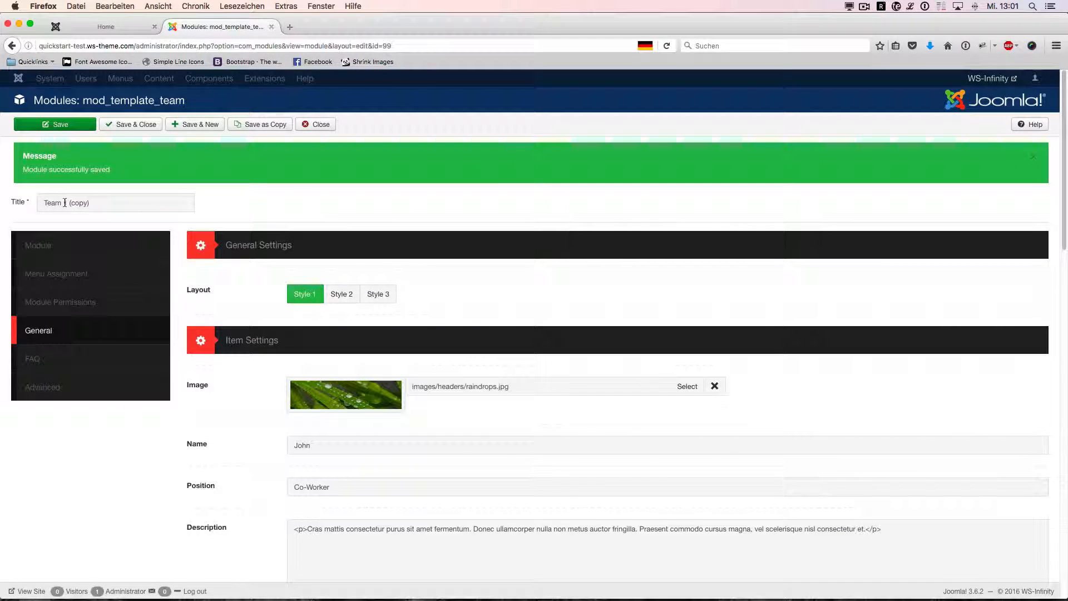
left_click_drag(65, 203, 127, 202)
type("2")
- Assign the Team 2 module to position team2, set its status to Published and save it
left_click(101, 249)
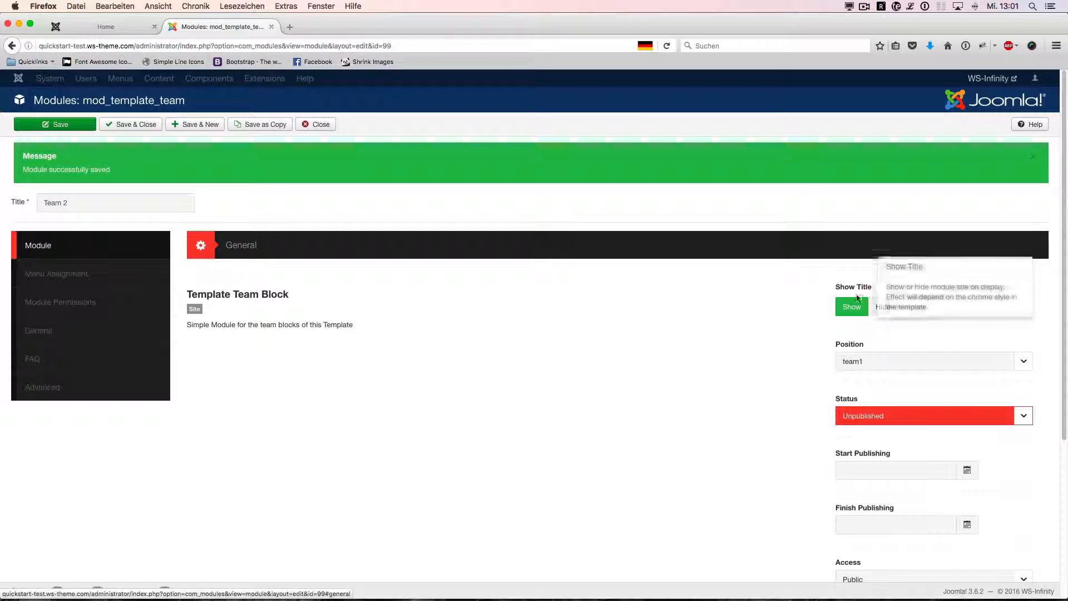
left_click(876, 362)
type("team2")
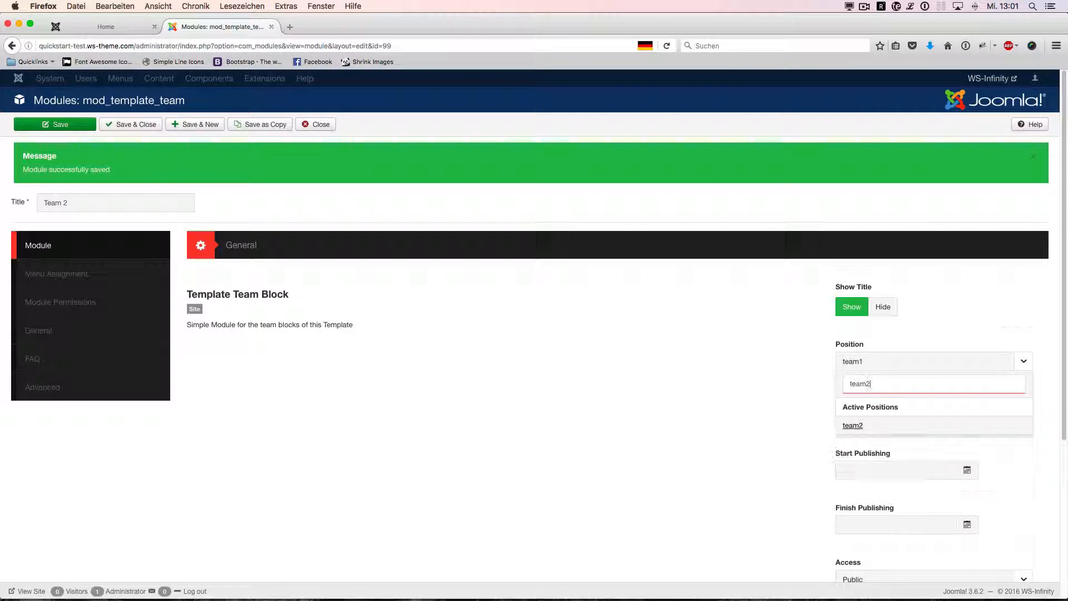
key("Return")
left_click(877, 422)
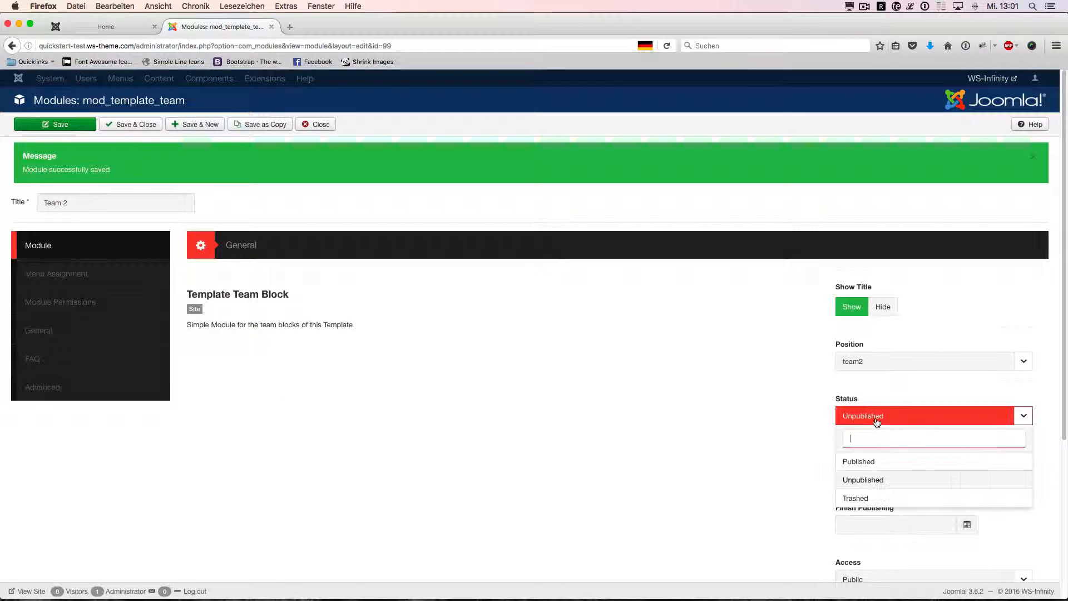
left_click(861, 463)
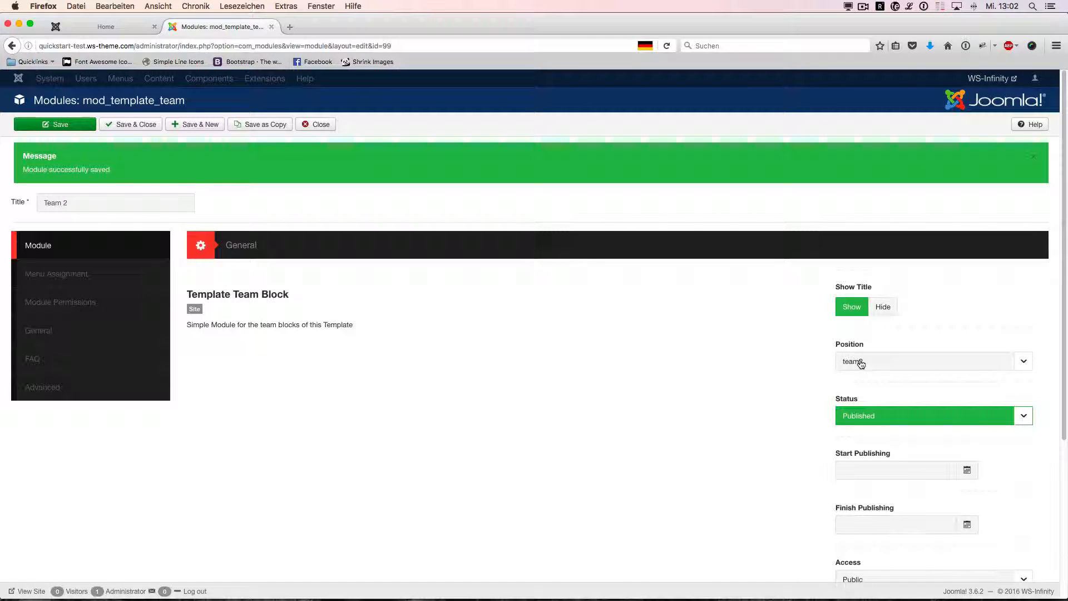
left_click(61, 125)
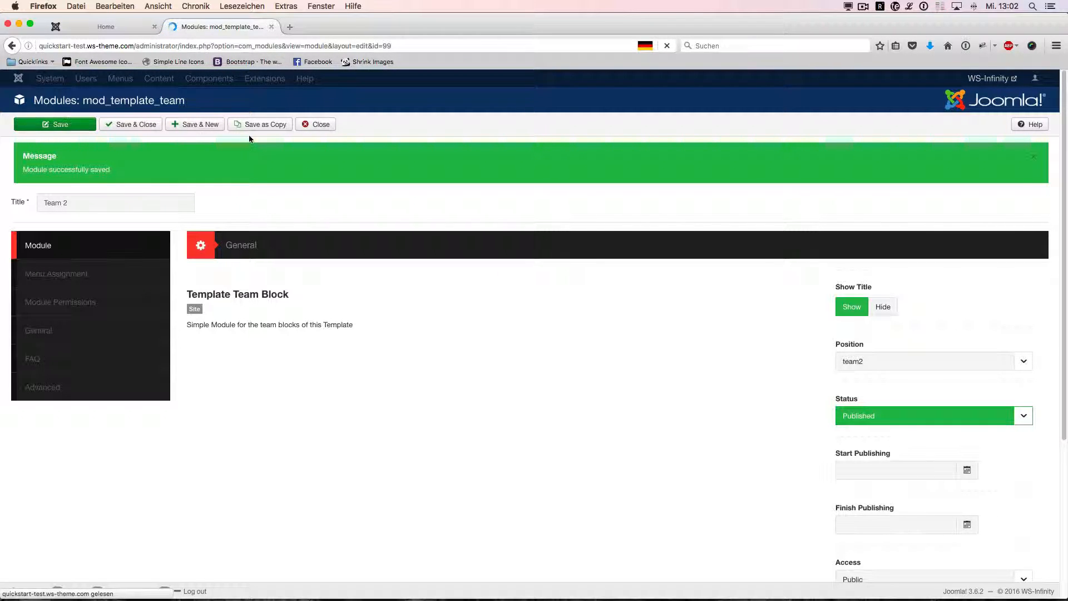
- Save the Team 2 module as a copy and title the copy Team 3
left_click(261, 125)
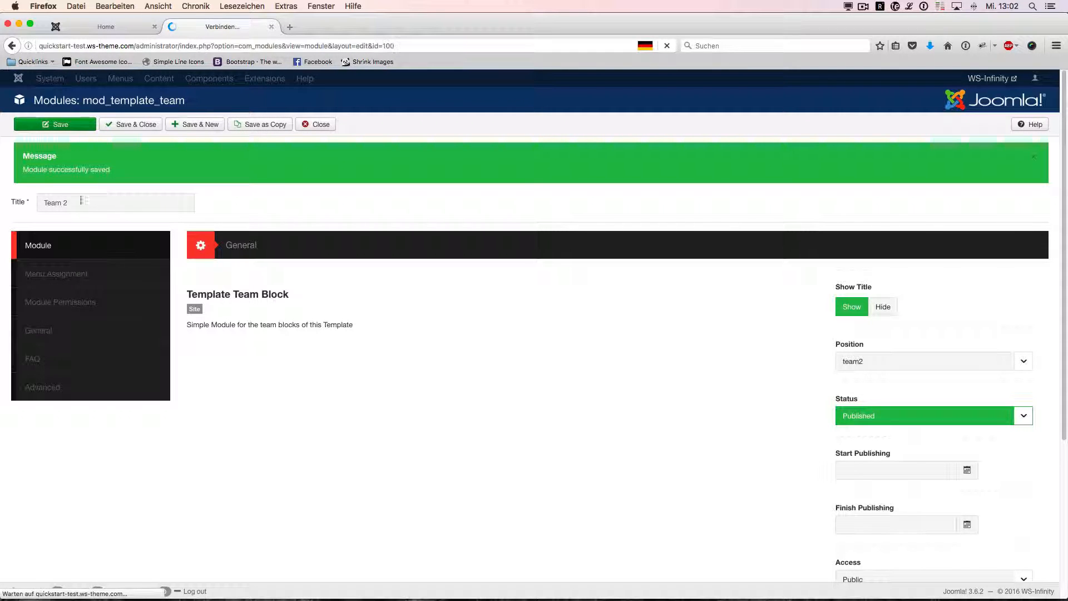
left_click_drag(65, 204, 143, 202)
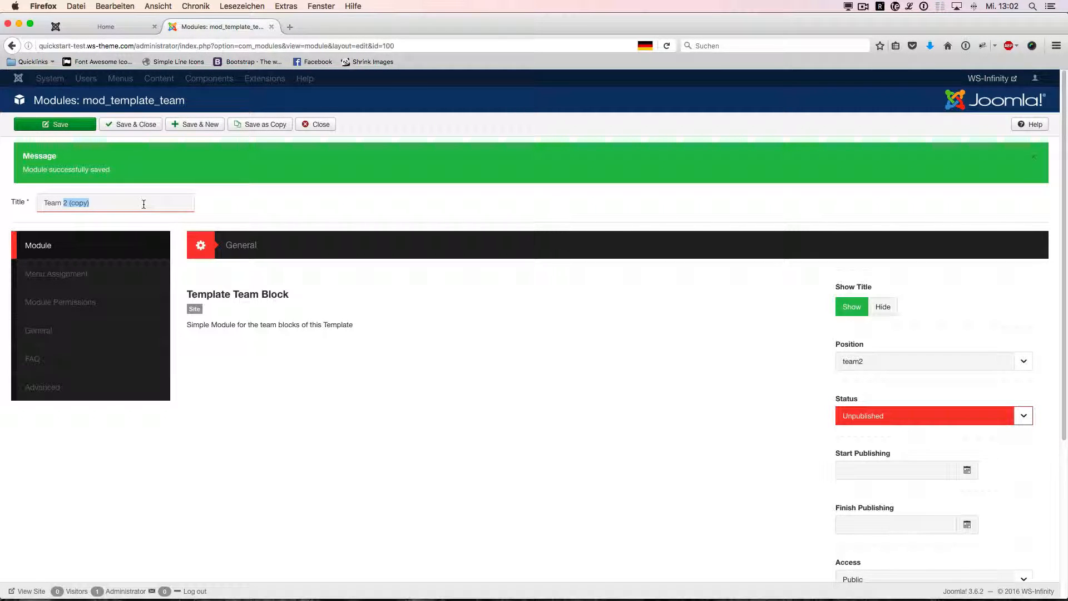
type("3")
- Set the Team 3 module's status to Published, assign it to position team3, then save and close it
left_click(933, 418)
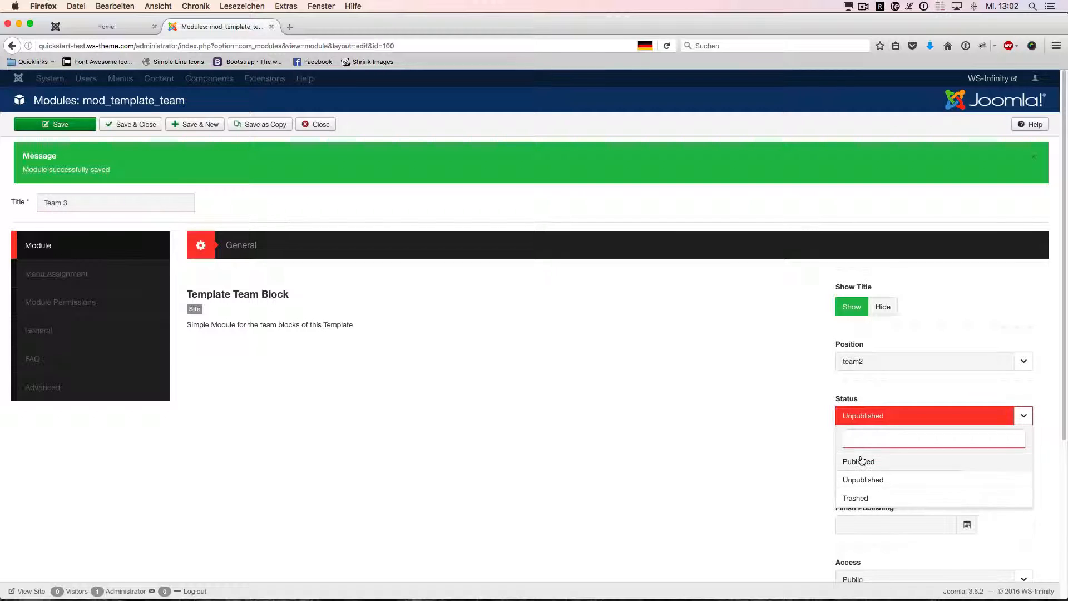
left_click(854, 459)
left_click(858, 366)
type("team")
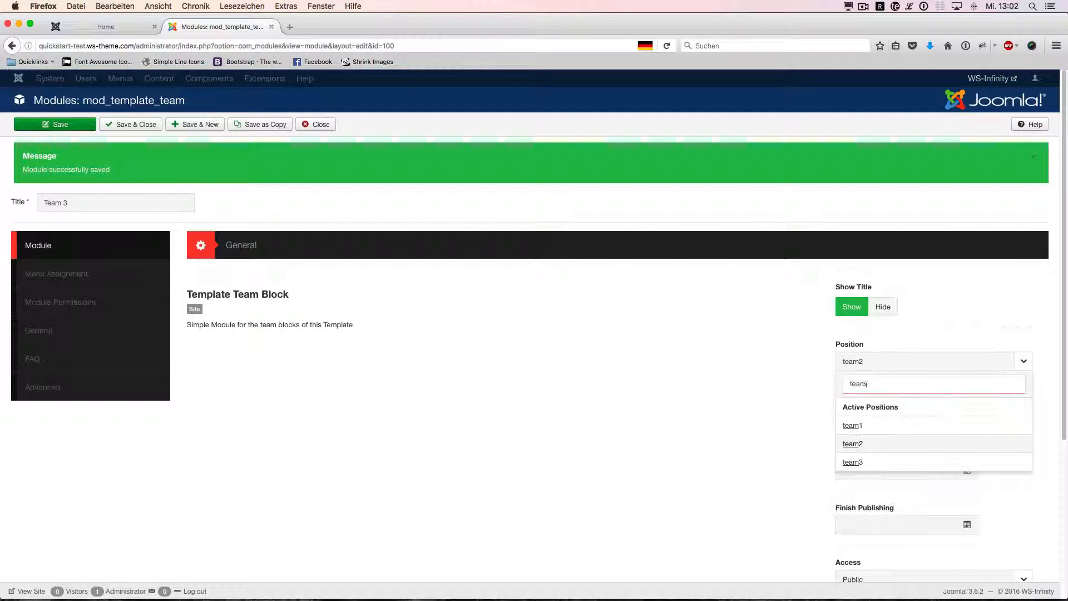
left_click(853, 462)
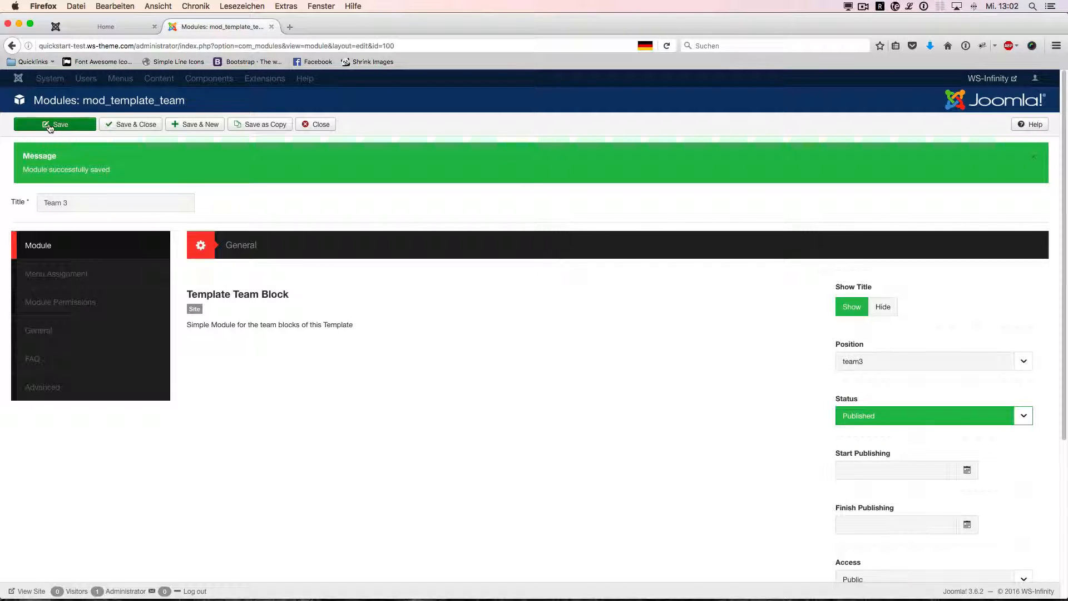
left_click(107, 125)
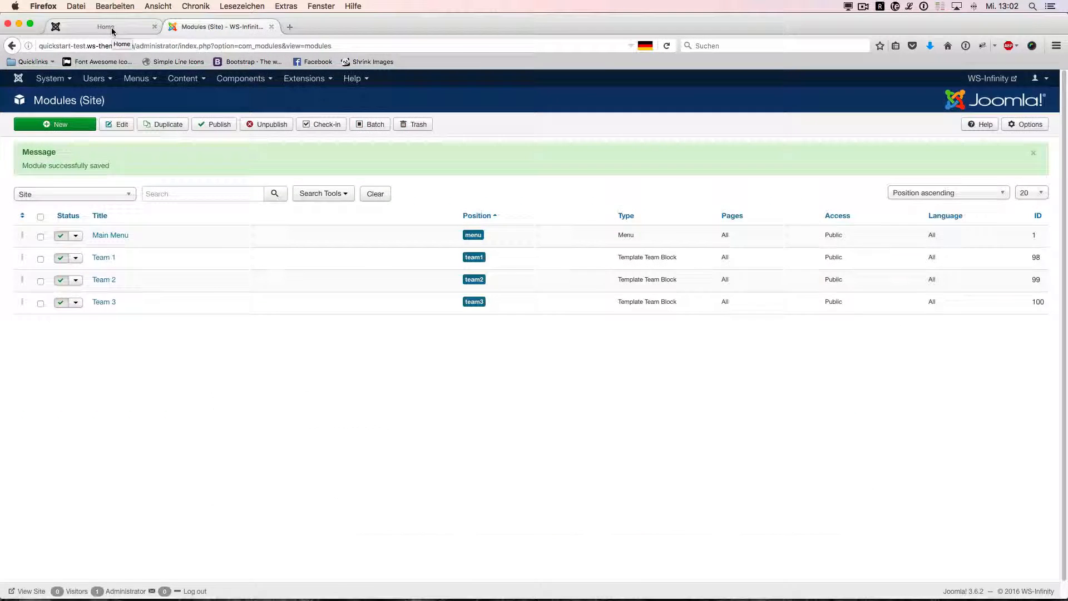
- Reload the homepage and review the team blocks and the rest of the page
left_click(111, 28)
key("super+r")
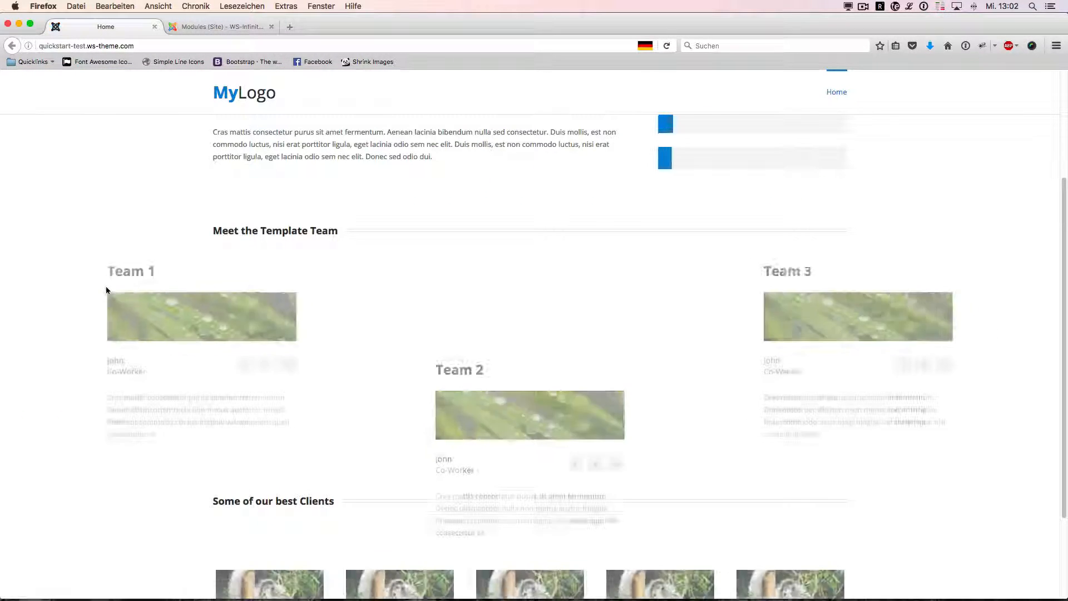
scroll(114, 292, "down", 3)
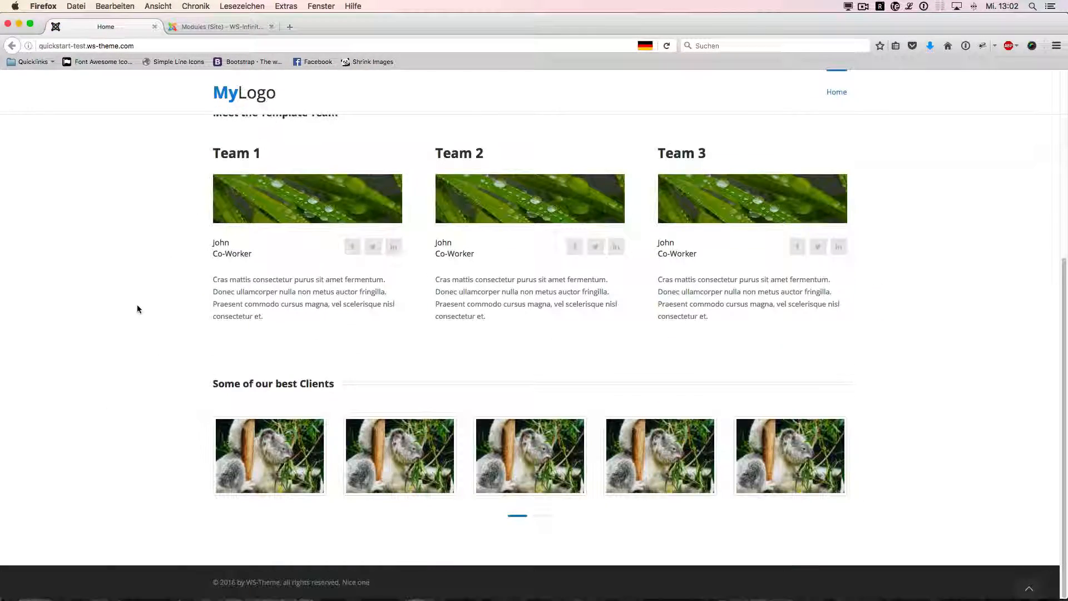
scroll(140, 307, "up", 8)
scroll(143, 309, "down", 5)
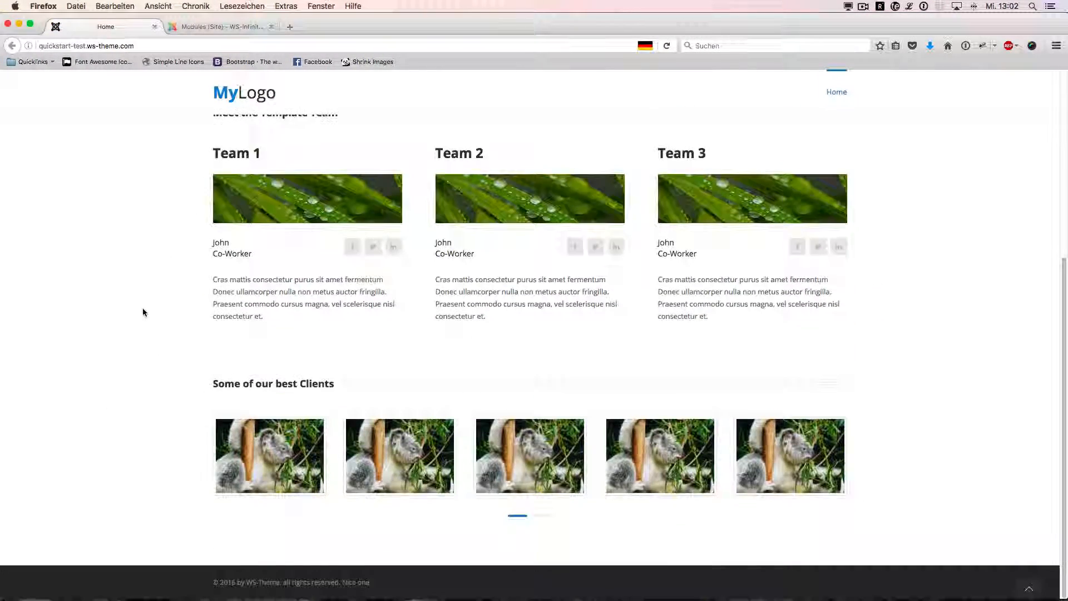
scroll(142, 309, "up", 5)
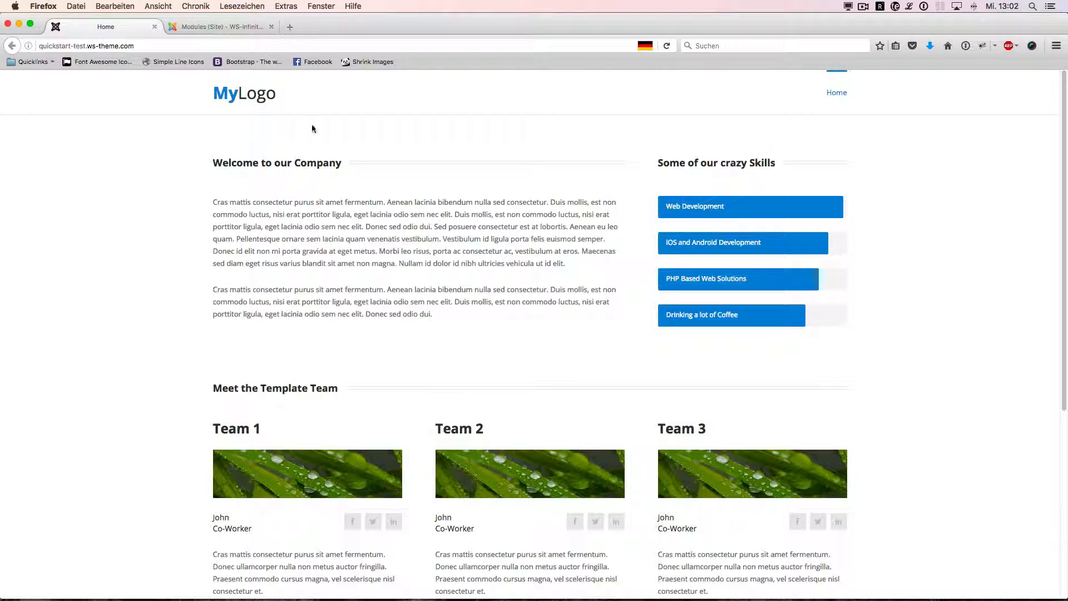
- Open the template options of the Main Menu's Home item in the Joomla administration
left_click(251, 28)
left_click(95, 77)
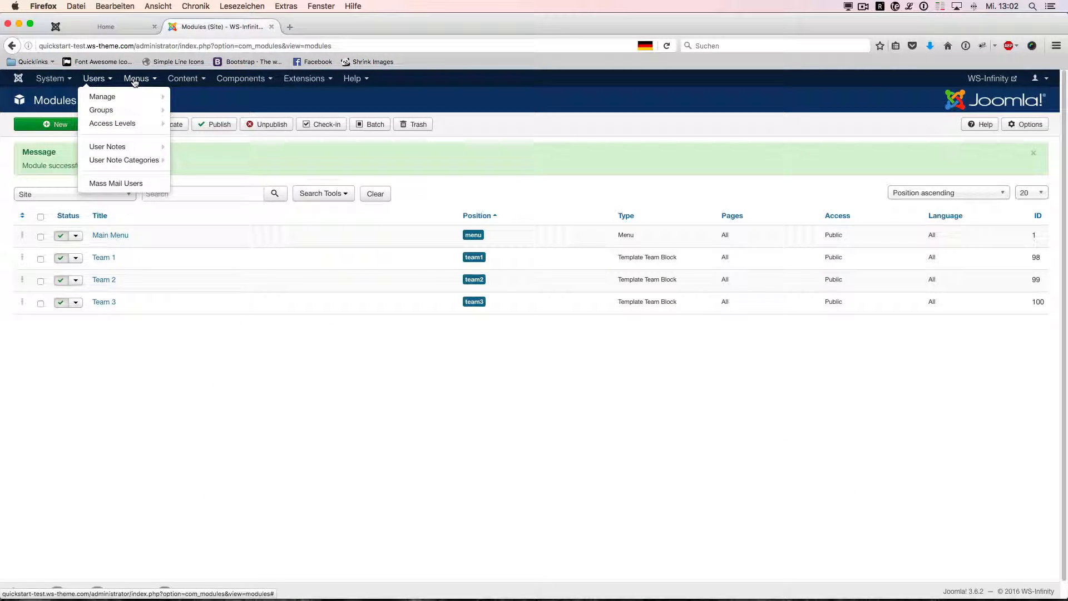
left_click(136, 77)
left_click(157, 145)
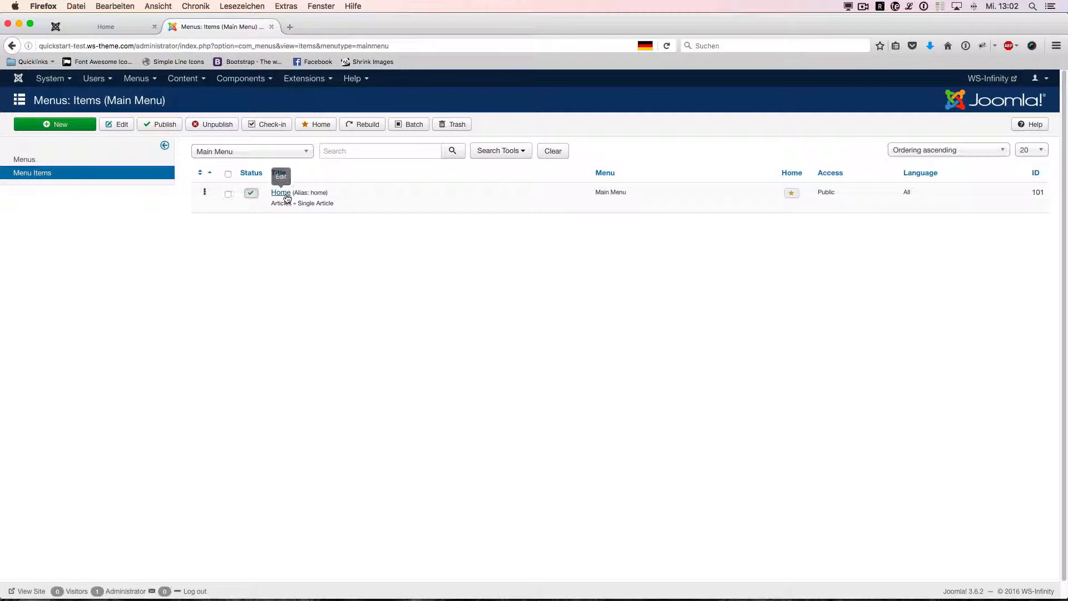
left_click(283, 193)
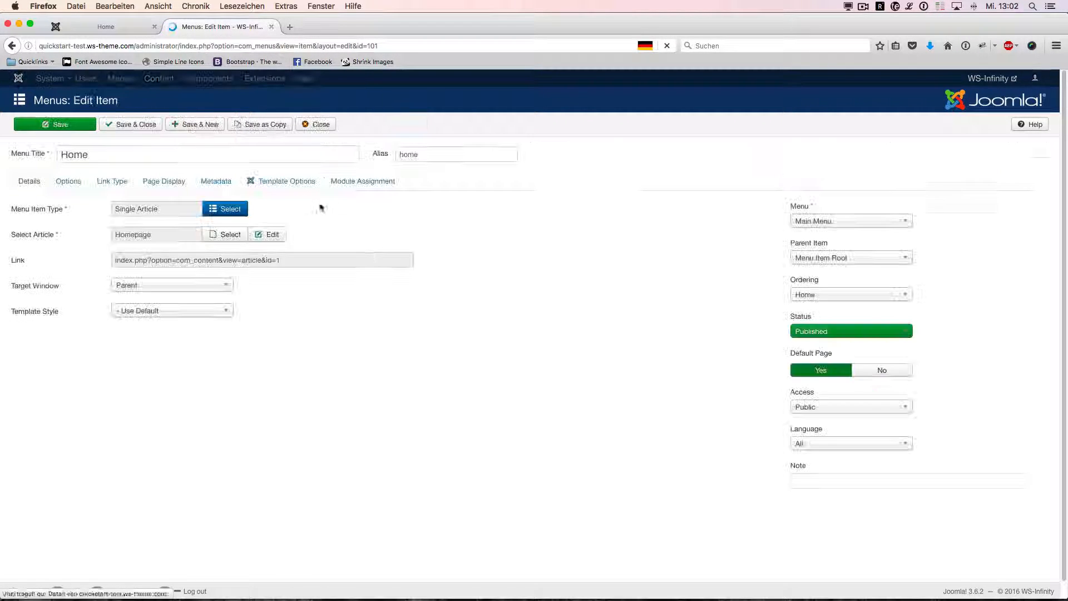
left_click(295, 181)
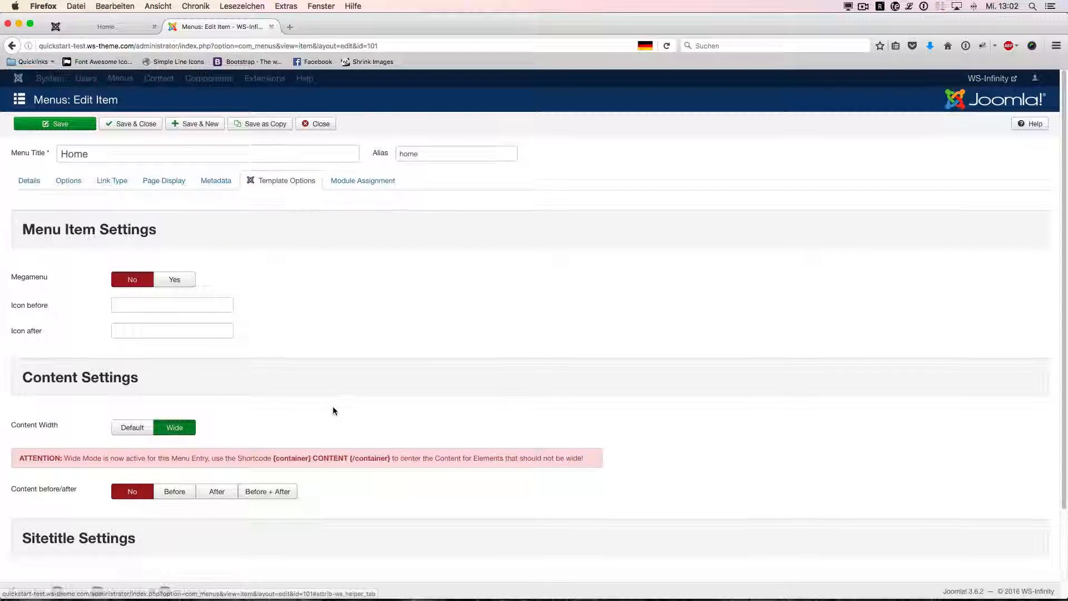
- Set the Home menu item's Sitetitle Type to Default and save the item
scroll(334, 410, "down", 3)
left_click(136, 537)
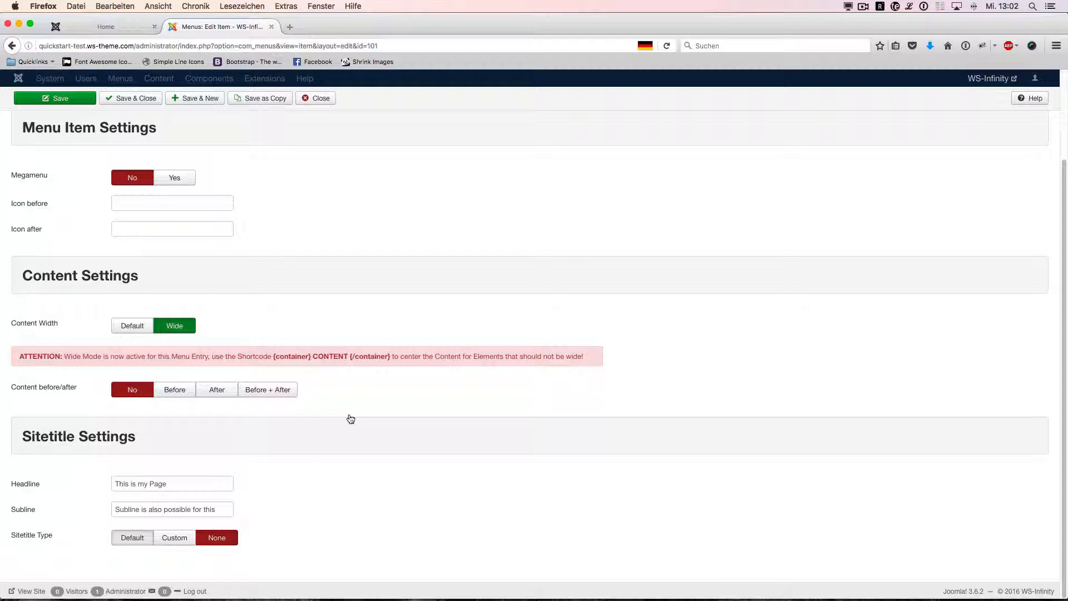
left_click(56, 98)
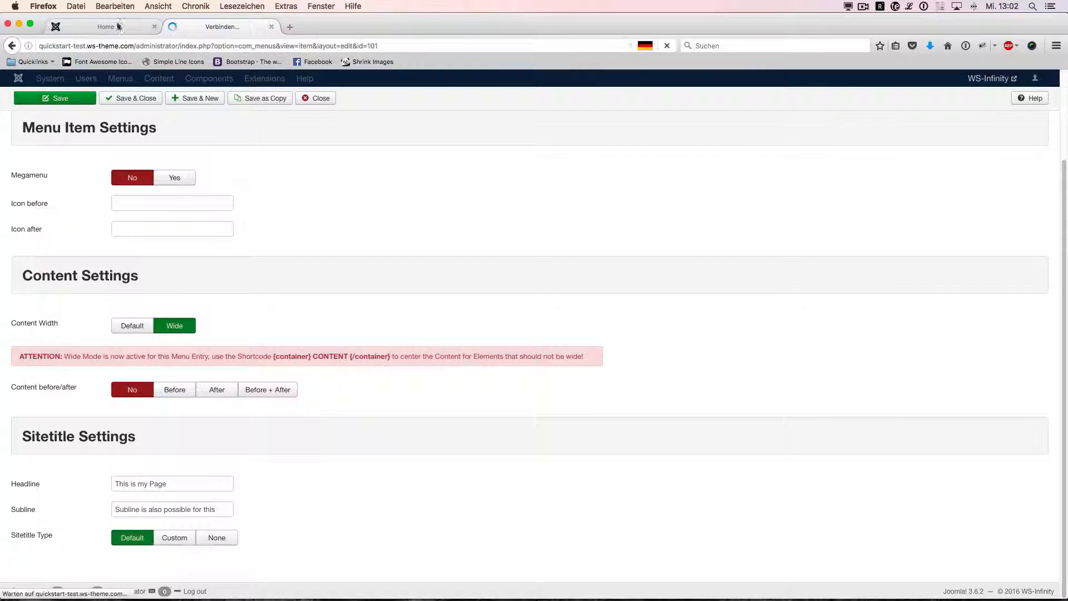
- Reload the homepage and check the site title area and the sections below it
left_click(105, 27)
key("super+r")
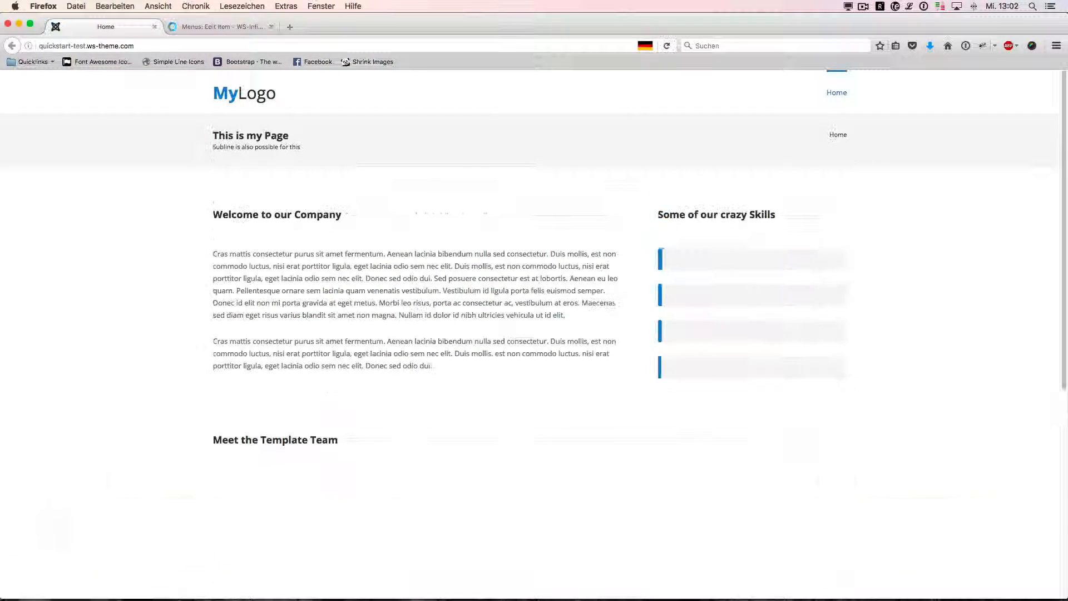
scroll(424, 187, "down", 3)
scroll(417, 189, "up", 3)
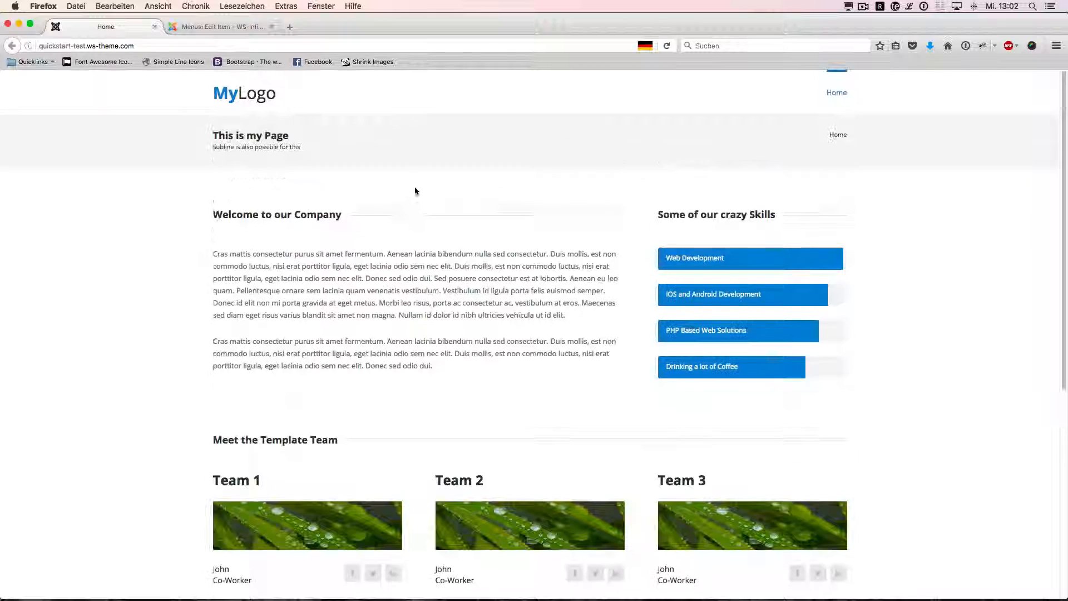
scroll(427, 184, "down", 8)
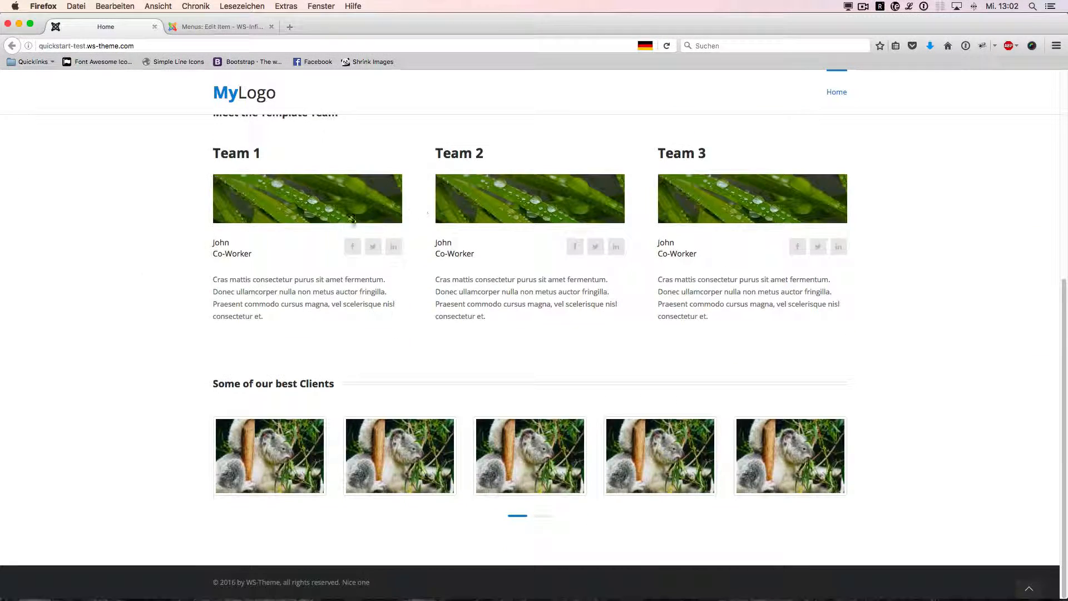
scroll(160, 270, "up", 6)
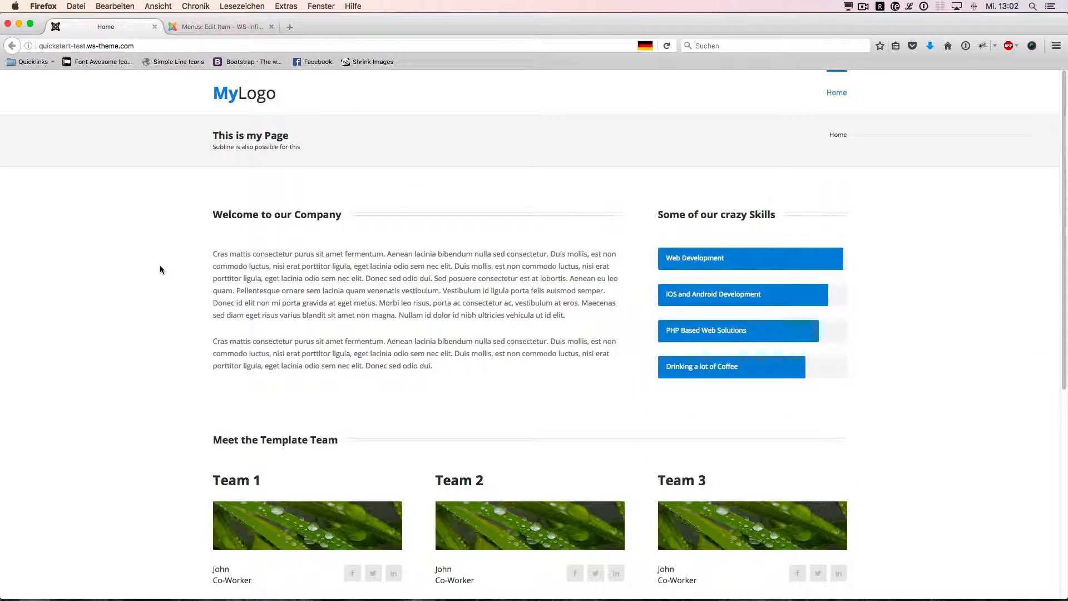